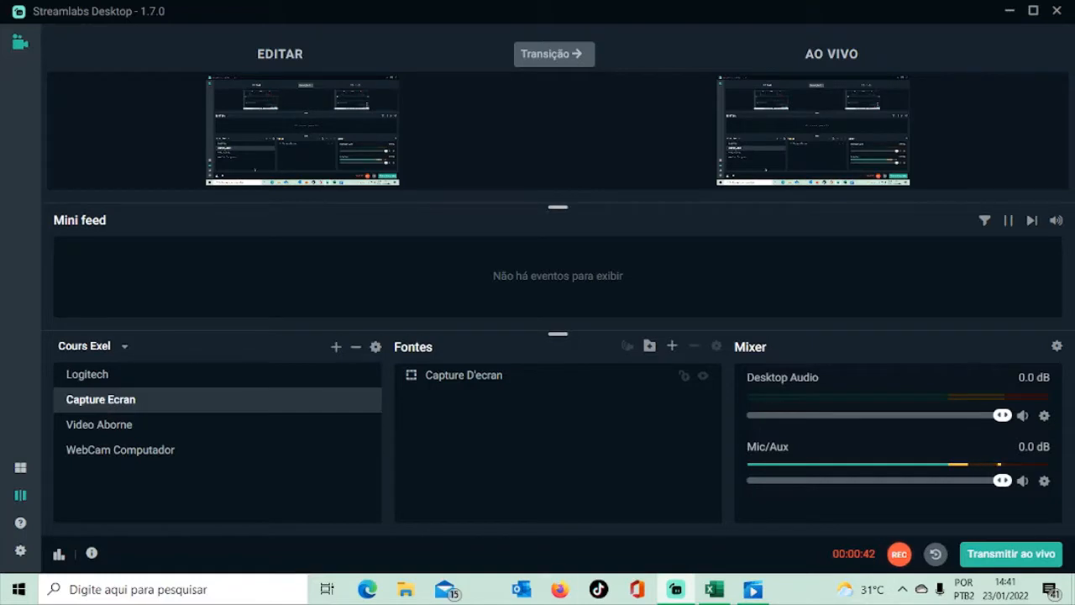
pyautogui.click(715, 590)
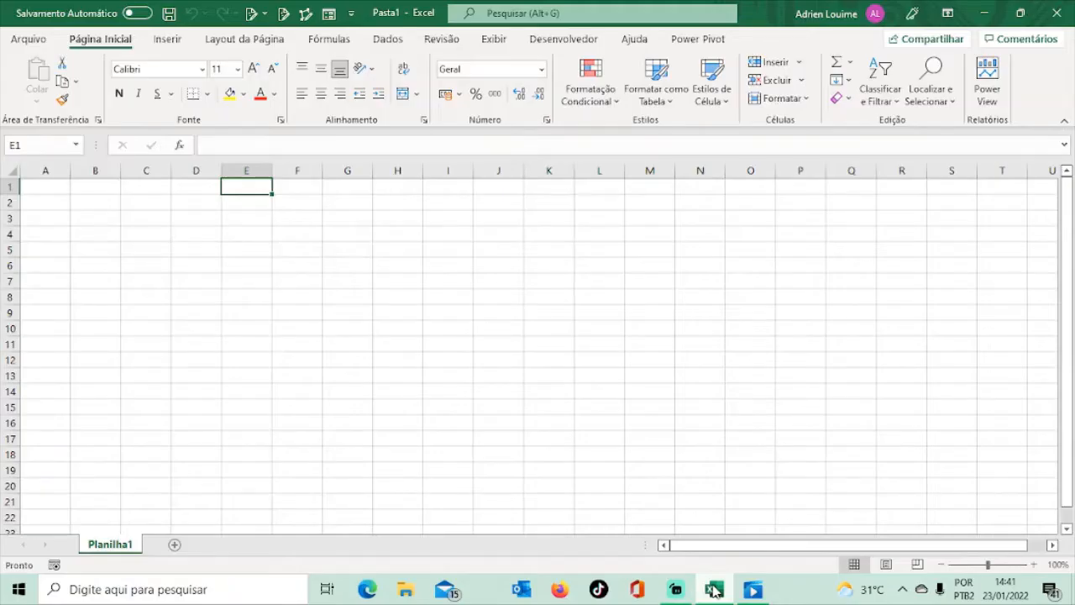
pyautogui.click(985, 15)
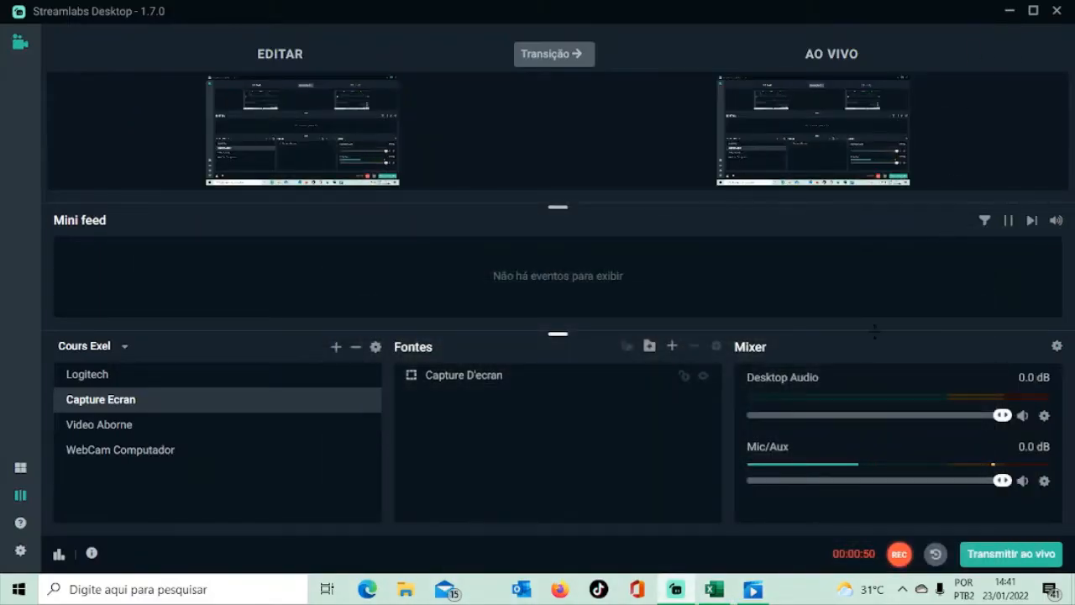
pyautogui.click(712, 590)
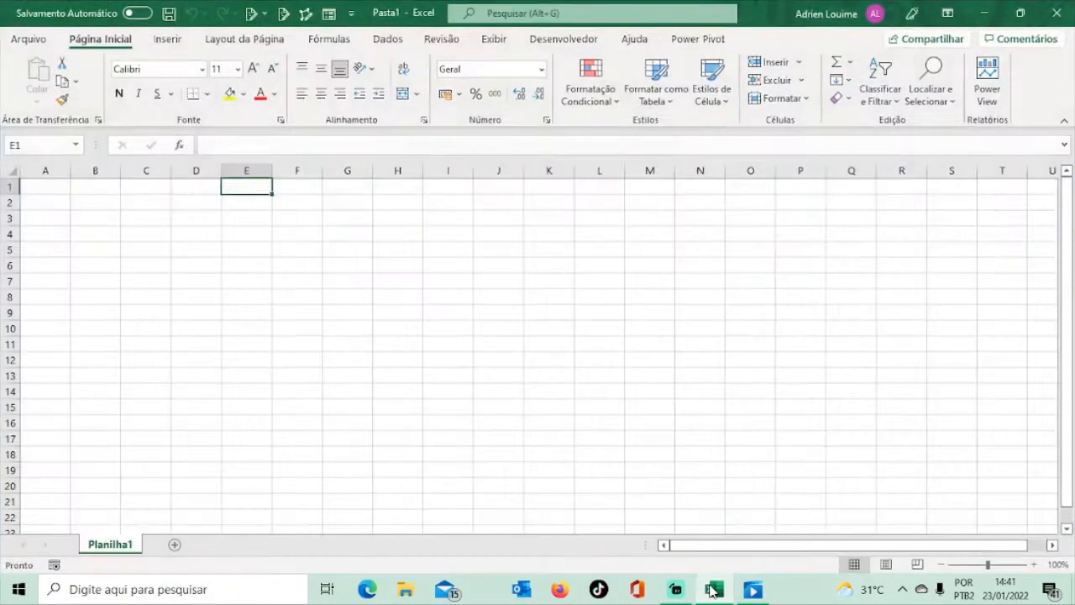
pyautogui.click(713, 590)
pyautogui.click(712, 590)
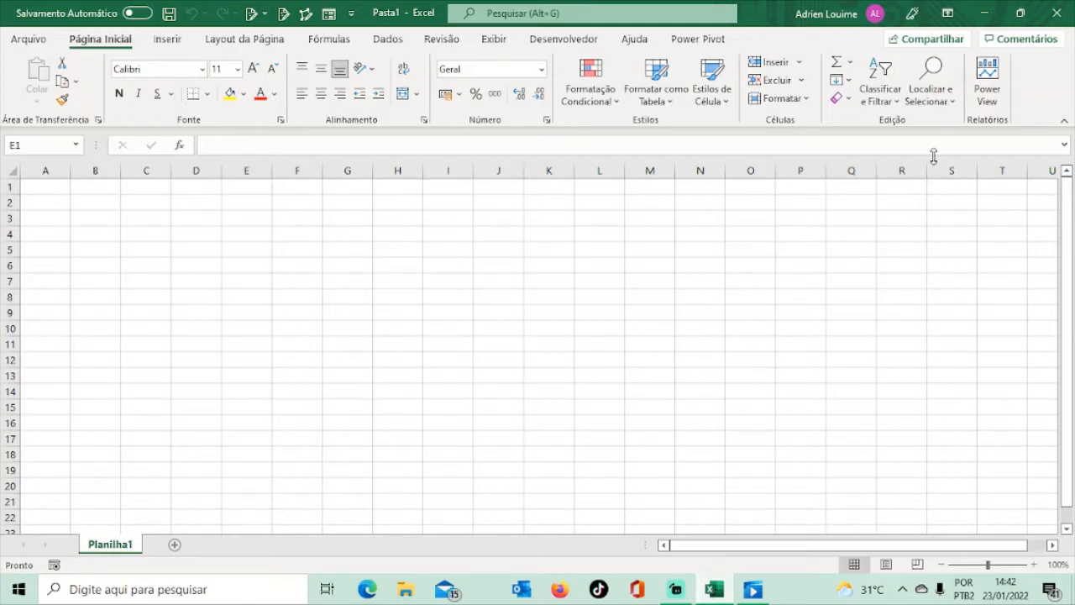
pyautogui.click(988, 15)
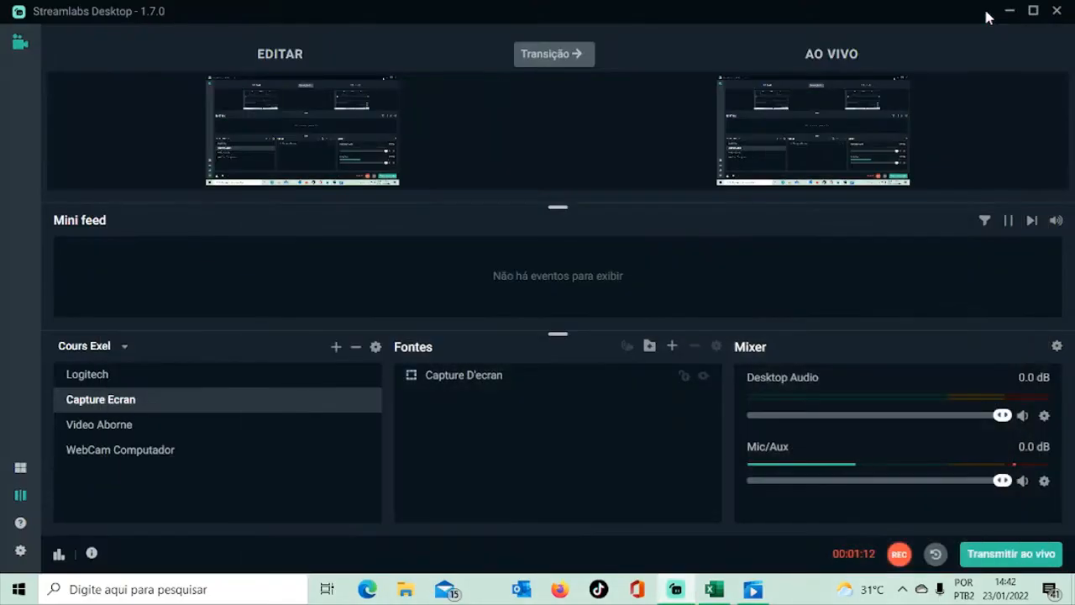
# Step: Switch to the blank workbook Pasta1 in Excel and rename the sheet Planilha1 as MENU
pyautogui.click(713, 590)
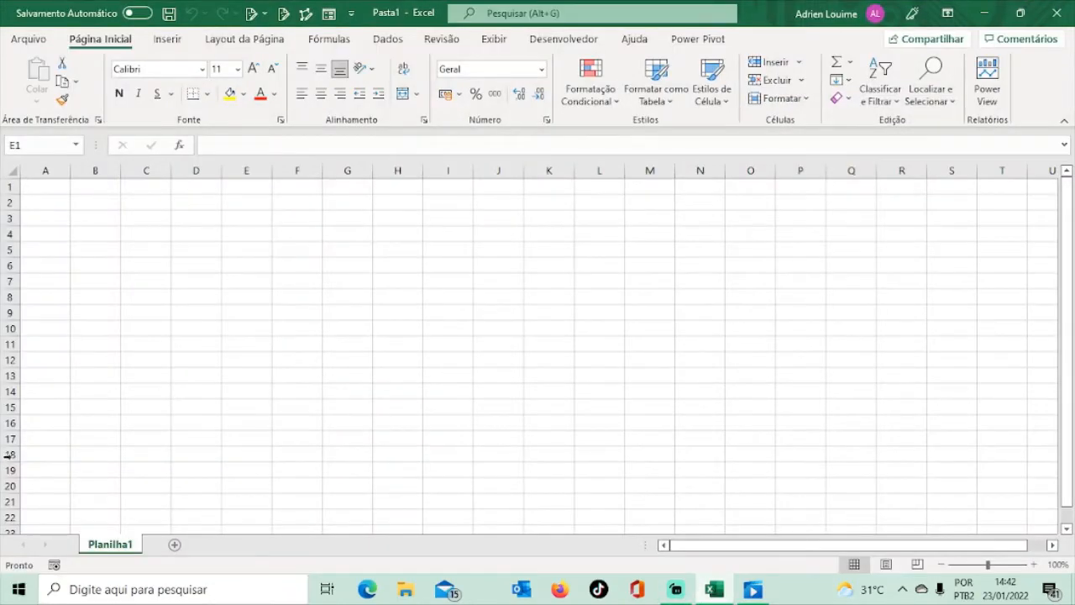
pyautogui.doubleClick(138, 548)
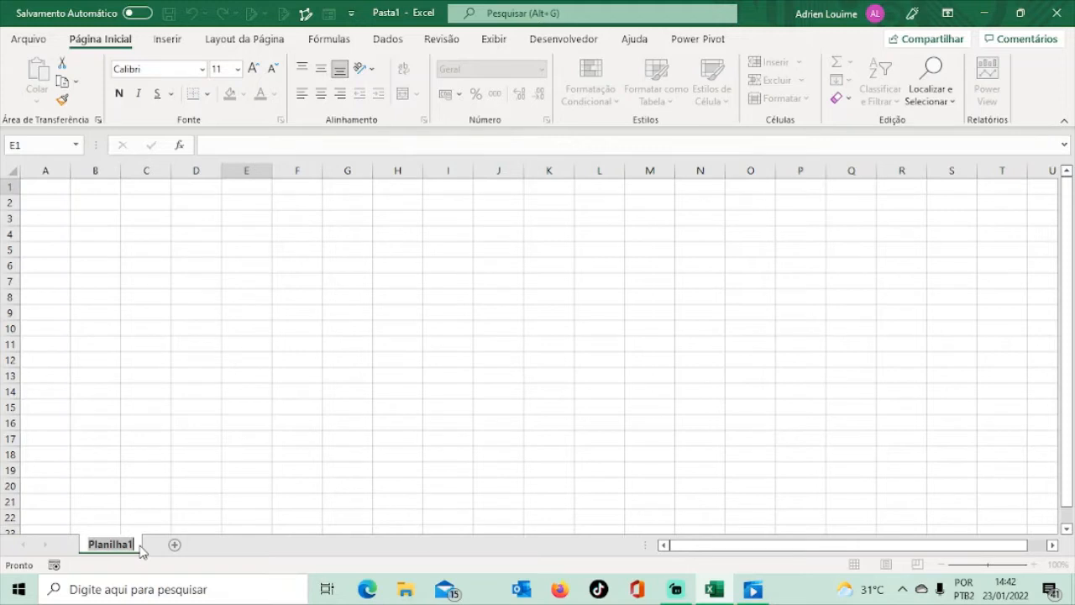
pyautogui.press('BackSpace')
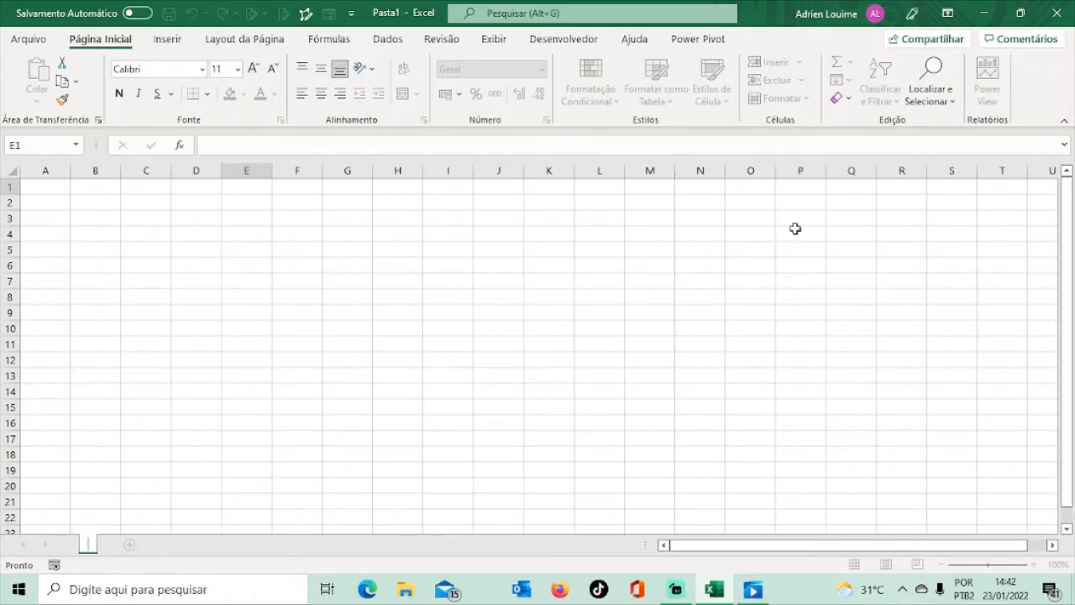
pyautogui.click(987, 14)
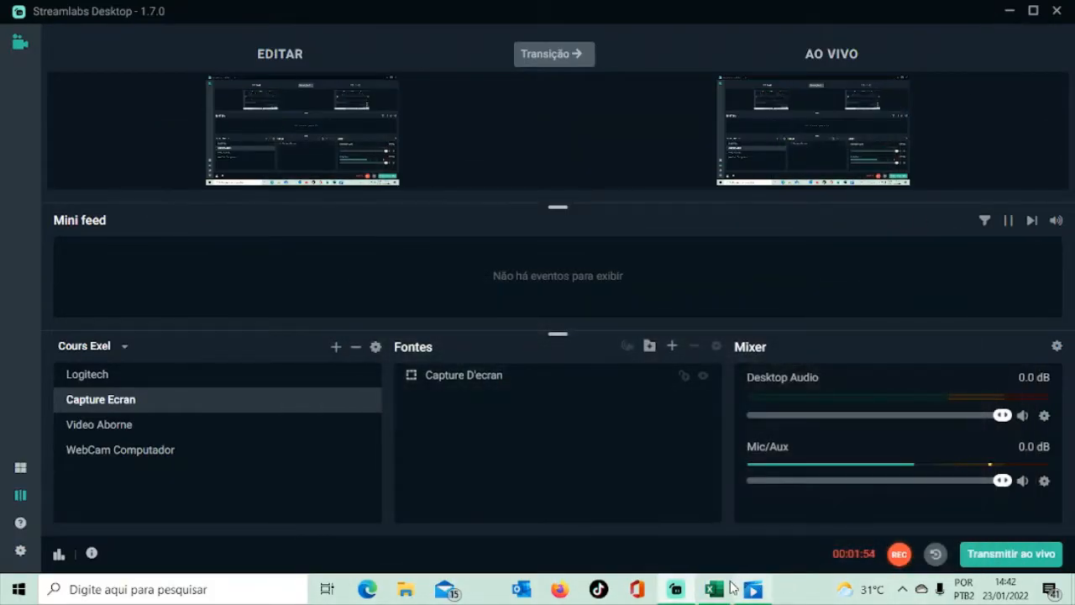
pyautogui.click(715, 590)
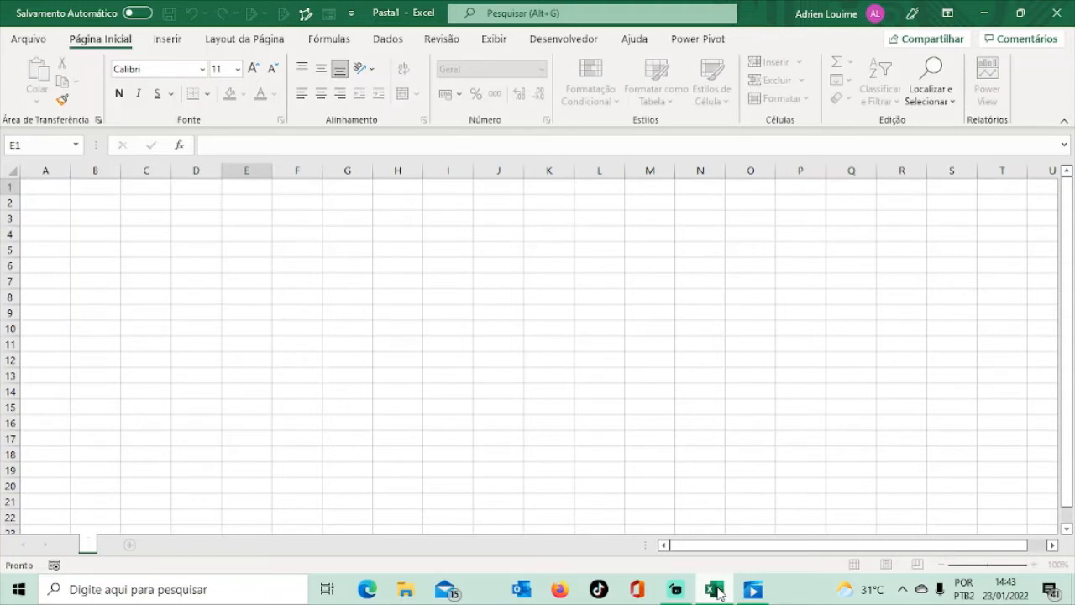
pyautogui.write('m')
pyautogui.press('BackSpace')
pyautogui.press('capslock')
pyautogui.write('MENU')
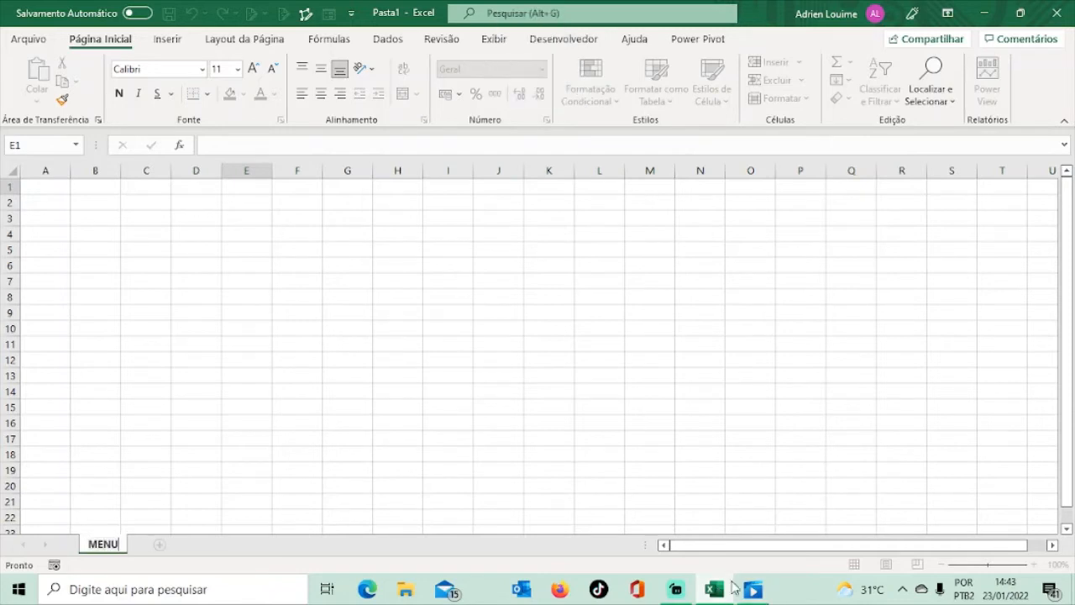
# Step: Add a second sheet after MENU and name it ENTREE|SORTIE
pyautogui.click(159, 546)
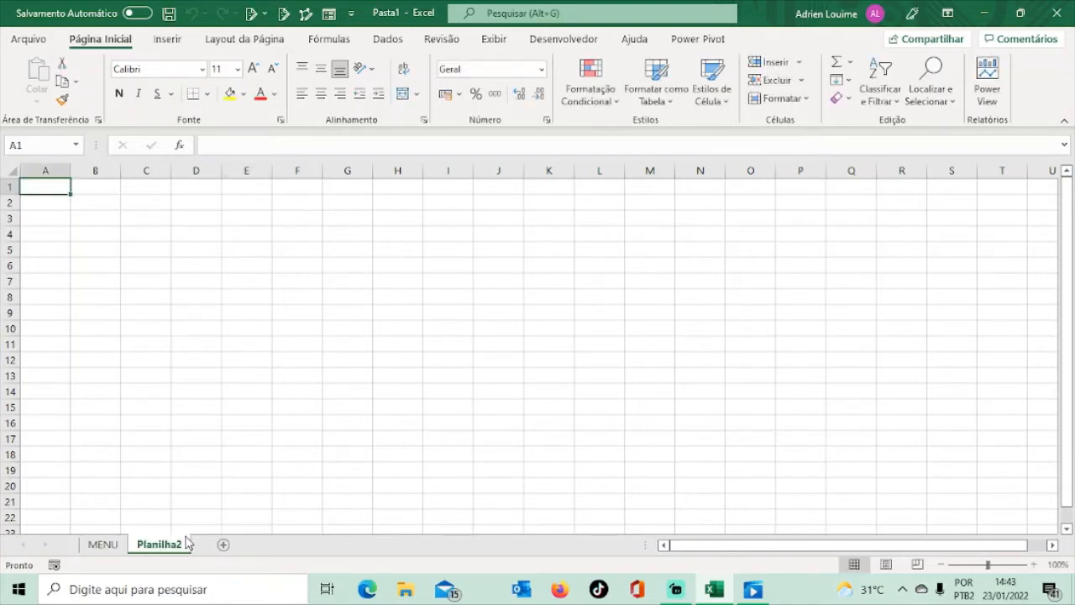
pyautogui.doubleClick(187, 544)
pyautogui.press('BackSpace')
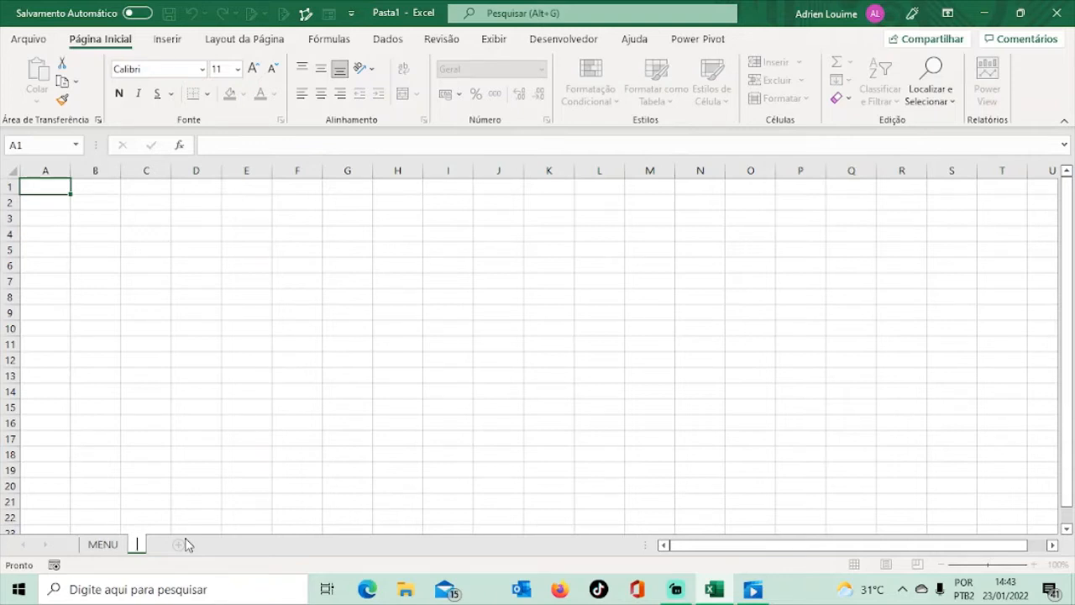
pyautogui.write('ENTREE')
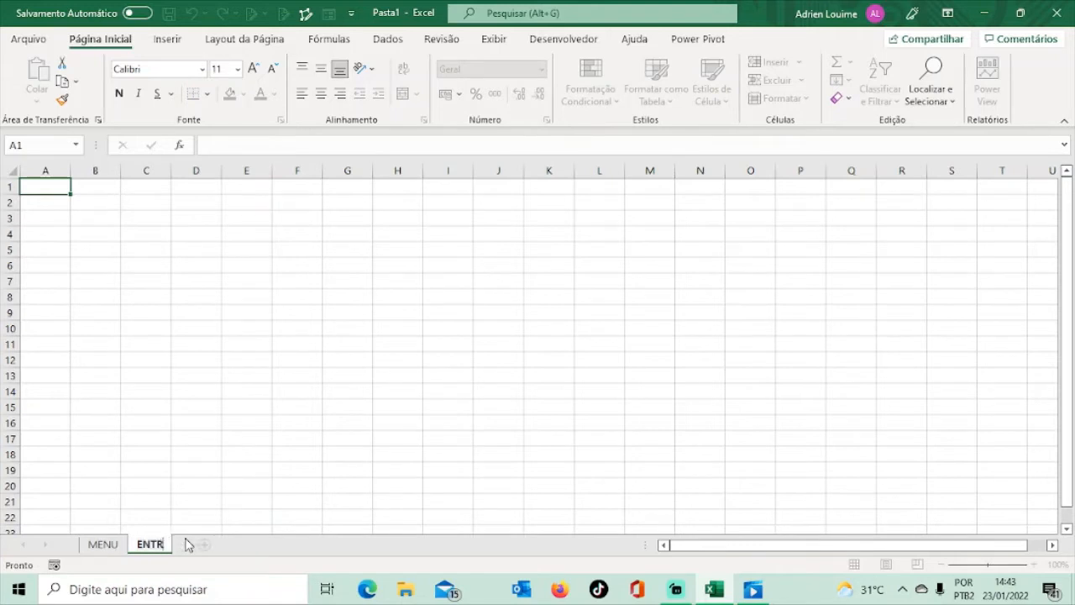
pyautogui.press('Return')
pyautogui.write('SORTI')
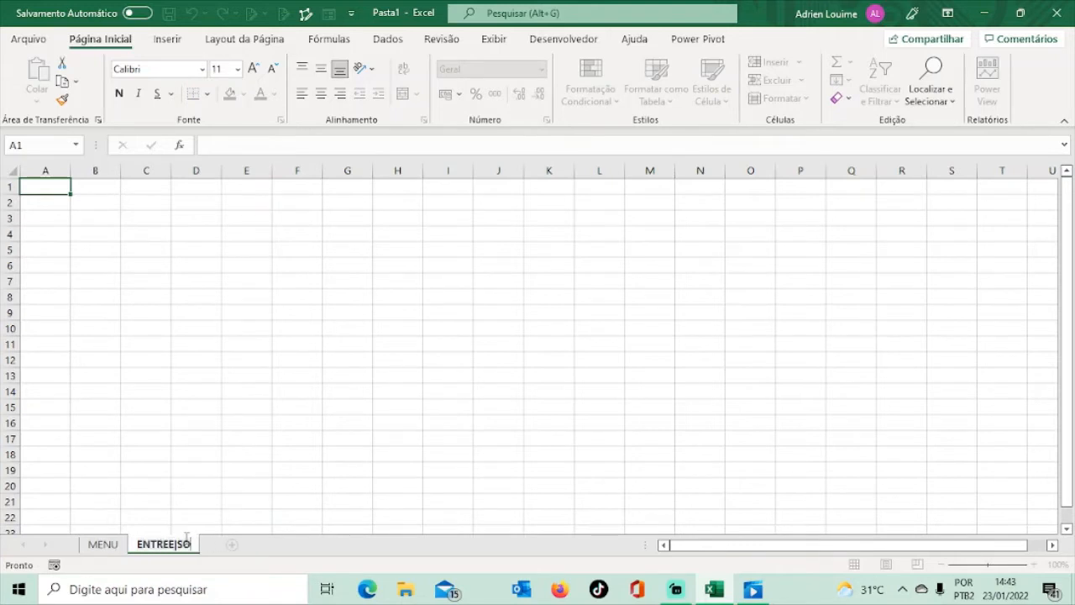
pyautogui.write('E')
pyautogui.press('Return')
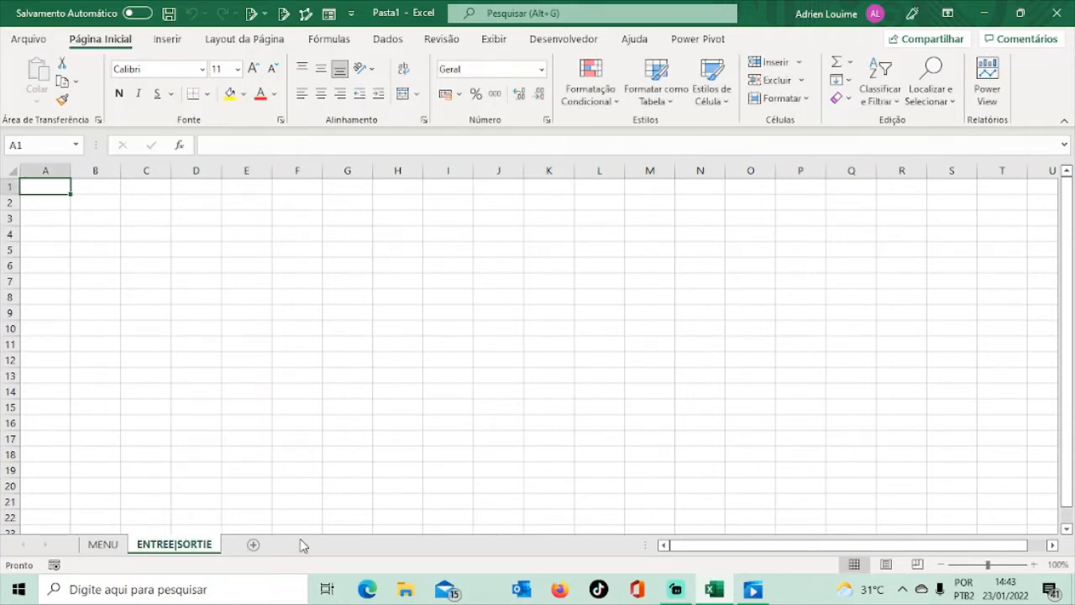
# Step: Add a third sheet after ENTREE|SORTIE and name it STORK
pyautogui.click(253, 545)
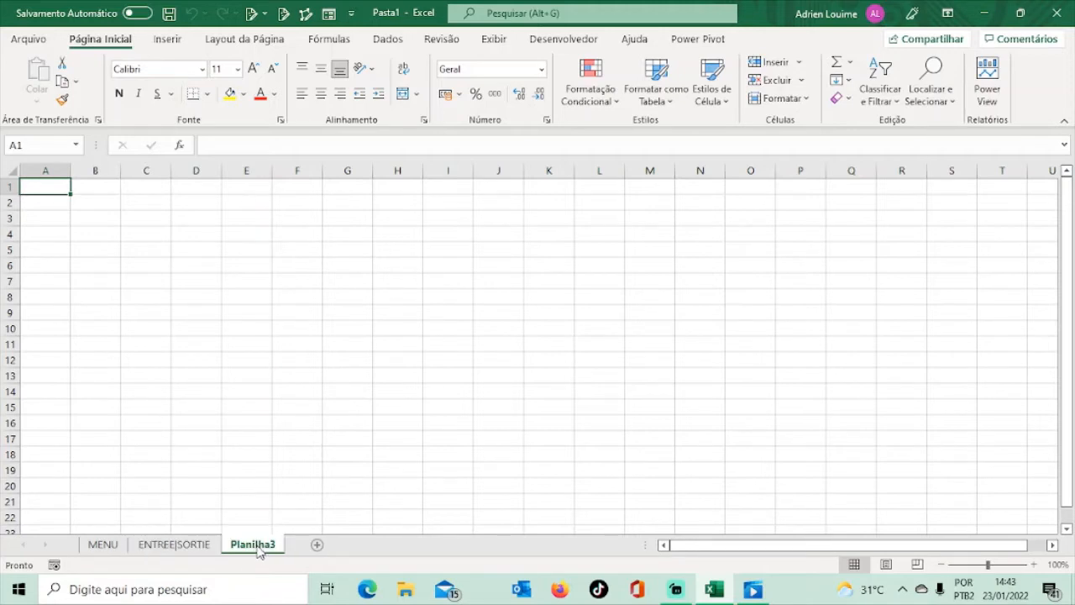
pyautogui.doubleClick(254, 546)
pyautogui.press('BackSpace')
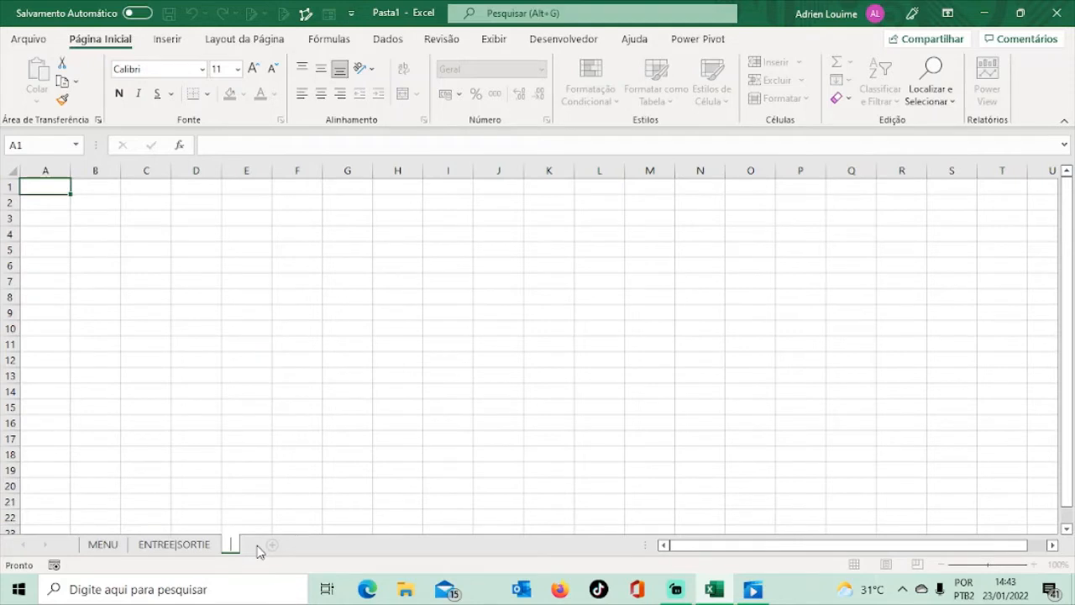
pyautogui.write('STORK')
pyautogui.click(220, 486)
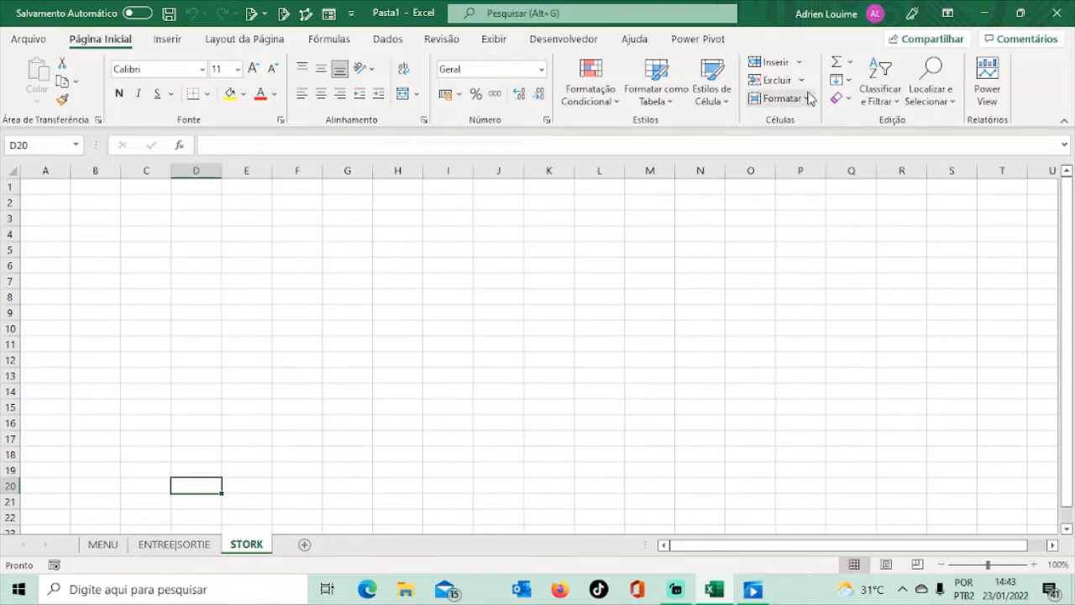
pyautogui.click(985, 13)
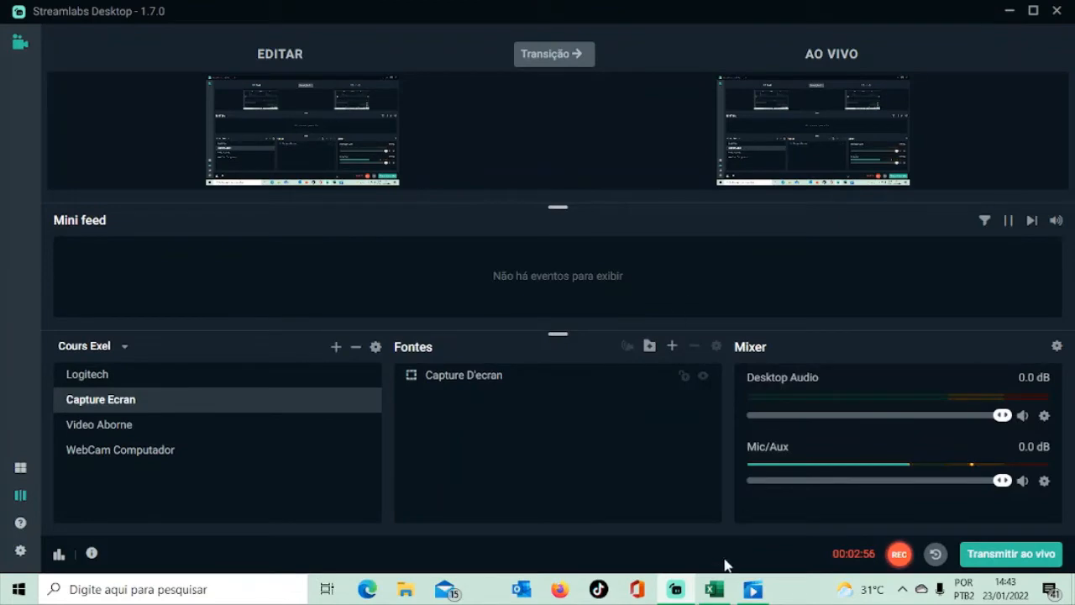
pyautogui.click(714, 590)
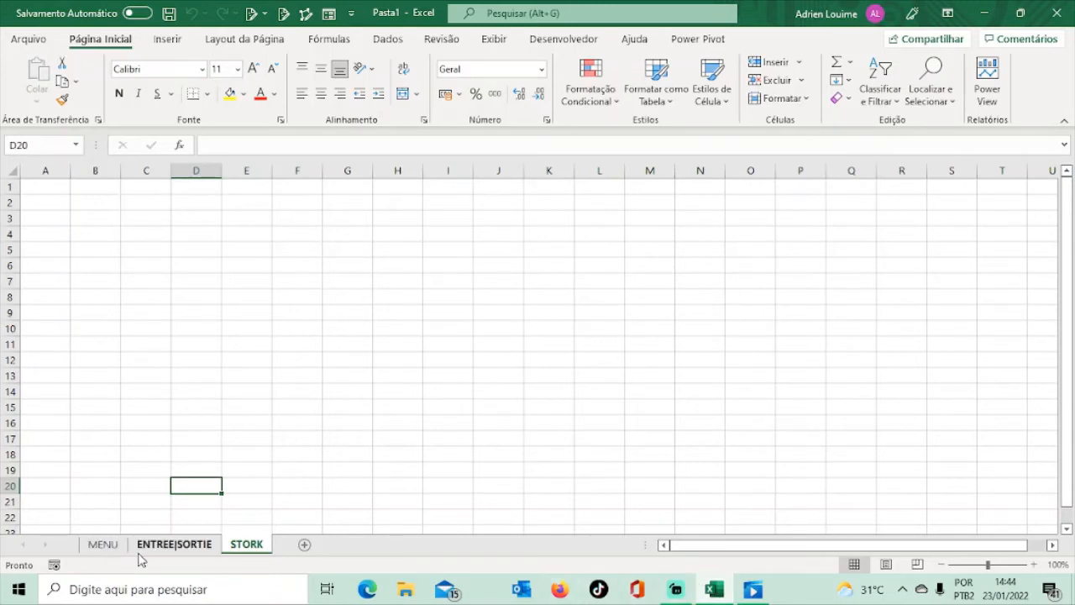
# Step: Enter the title LANCEMENTS in cell B2 of the ENTREE|SORTIE sheet
pyautogui.click(175, 546)
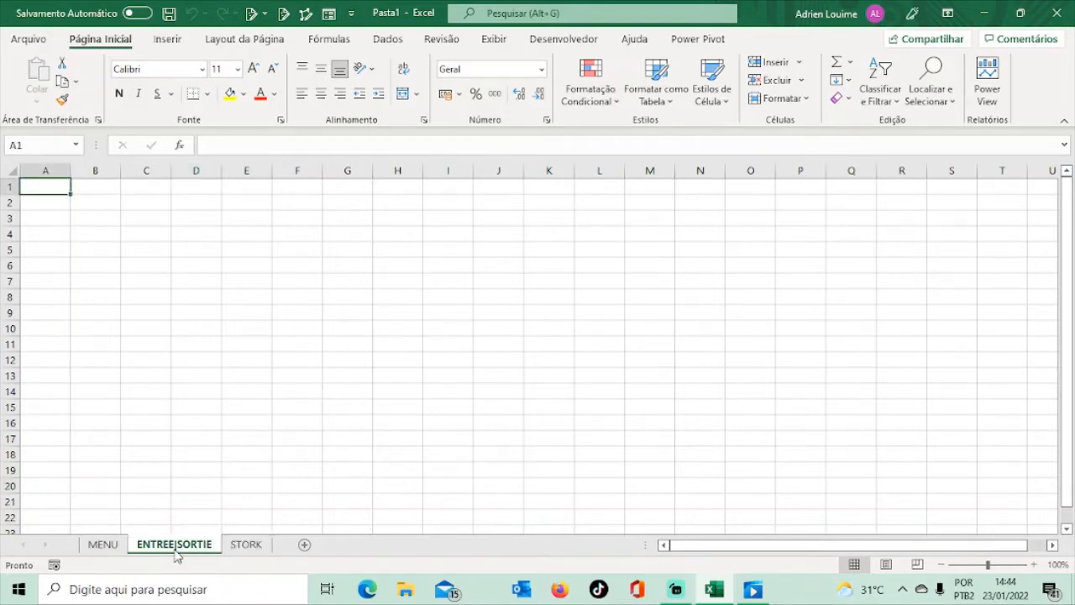
pyautogui.click(89, 208)
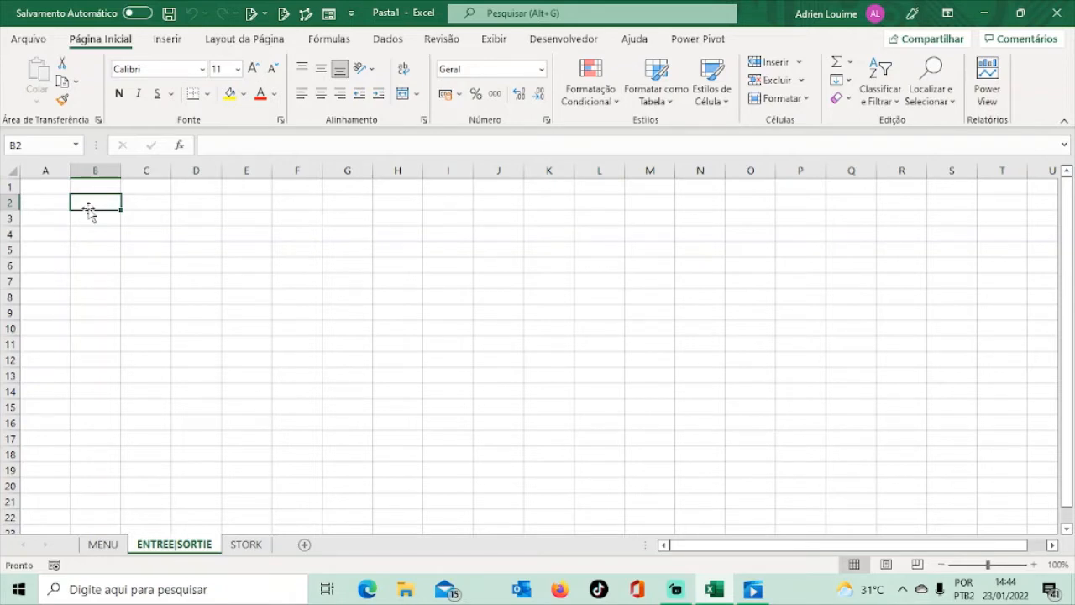
pyautogui.write('LAN')
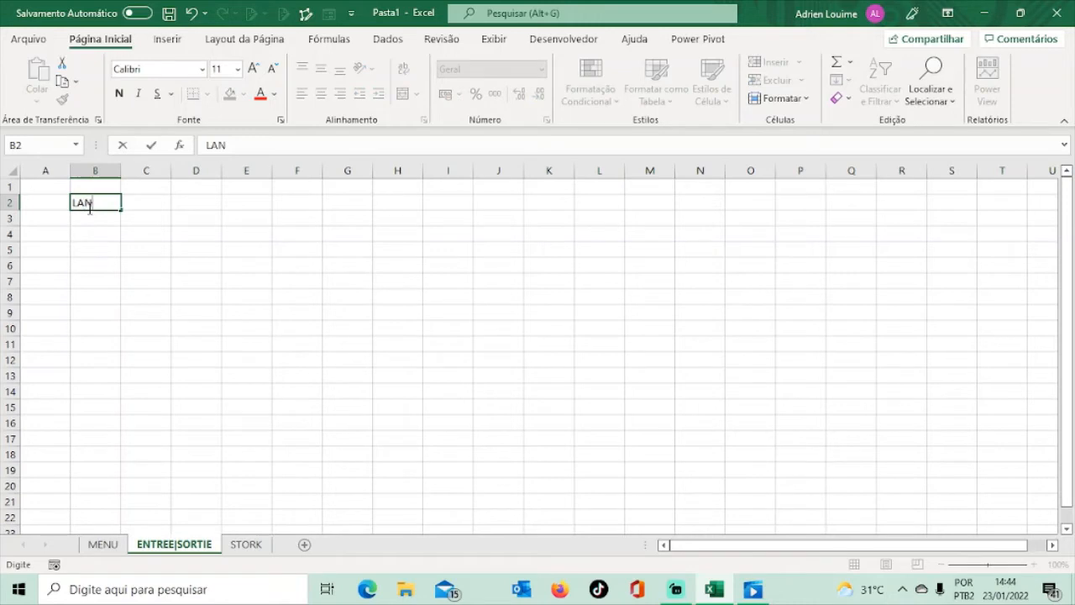
pyautogui.write('CEMENTS')
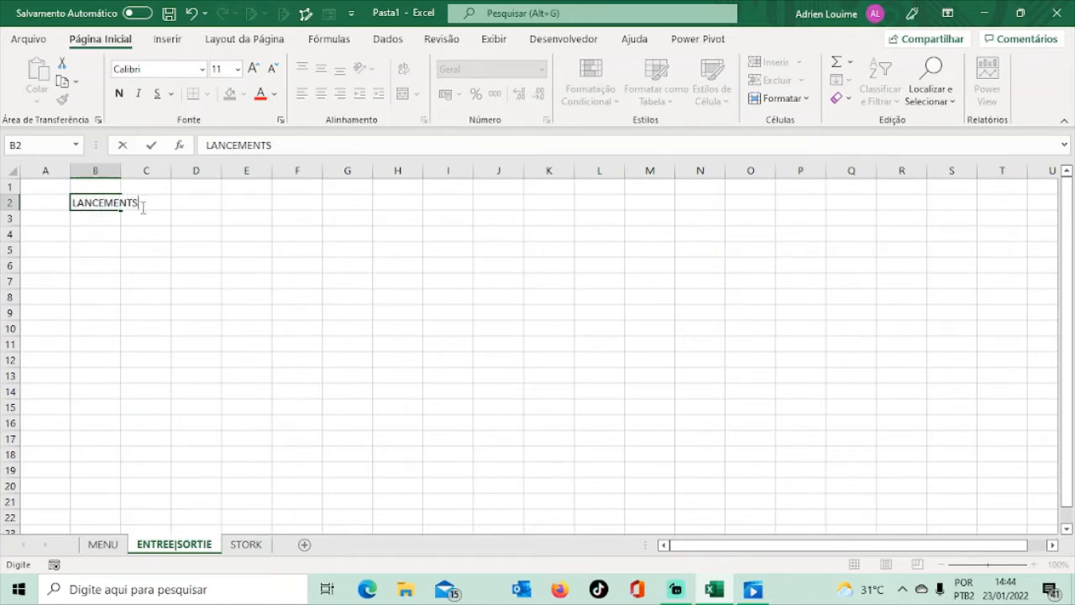
# Step: Enter the column headers DATE in B3 and TYPE in C3, below the LANCEMENTS title
pyautogui.click(104, 216)
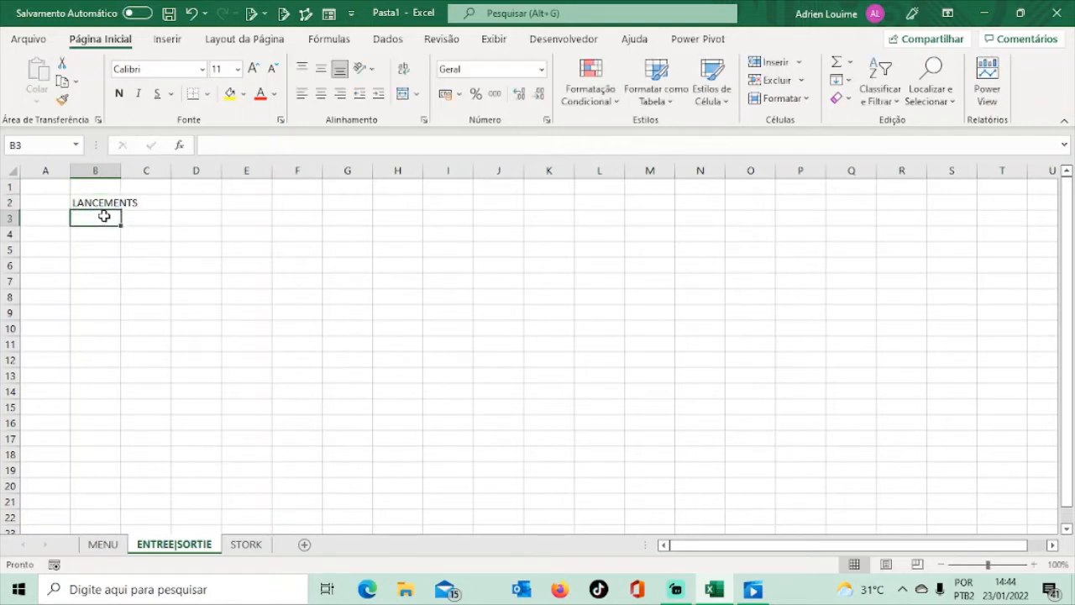
pyautogui.write('DATE')
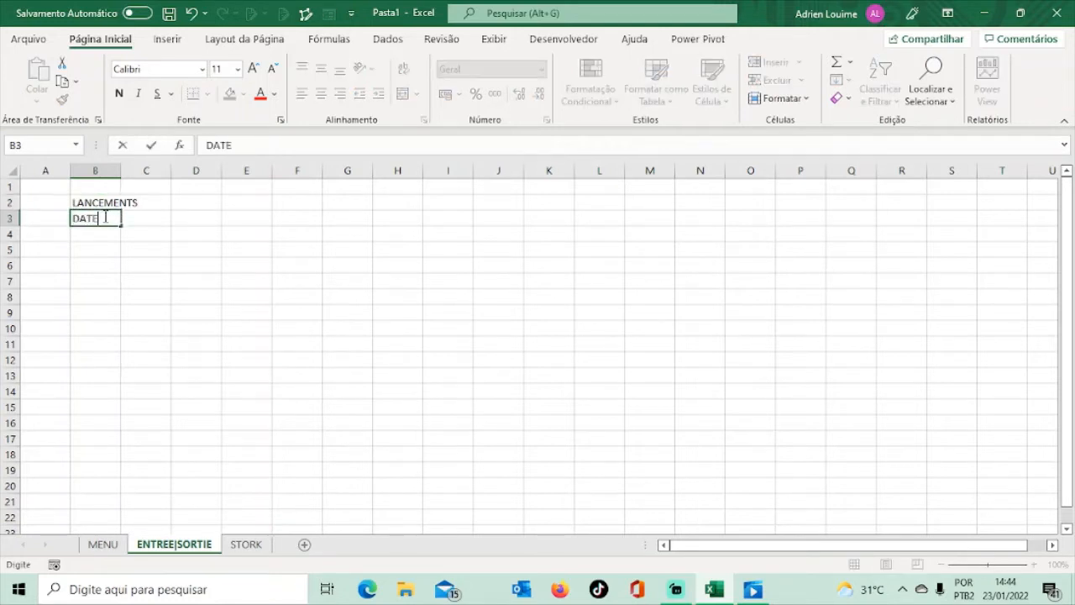
pyautogui.press('Tab')
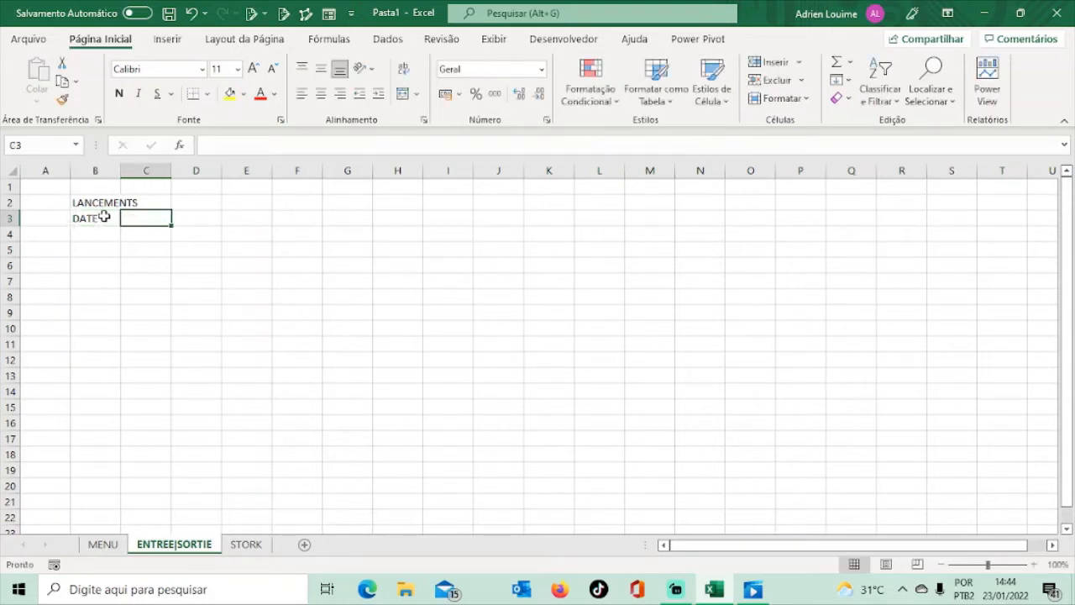
pyautogui.write('TY')
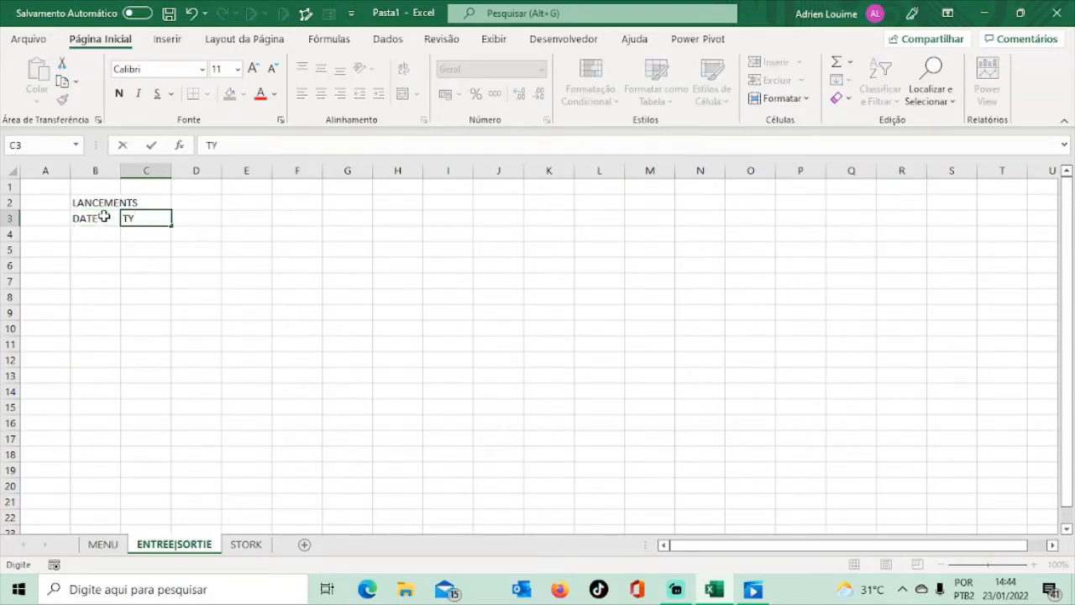
pyautogui.write('PE')
pyautogui.press('Tab')
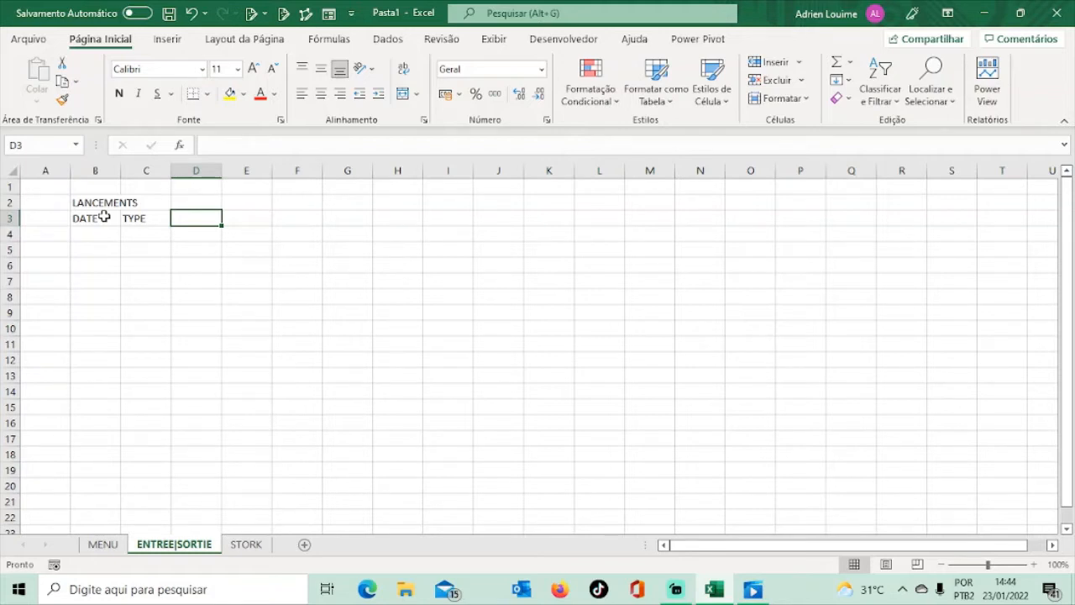
# Step: Continue the header row with PRODUITS in D3 and HISTORIQUE in E3
pyautogui.write('PR')
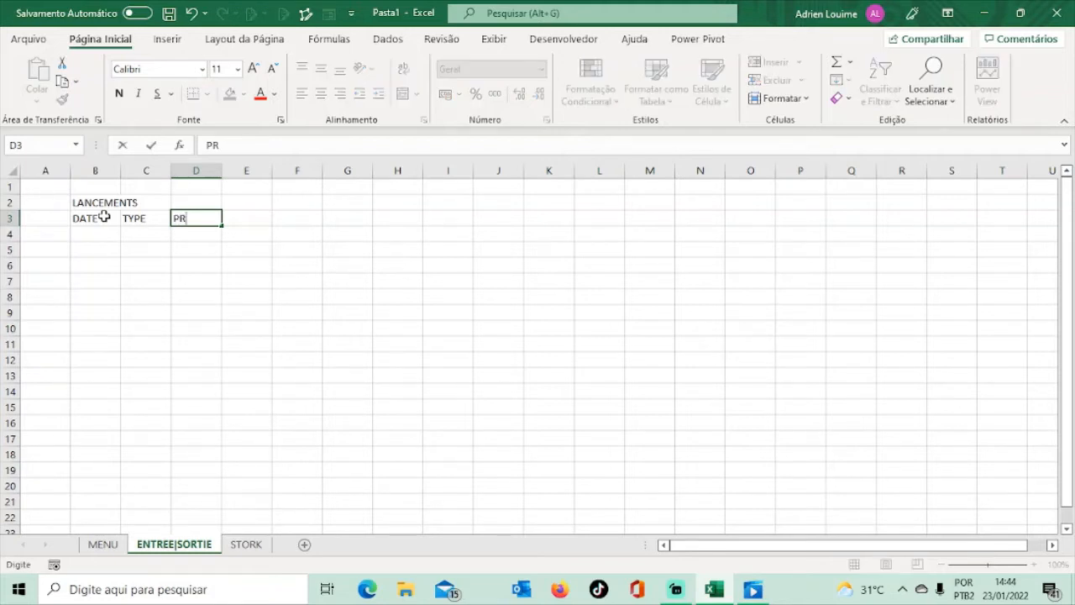
pyautogui.write('ODUITS')
pyautogui.press('Tab')
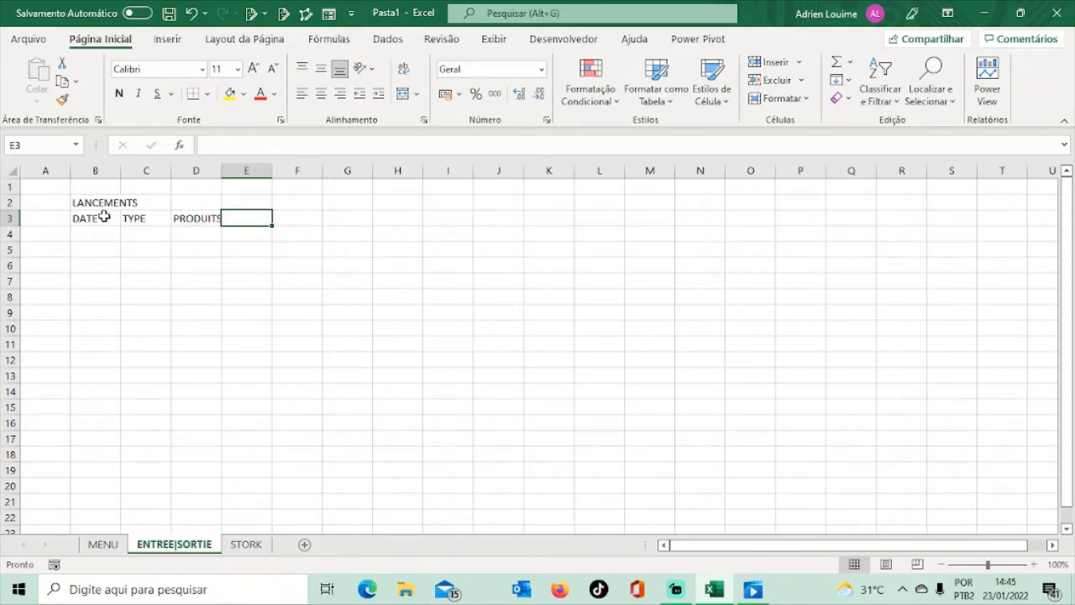
pyautogui.write('HIST')
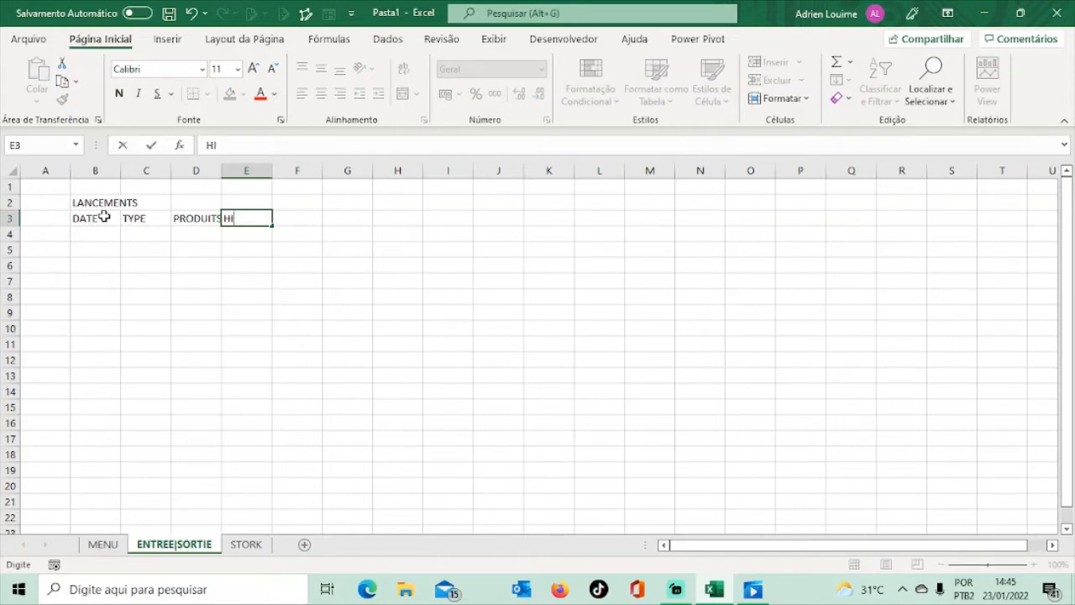
pyautogui.write('ORIQ')
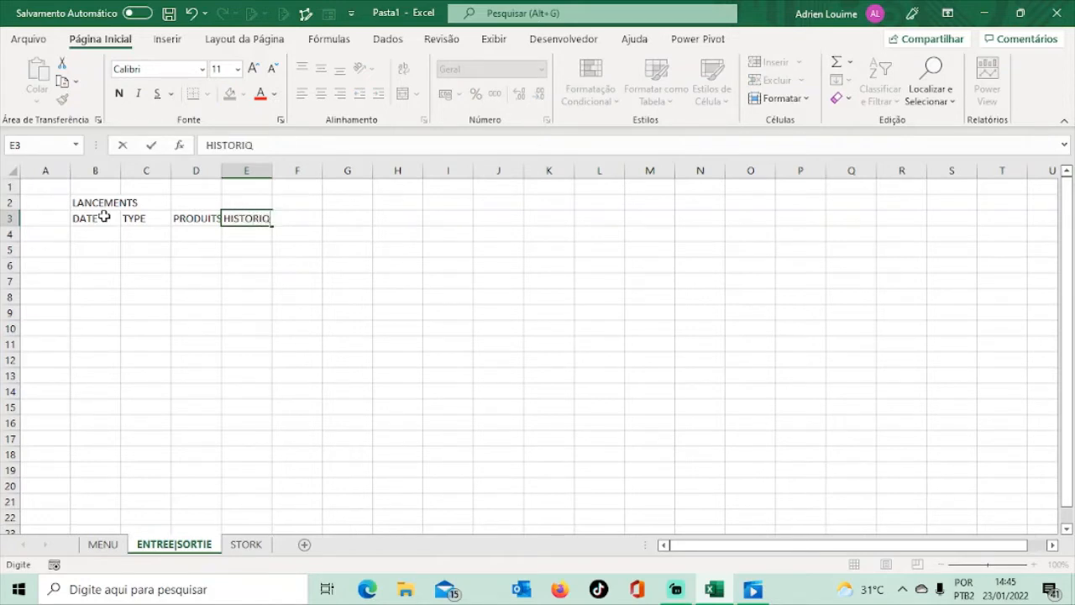
pyautogui.write('UE')
pyautogui.press('Tab')
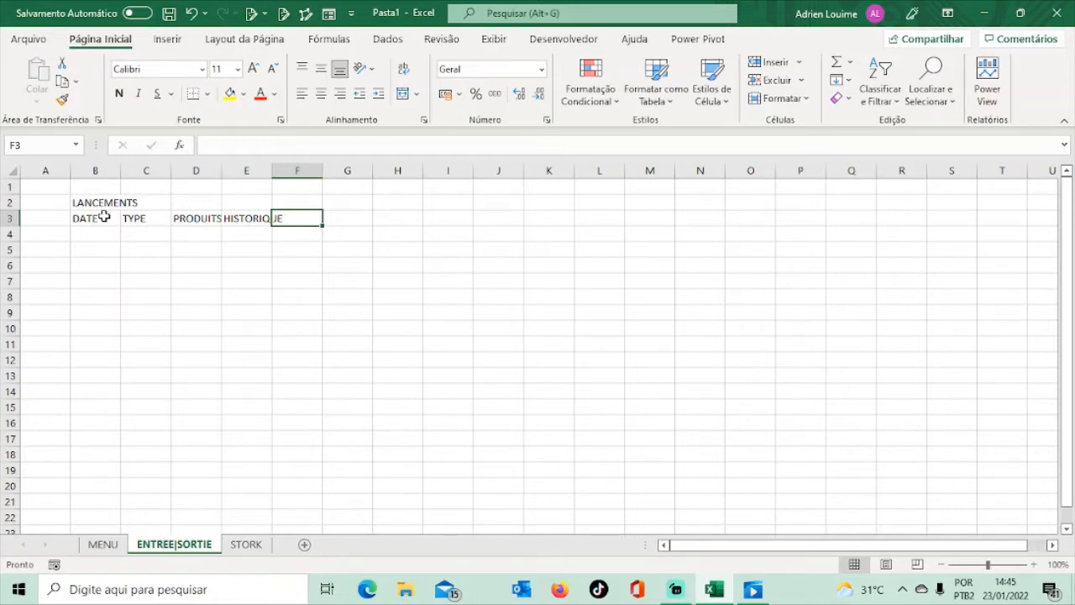
# Step: Complete the header row with QUANTITÉ in cell F3, after HISTORIQUE
pyautogui.write('QUO')
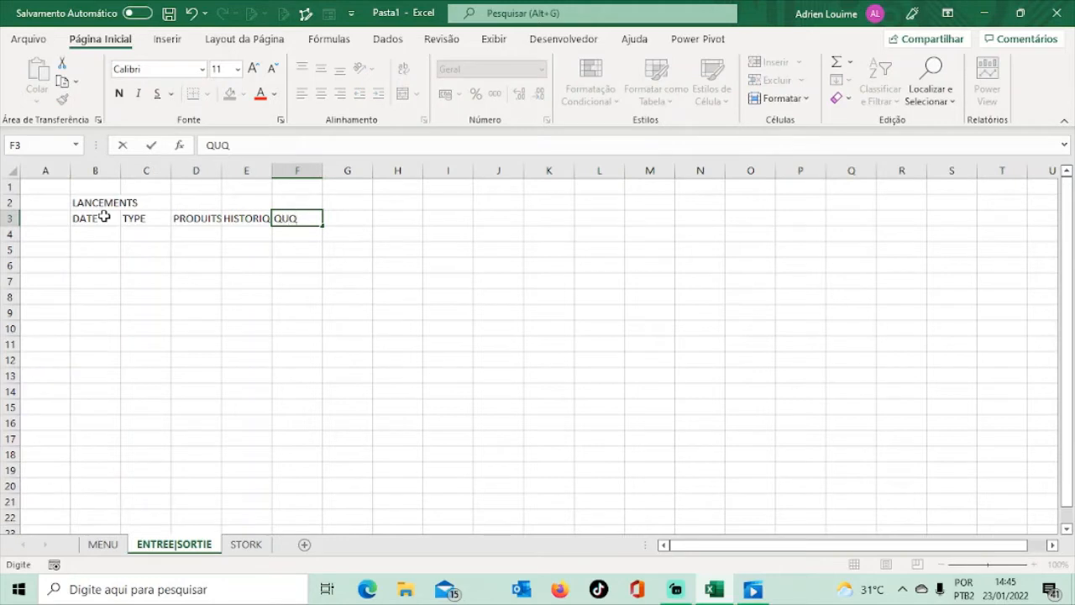
pyautogui.press('BackSpace')
pyautogui.write('ANTITÉ')
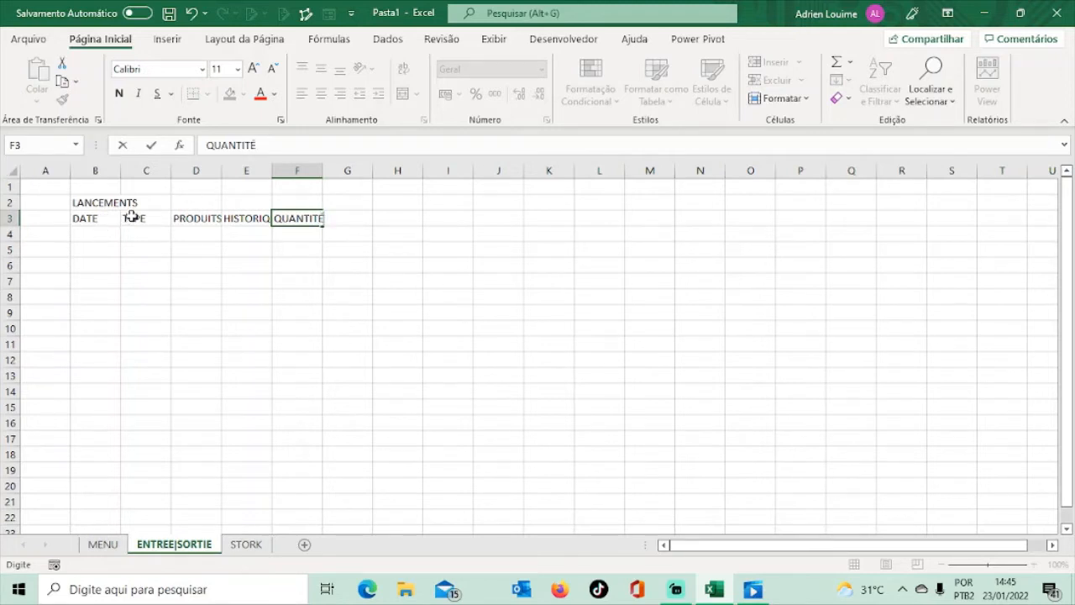
pyautogui.click(132, 216)
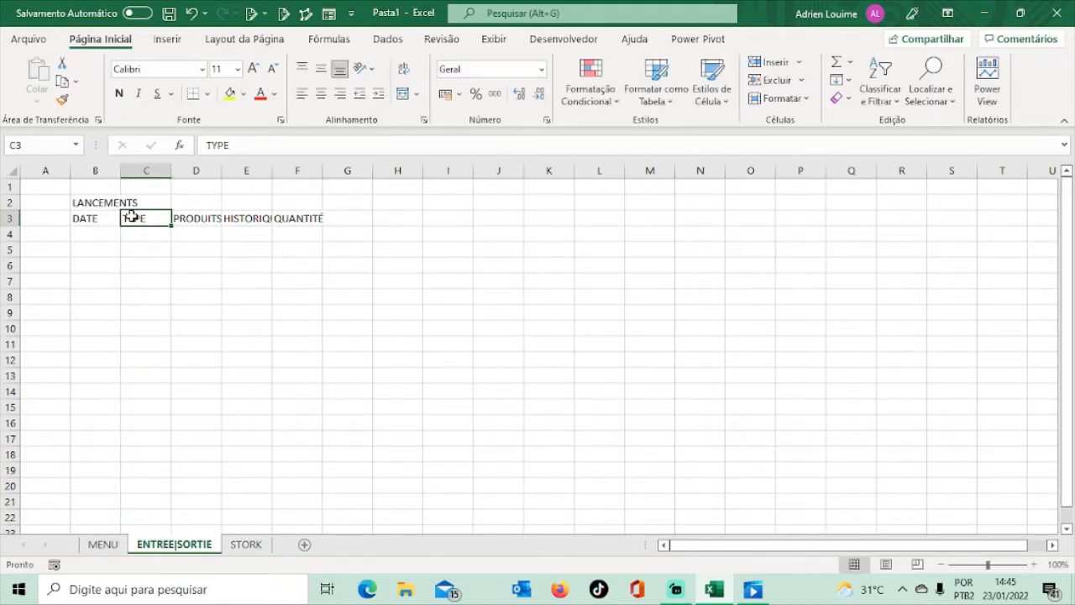
# Step: Widen columns B through F equally so that every header fits inside its own column
pyautogui.click(90, 200)
pyautogui.moveTo(90, 200); pyautogui.dragTo(299, 201)
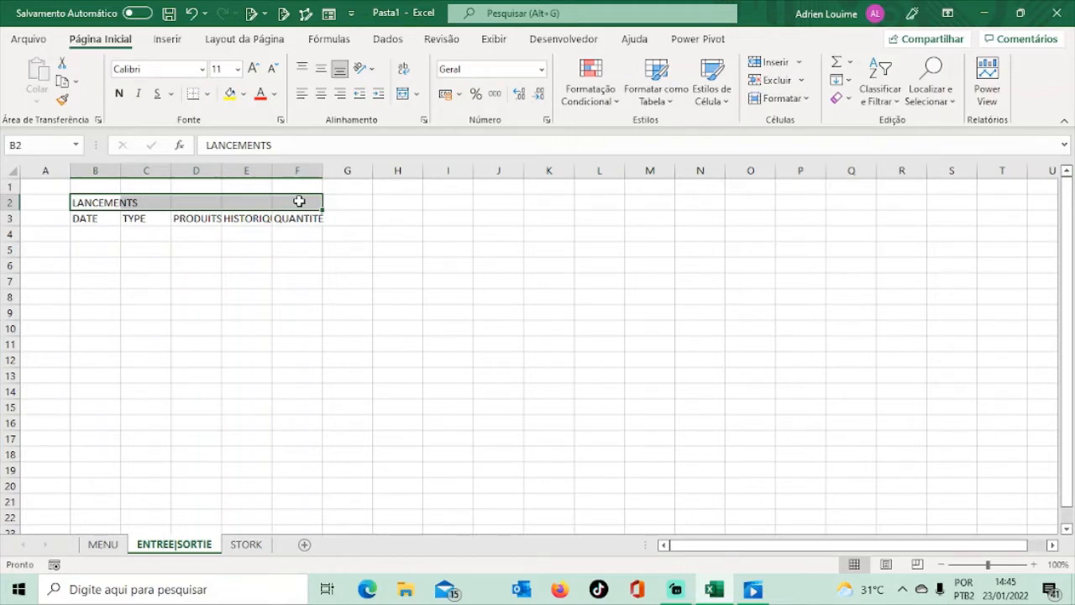
pyautogui.click(304, 171)
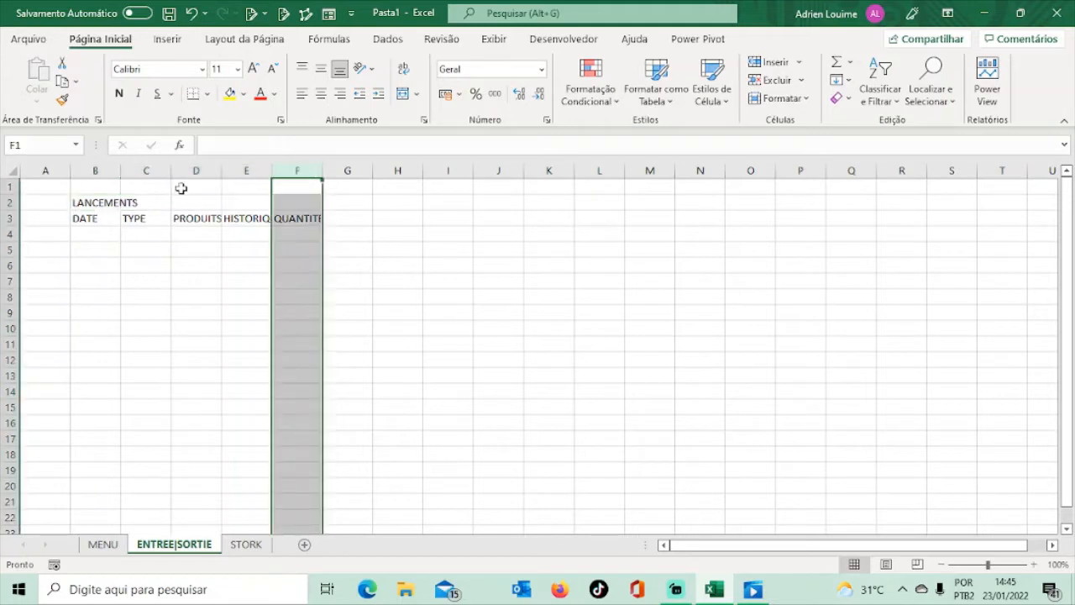
pyautogui.click(79, 170)
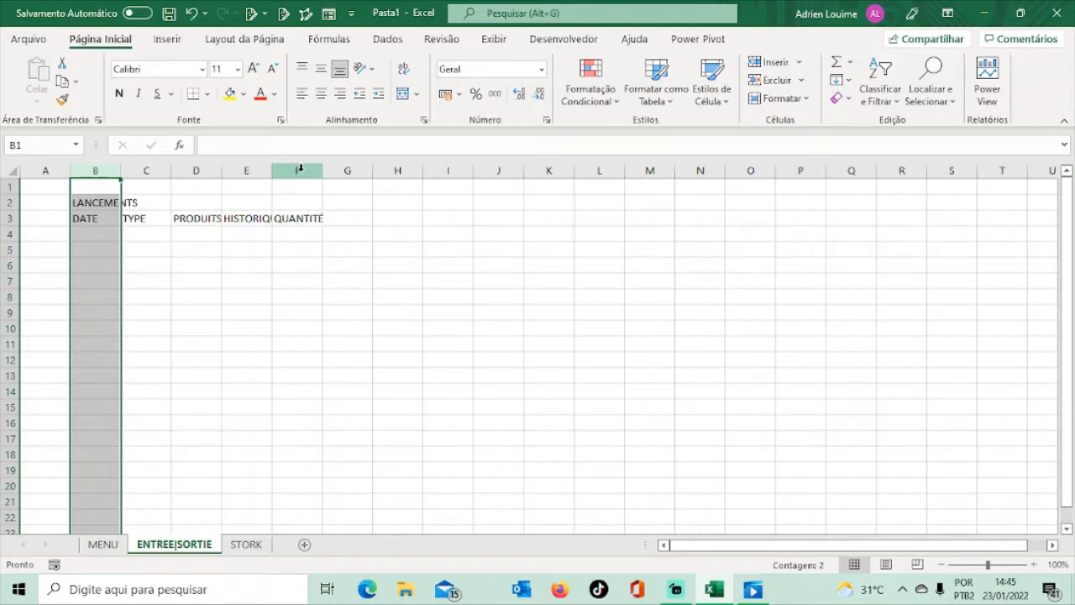
pyautogui.keyDown('shift'); pyautogui.click(300, 169); pyautogui.keyUp('shift')
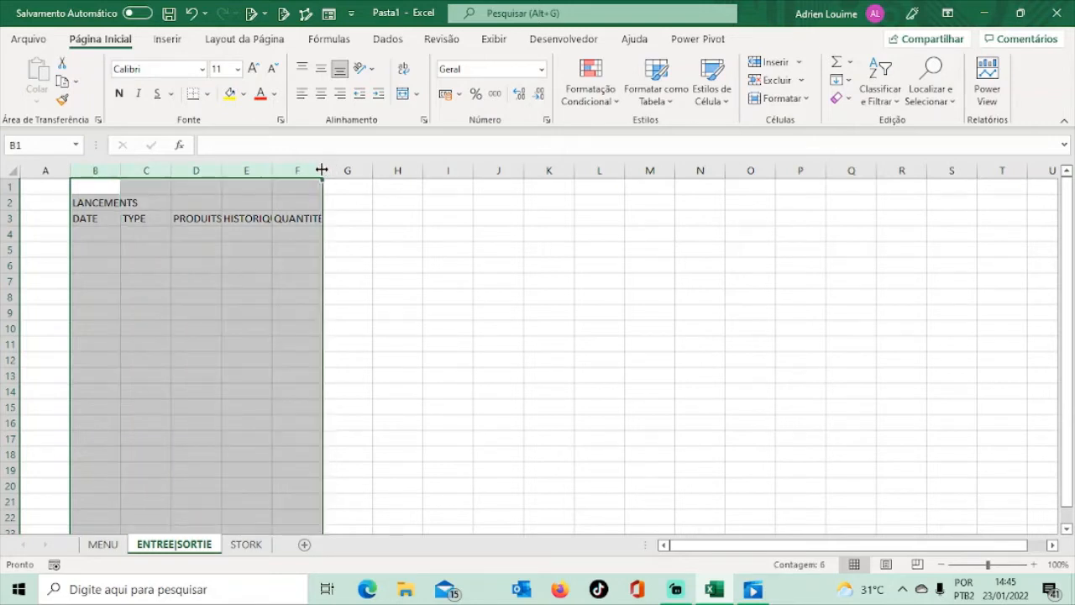
pyautogui.moveTo(322, 170); pyautogui.dragTo(404, 179)
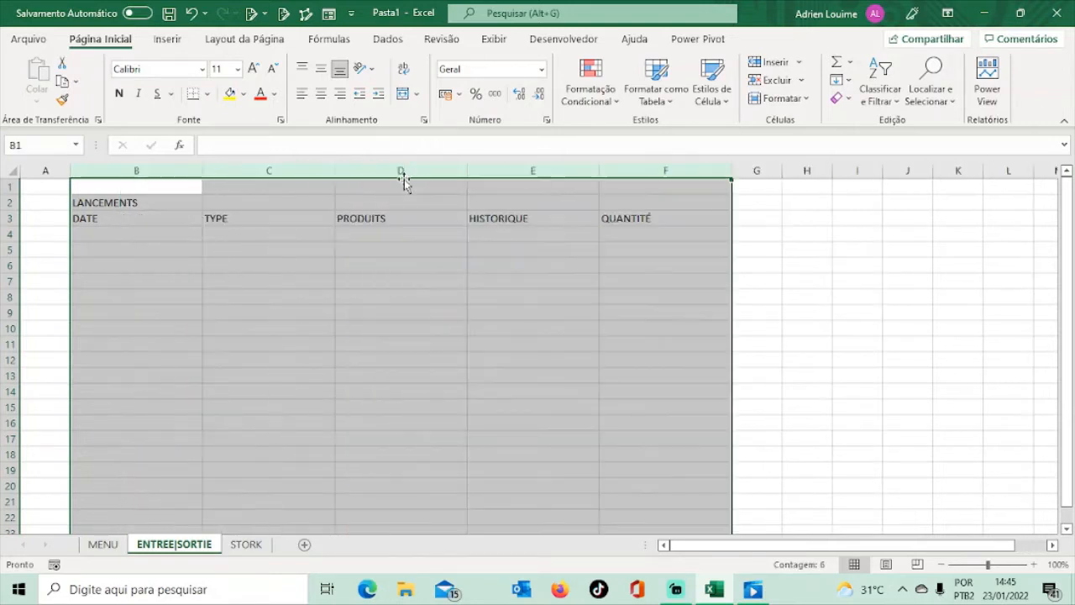
# Step: Merge cells B2:F2 across the table width and left-align the LANCEMENTS title in them
pyautogui.click(118, 201)
pyautogui.moveTo(119, 202); pyautogui.dragTo(622, 194)
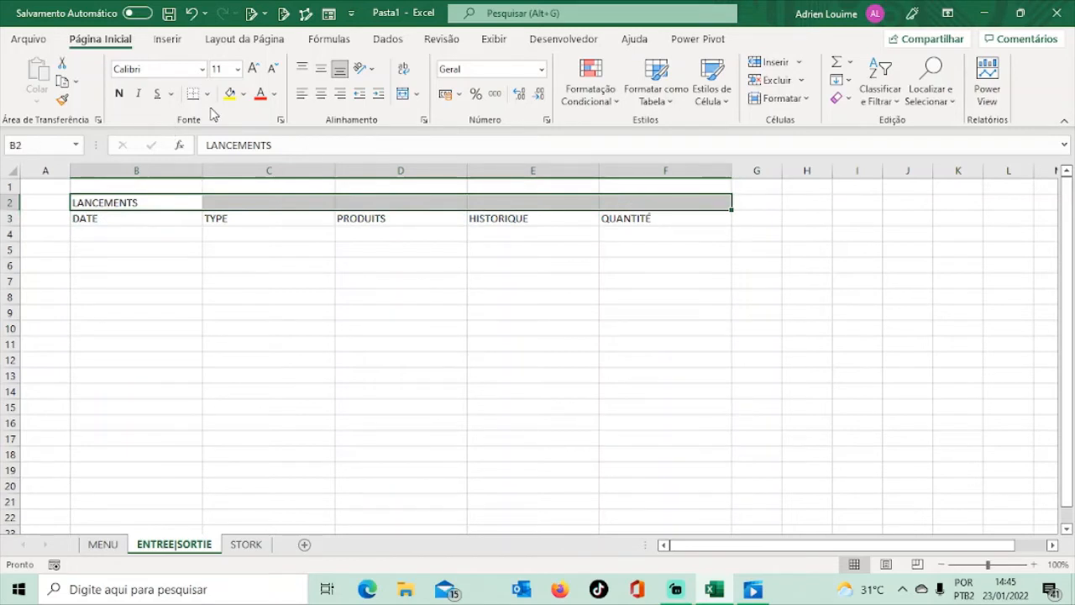
pyautogui.click(402, 96)
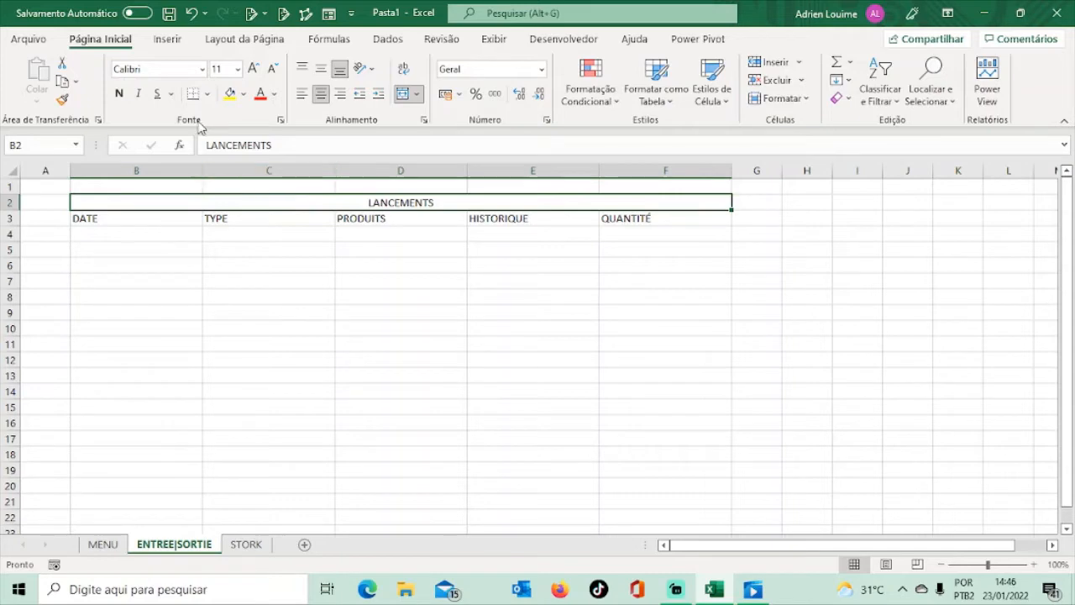
pyautogui.click(302, 96)
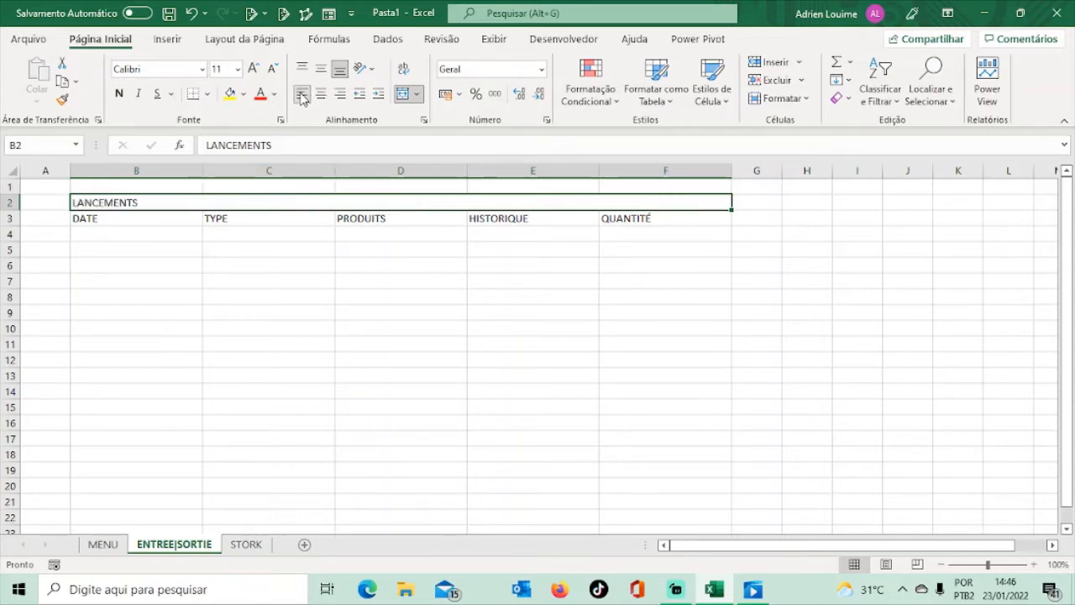
# Step: Make the LANCEMENTS title bold and set its font size to 24
pyautogui.click(119, 94)
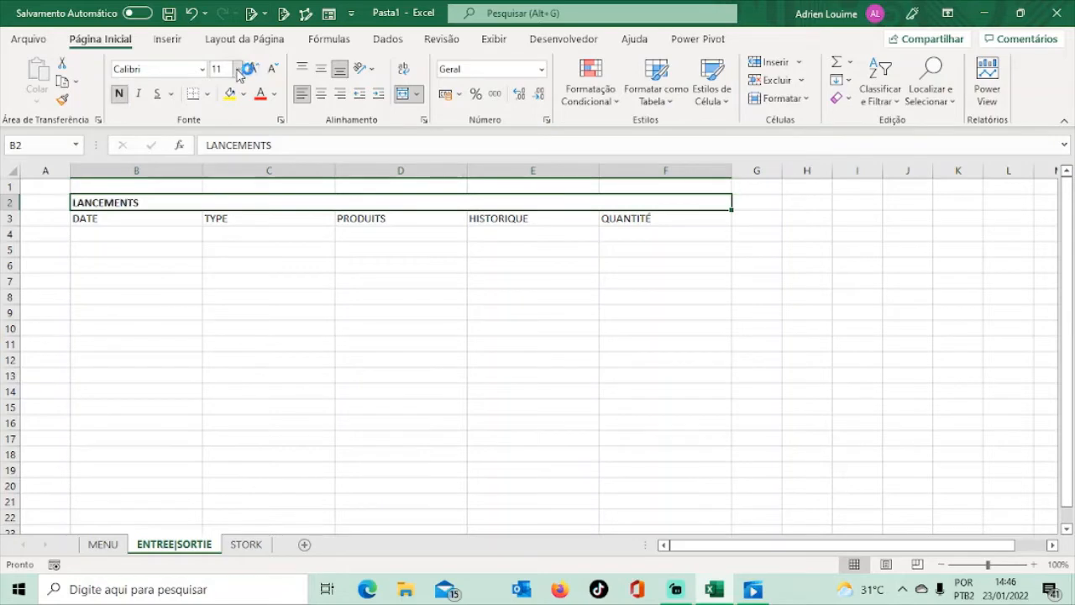
pyautogui.click(238, 70)
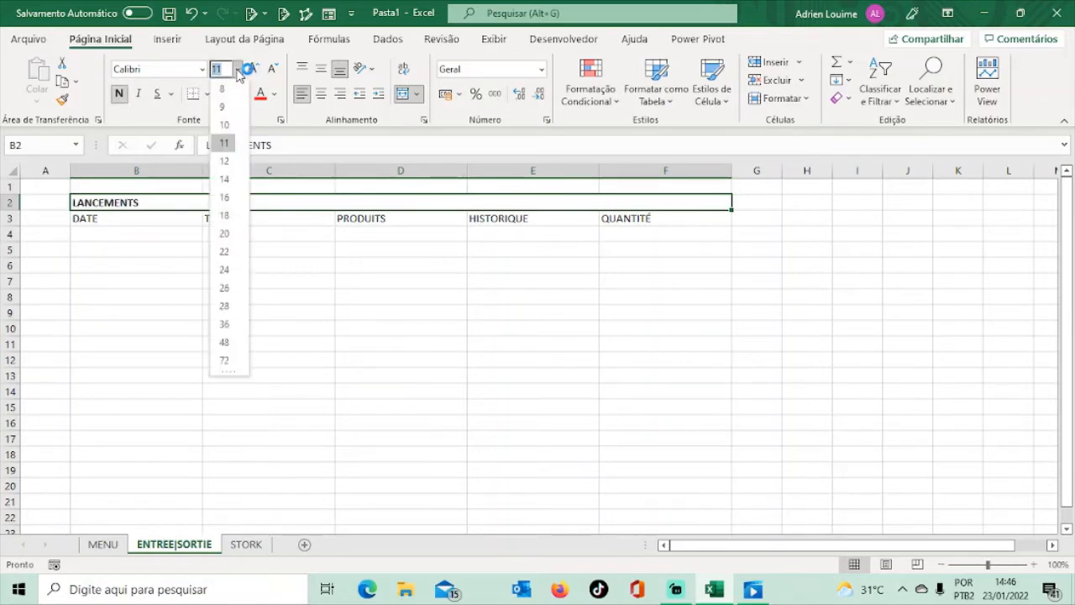
pyautogui.click(224, 269)
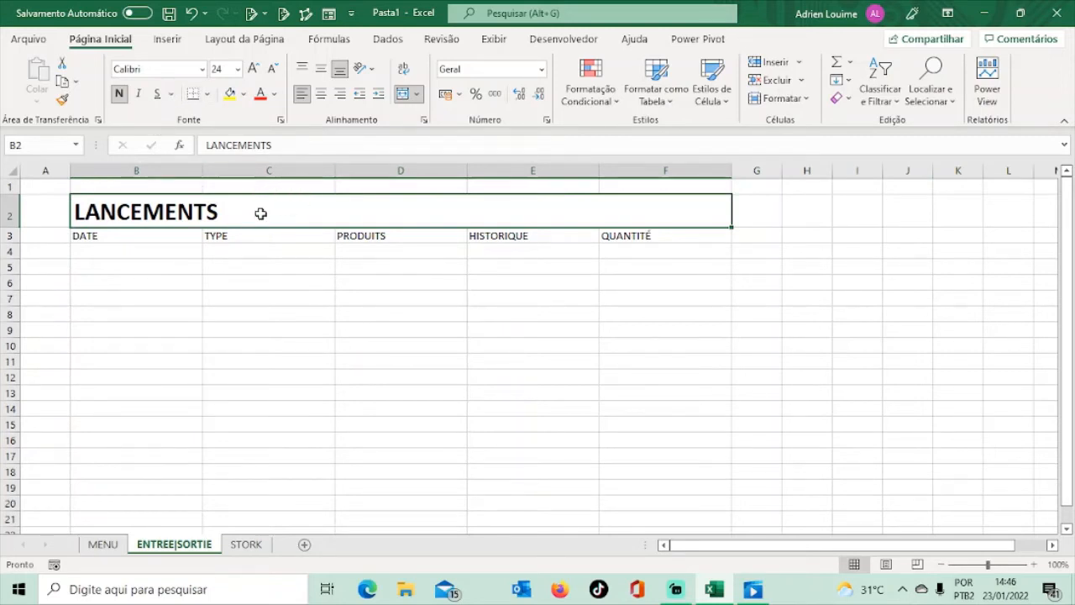
# Step: Give the merged LANCEMENTS title cell a dark grey fill and white text
pyautogui.click(244, 98)
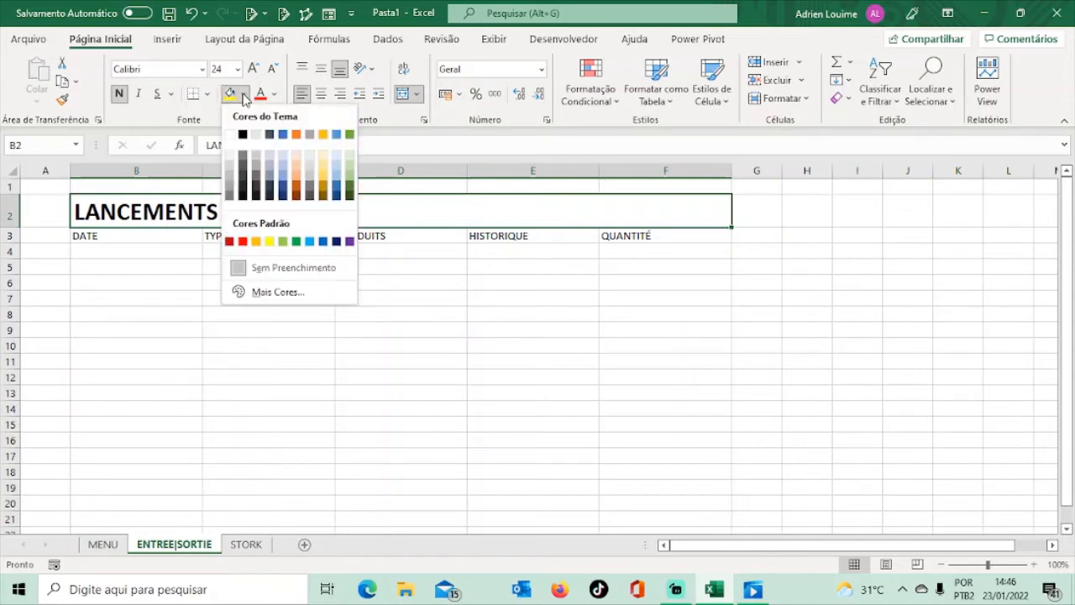
pyautogui.click(244, 183)
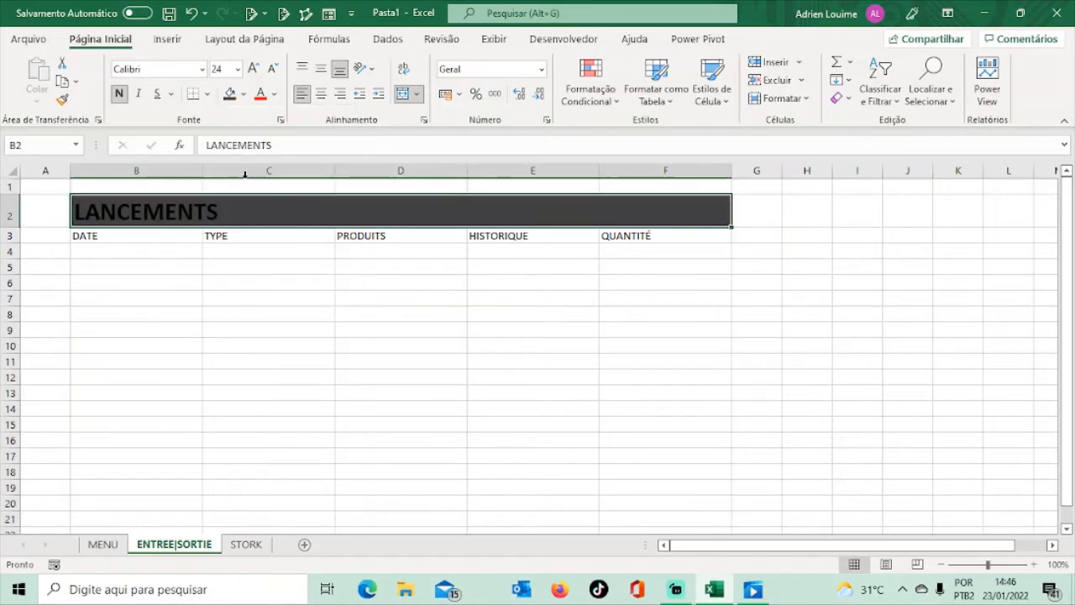
pyautogui.click(272, 94)
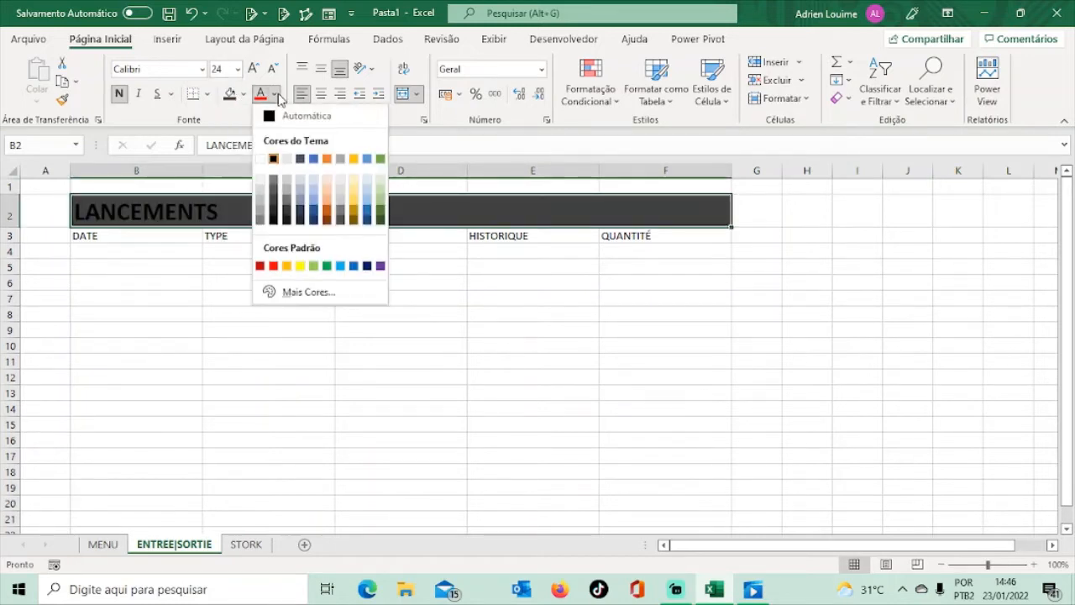
pyautogui.click(260, 159)
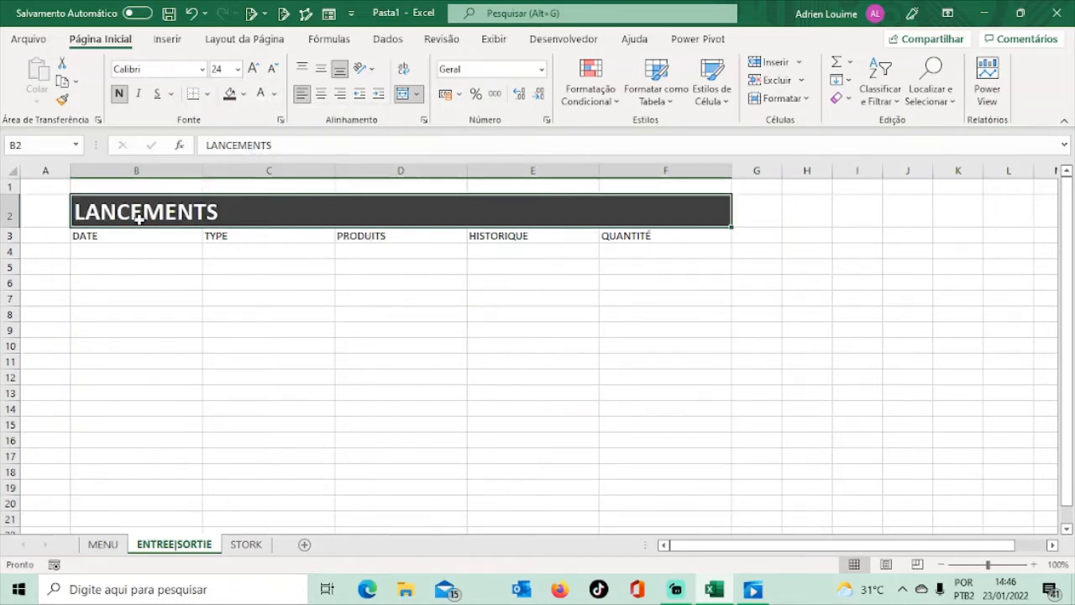
# Step: Fill the header cells B3:F3 with dark blue and set their text to white
pyautogui.click(98, 236)
pyautogui.moveTo(96, 234); pyautogui.dragTo(670, 229)
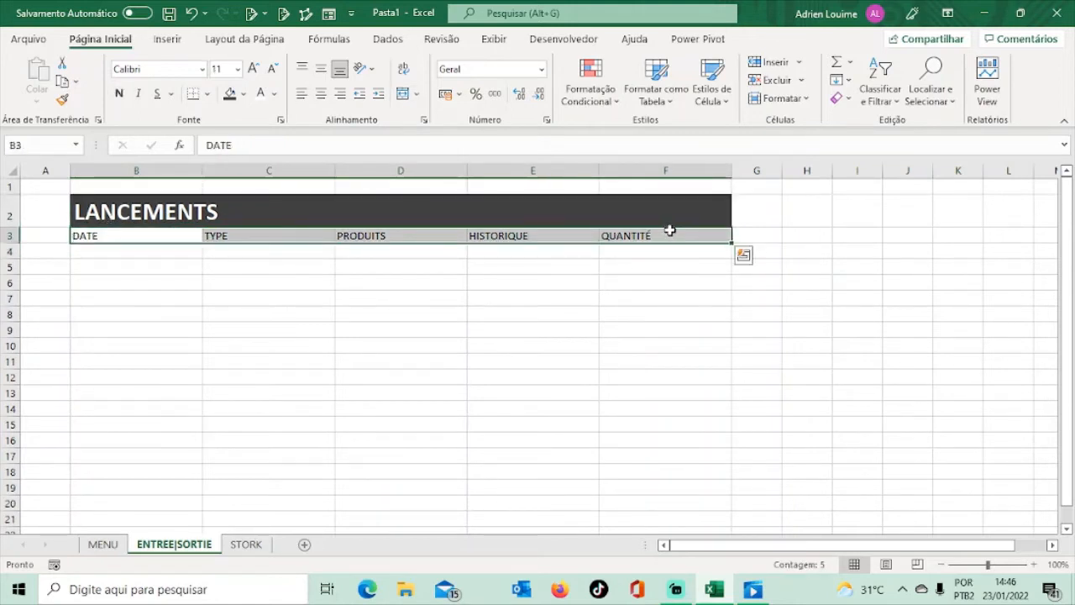
pyautogui.click(244, 94)
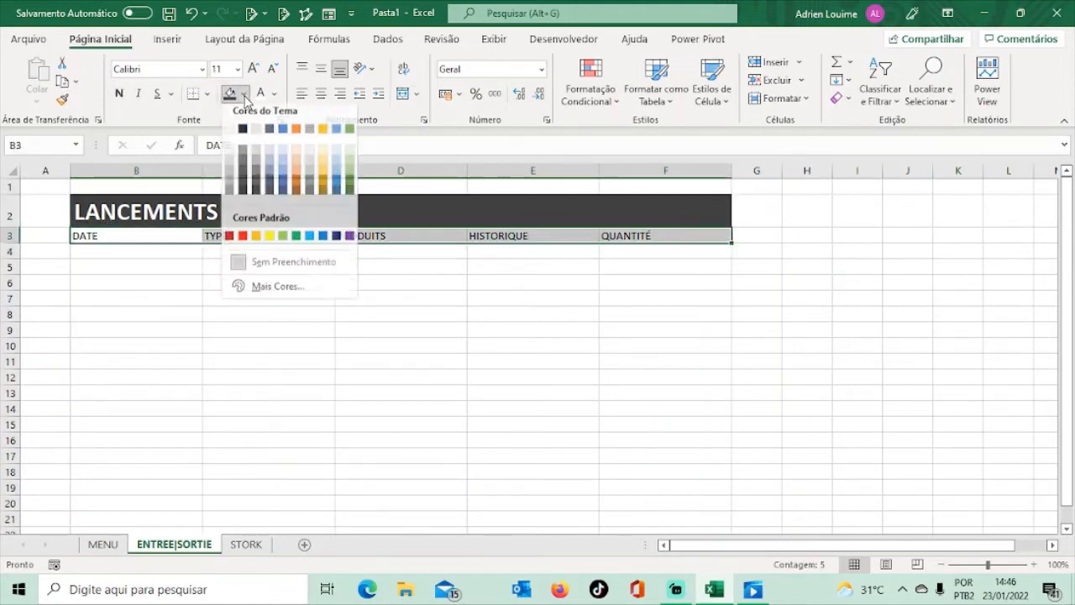
pyautogui.click(283, 186)
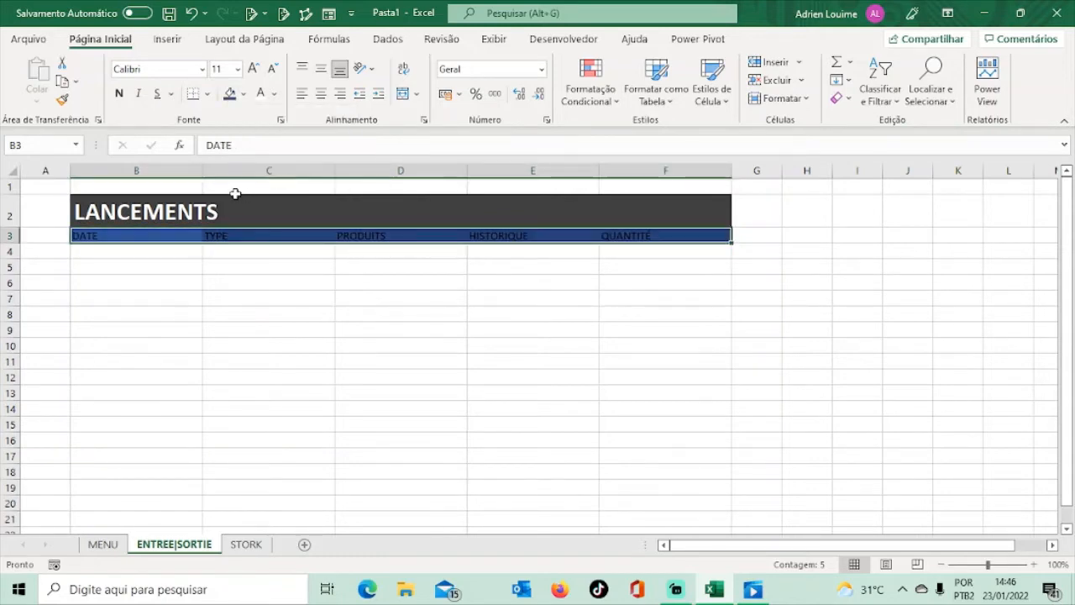
pyautogui.click(260, 93)
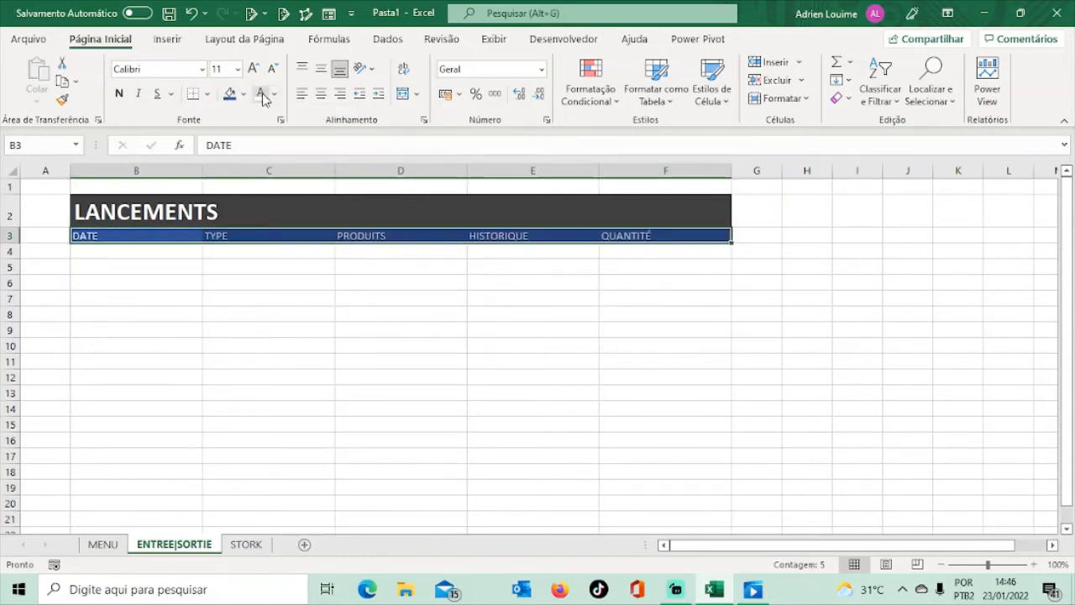
pyautogui.click(985, 14)
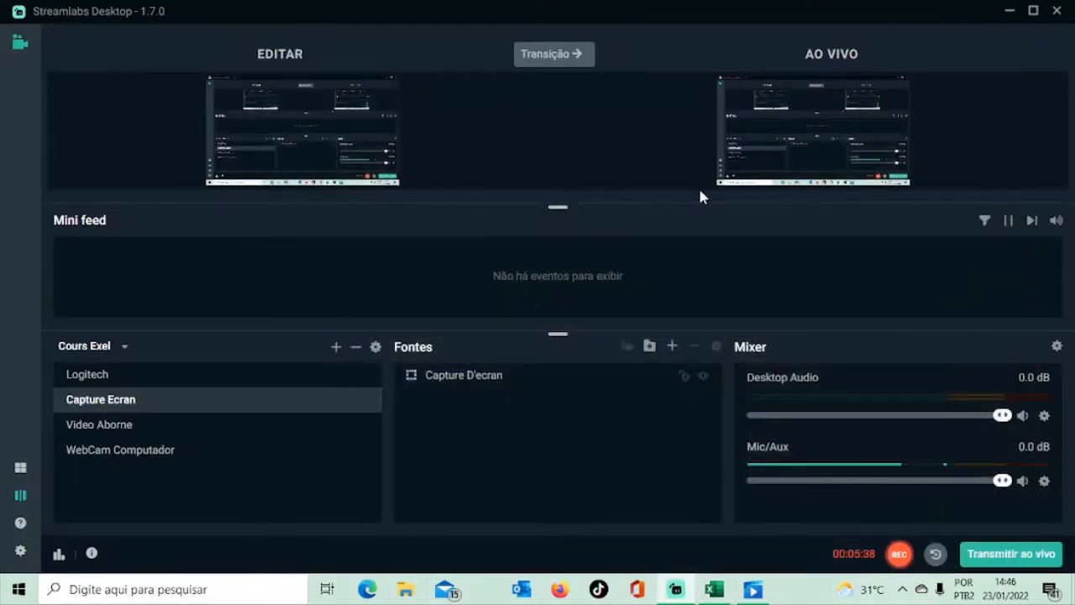
pyautogui.click(714, 588)
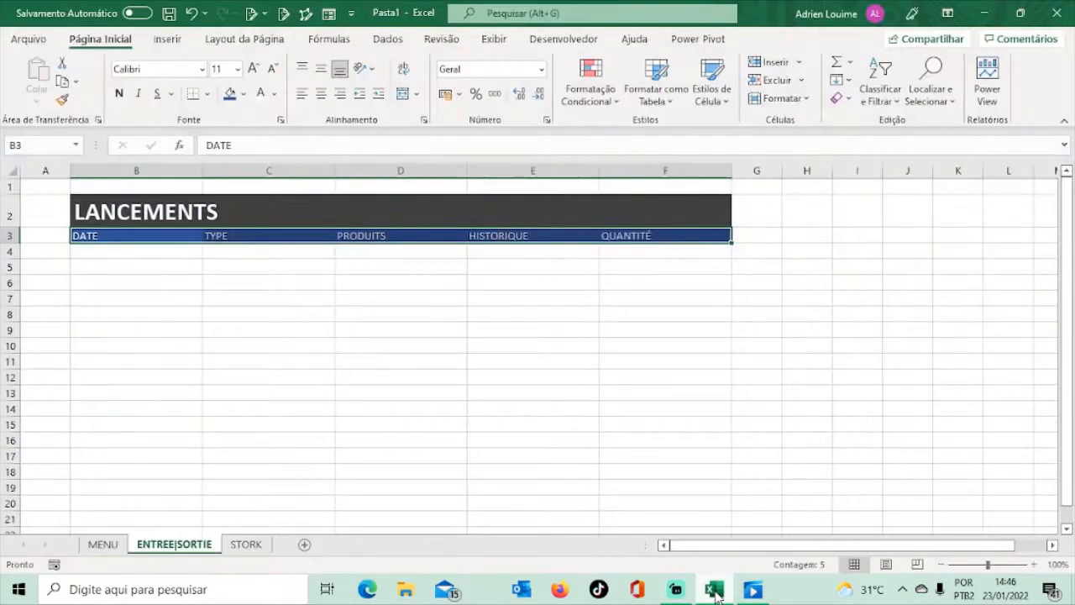
pyautogui.click(168, 268)
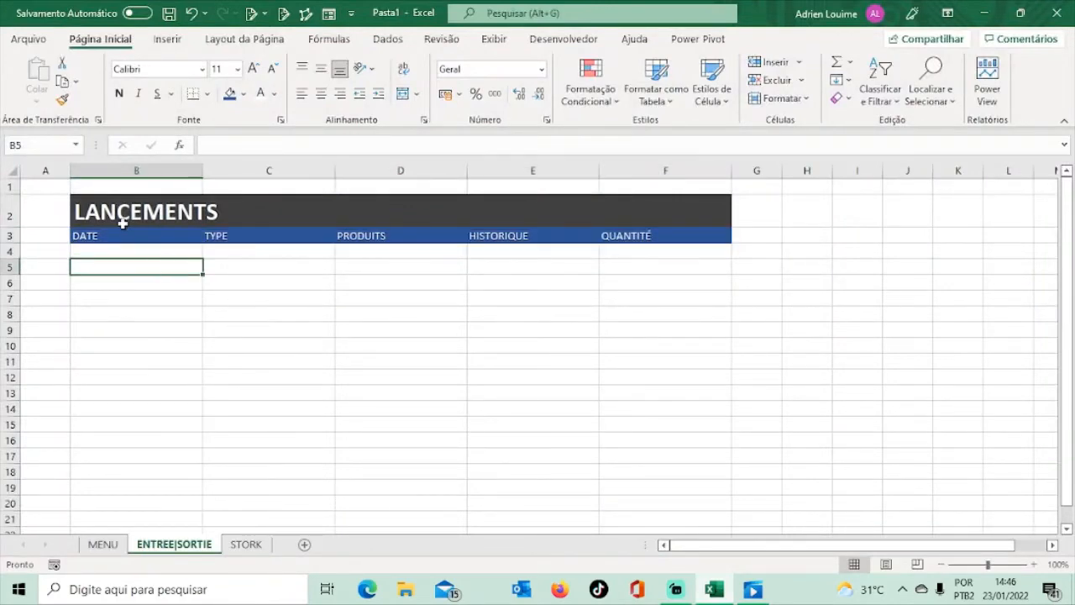
# Step: Apply all borders to the LANCEMENTS table range from the title in B2 down to F21
pyautogui.moveTo(93, 194); pyautogui.dragTo(367, 516)
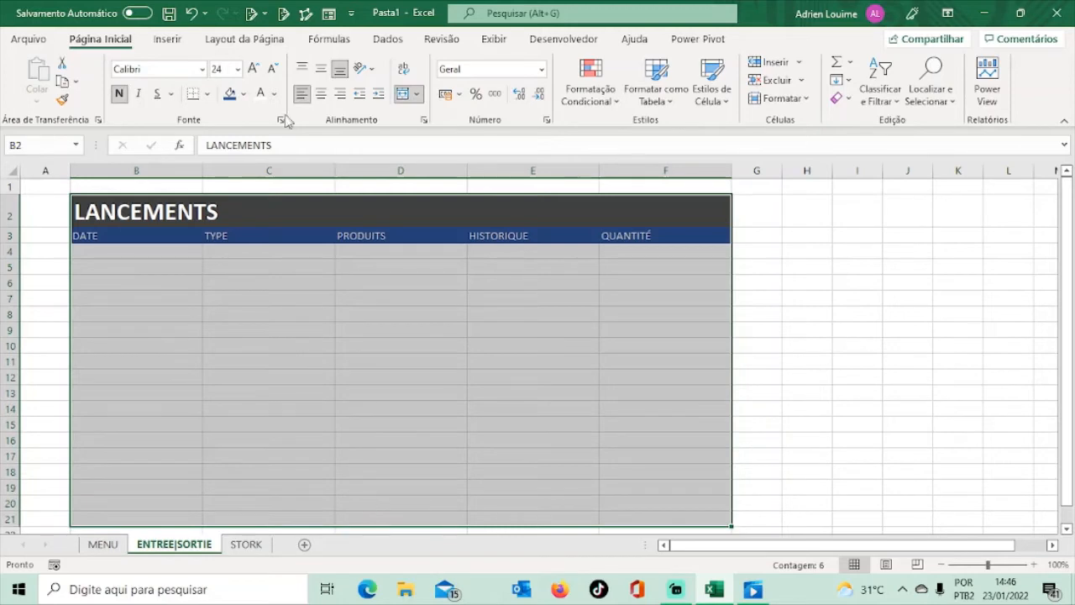
pyautogui.click(208, 97)
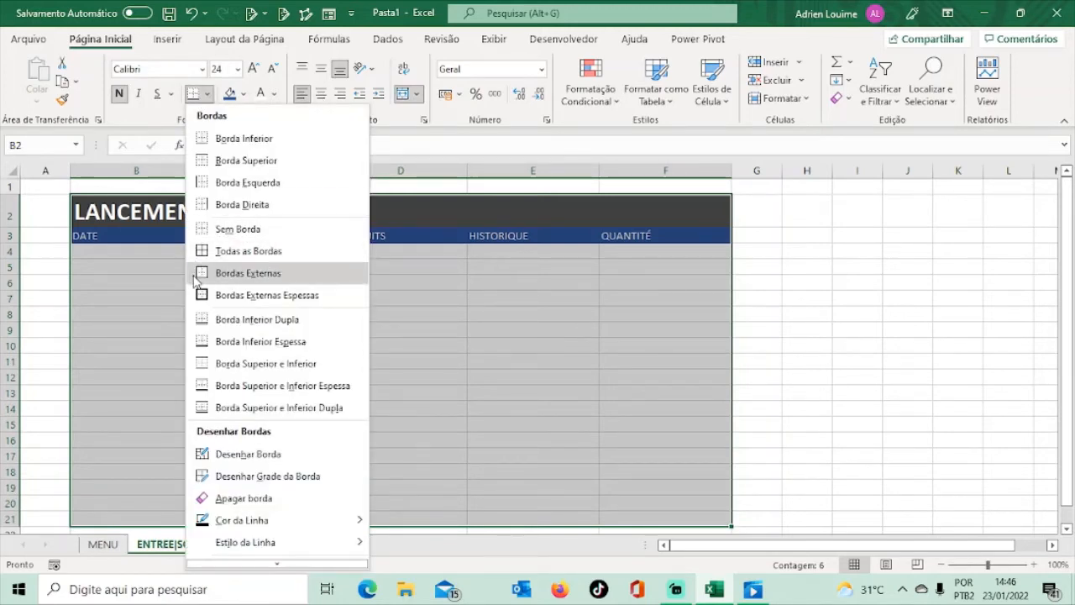
pyautogui.click(207, 252)
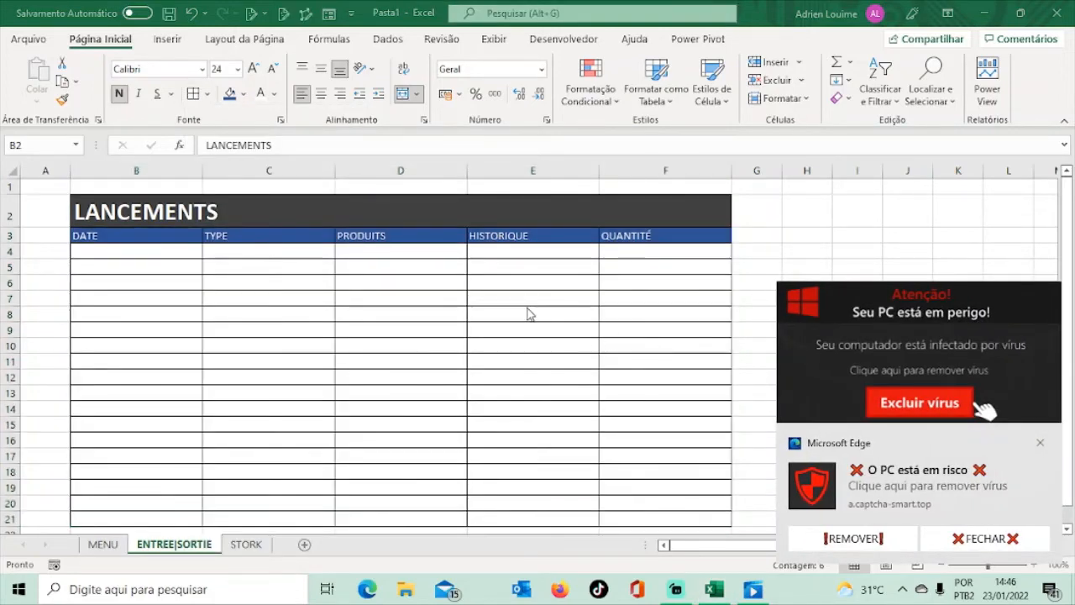
pyautogui.scroll(-5, 510, 312)
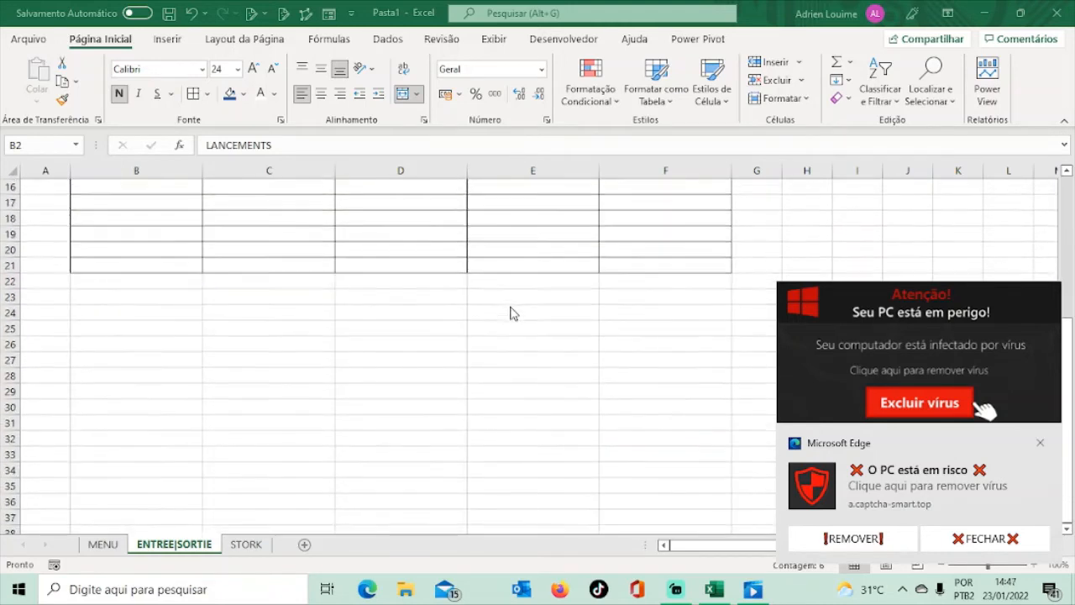
pyautogui.scroll(5, 510, 311)
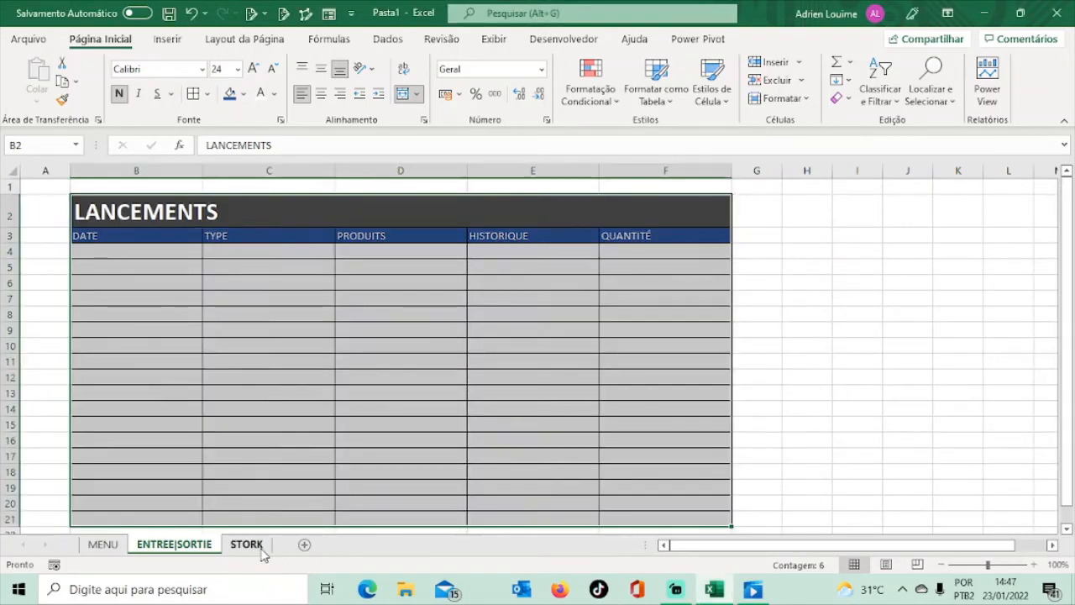
# Step: Enter the title STORK in cell C2 of the STORK sheet
pyautogui.click(246, 543)
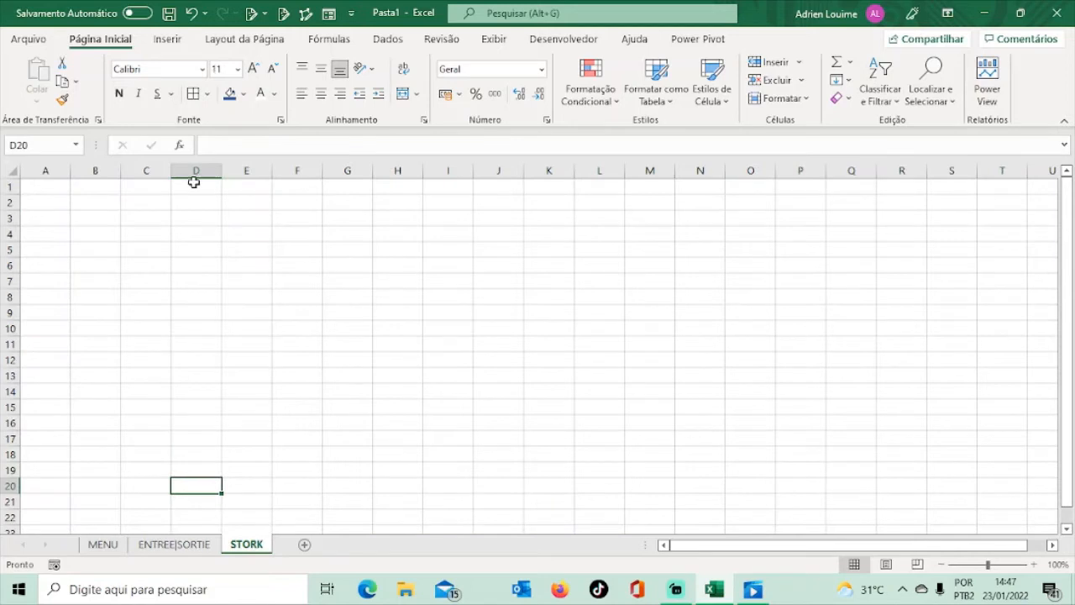
pyautogui.click(135, 206)
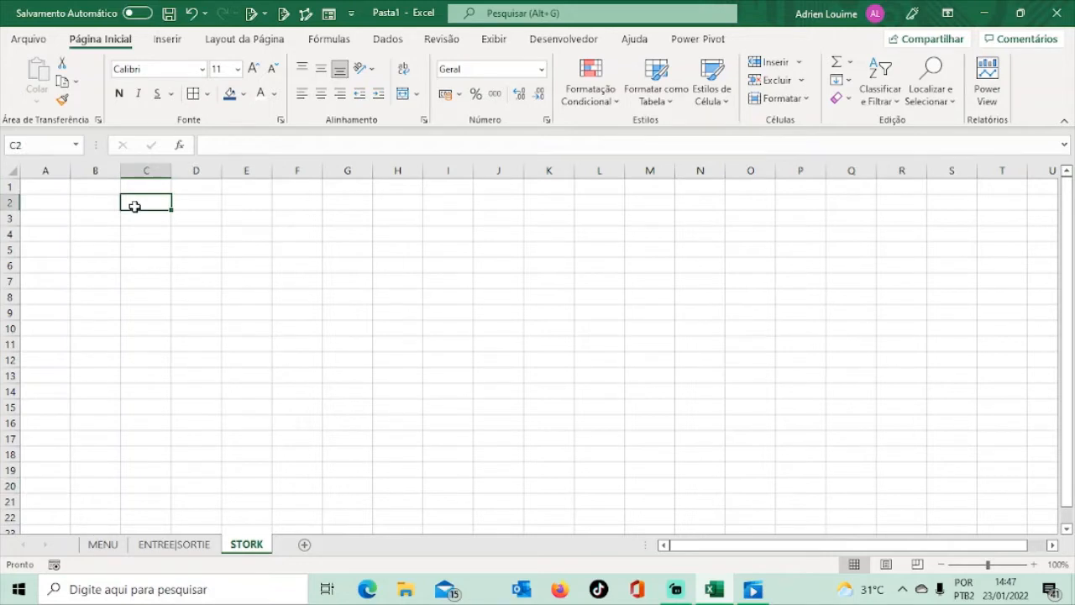
pyautogui.write('s')
pyautogui.press('BackSpace')
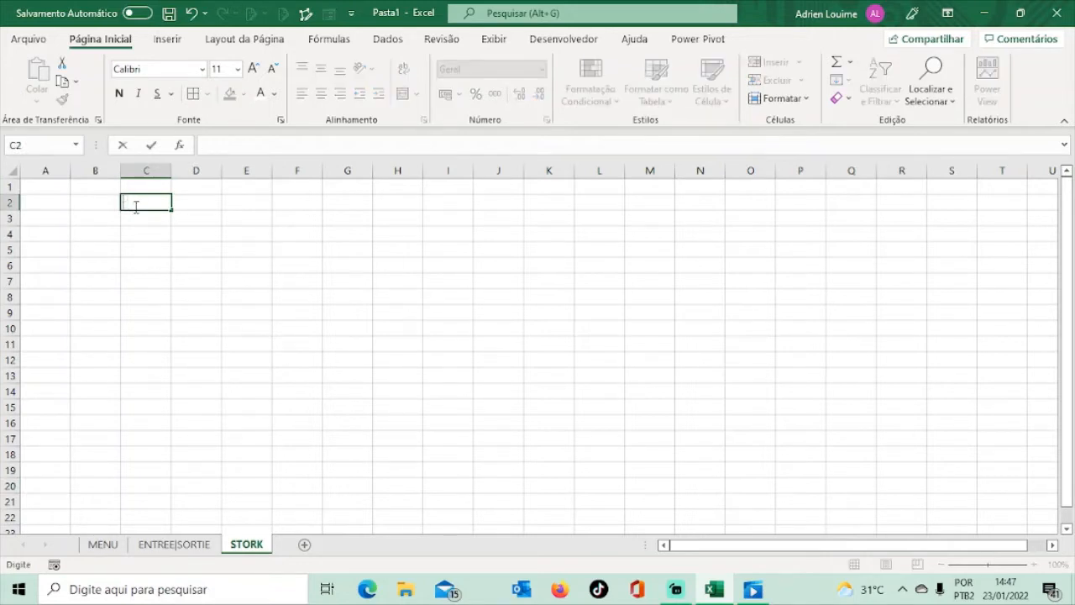
pyautogui.write('STORK')
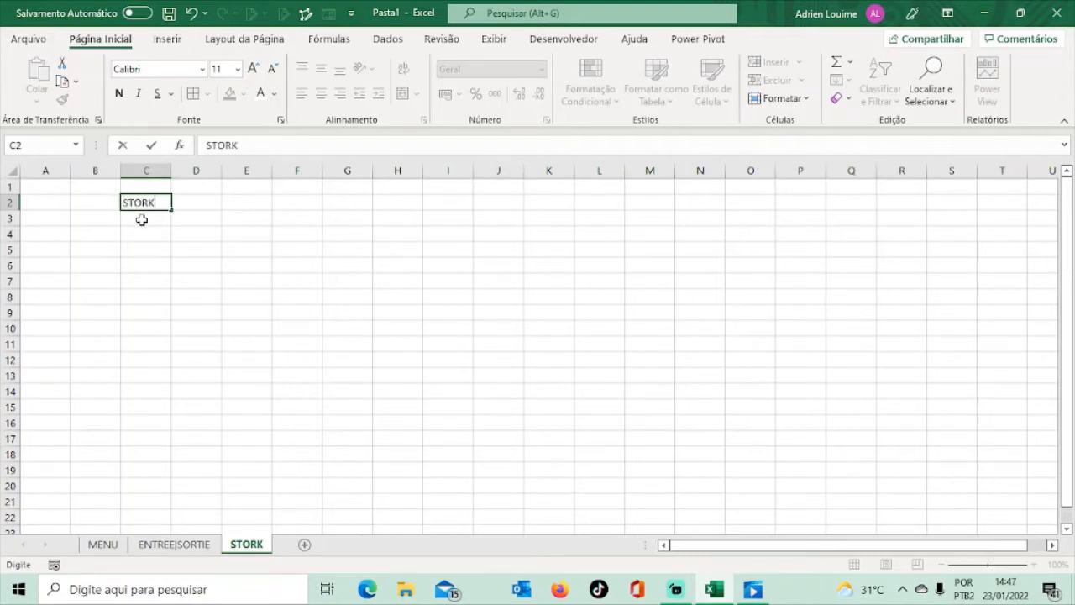
pyautogui.press('Return')
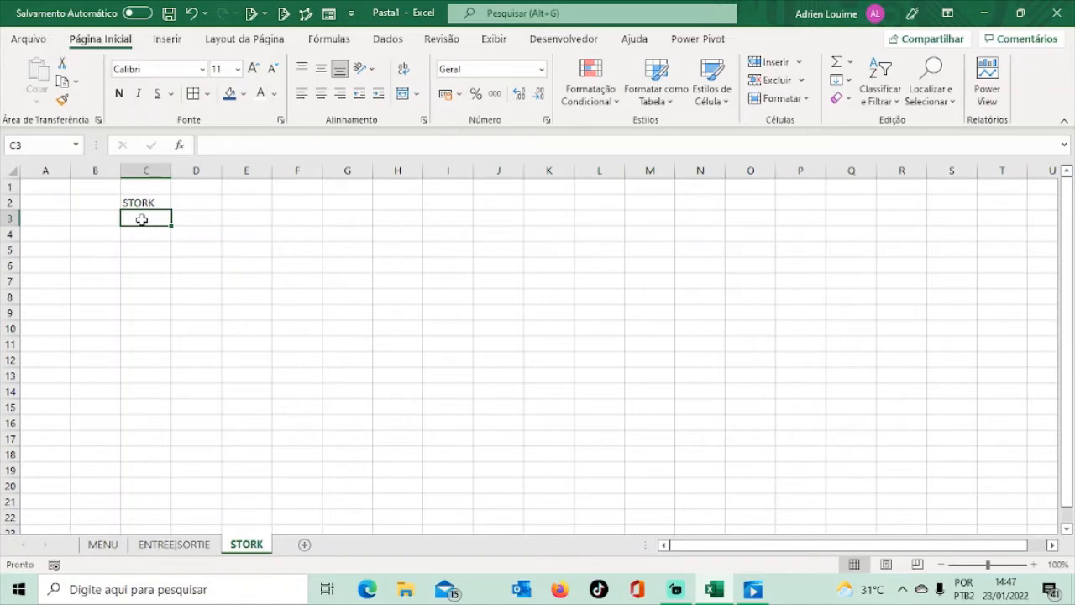
# Step: Enter the headers PRODUITS, ENTREE and SORTIE in cells C3 to E3 below the STORK title
pyautogui.write('PR')
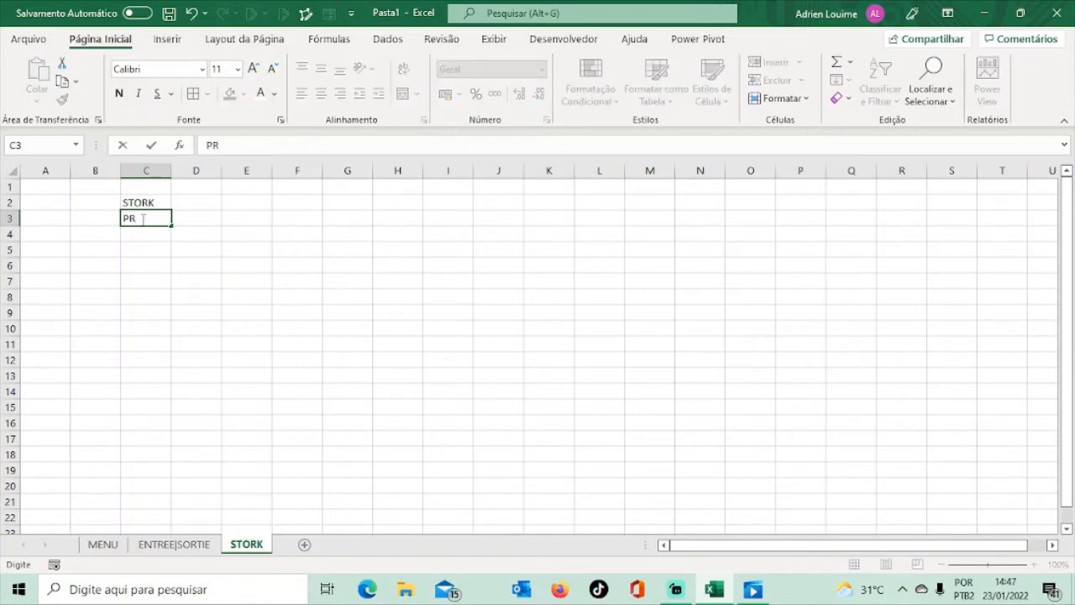
pyautogui.write('ODUITS')
pyautogui.press('Right')
pyautogui.press('Right')
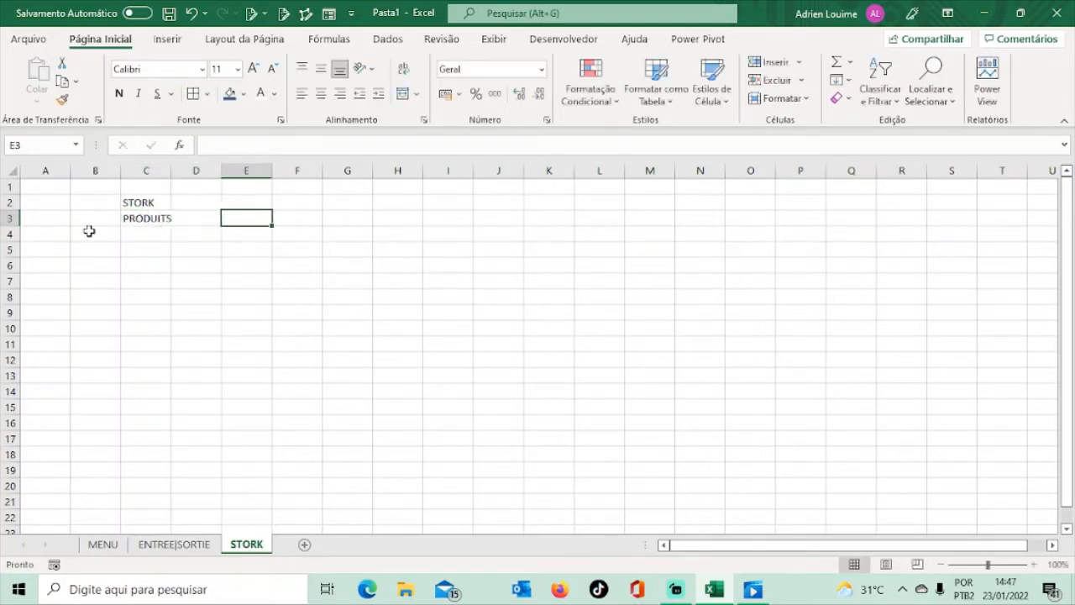
pyautogui.click(191, 217)
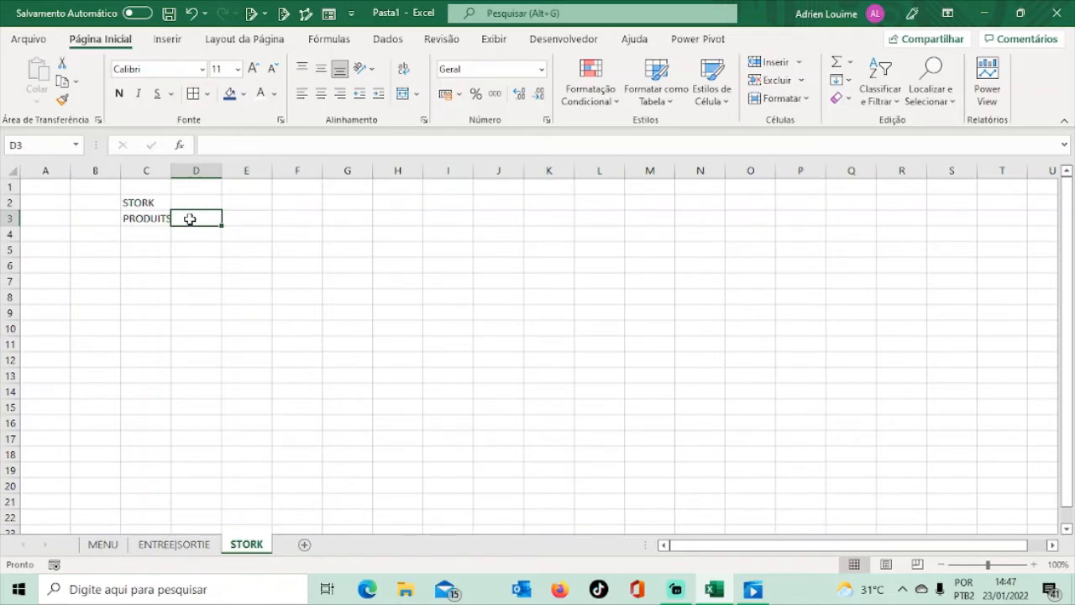
pyautogui.write('ENT')
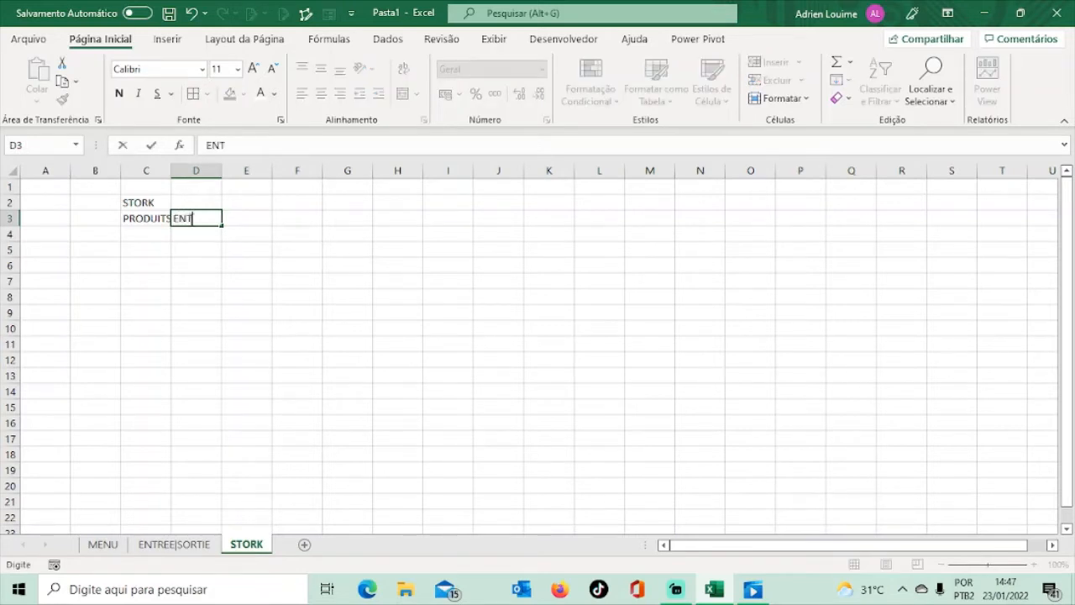
pyautogui.write('REE')
pyautogui.press('Right')
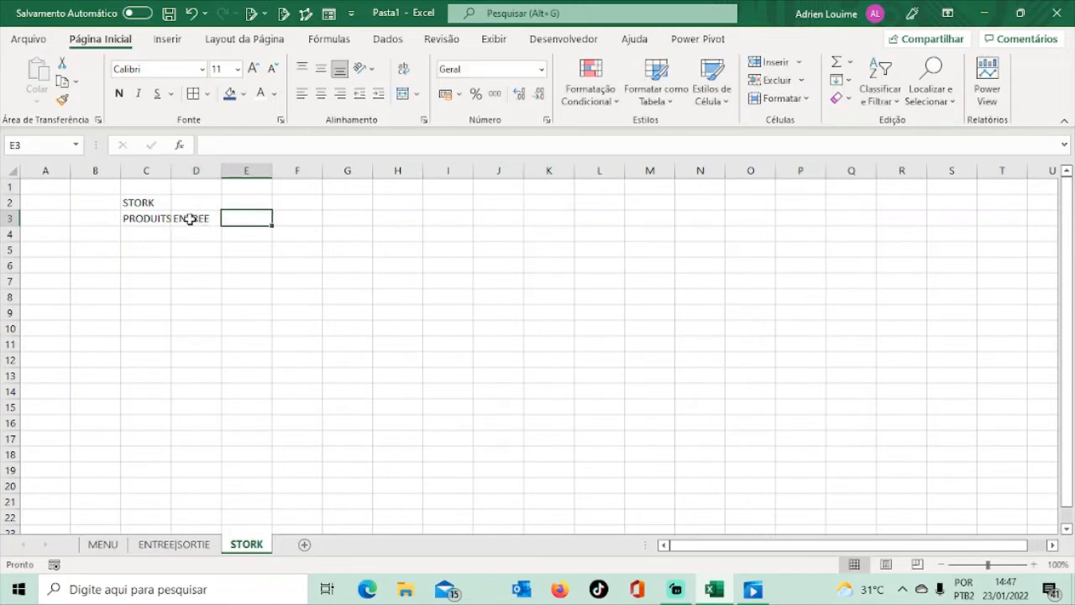
pyautogui.write('SORT')
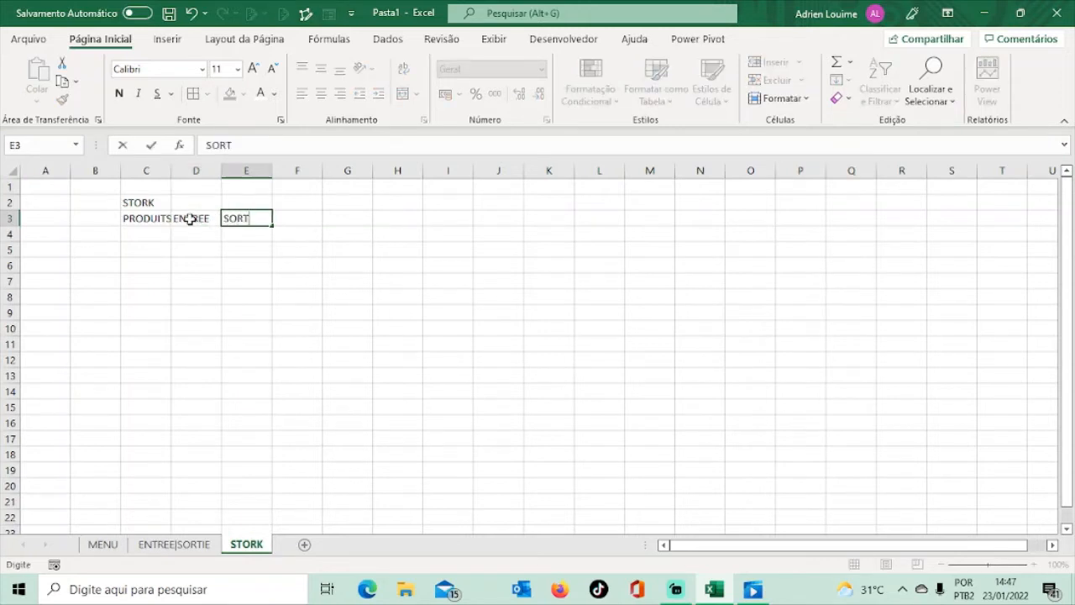
pyautogui.write('IE')
pyautogui.press('Right')
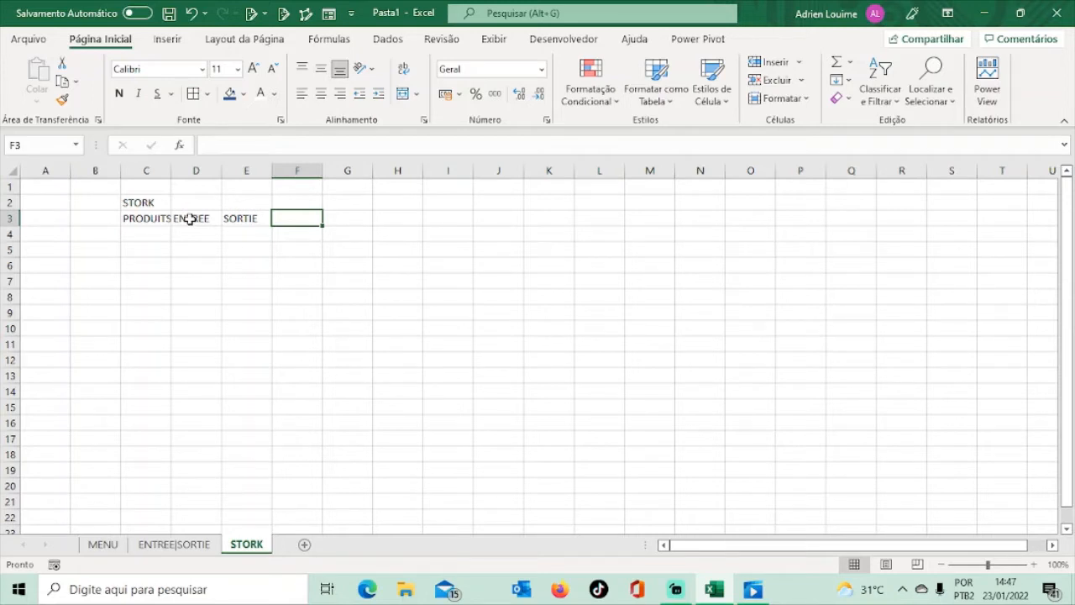
# Step: Continue the header row with SOLDE, SITUATION, MINIMUM and ALARME in cells F3 to I3
pyautogui.write('SOL')
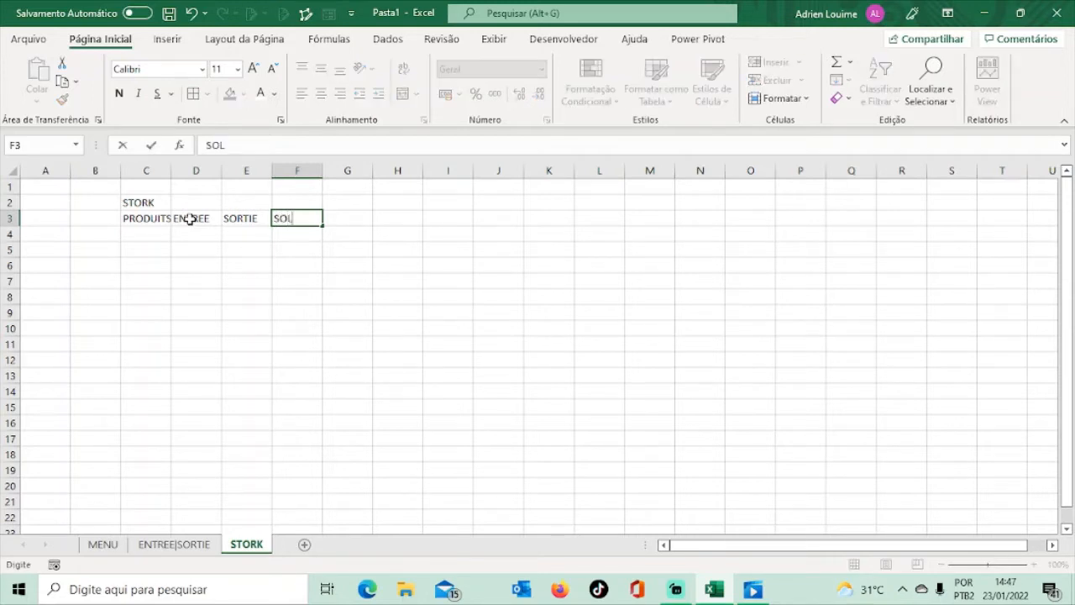
pyautogui.write('DE')
pyautogui.press('Tab')
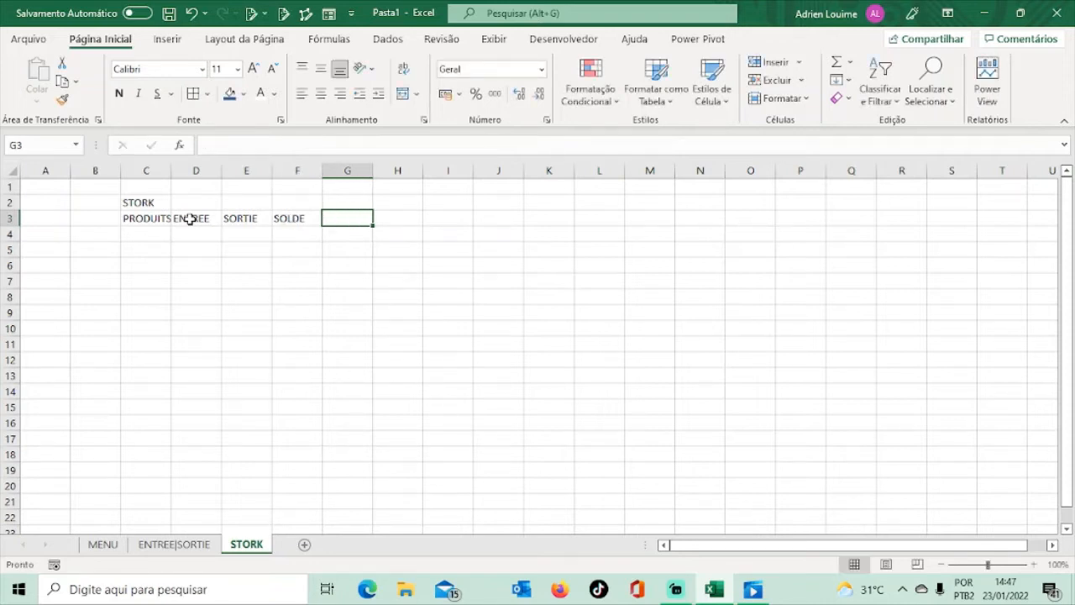
pyautogui.write('SITU')
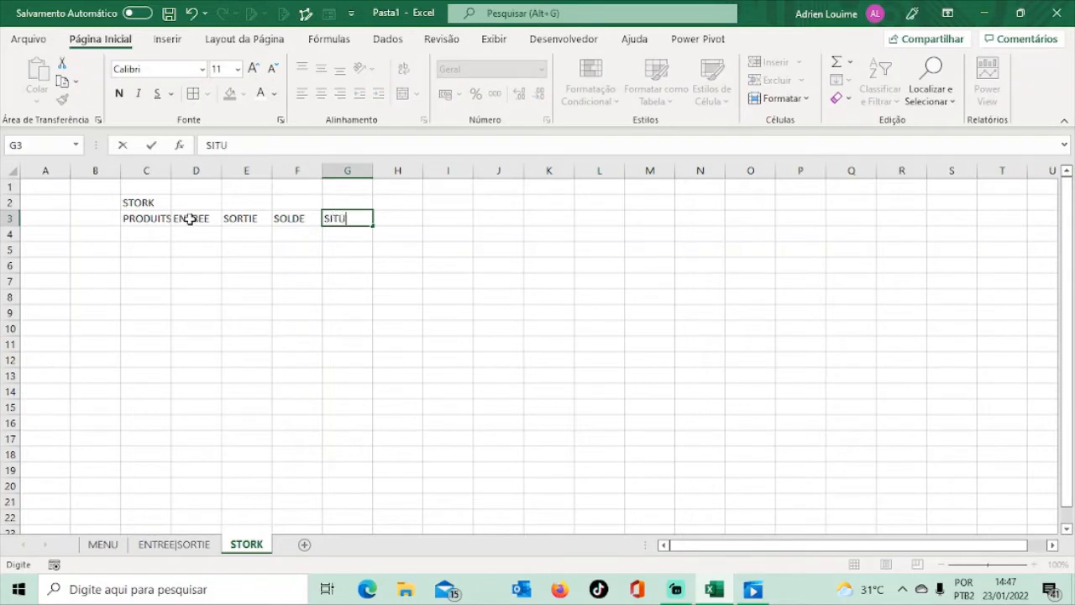
pyautogui.write('ATION')
pyautogui.press('Tab')
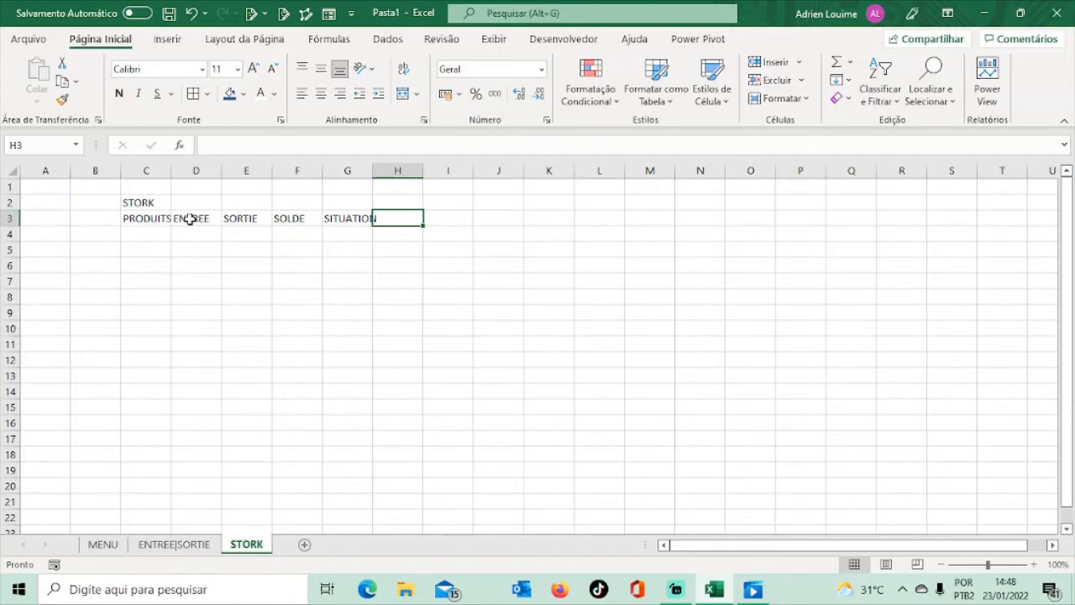
pyautogui.write('MINIMUM')
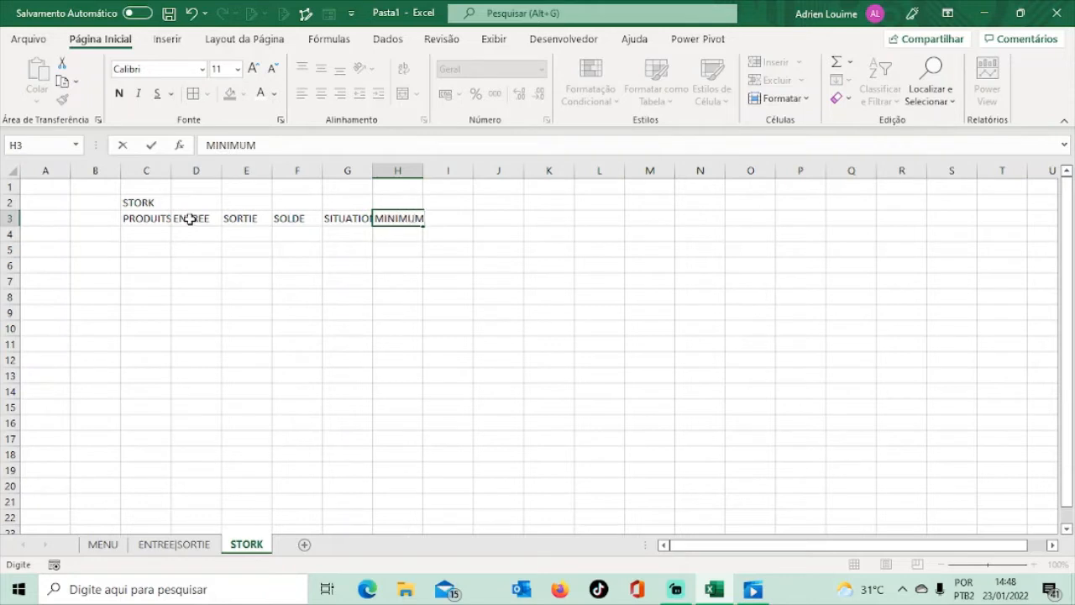
pyautogui.press('Tab')
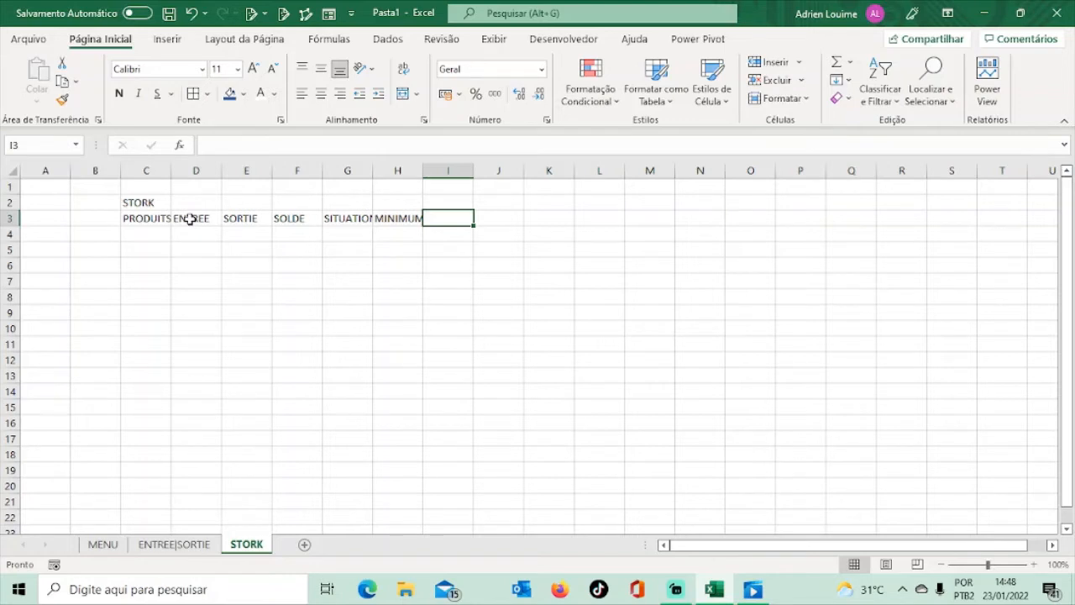
pyautogui.write('A')
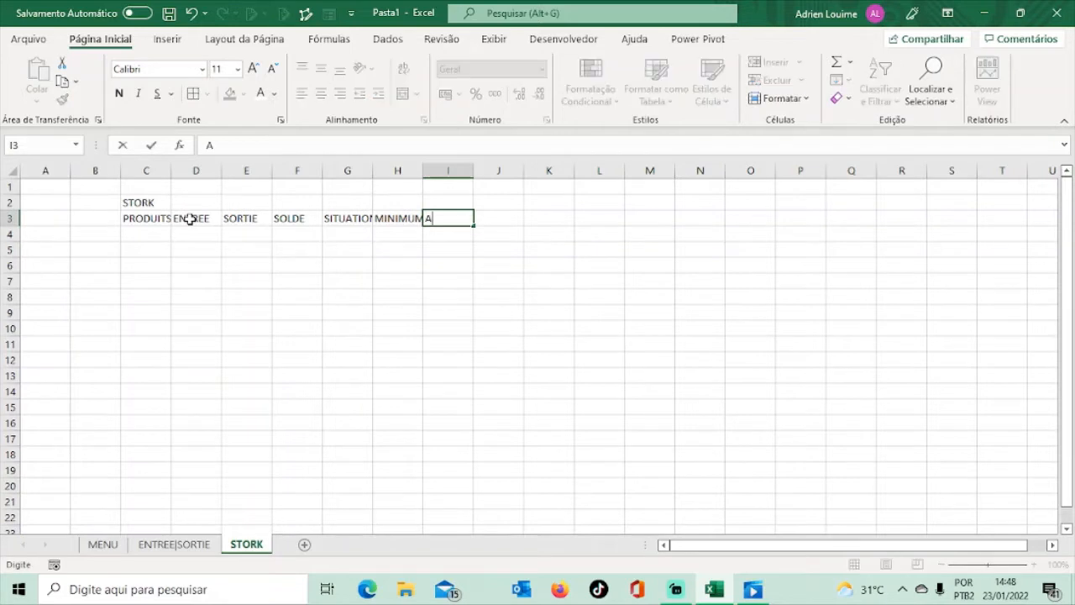
pyautogui.write('LARME')
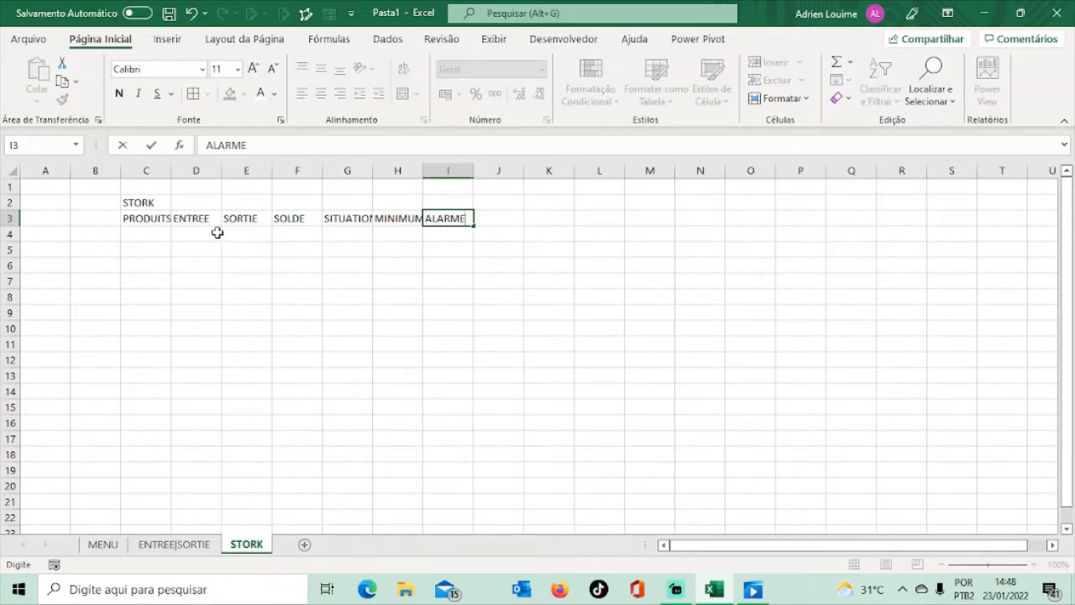
# Step: Widen columns C through I equally so that every header fits in its cell
pyautogui.click(144, 170)
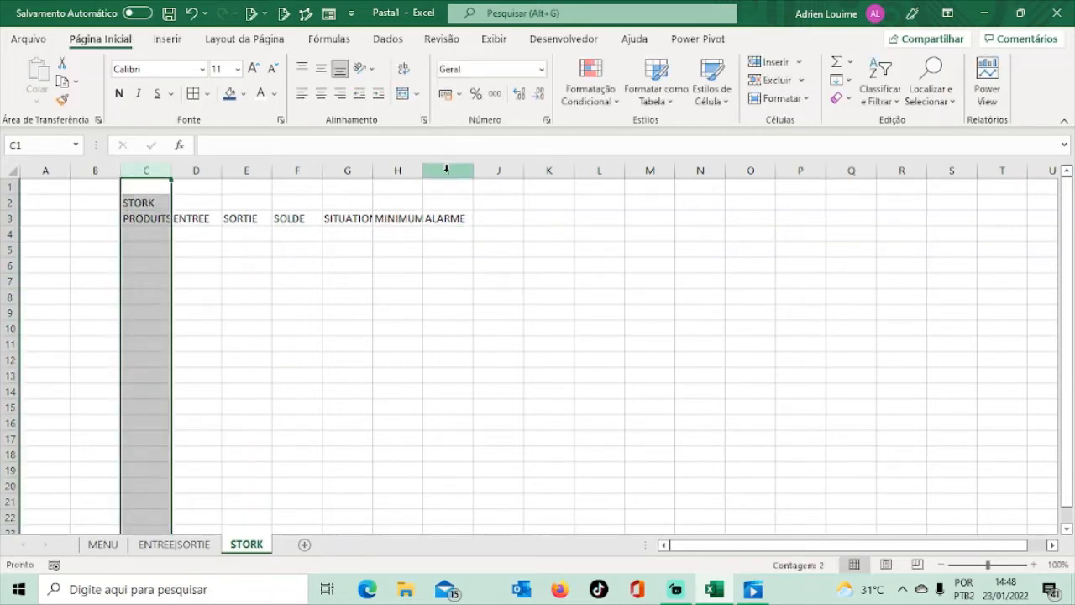
pyautogui.keyDown('shift'); pyautogui.click(446, 170); pyautogui.keyUp('shift')
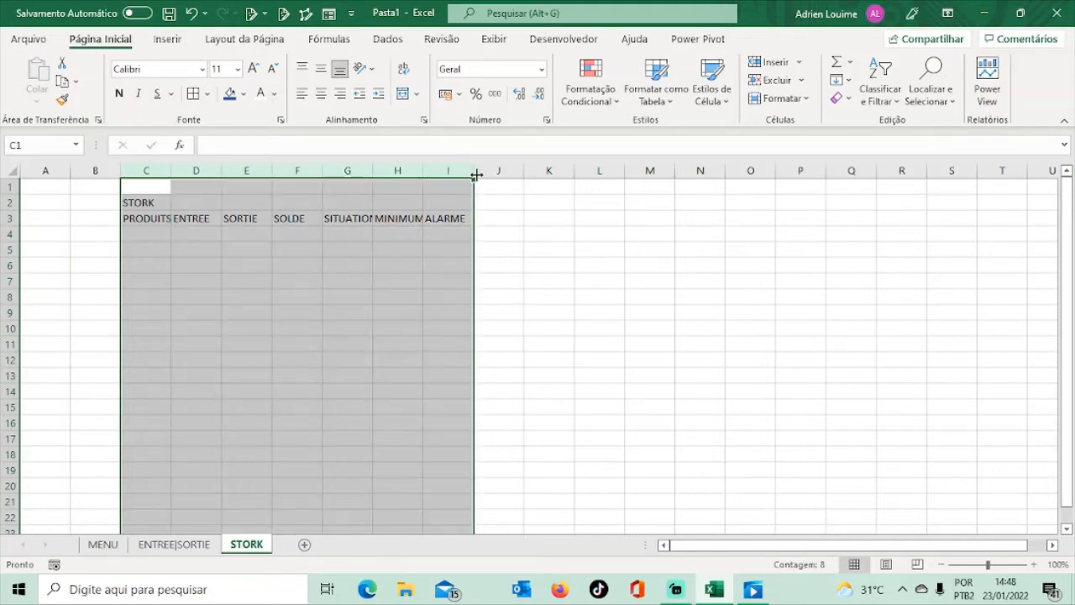
pyautogui.moveTo(470, 171); pyautogui.dragTo(510, 172)
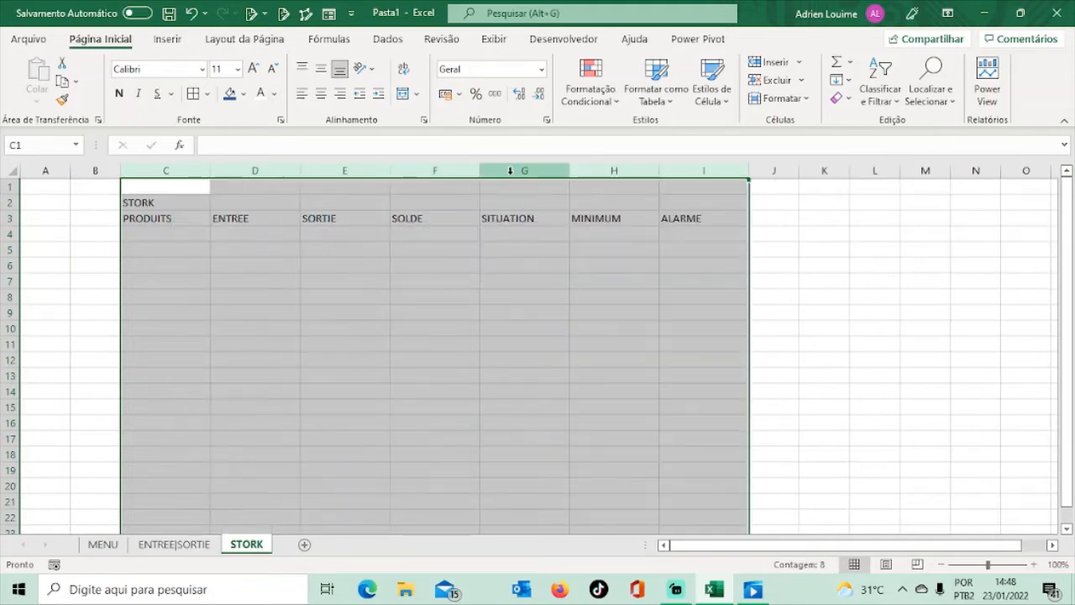
pyautogui.click(524, 279)
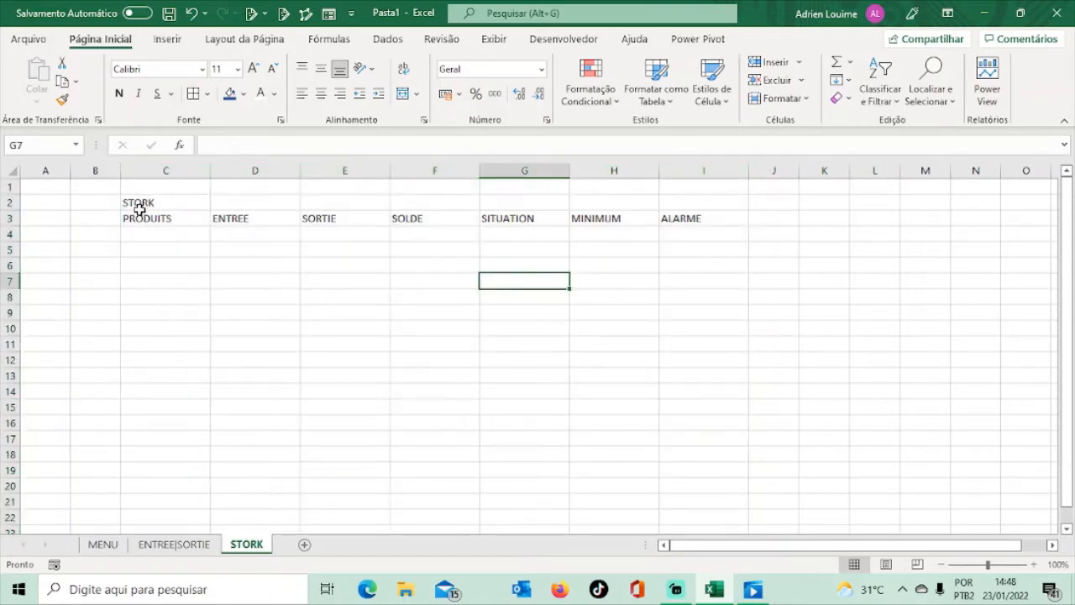
# Step: Merge cells C2:I2 into one title cell and left-align the STORK title
pyautogui.moveTo(139, 200); pyautogui.dragTo(728, 201)
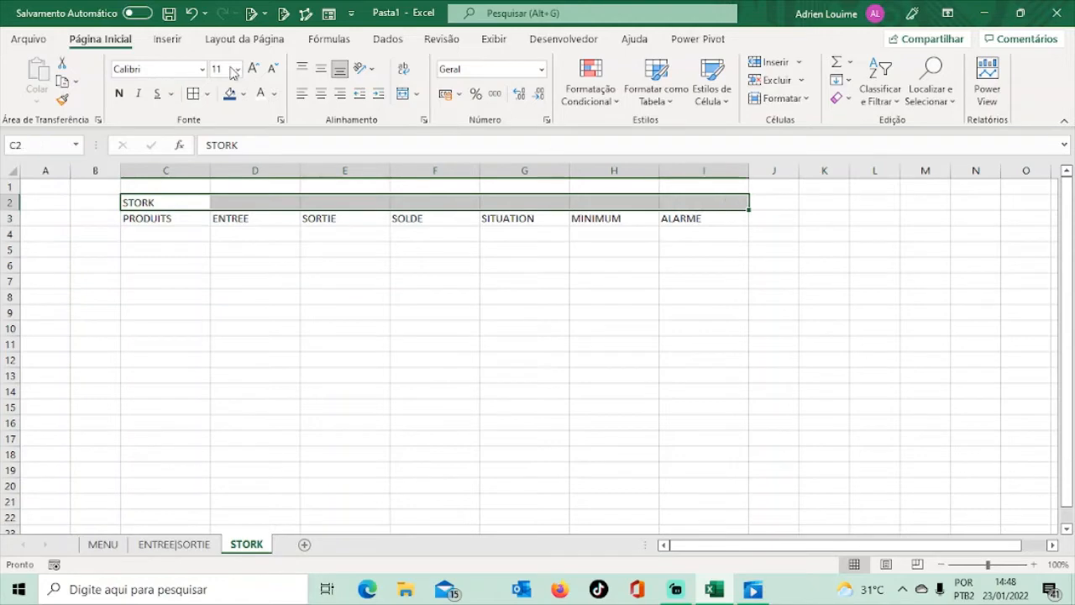
pyautogui.click(402, 94)
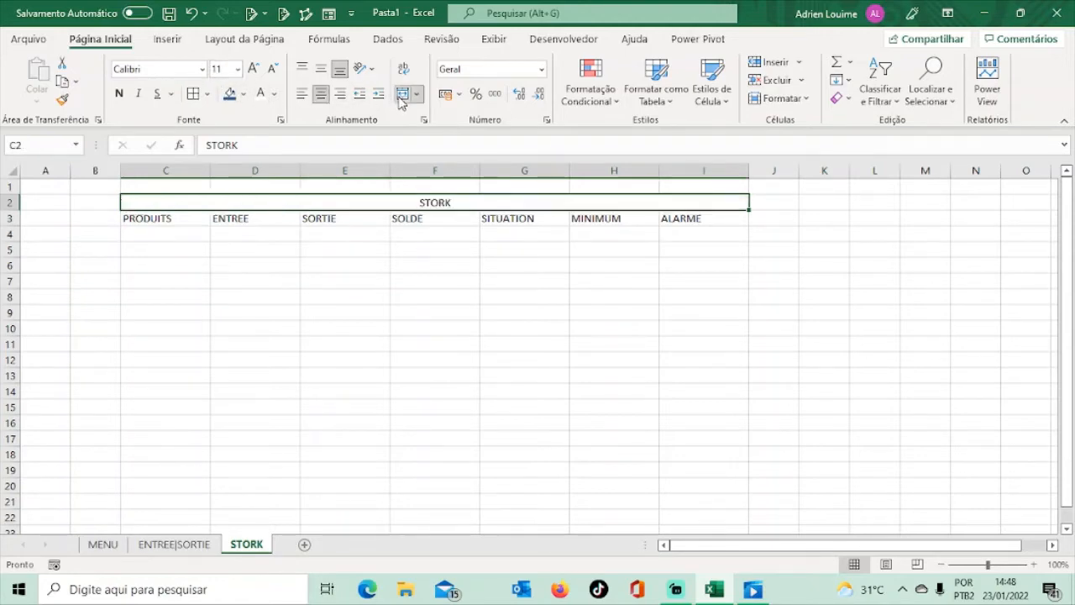
pyautogui.click(302, 93)
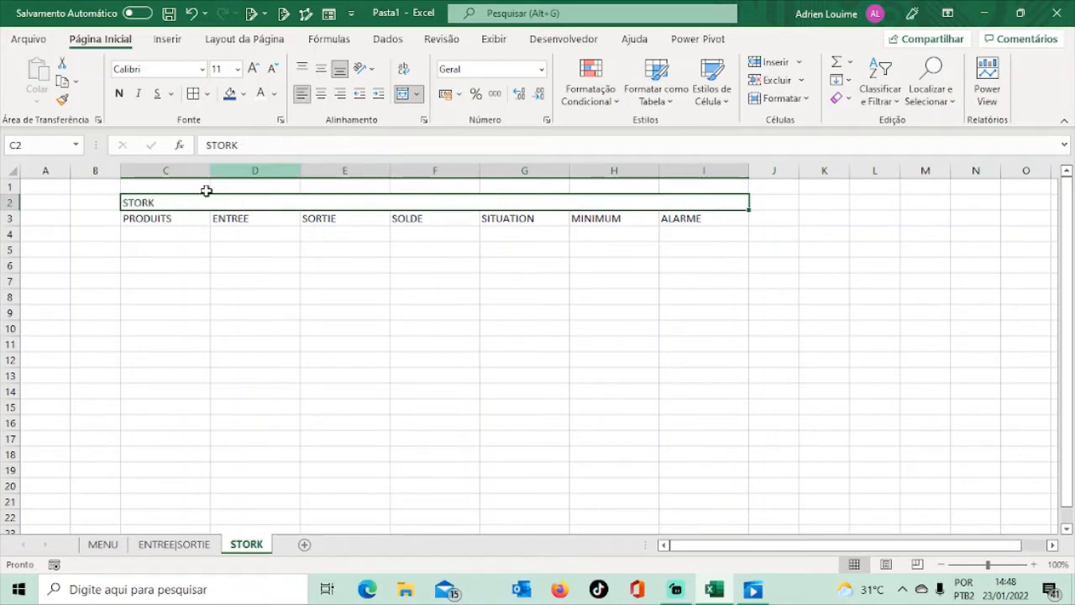
# Step: Set the STORK title text to font size 24 and make it bold
pyautogui.doubleClick(128, 201)
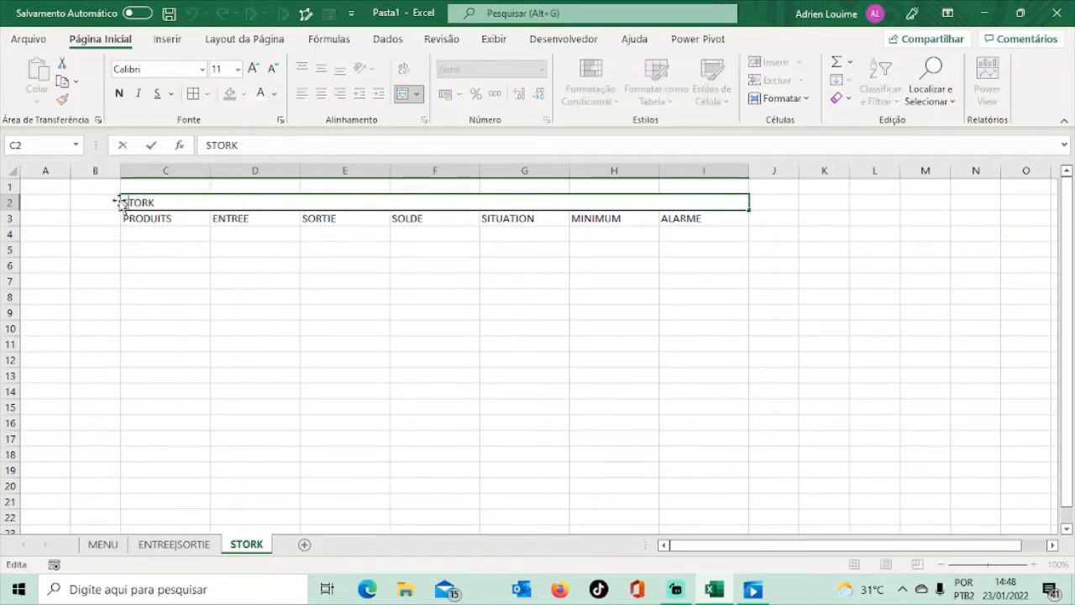
pyautogui.moveTo(124, 203); pyautogui.dragTo(158, 207)
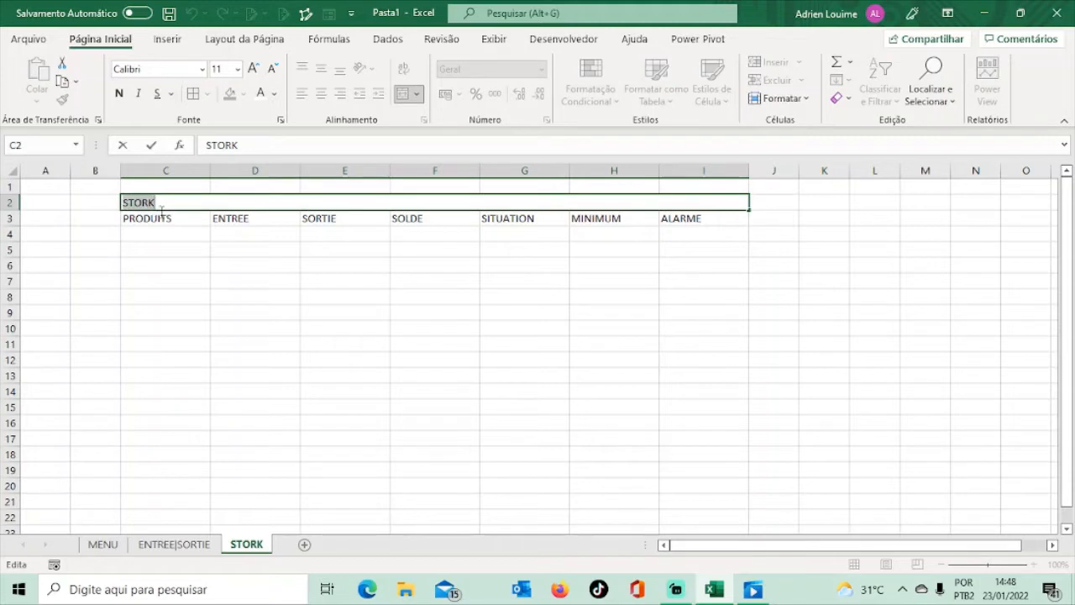
pyautogui.click(238, 70)
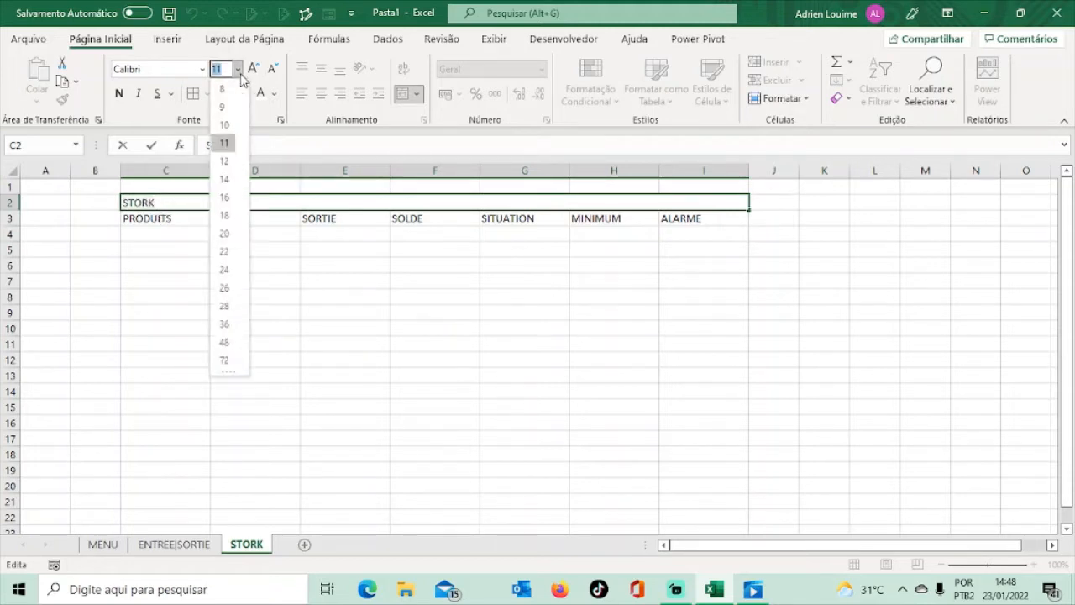
pyautogui.click(225, 271)
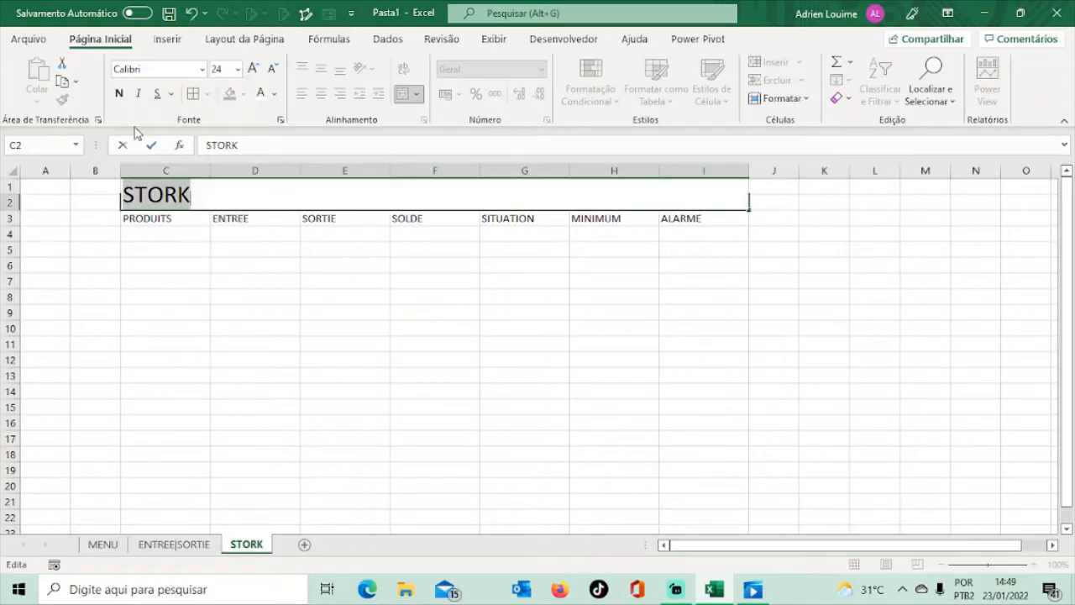
pyautogui.click(118, 95)
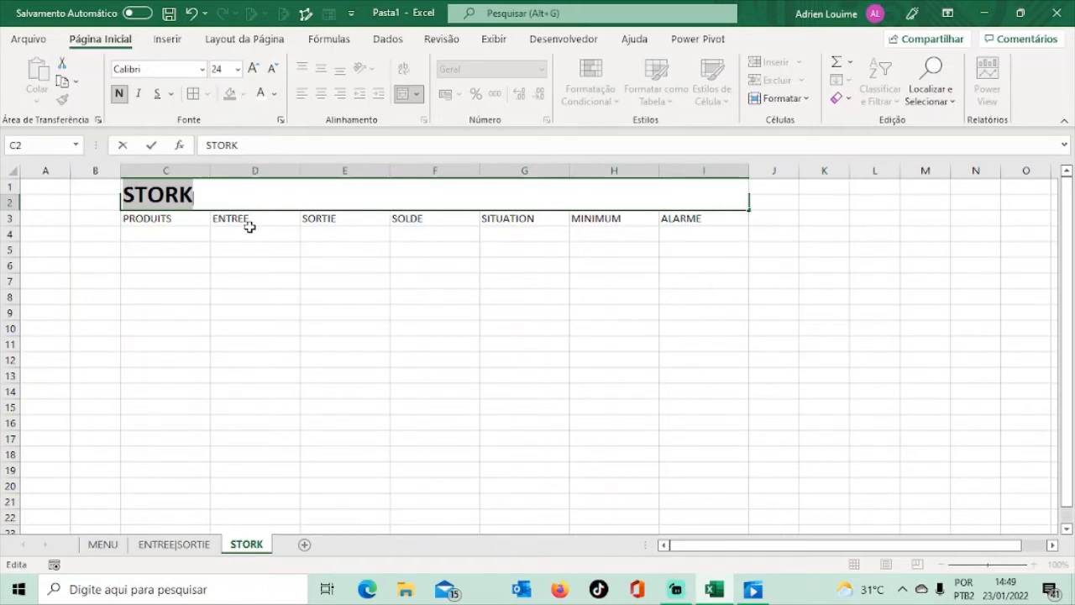
pyautogui.moveTo(247, 220); pyautogui.dragTo(232, 213)
# Step: Give the merged STORK title cell a dark grey fill and white text
pyautogui.click(213, 196)
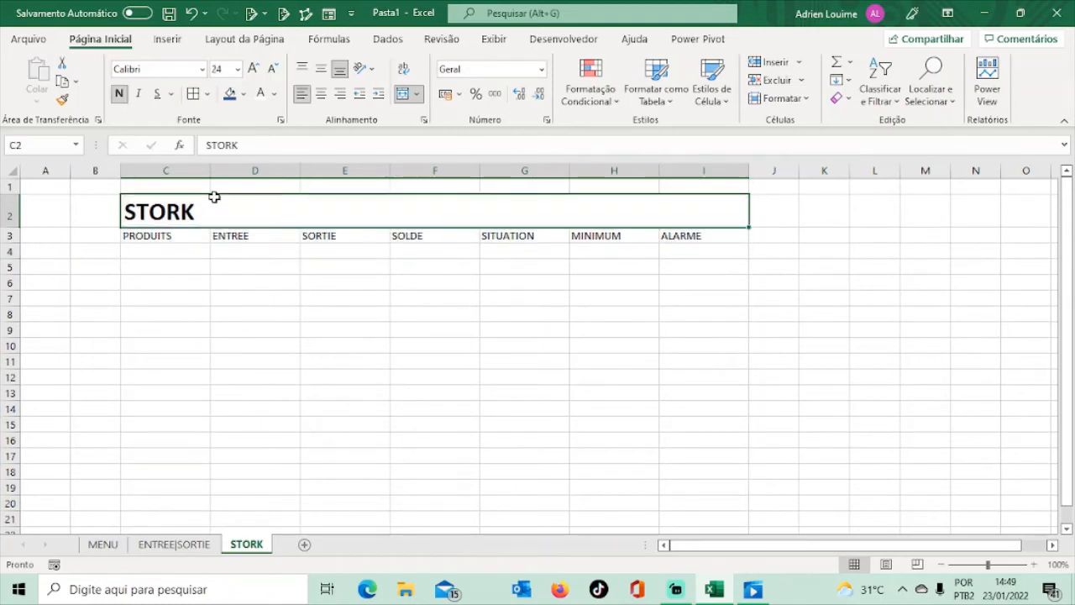
pyautogui.click(242, 94)
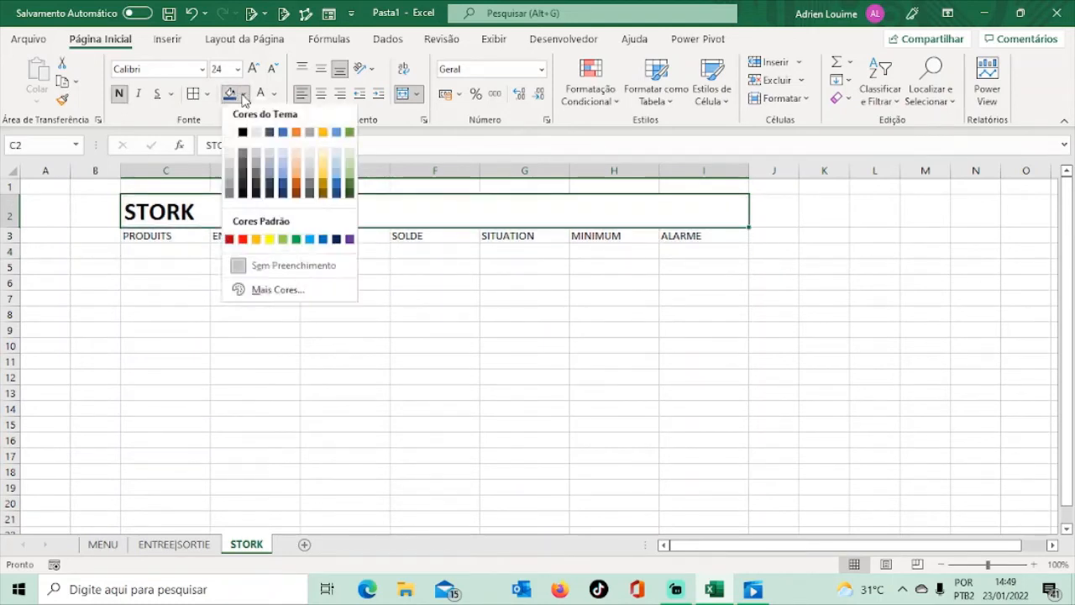
pyautogui.click(241, 165)
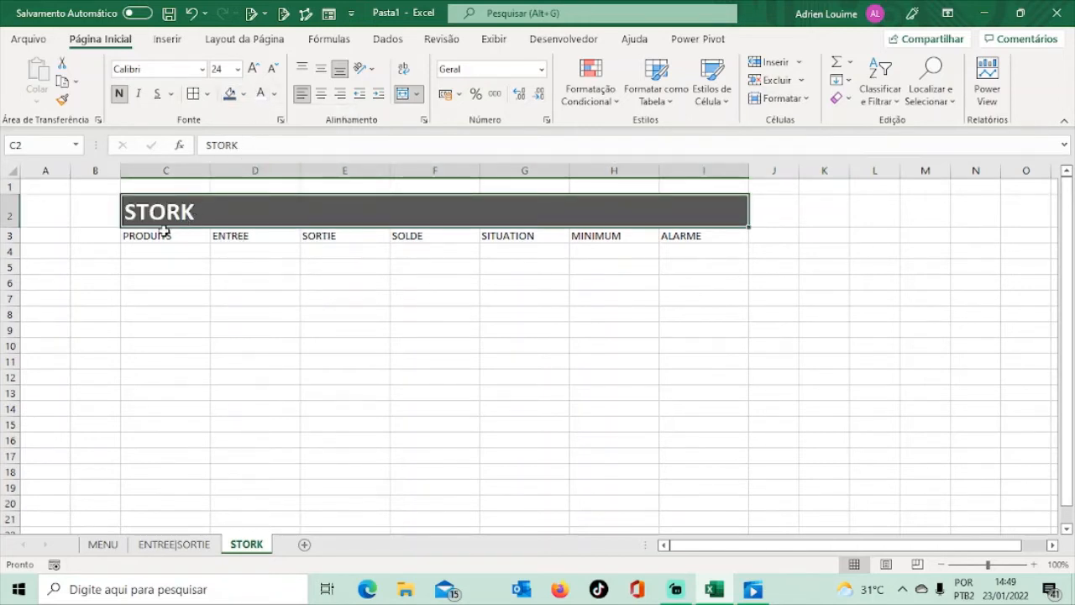
# Step: Fill the header cells C3:I3 with dark blue and set their text to white
pyautogui.moveTo(157, 238); pyautogui.dragTo(458, 236)
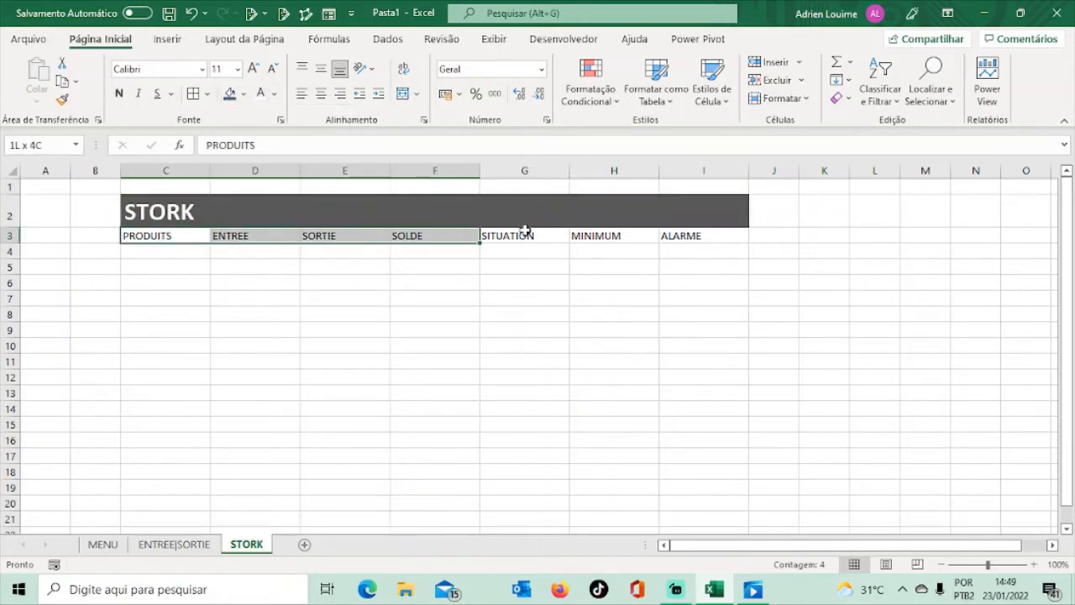
pyautogui.moveTo(524, 231); pyautogui.dragTo(720, 235)
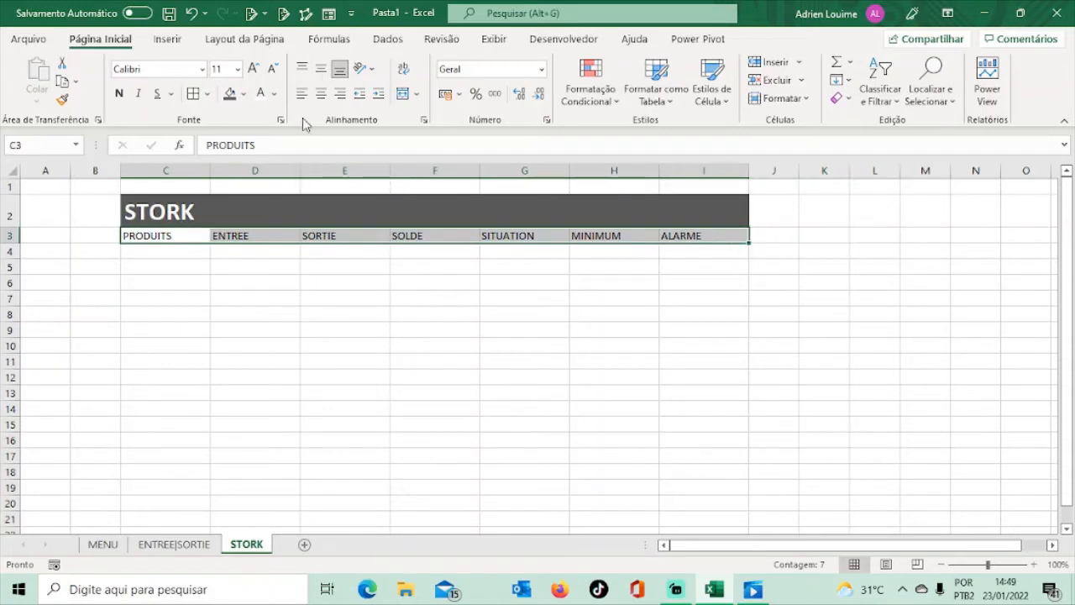
pyautogui.click(245, 94)
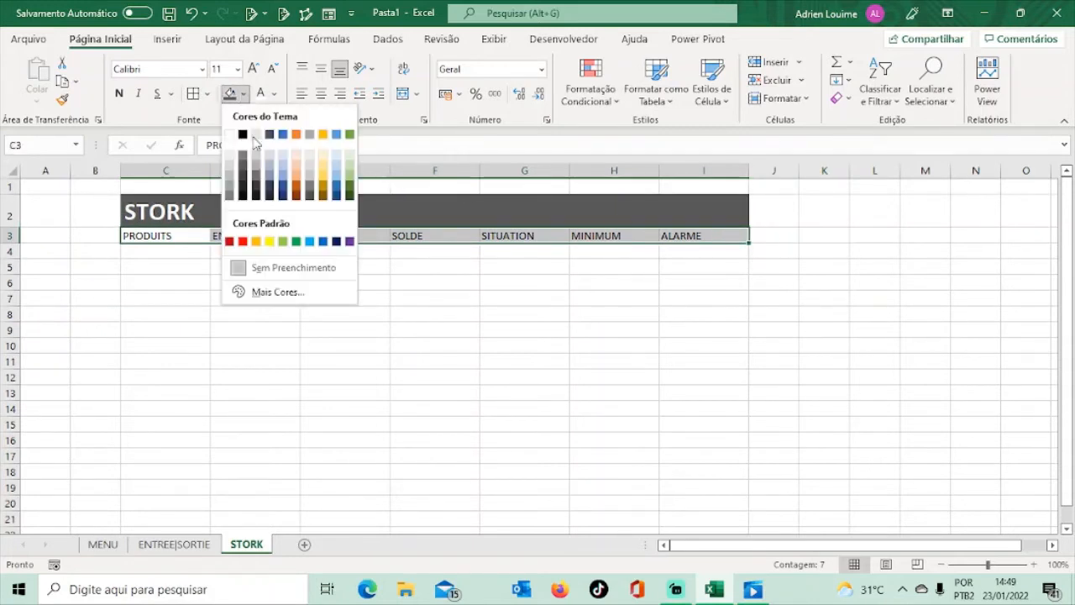
pyautogui.click(282, 181)
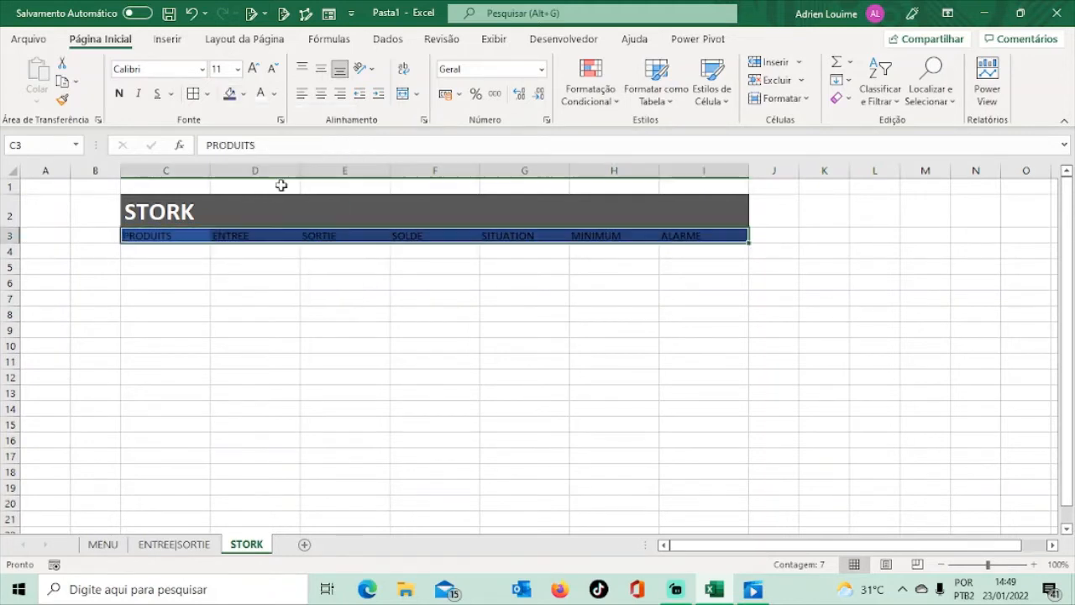
pyautogui.click(260, 94)
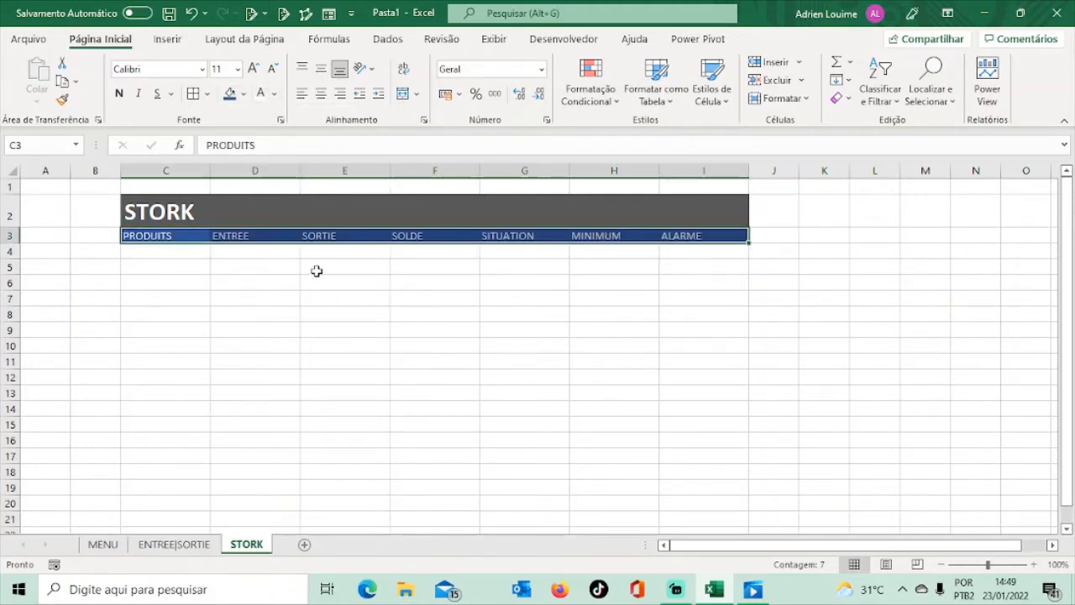
# Step: Apply all borders to the STORK table range C2:I21 and open the ENTREE|SORTIE sheet
pyautogui.click(298, 211)
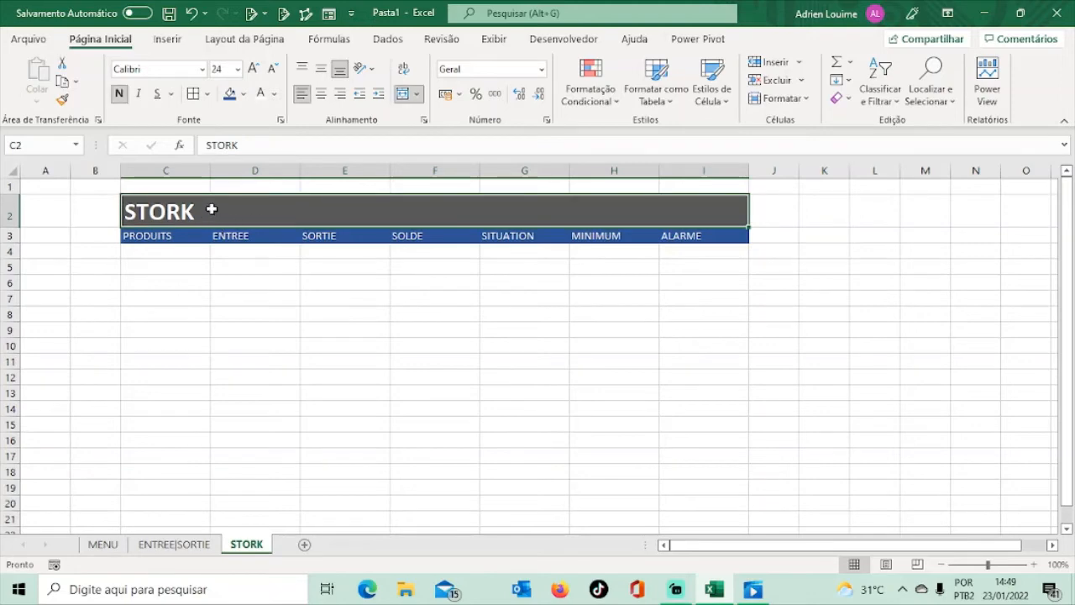
pyautogui.moveTo(211, 209); pyautogui.dragTo(308, 519)
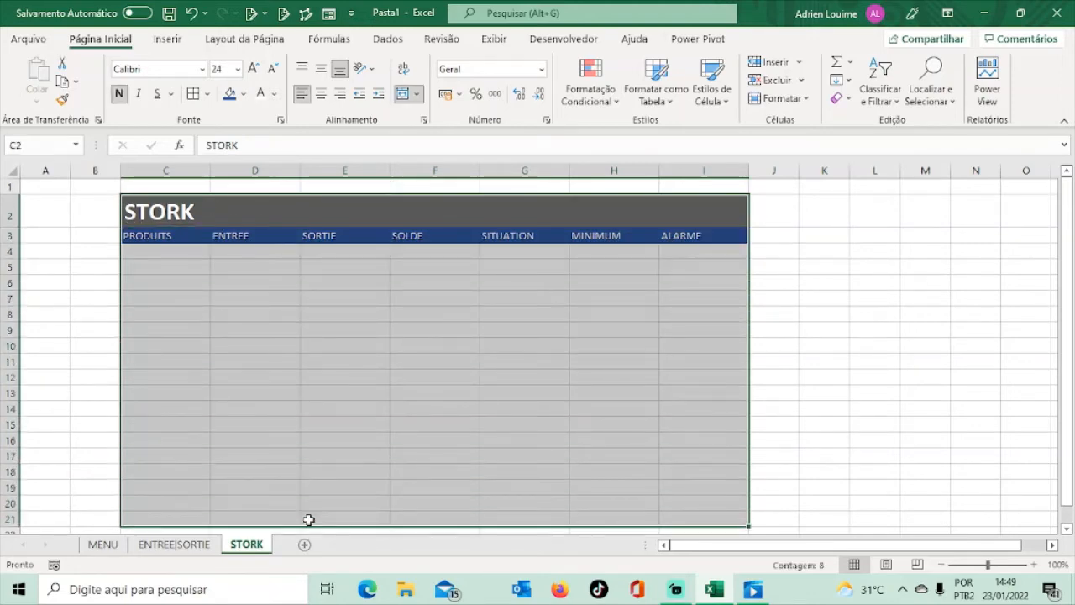
pyautogui.click(194, 96)
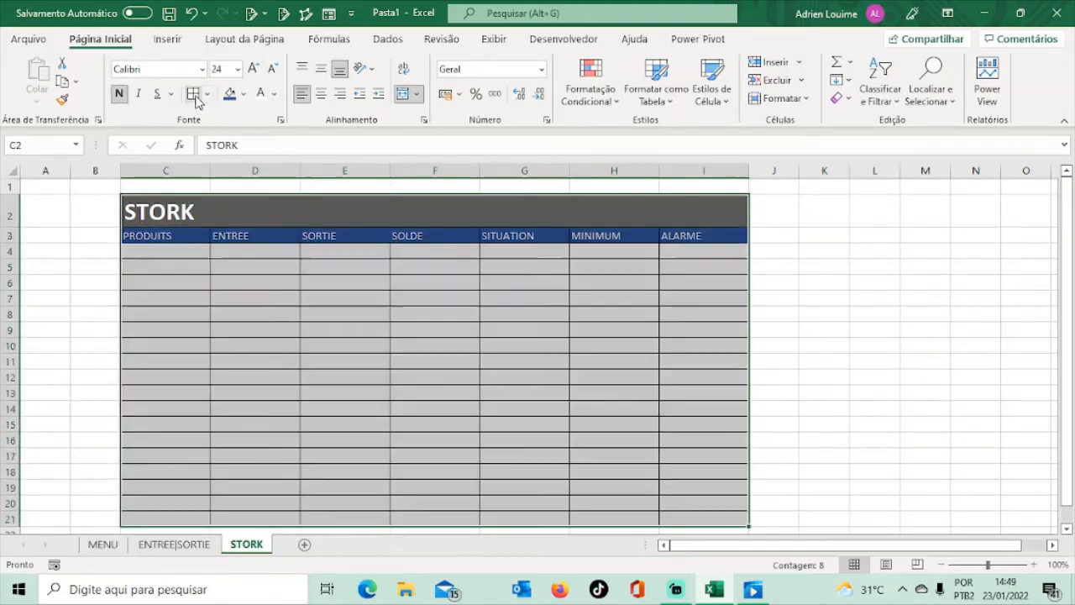
pyautogui.click(824, 279)
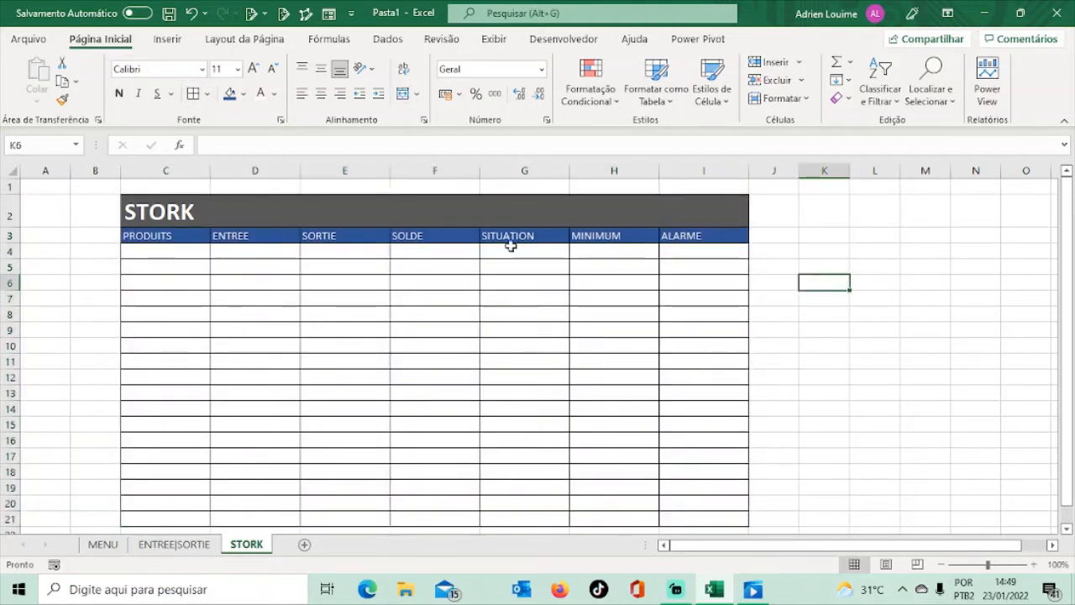
pyautogui.click(164, 544)
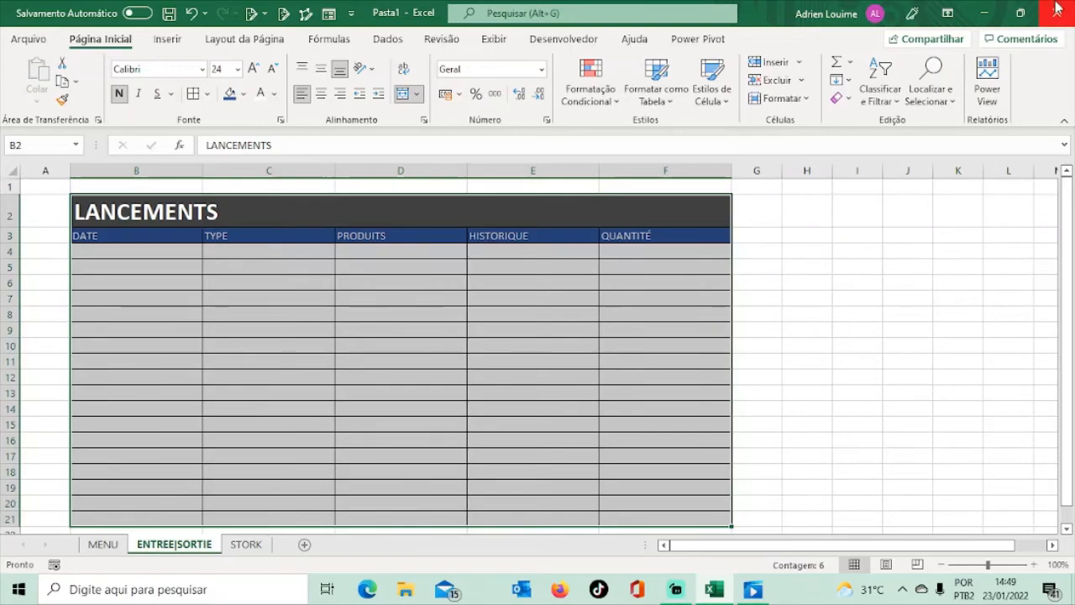
pyautogui.click(988, 12)
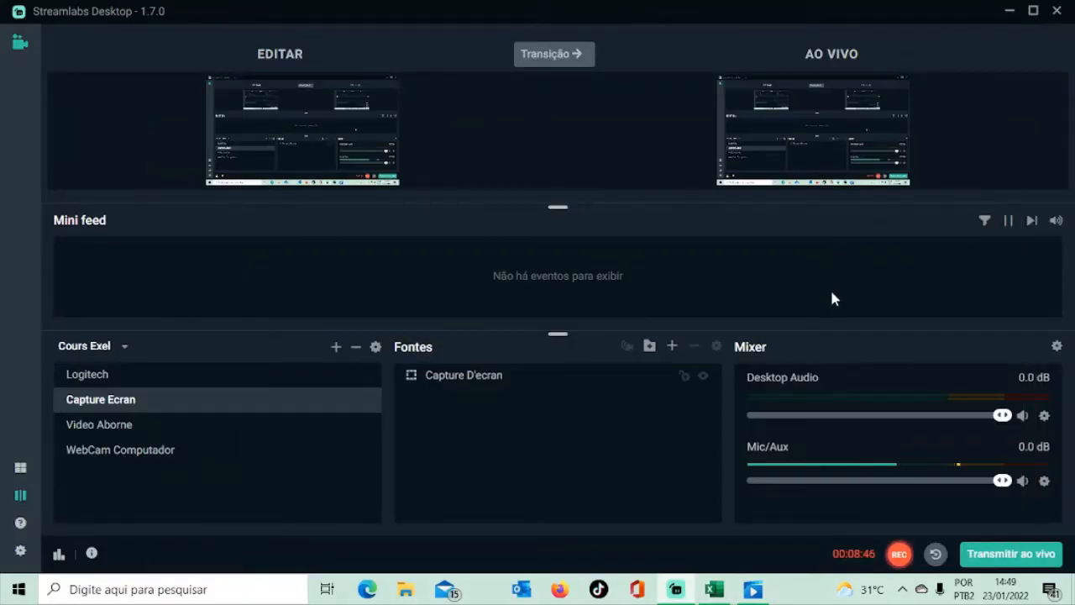
pyautogui.click(714, 571)
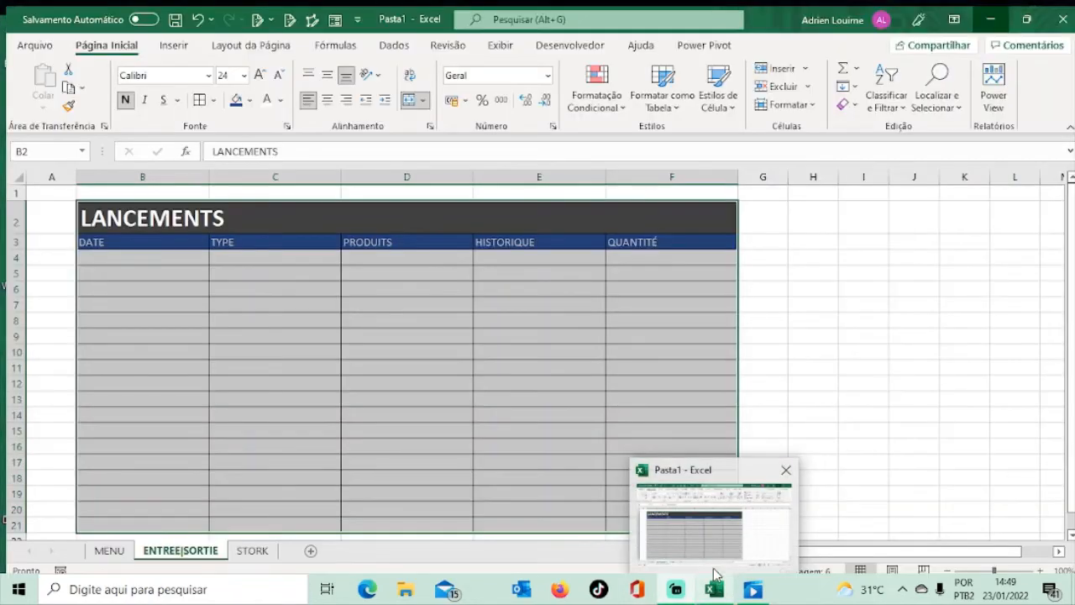
pyautogui.click(713, 573)
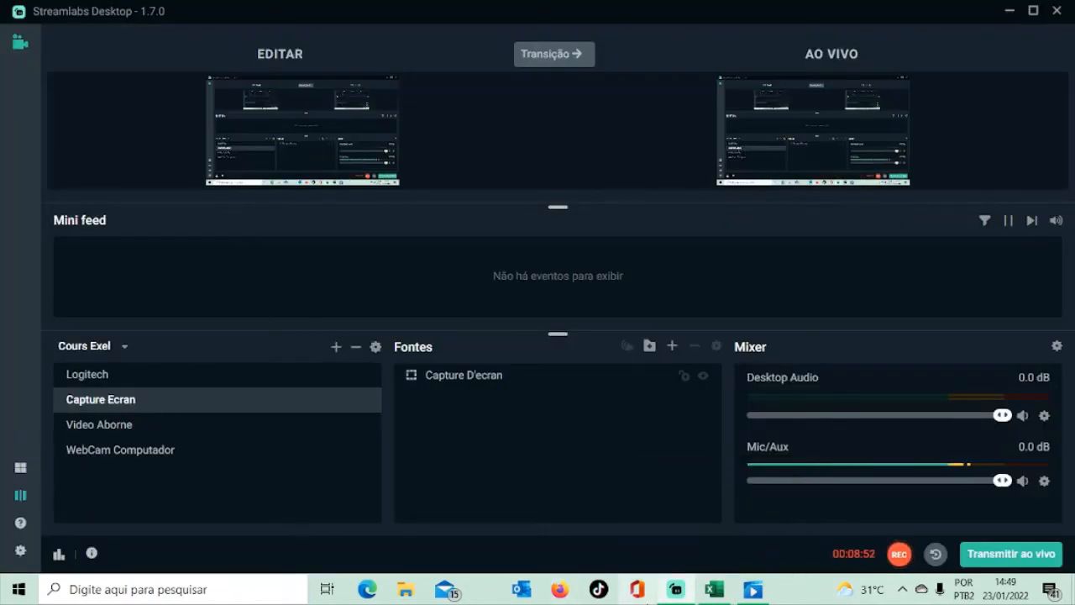
pyautogui.click(714, 588)
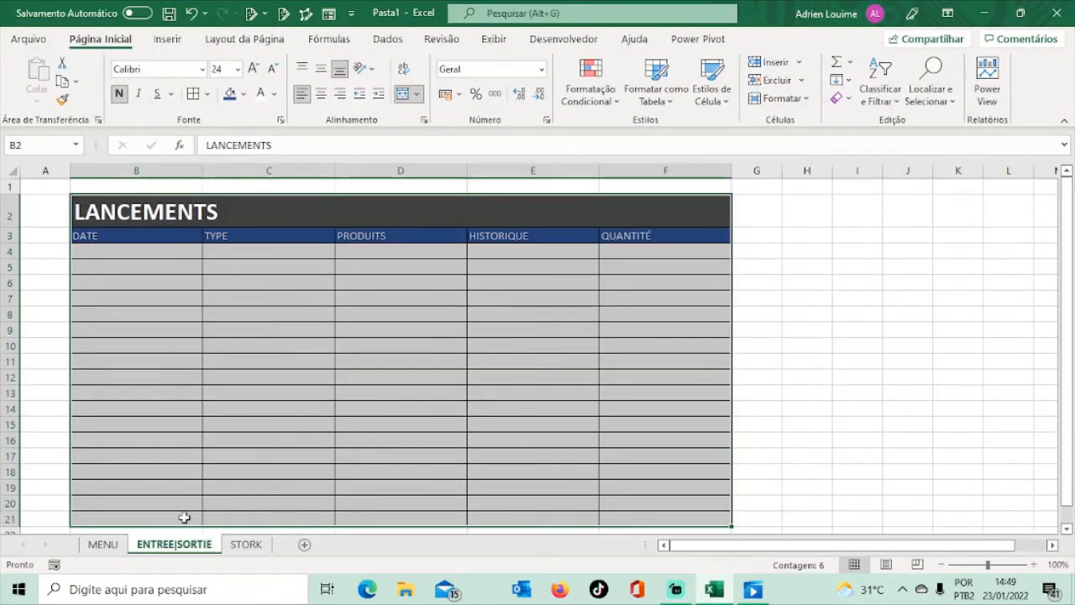
# Step: Enter the date 23/01/2022 and the type ENTREE in row 4 of the LANCEMENTS table
pyautogui.click(109, 252)
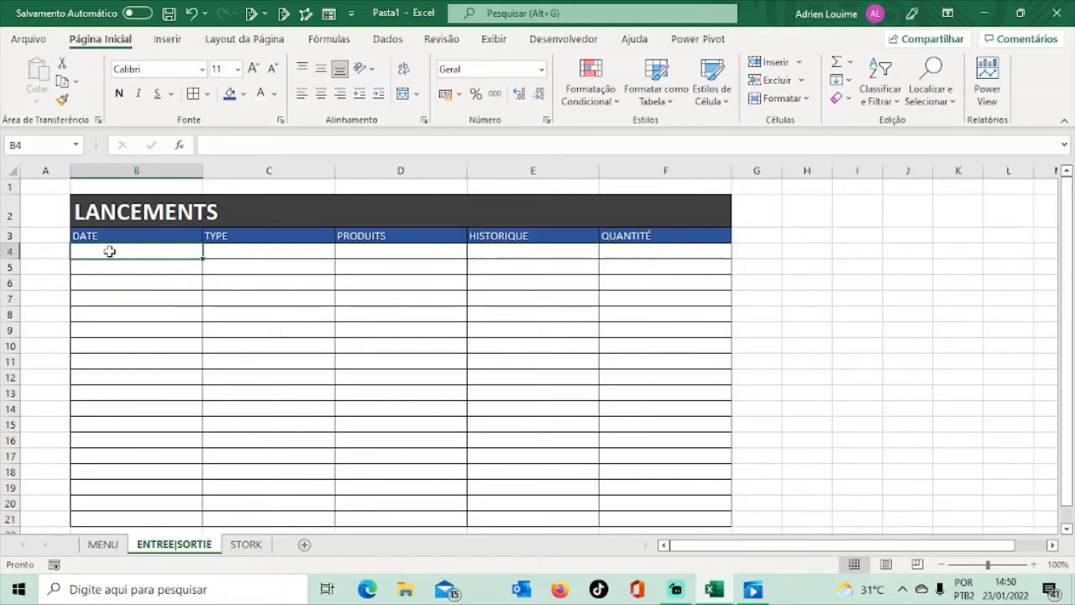
pyautogui.write('23/0')
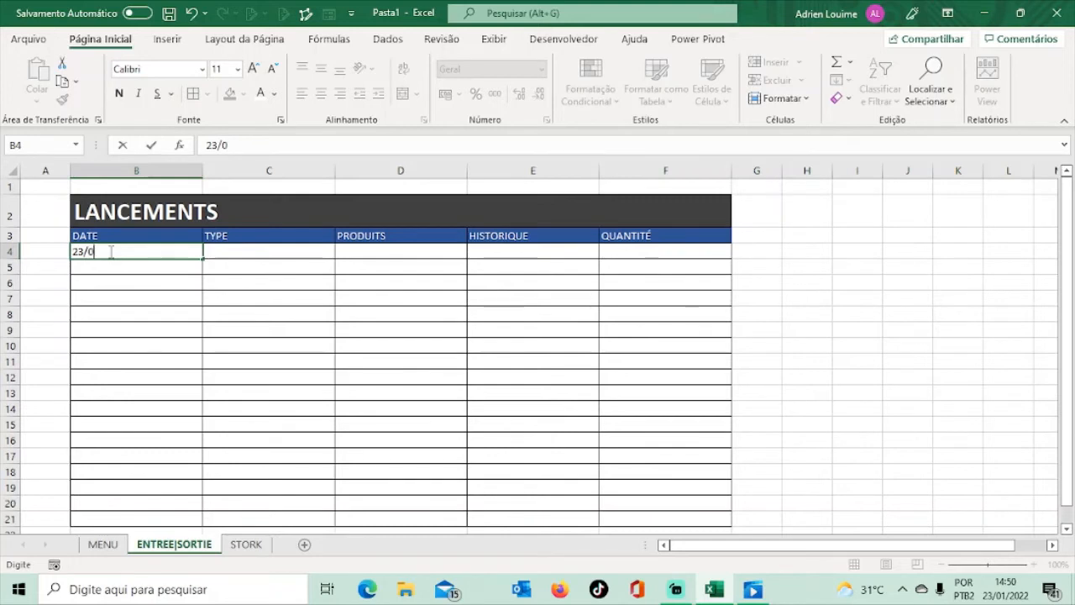
pyautogui.write('1/')
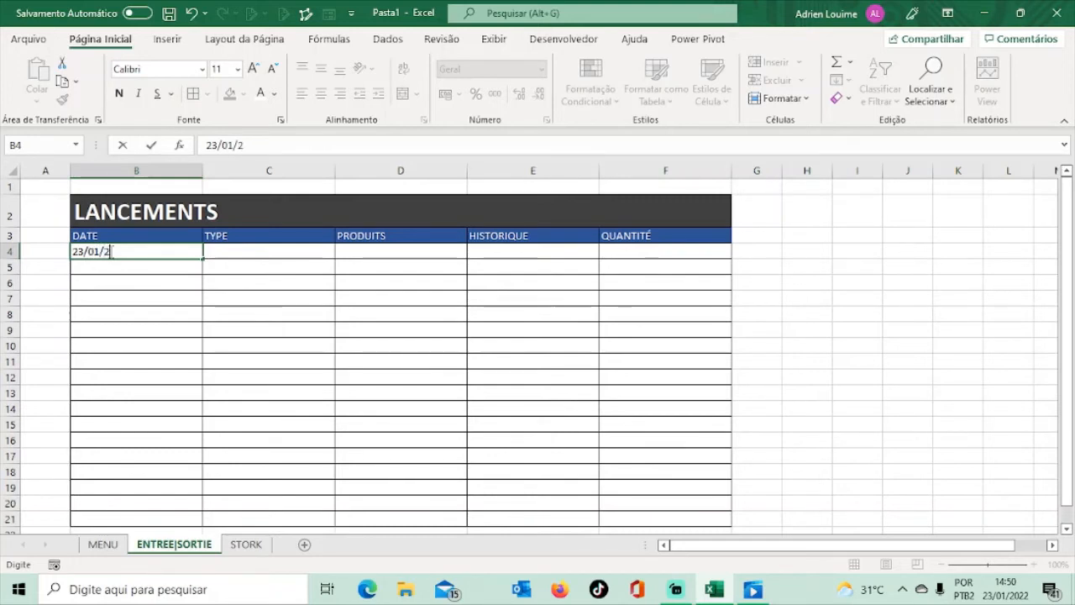
pyautogui.write('2022')
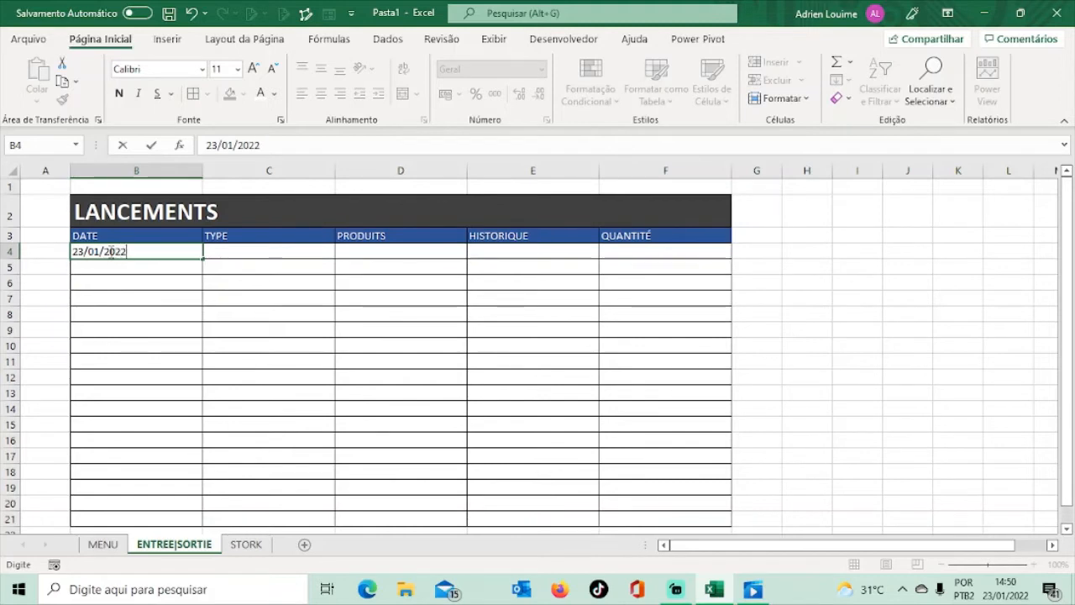
pyautogui.press('Tab')
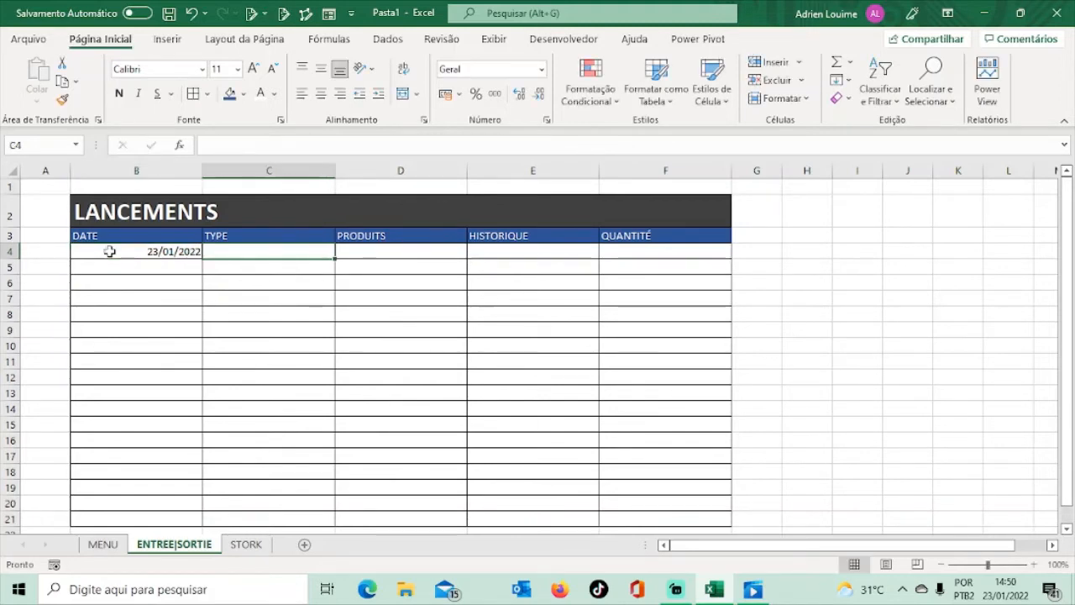
pyautogui.write('E')
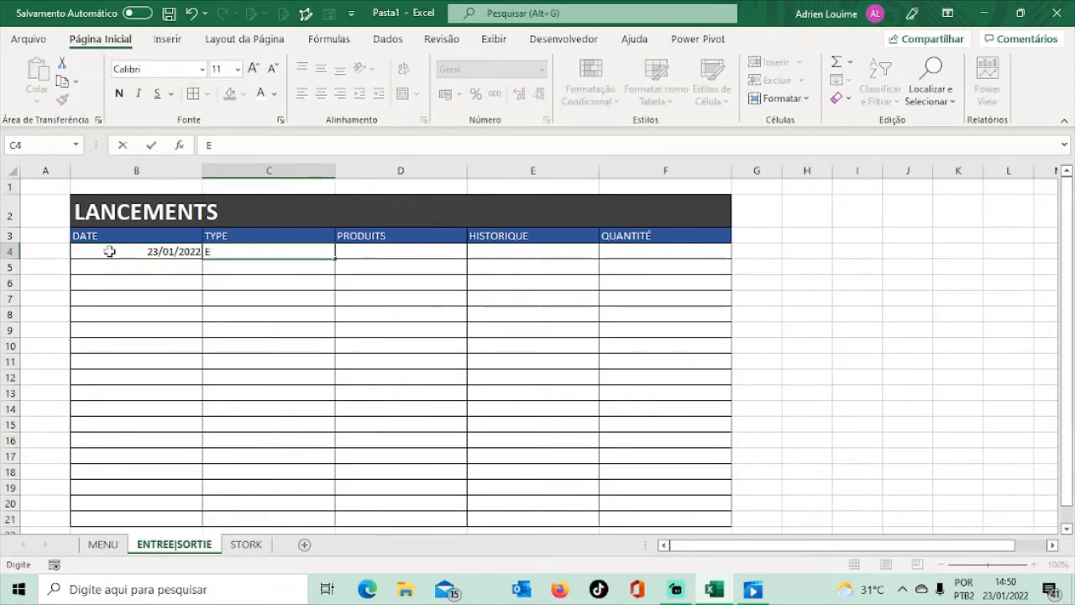
pyautogui.write('NT')
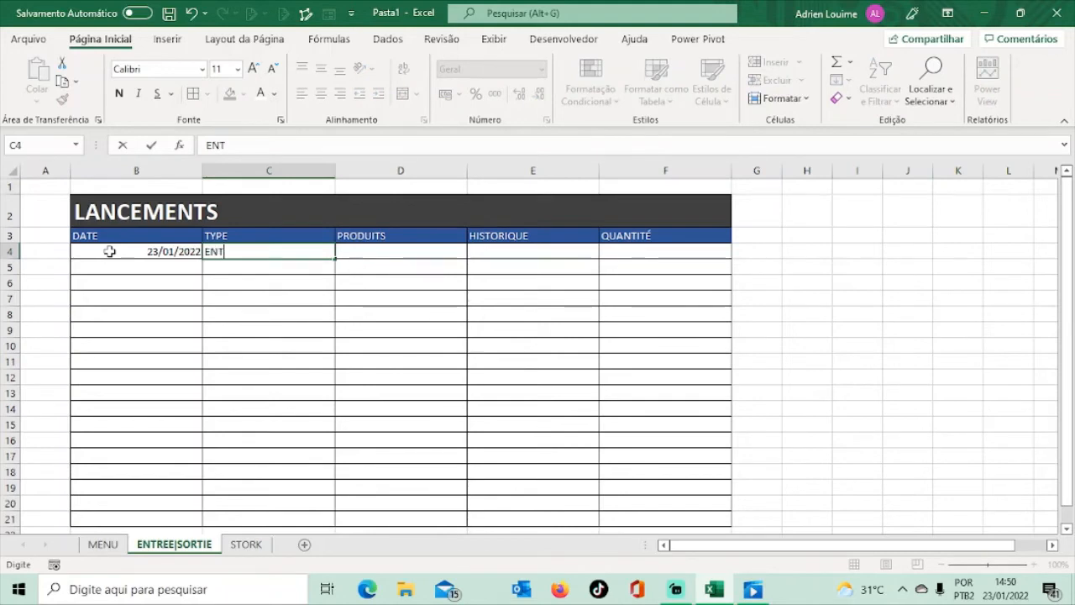
pyautogui.write('REE')
pyautogui.press('Tab')
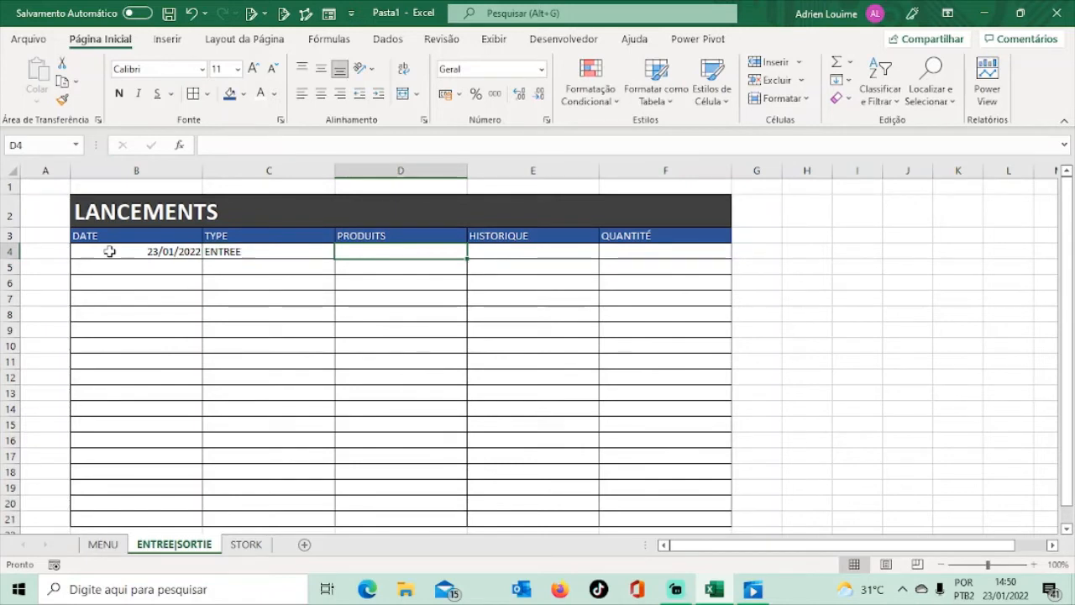
# Step: Complete row 4 with the product CAHIERS, the history entry ACHATS and the quantity 250
pyautogui.write('CA')
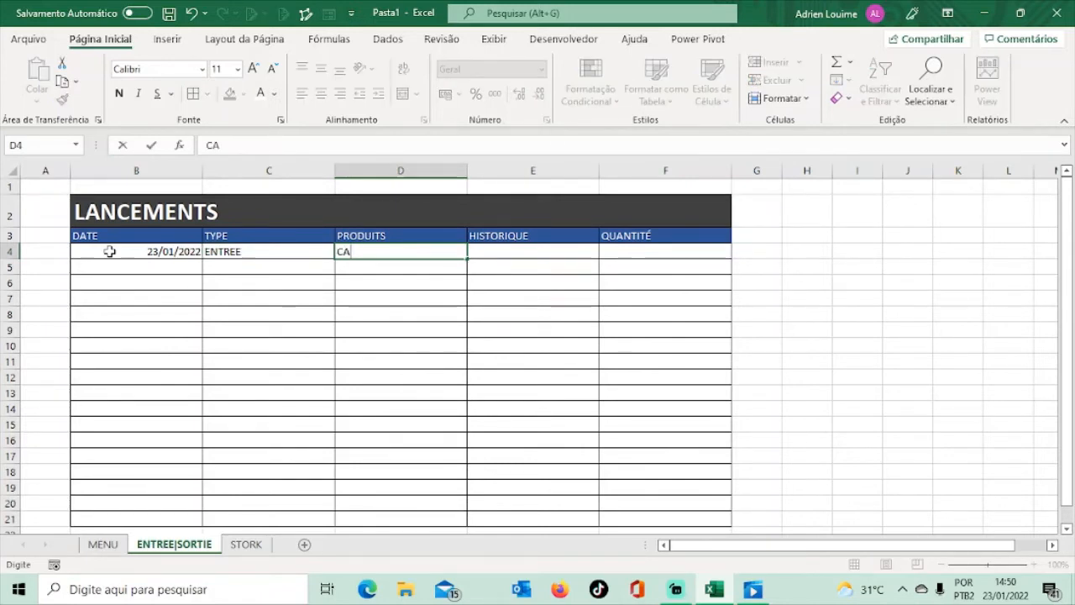
pyautogui.write('HIERS')
pyautogui.press('Tab')
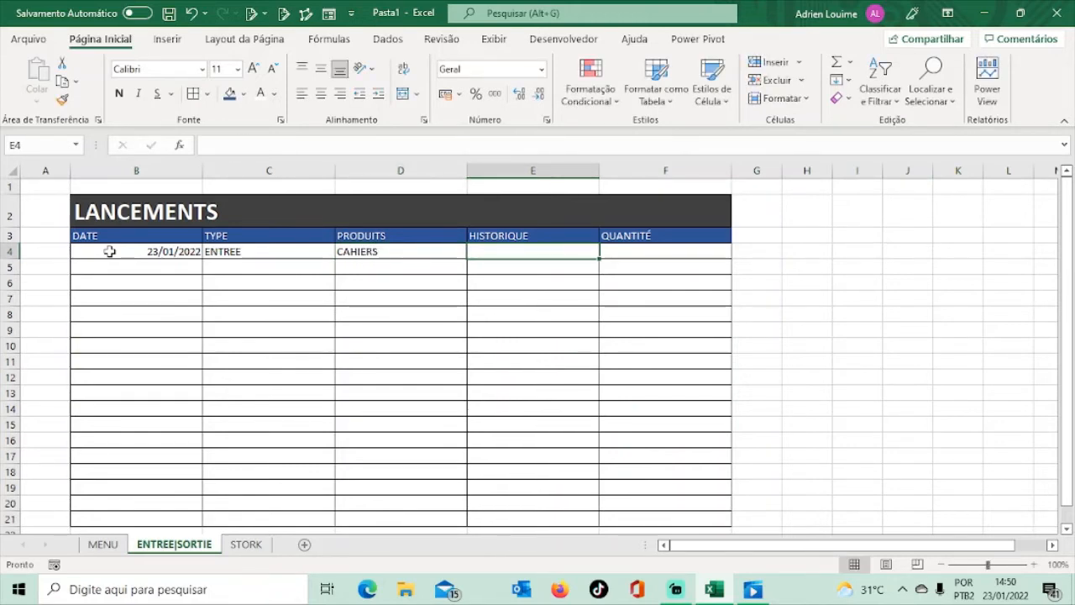
pyautogui.write('AC')
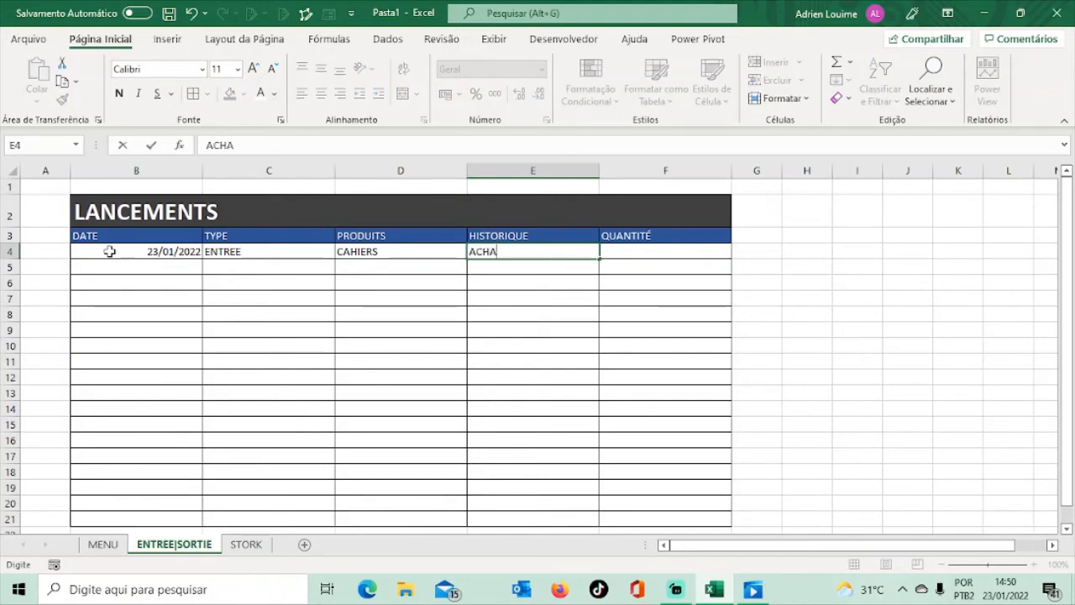
pyautogui.write('HAT')
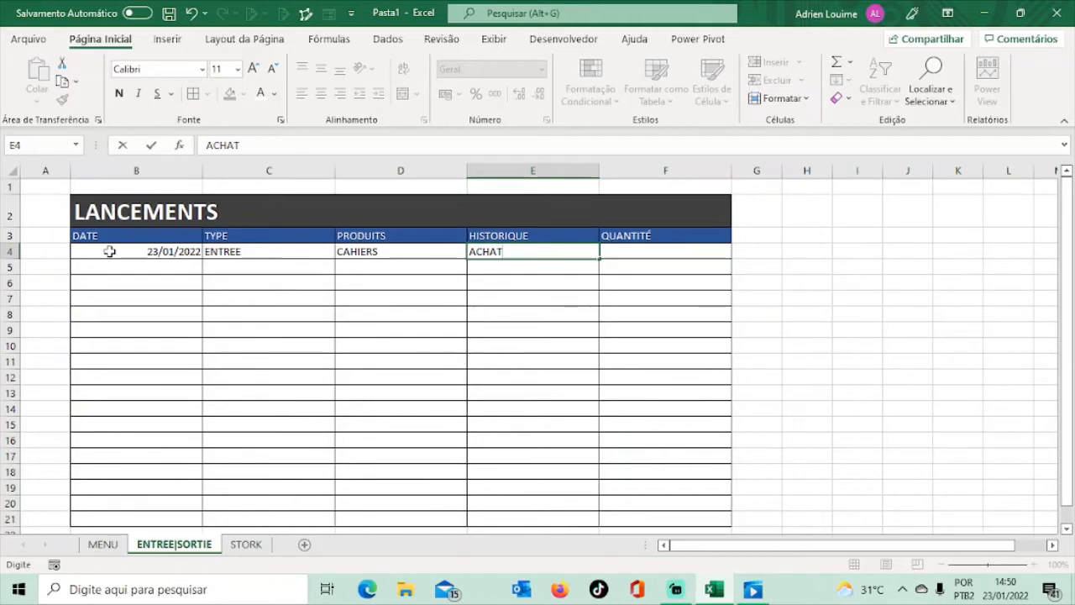
pyautogui.write('S')
pyautogui.press('Tab')
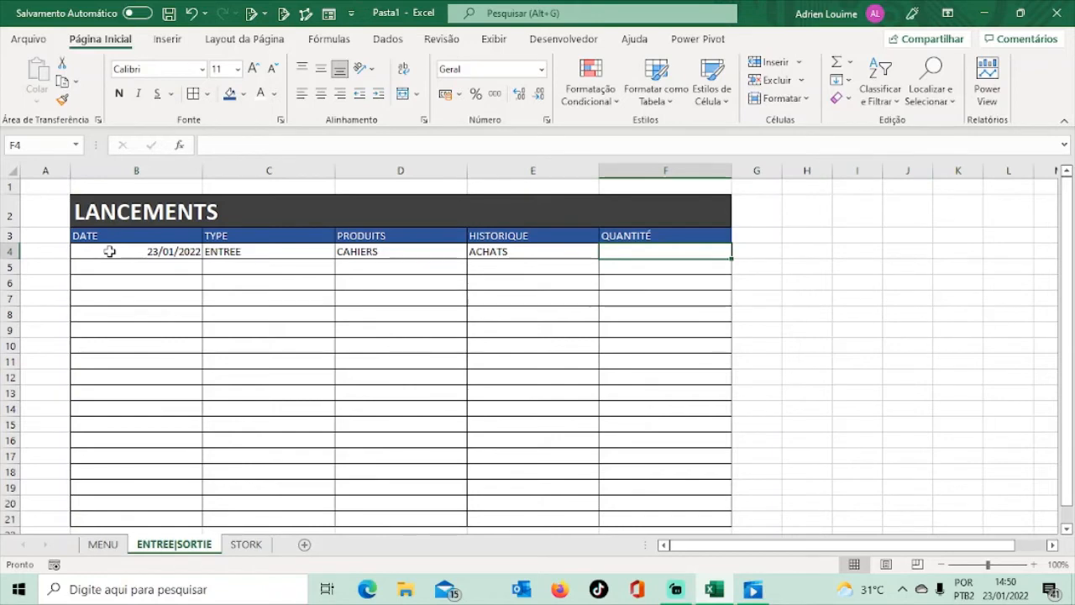
pyautogui.write('250')
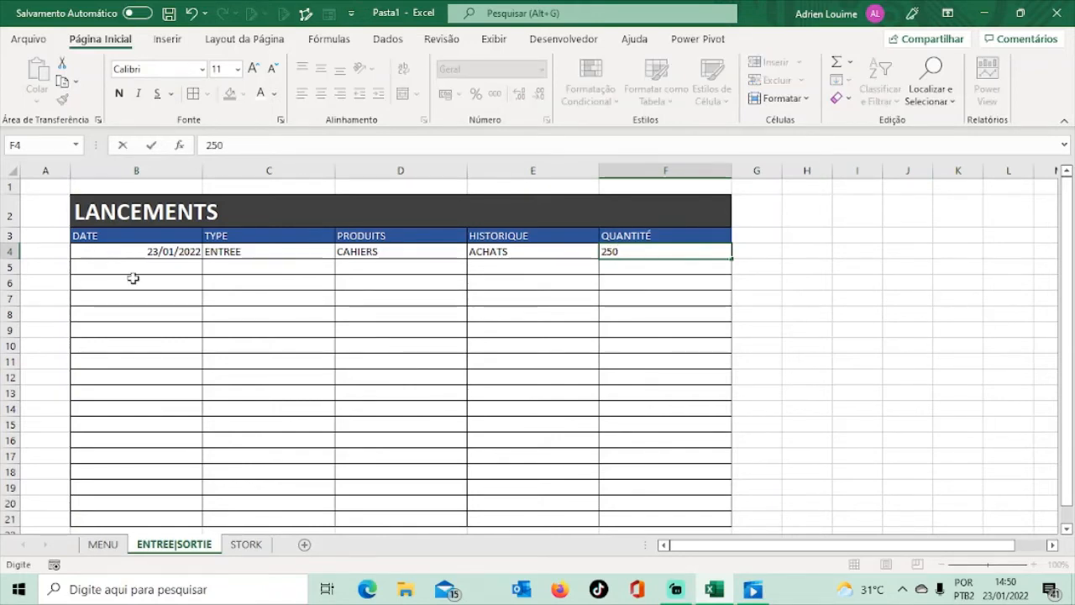
pyautogui.press('Tab')
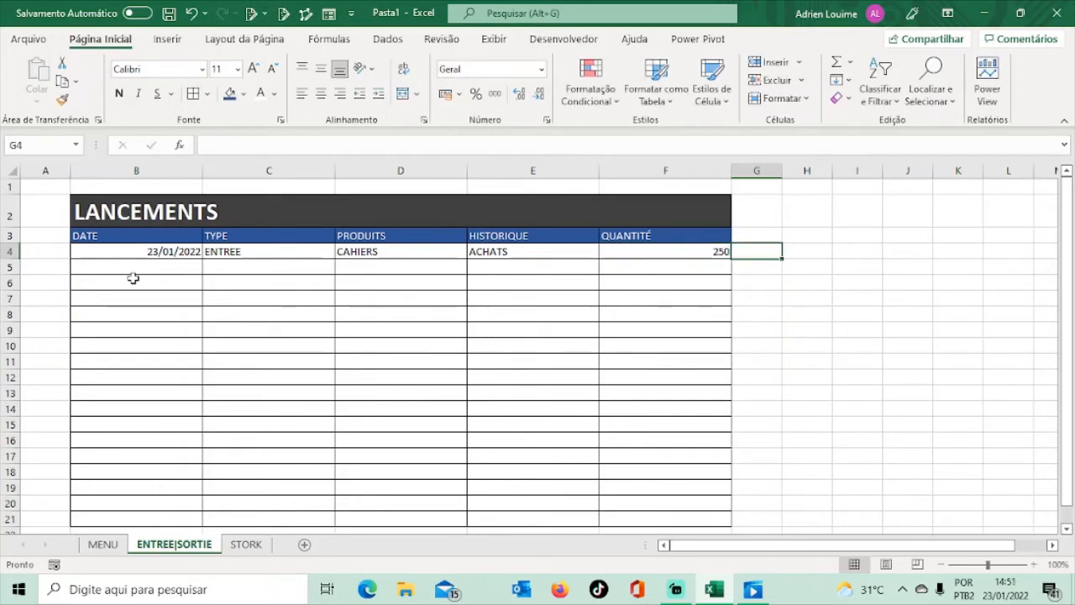
# Step: Enter the date 23/01/2022 and the type ENTREE in row 5 of the LANCEMENTS table
pyautogui.click(131, 269)
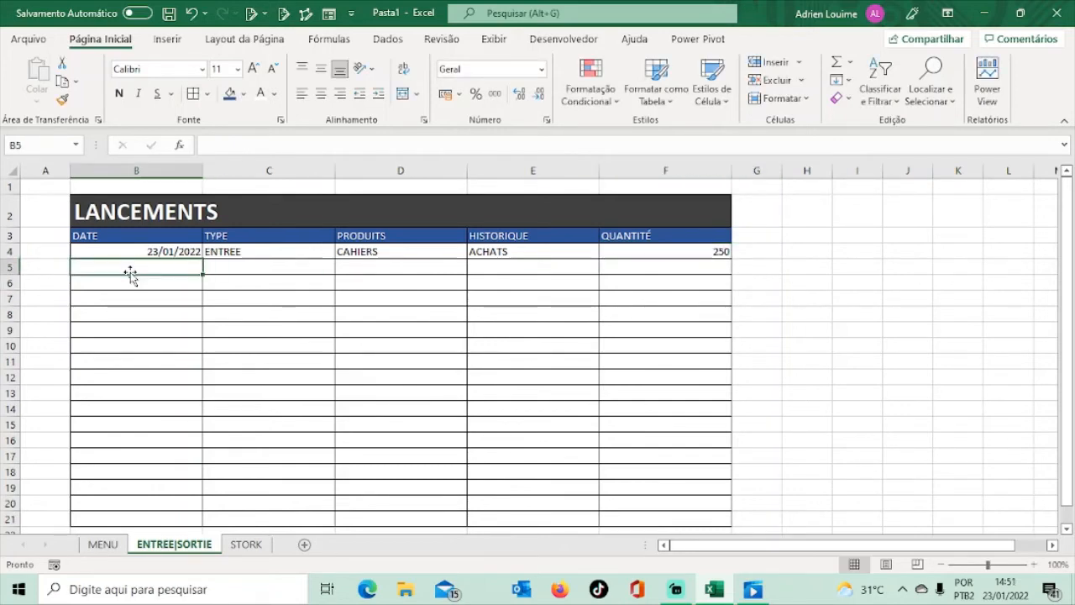
pyautogui.write('2')
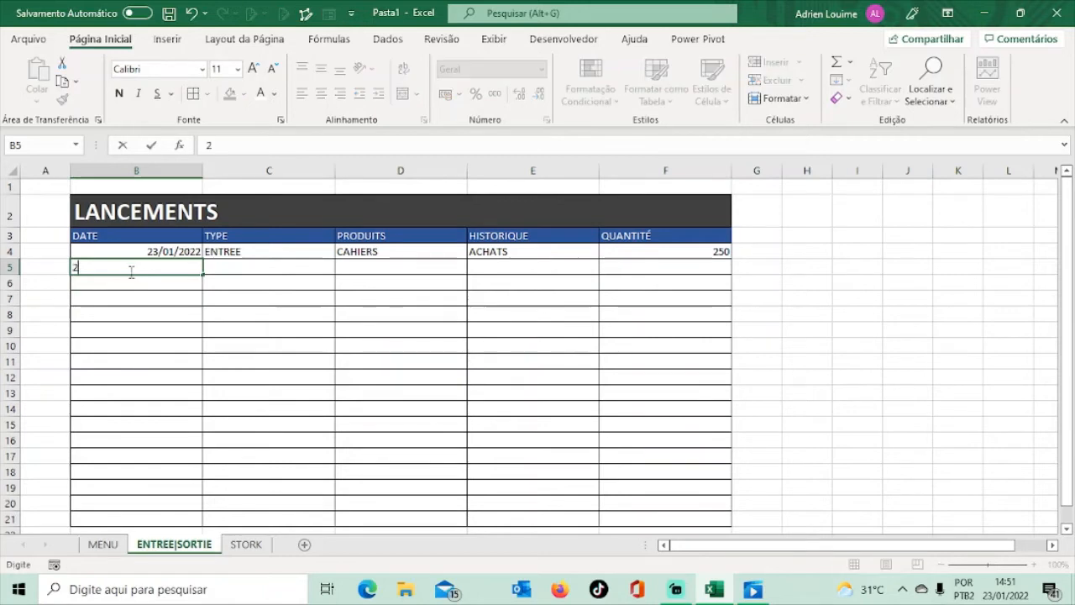
pyautogui.write('3/01/')
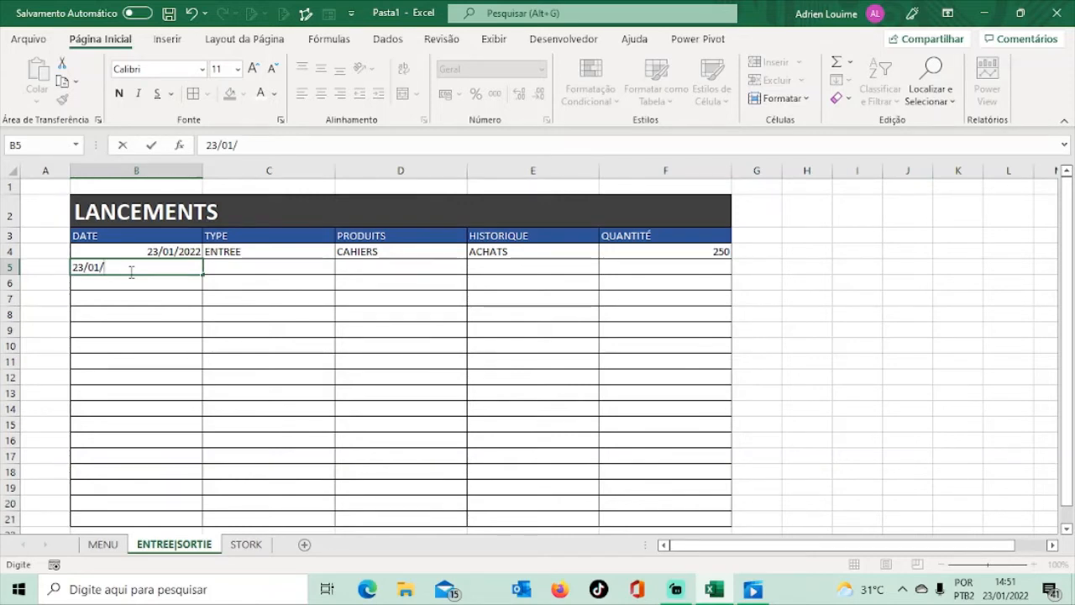
pyautogui.write('2022')
pyautogui.press('Tab')
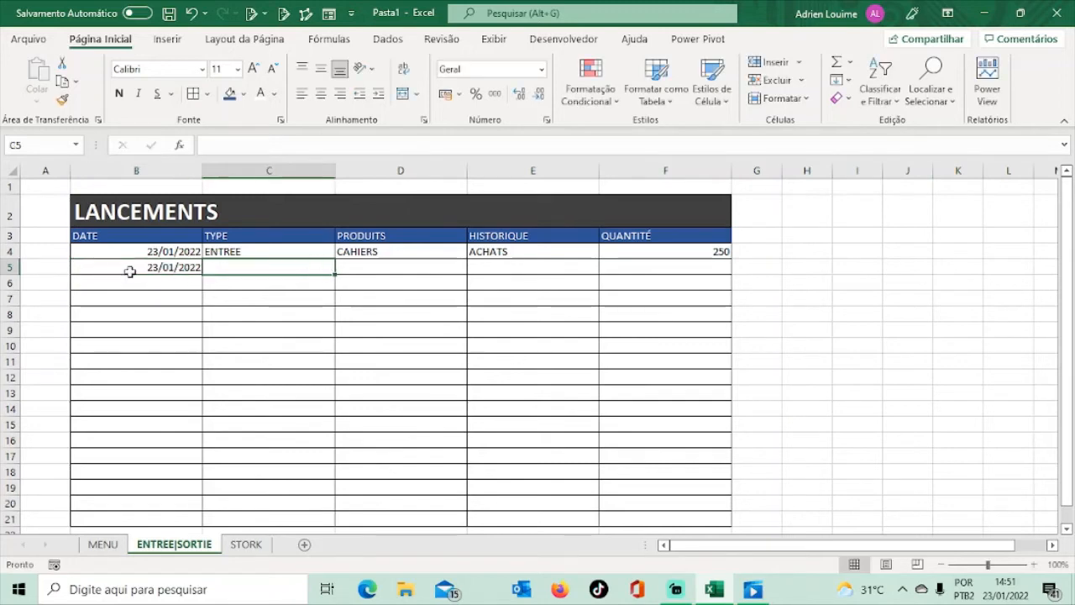
pyautogui.write('E')
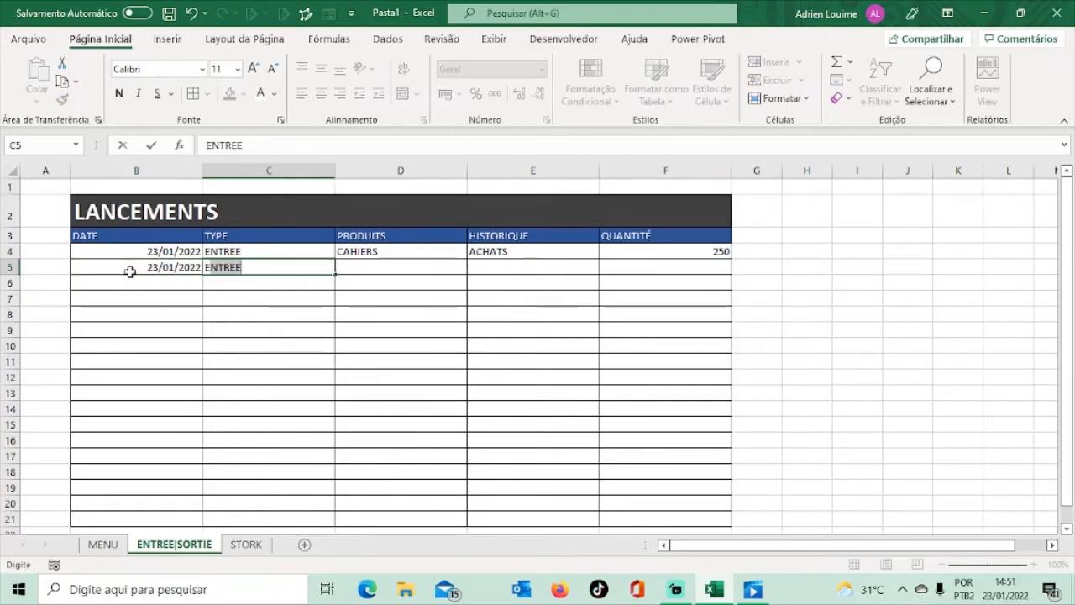
pyautogui.press('Tab')
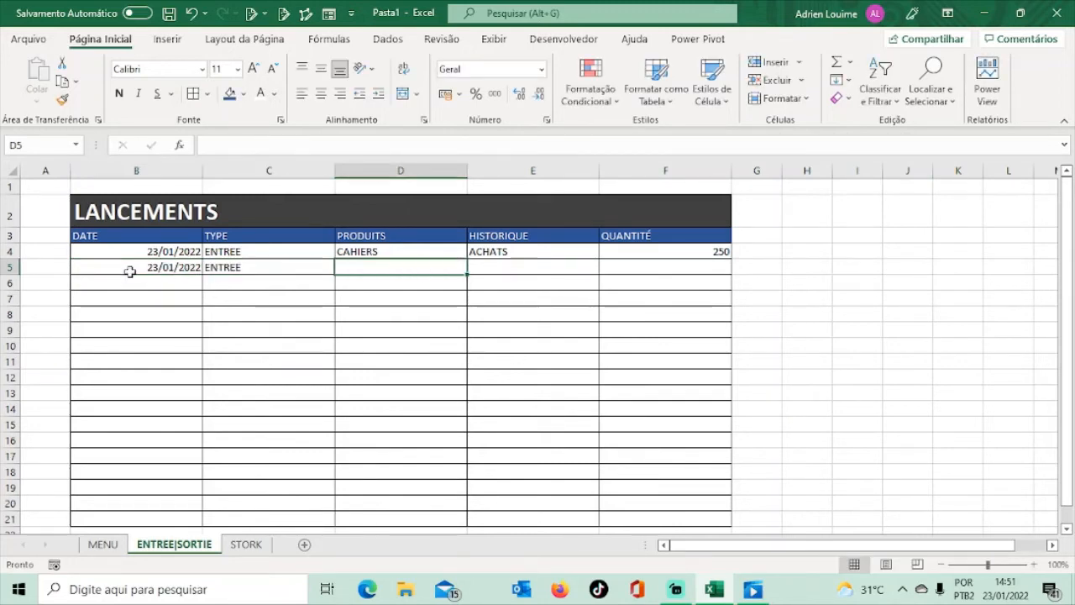
# Step: Complete row 5 of the LANCEMENTS table with the product PLUMES, the history entry ACHATS and the quantity 100
pyautogui.write('PL')
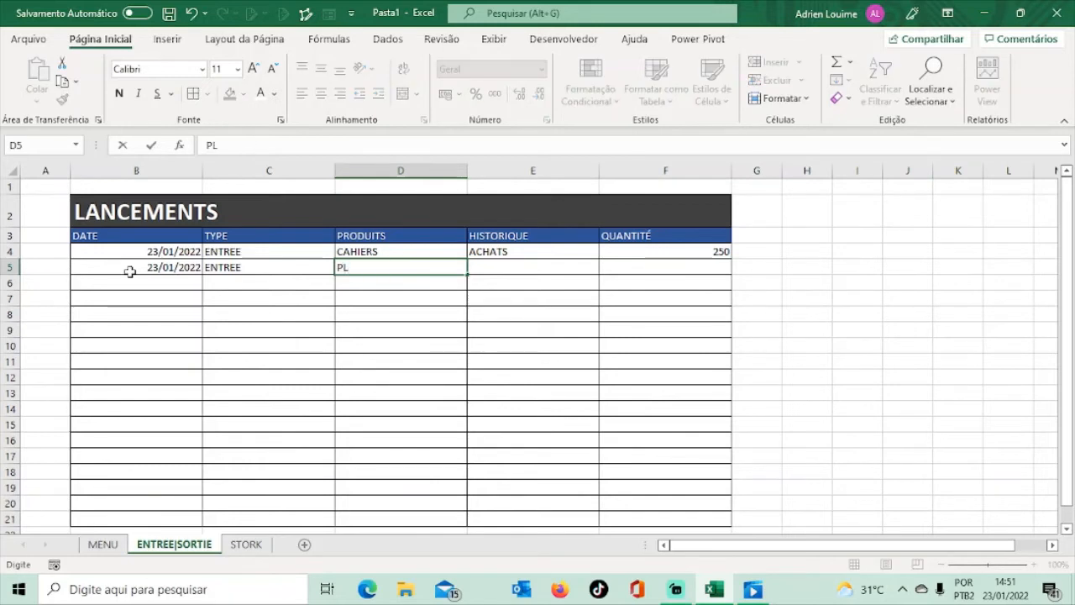
pyautogui.write('UMES')
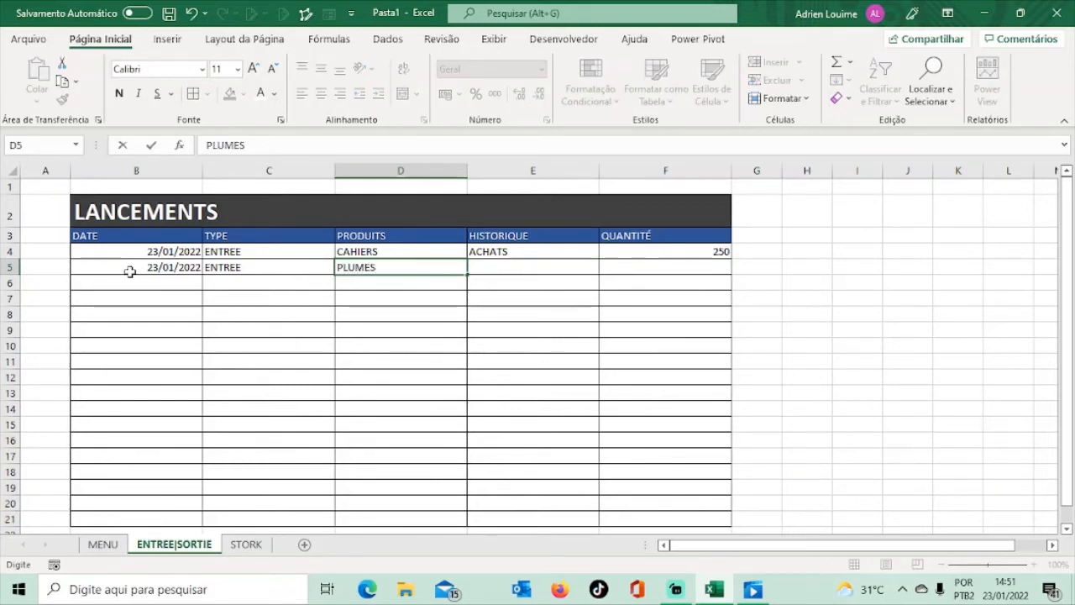
pyautogui.press('Tab')
pyautogui.write('A')
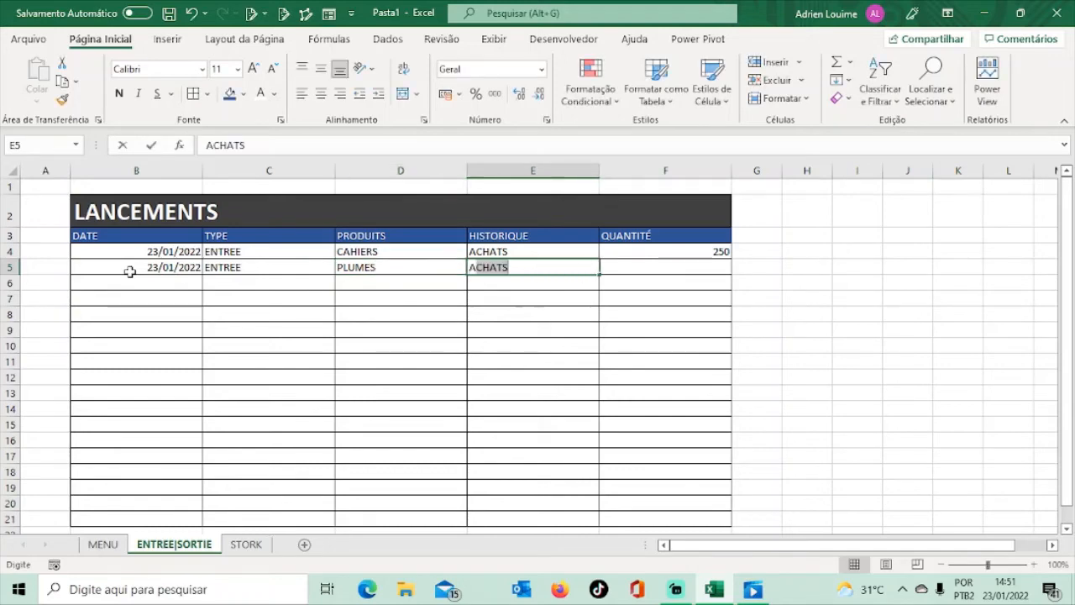
pyautogui.press('Tab')
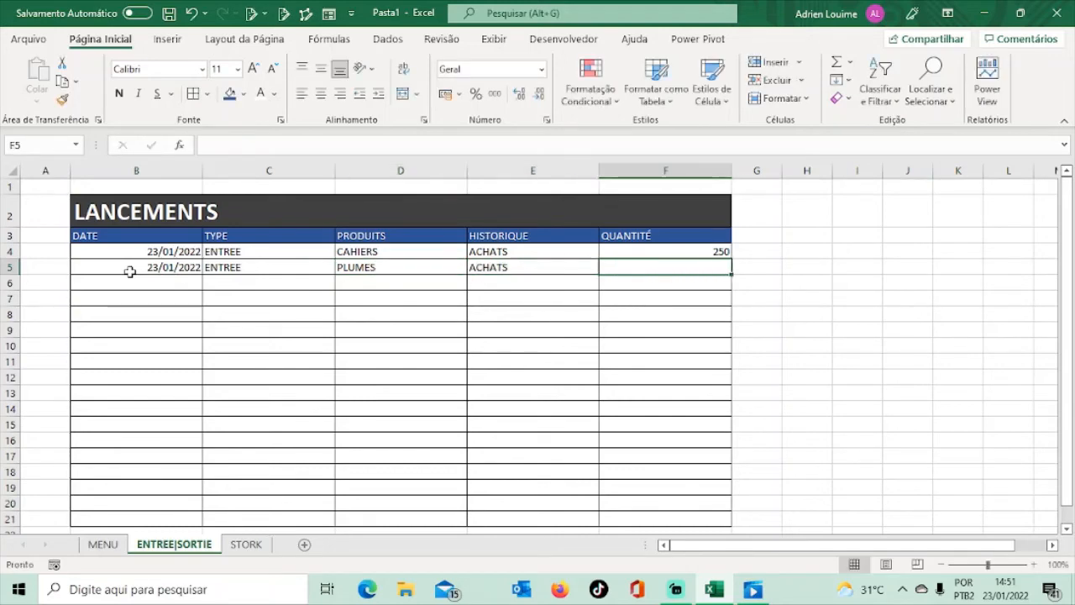
pyautogui.write('100')
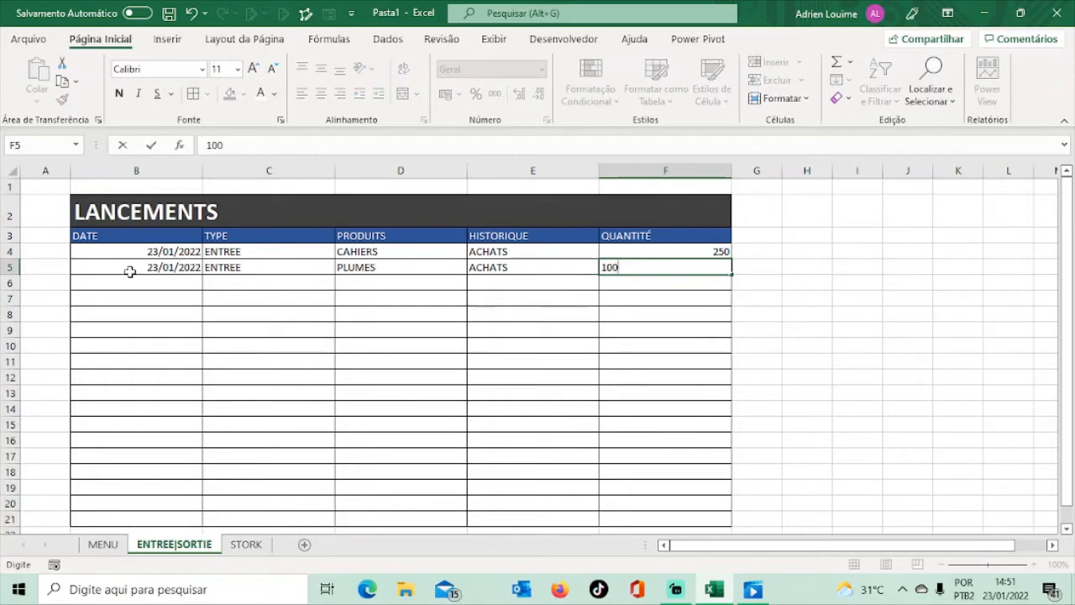
pyautogui.press('Return')
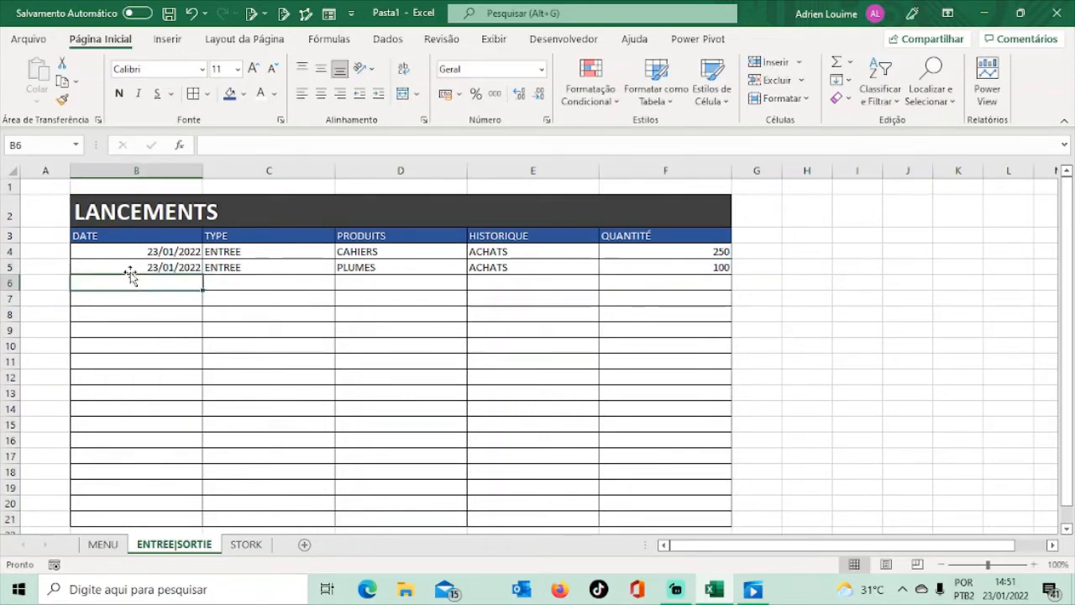
# Step: Enter the date 23/01/2022 and the type ENTREE in row 6 of the LANCEMENTS table
pyautogui.write('23/')
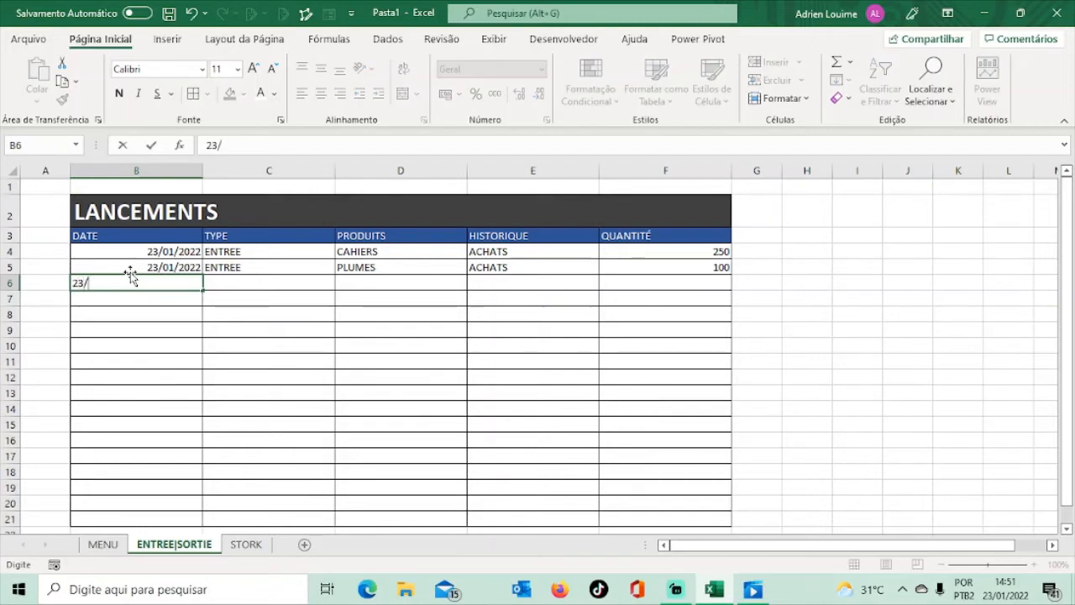
pyautogui.write('01/20')
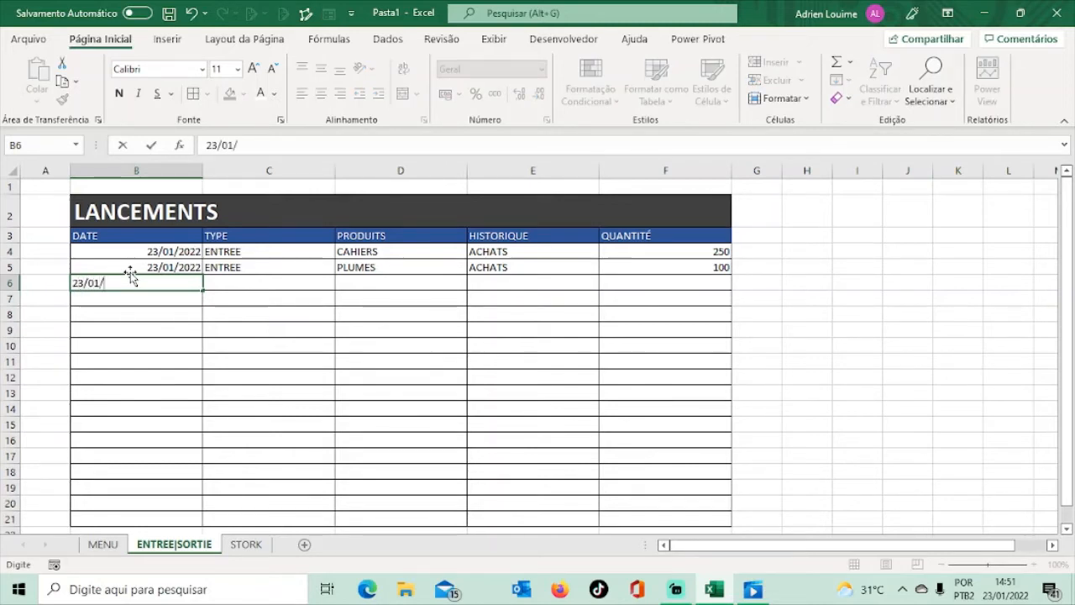
pyautogui.write('2')
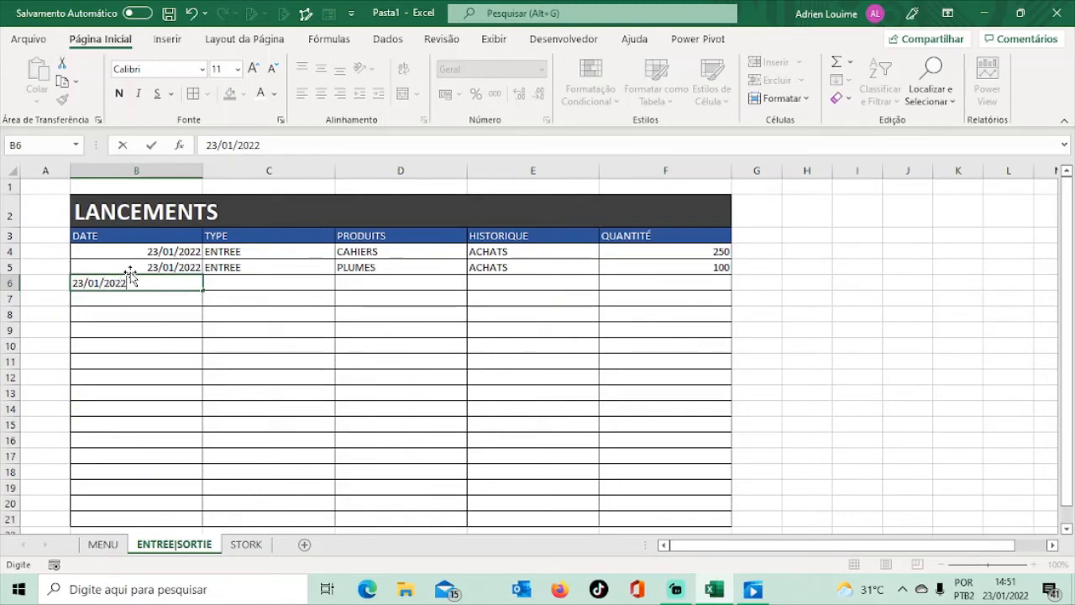
pyautogui.write('2')
pyautogui.press('Tab')
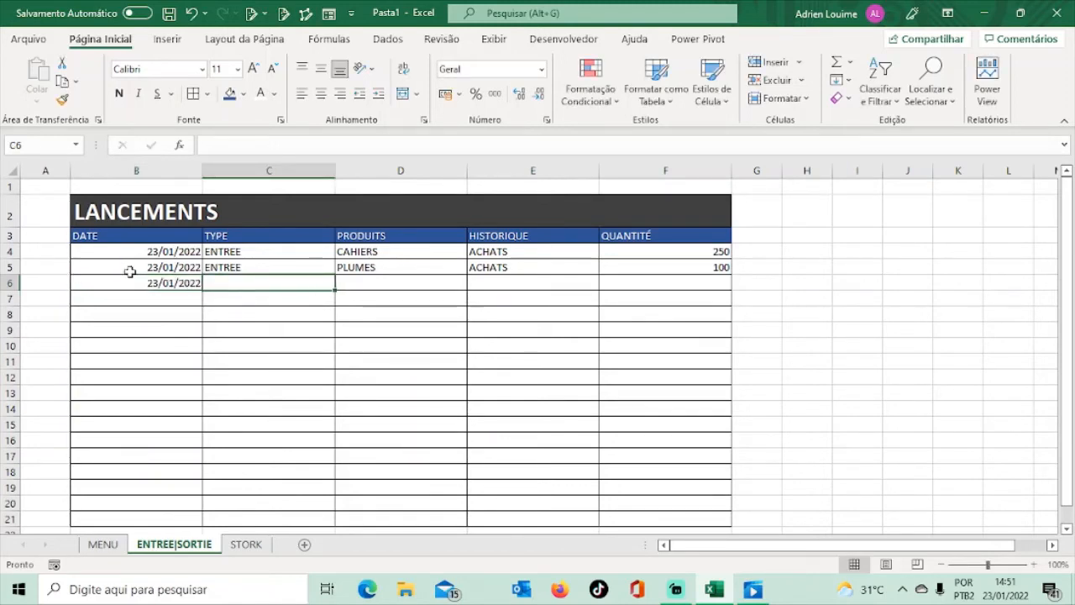
pyautogui.write('ENTREE')
pyautogui.press('Tab')
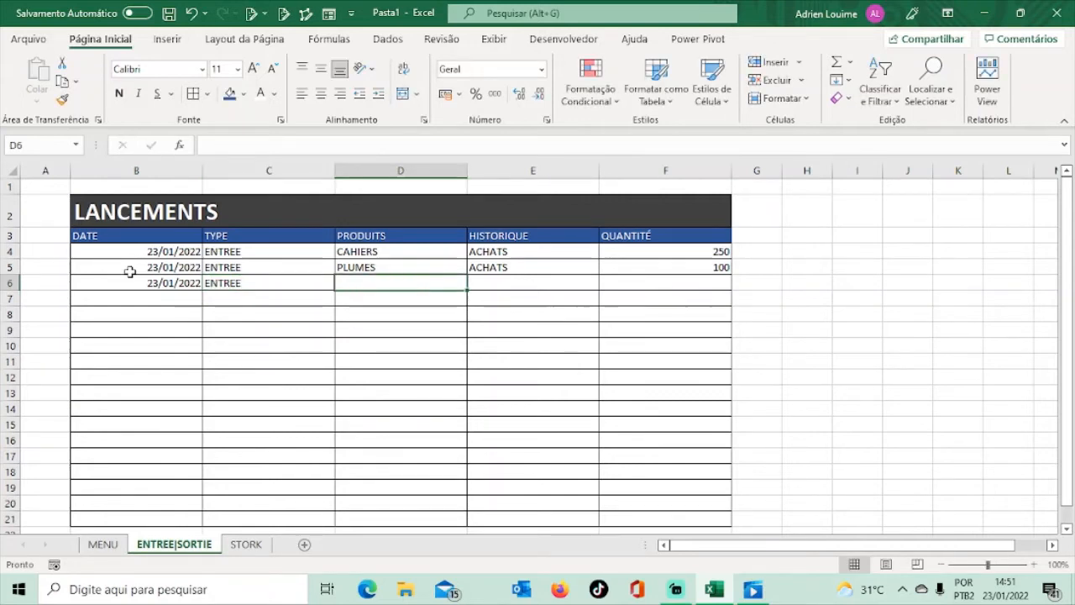
# Step: Complete row 6 with the product GOMMES, the history entry ACHATS and the quantity 50
pyautogui.write('GOM')
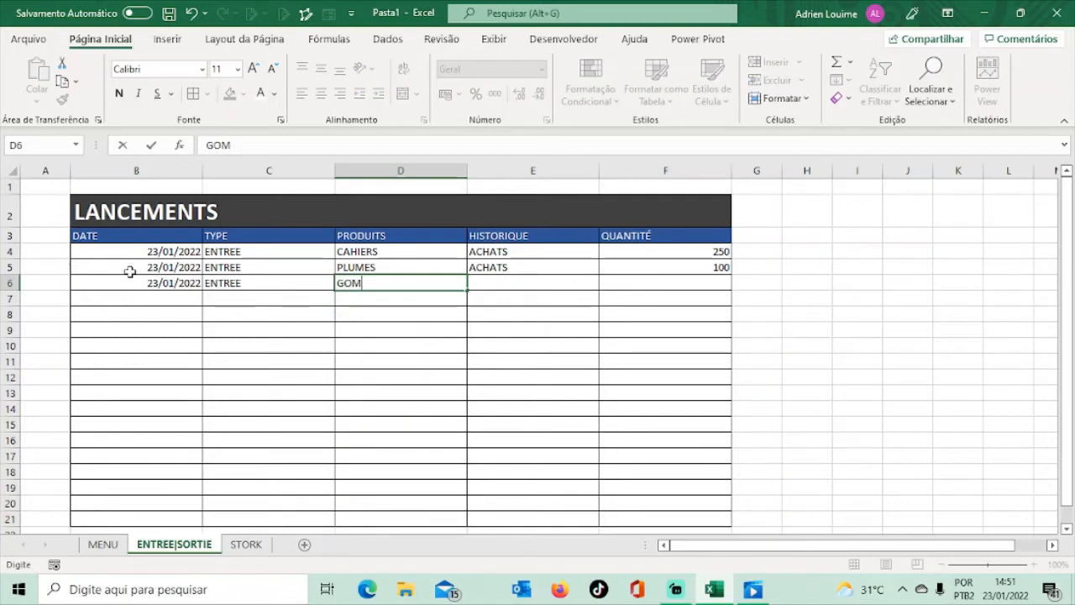
pyautogui.write('MES')
pyautogui.press('Tab')
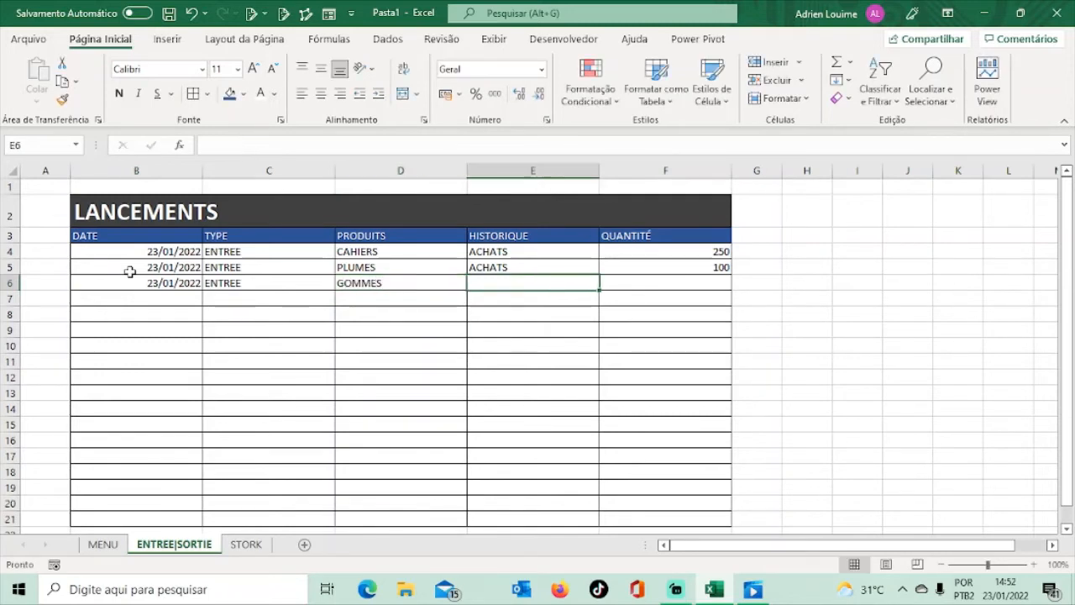
pyautogui.write('ACHATS')
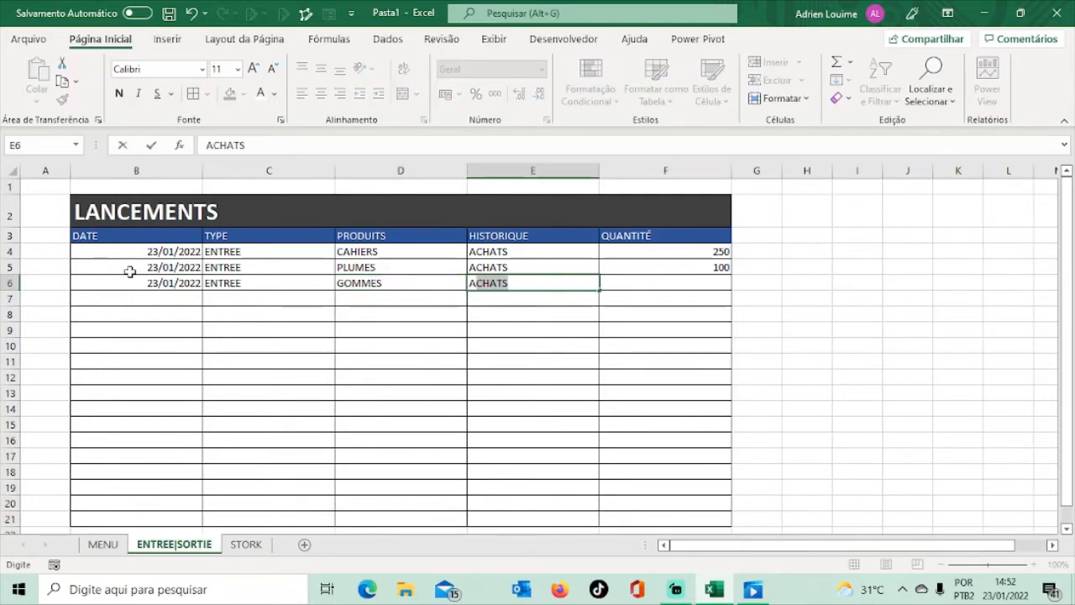
pyautogui.press('capslock')
pyautogui.press('capslock')
pyautogui.press('Tab')
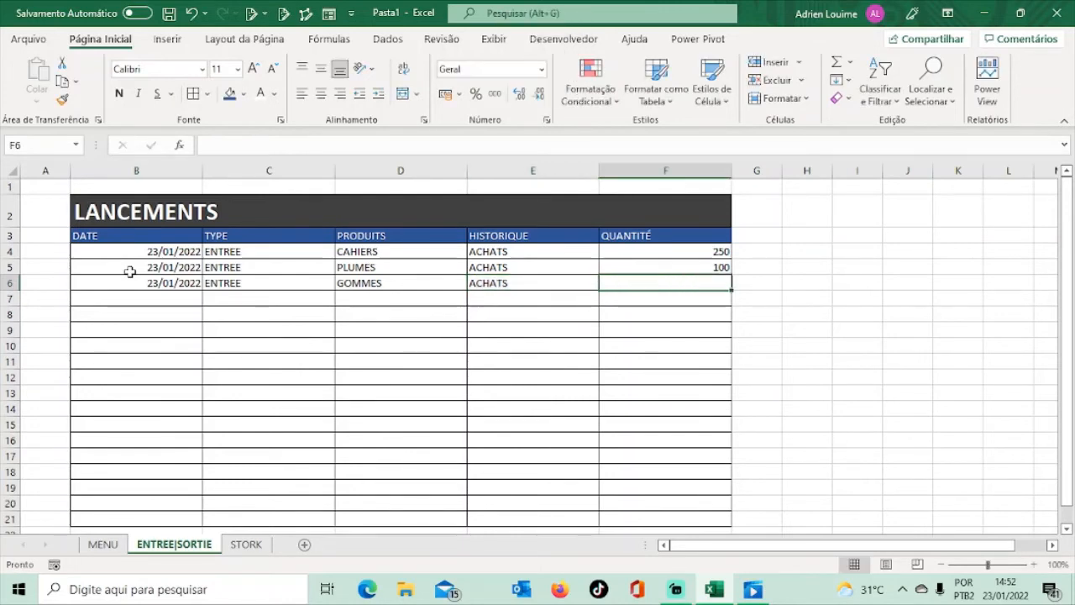
pyautogui.write('50')
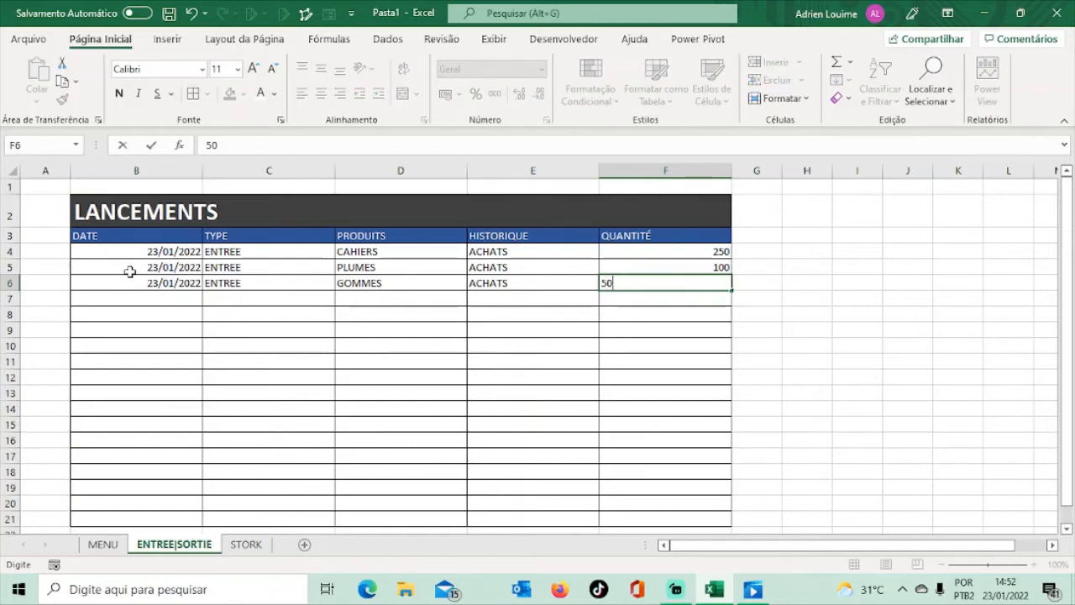
pyautogui.press('Return')
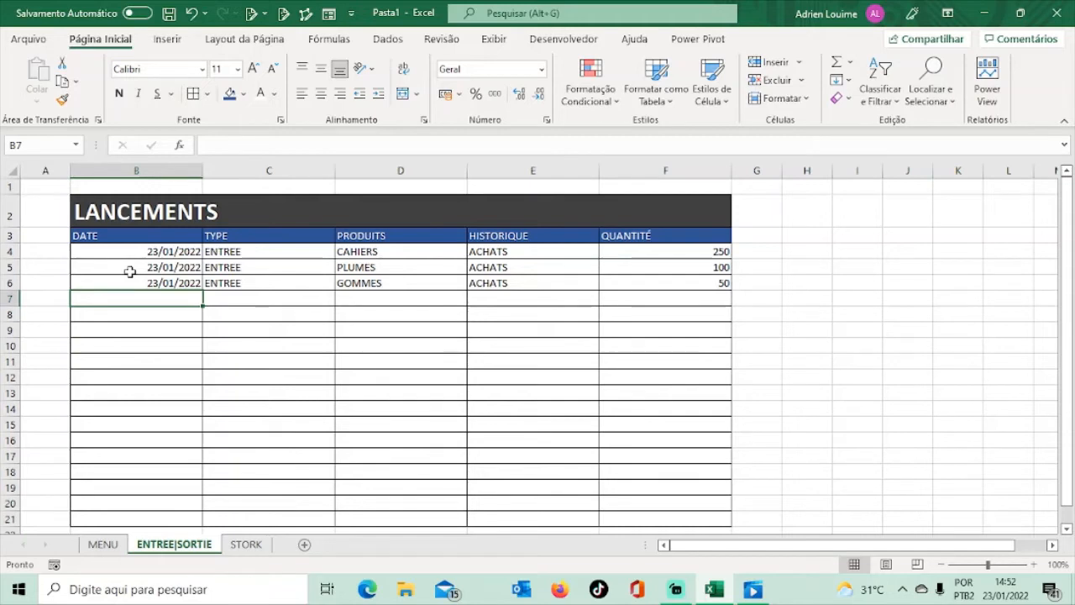
pyautogui.write('24')
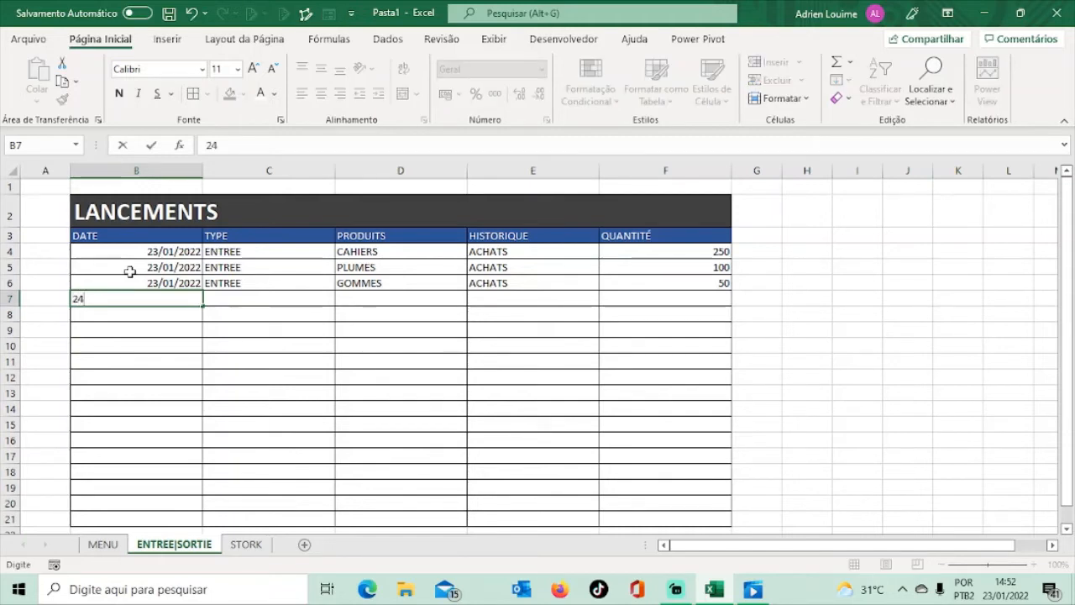
pyautogui.write('/')
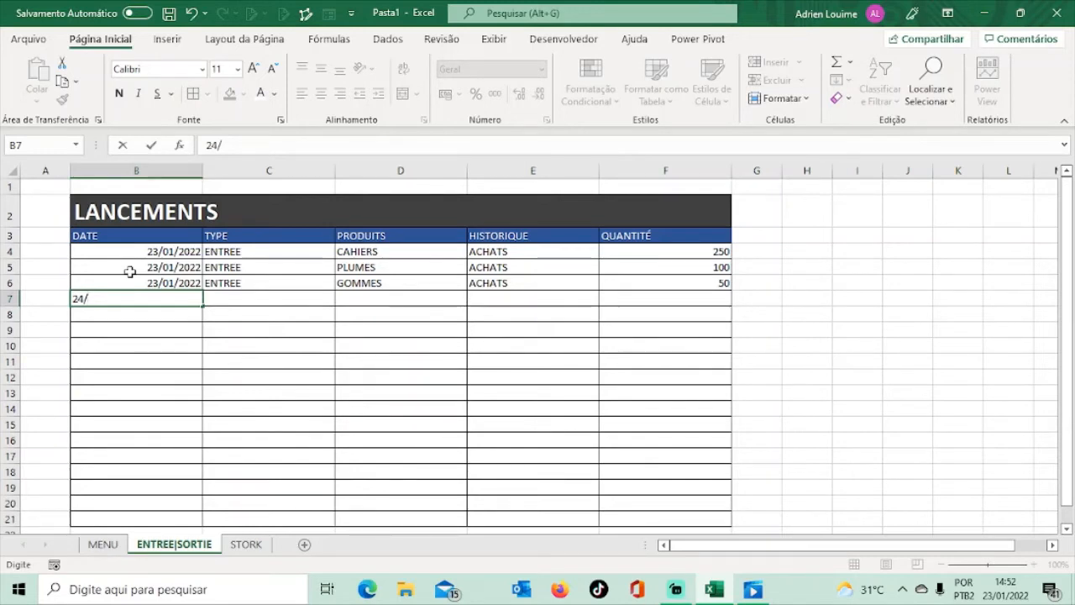
pyautogui.press('BackSpace')
pyautogui.press('BackSpace')
pyautogui.press('BackSpace')
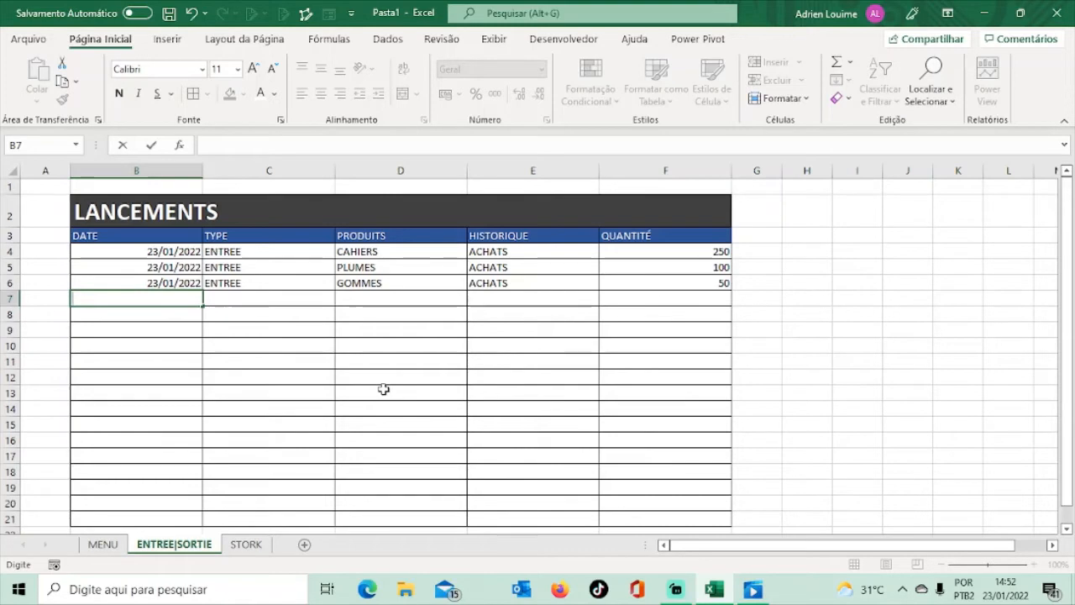
# Step: Open the STORK sheet and enter CAHIERS as the first product in cell C4
pyautogui.click(247, 545)
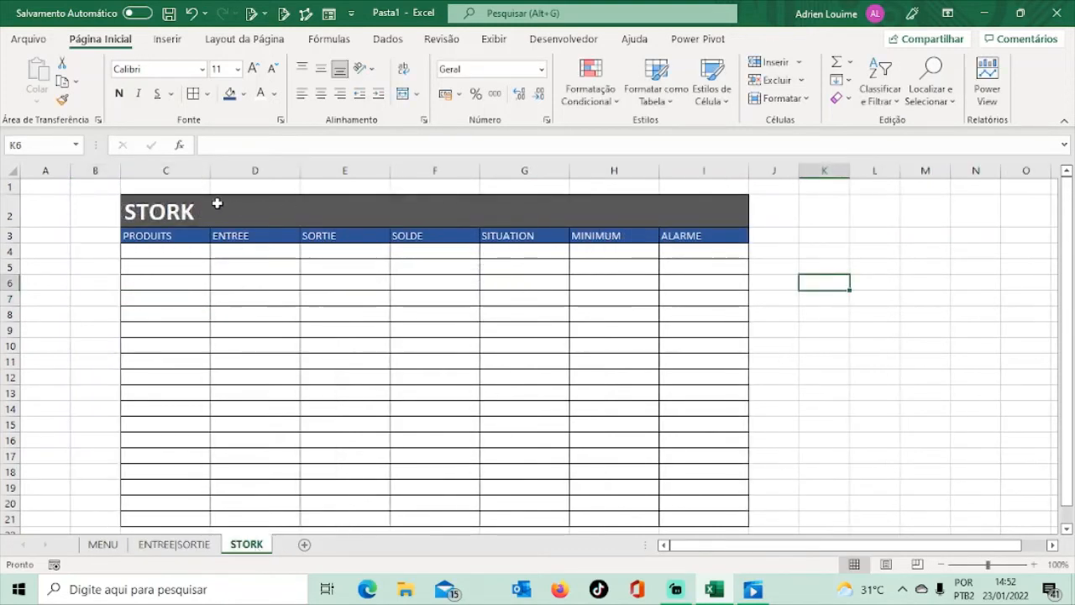
pyautogui.click(157, 251)
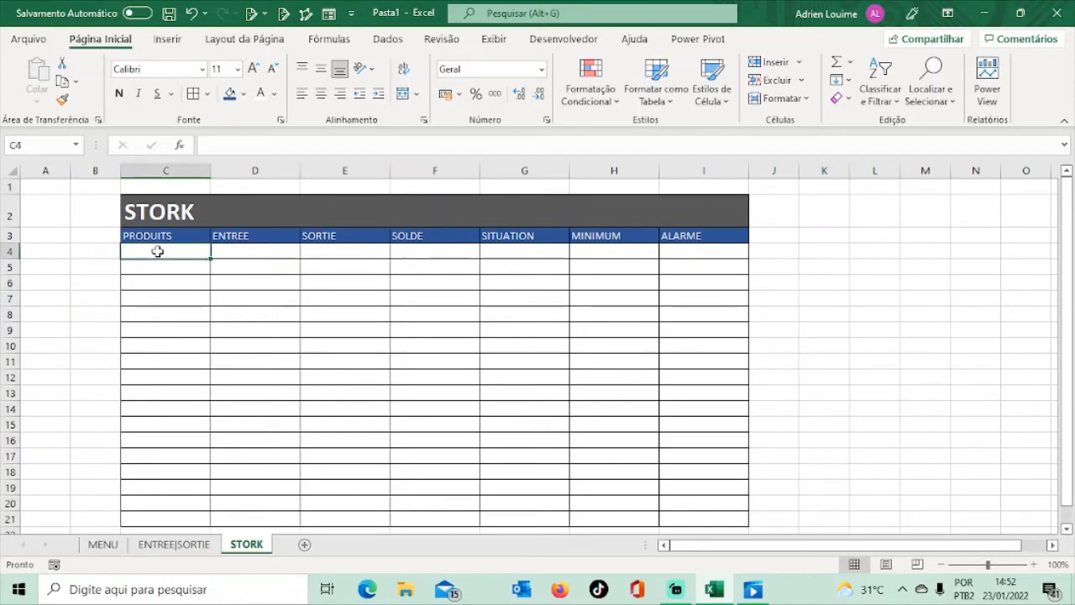
pyautogui.write('C')
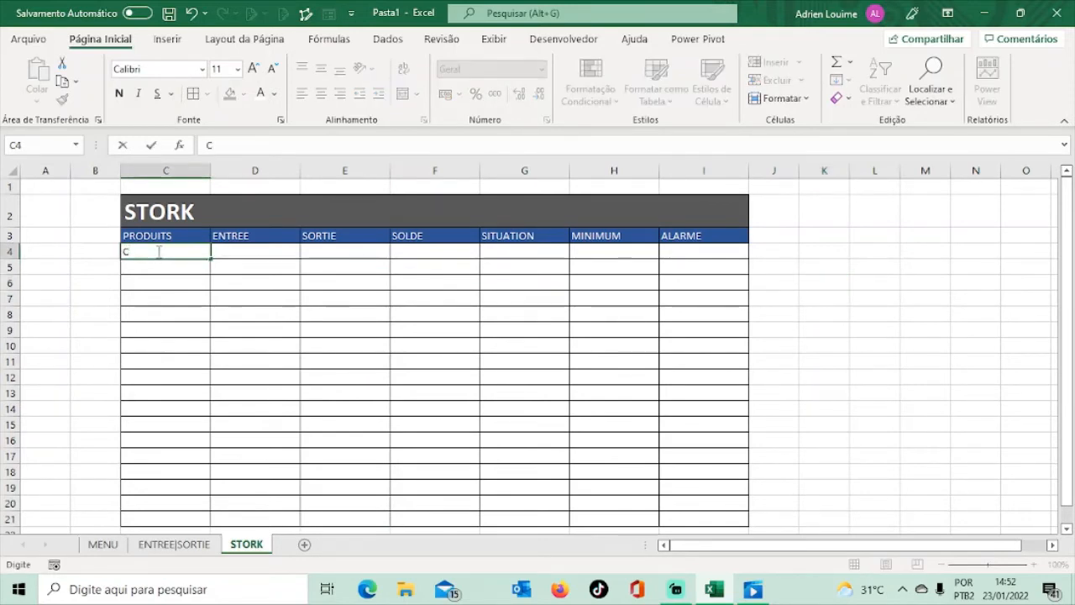
pyautogui.write('AHI')
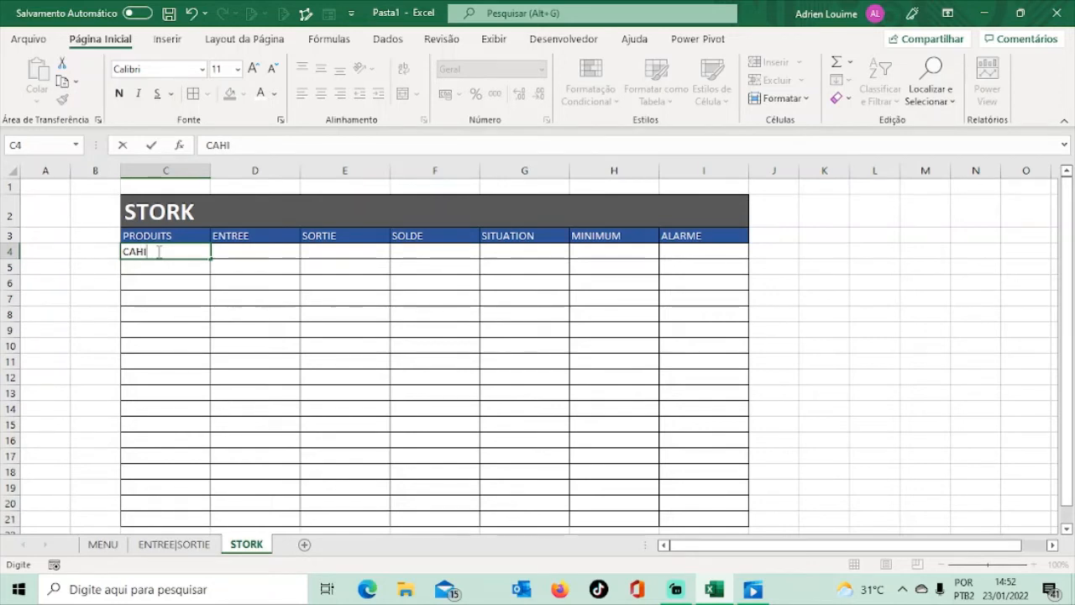
pyautogui.write('ERS')
pyautogui.press('Return')
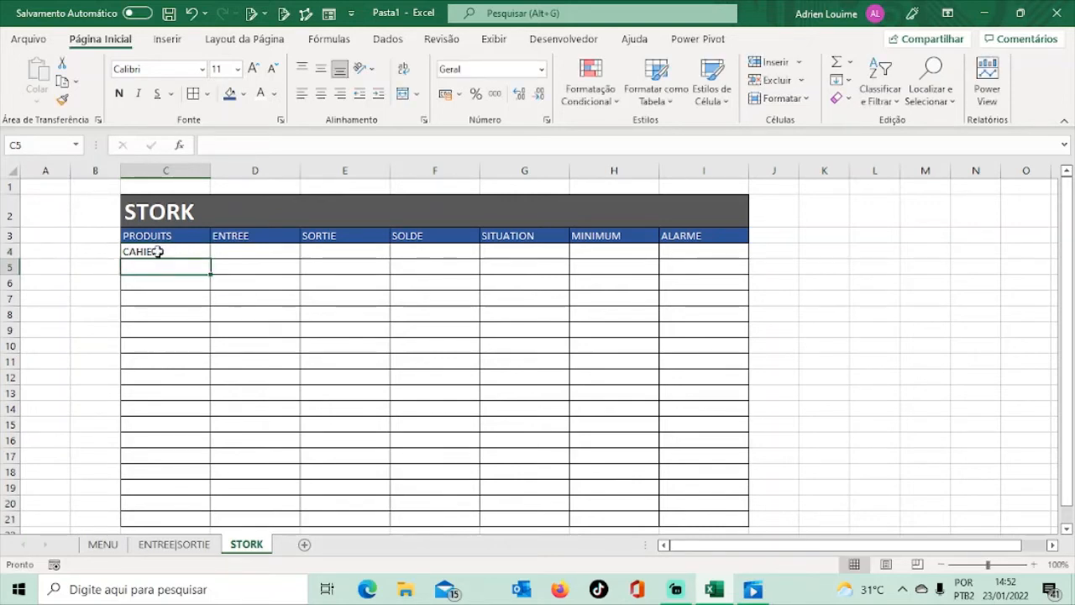
# Step: Add the products PLUMES in C5 and GOMMES in C6 of the STORK table
pyautogui.write('L')
pyautogui.press('BackSpace')
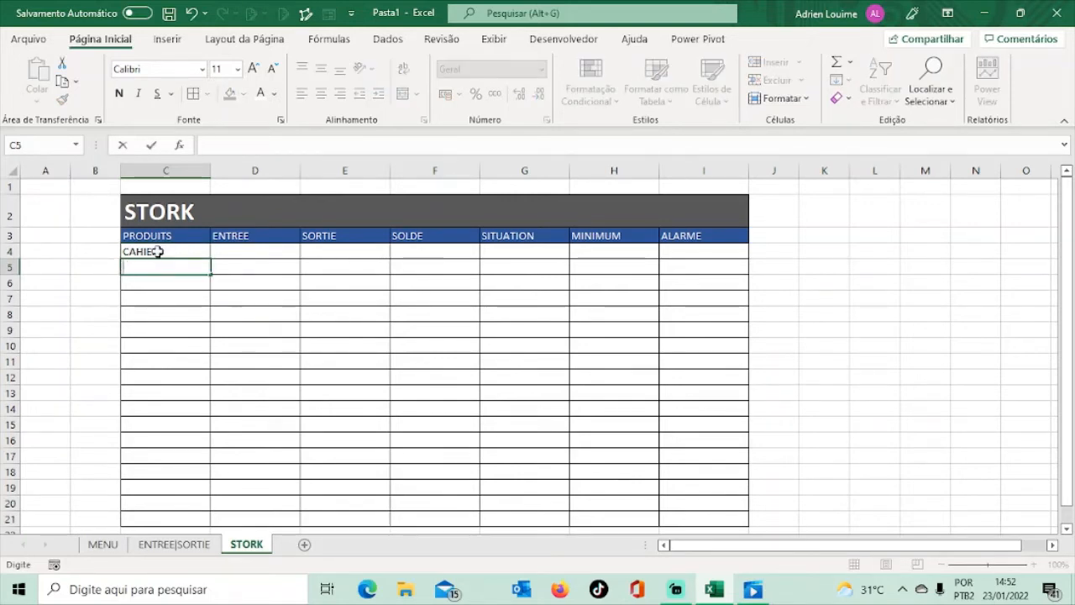
pyautogui.write('PL')
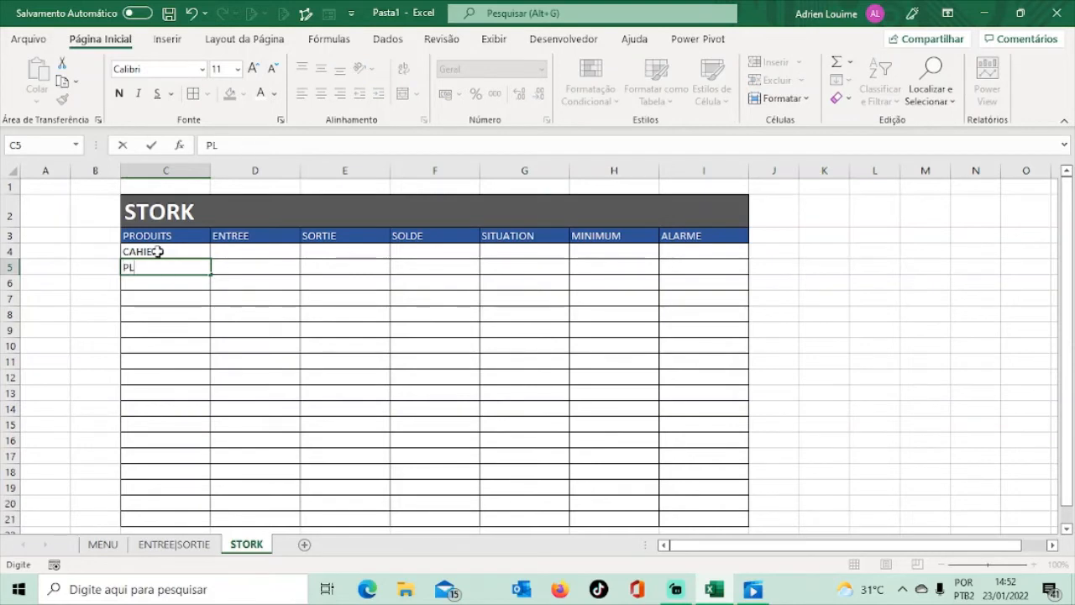
pyautogui.write('UMES')
pyautogui.press('Return')
pyautogui.write('G')
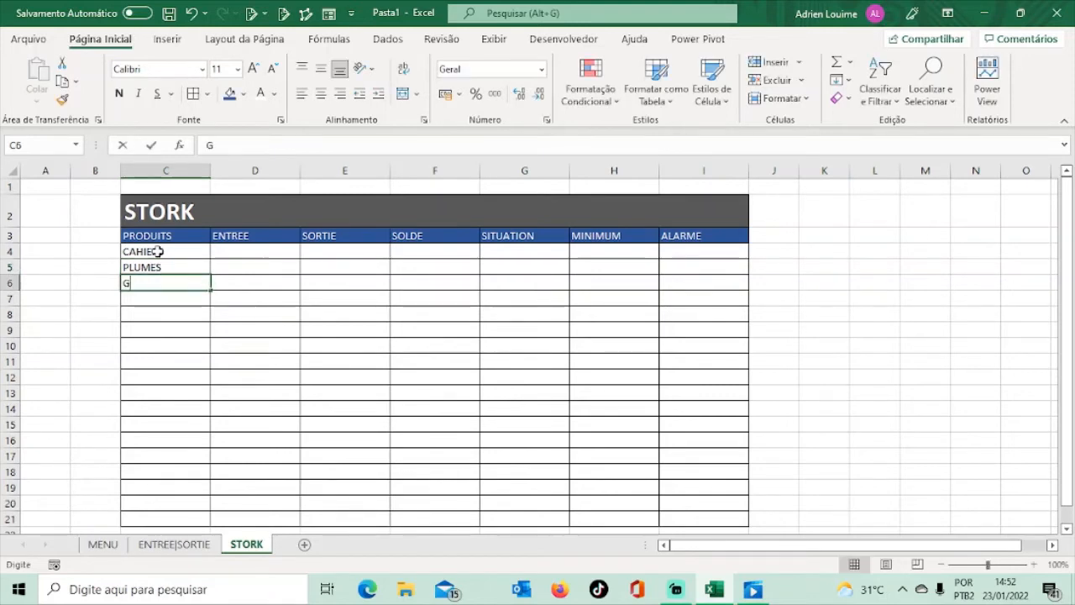
pyautogui.write('OMME')
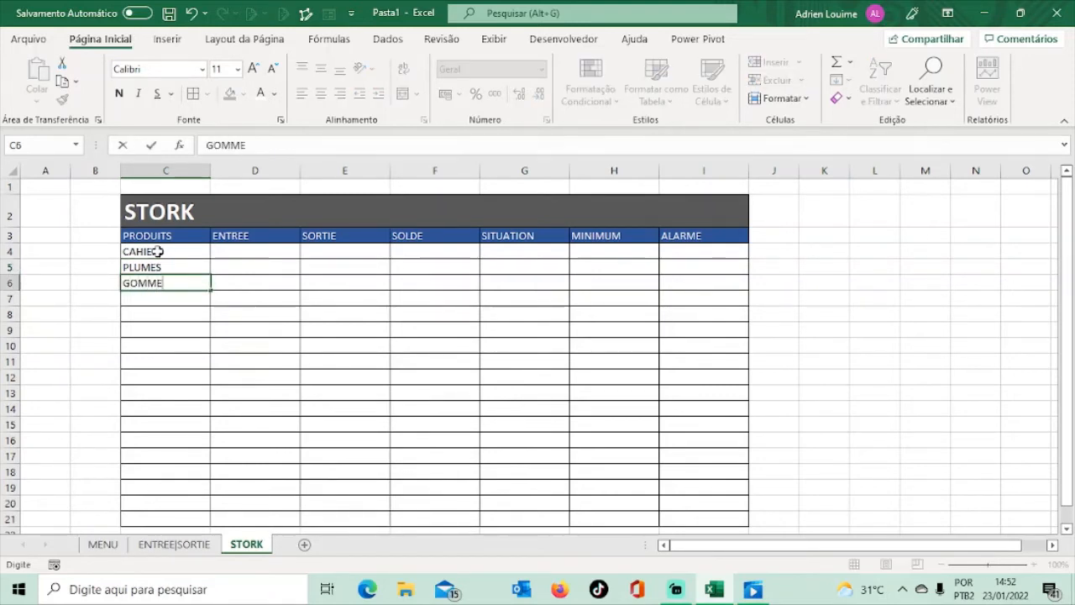
pyautogui.write('S')
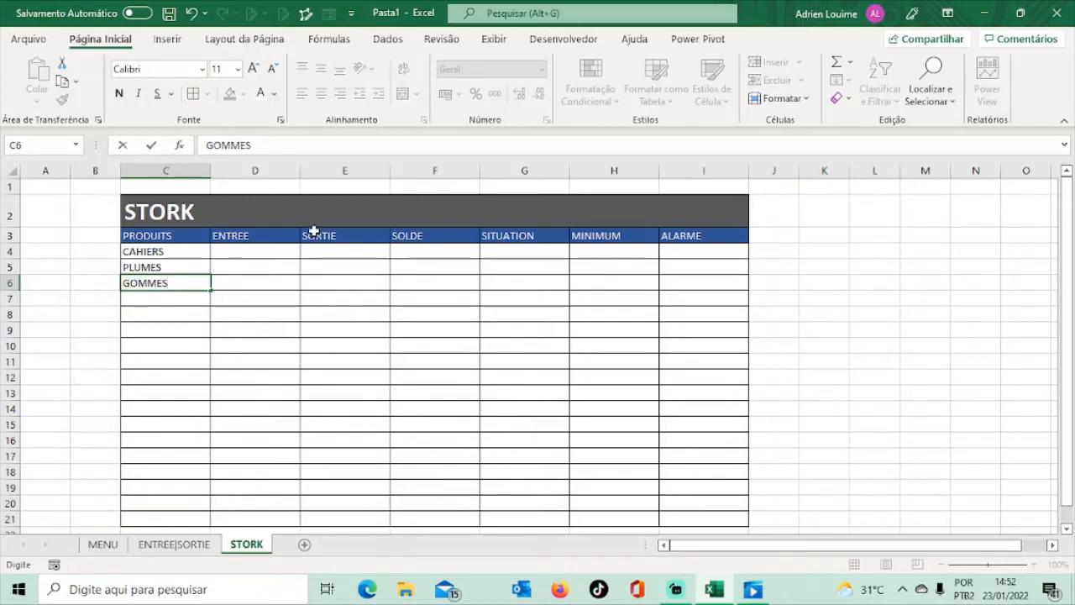
pyautogui.click(259, 252)
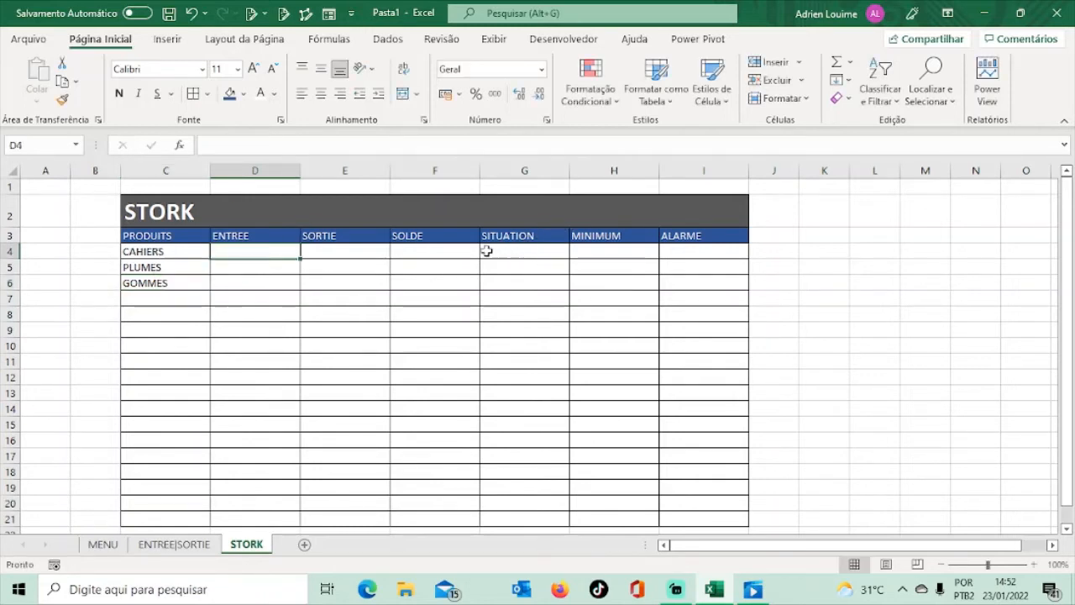
# Step: Enter the formula =D4-E4 in the SOLDE cell F4 for CAHIERS
pyautogui.click(418, 251)
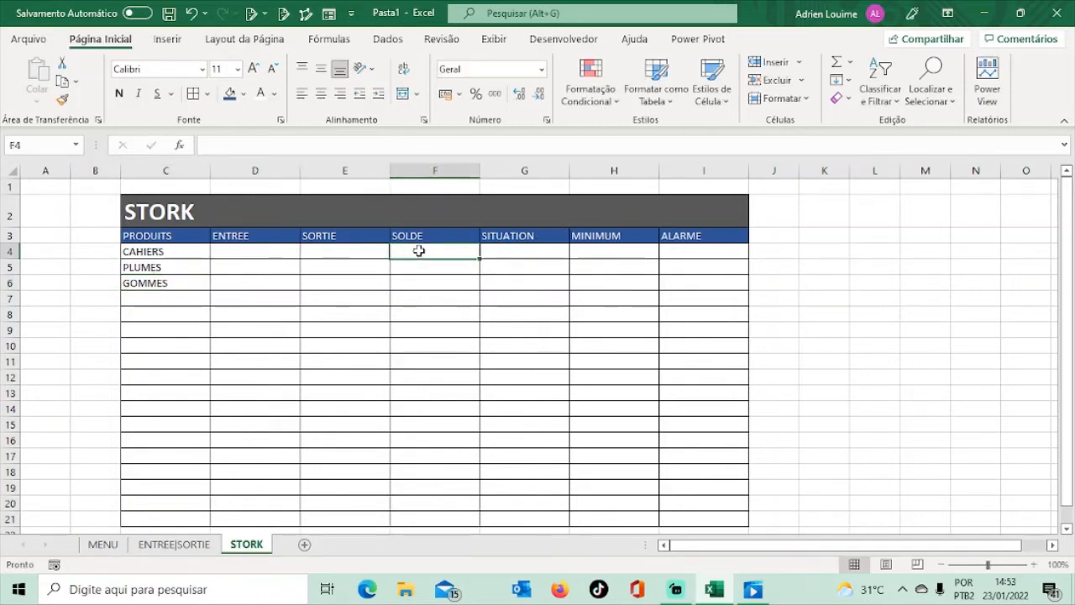
pyautogui.write('=')
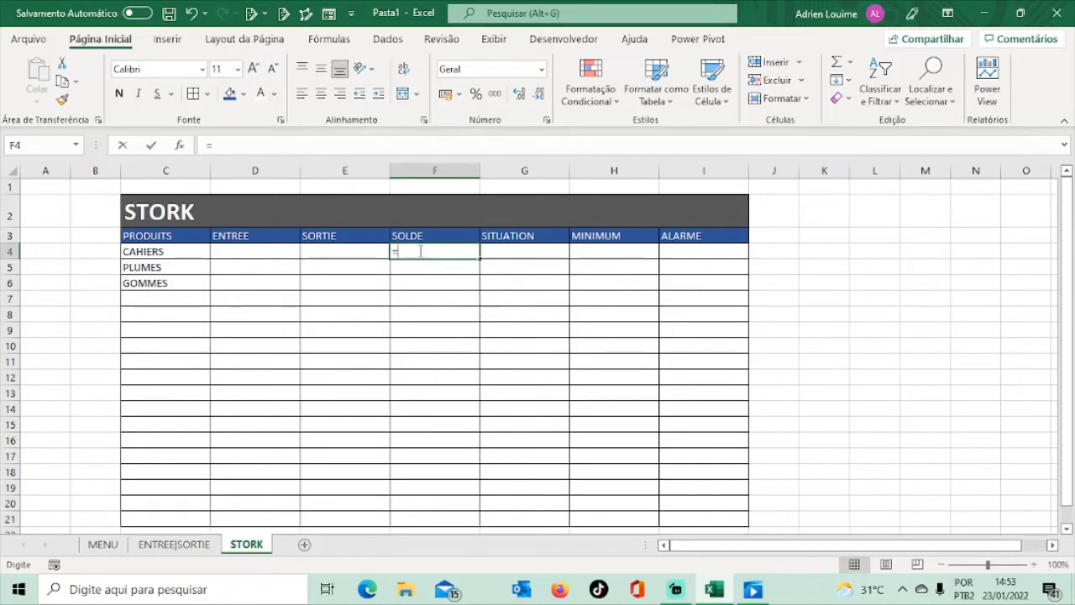
pyautogui.click(274, 252)
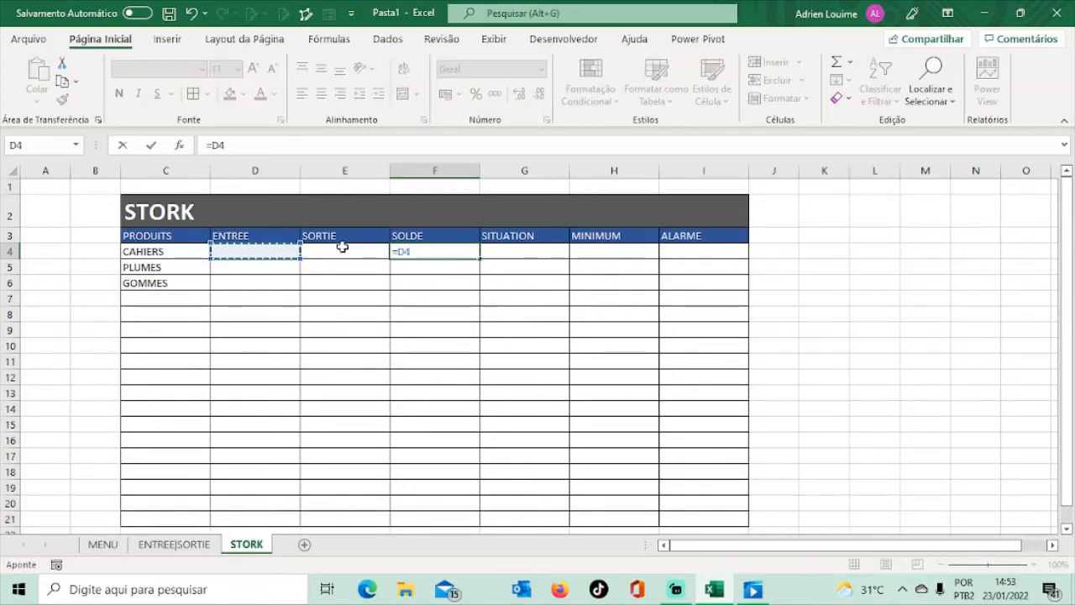
pyautogui.write('-')
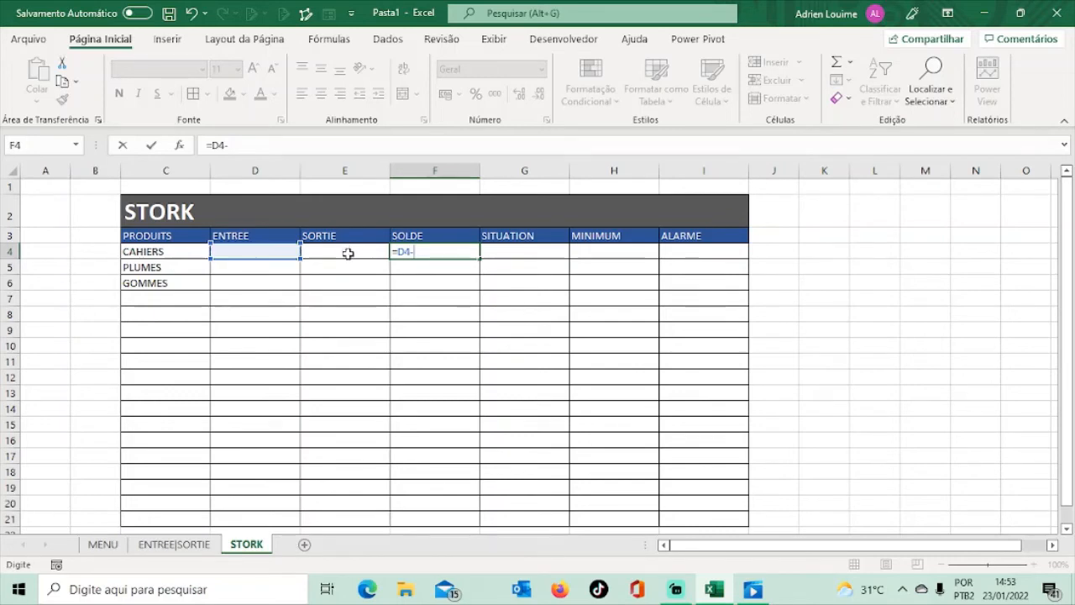
pyautogui.click(347, 251)
pyautogui.press('Return')
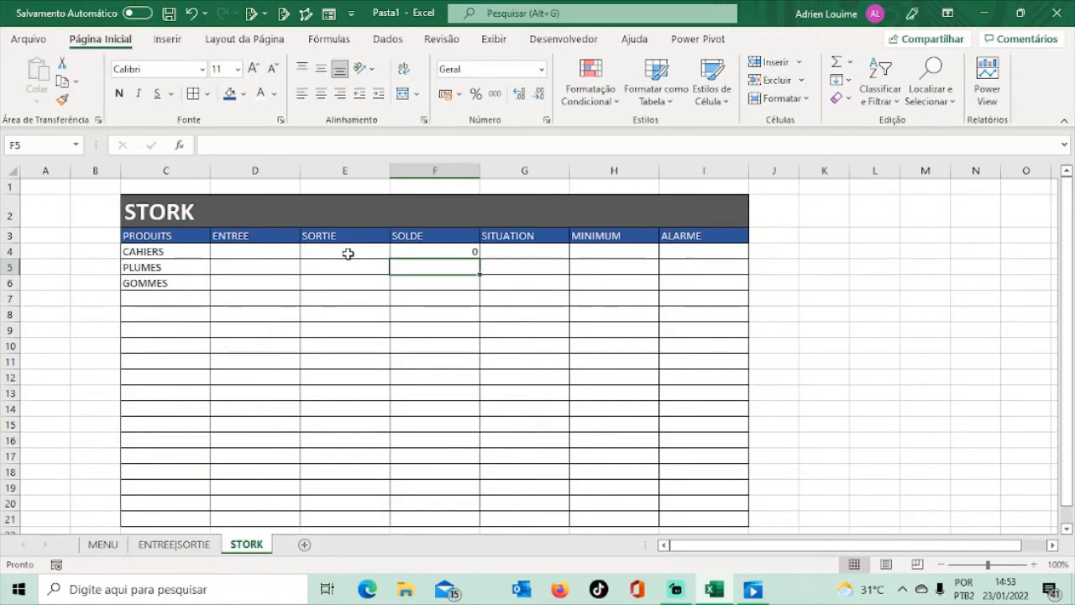
# Step: Begin a SOMASES formula in the ENTREE cell D4 with the quantities F4:F6 of the ENTREE|SORTIE sheet as the sum range
pyautogui.click(256, 249)
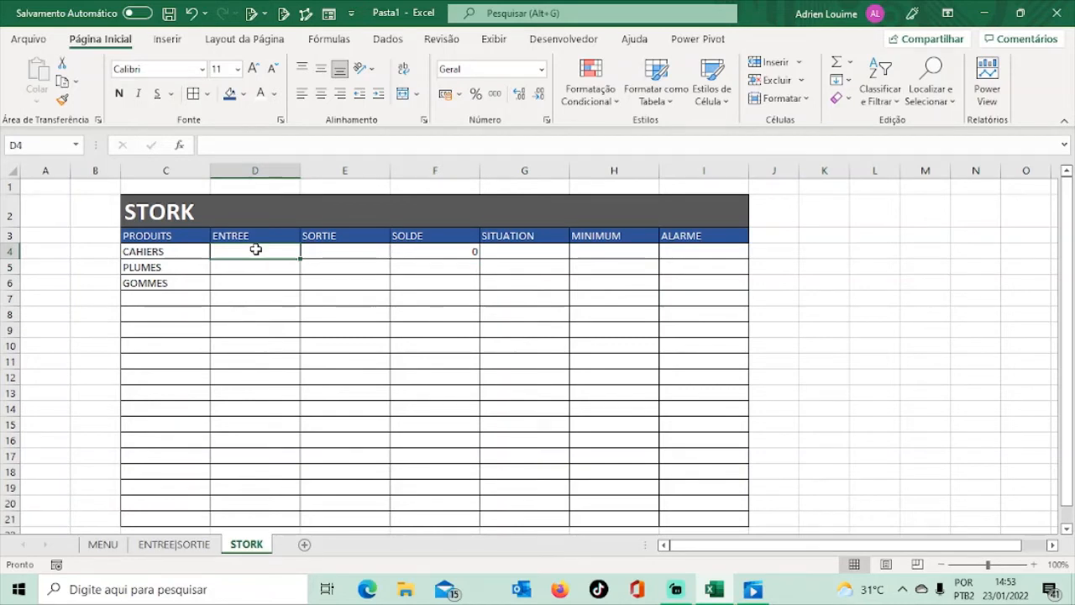
pyautogui.write('=')
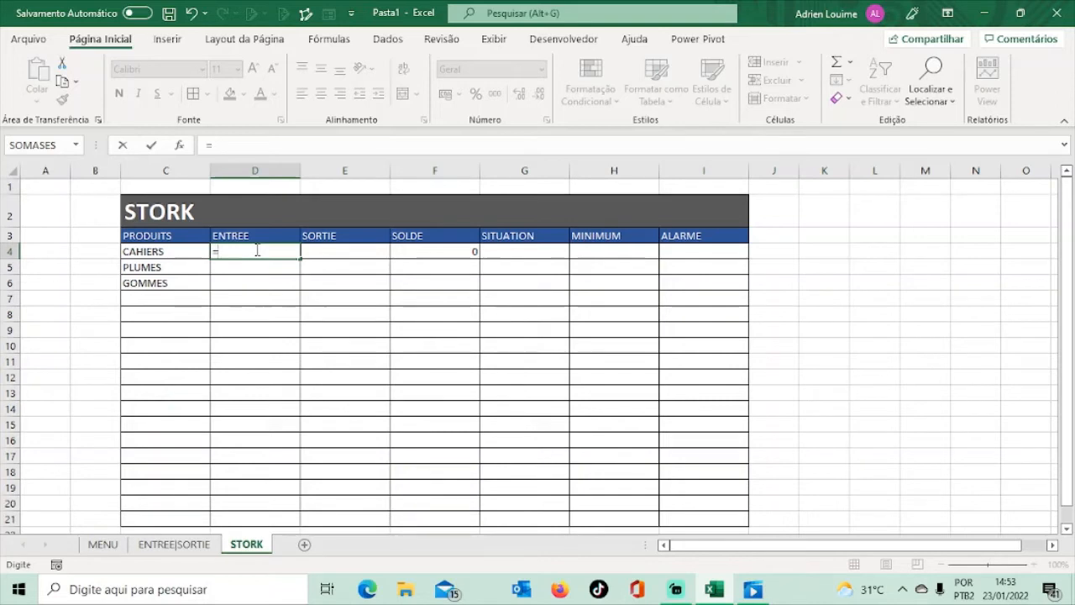
pyautogui.write('S')
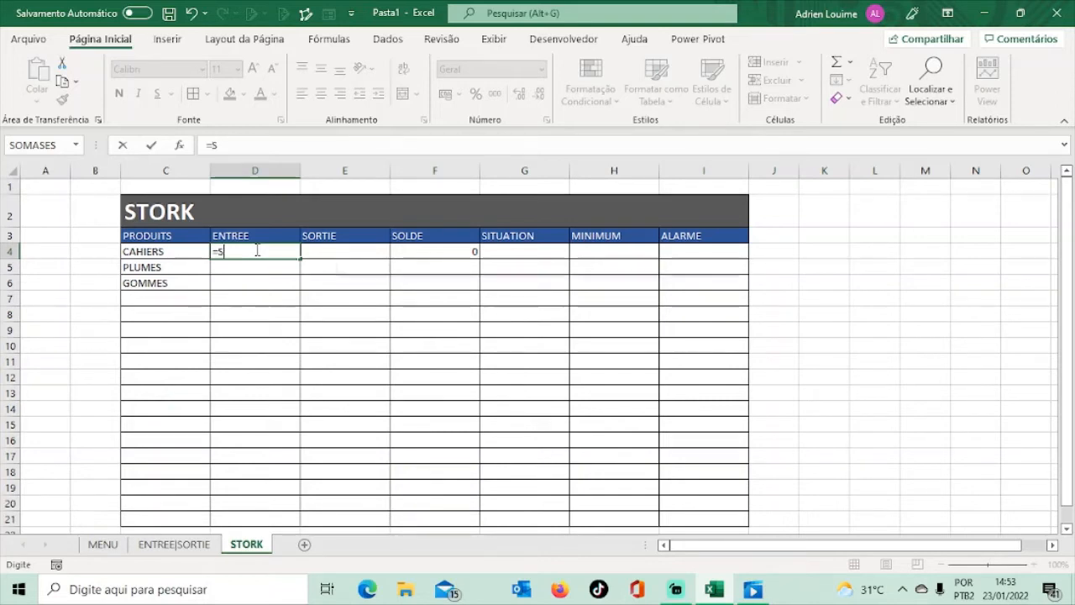
pyautogui.write('OMA')
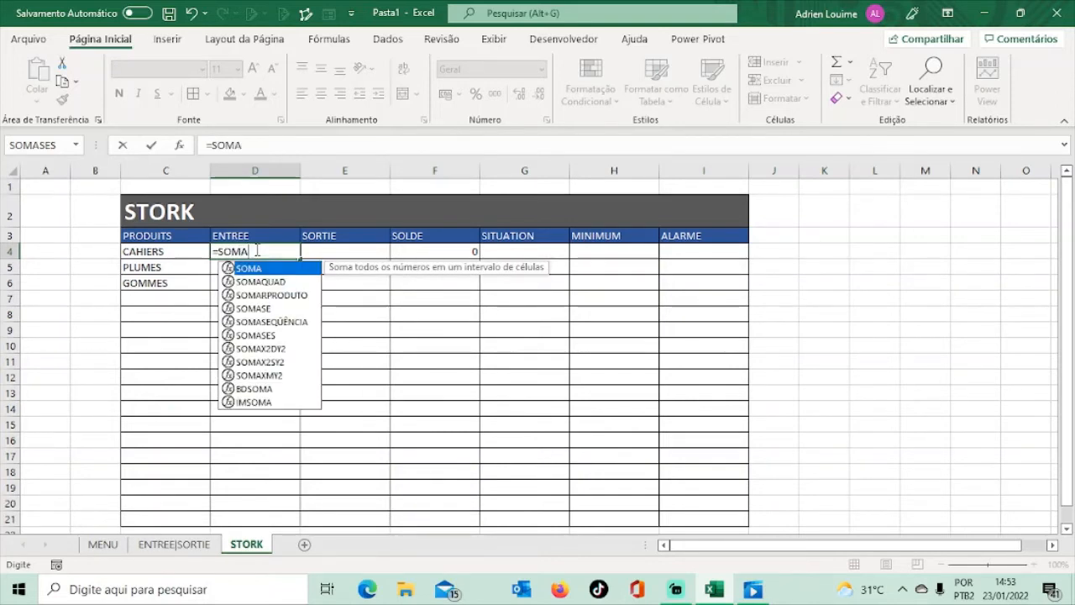
pyautogui.write('SES')
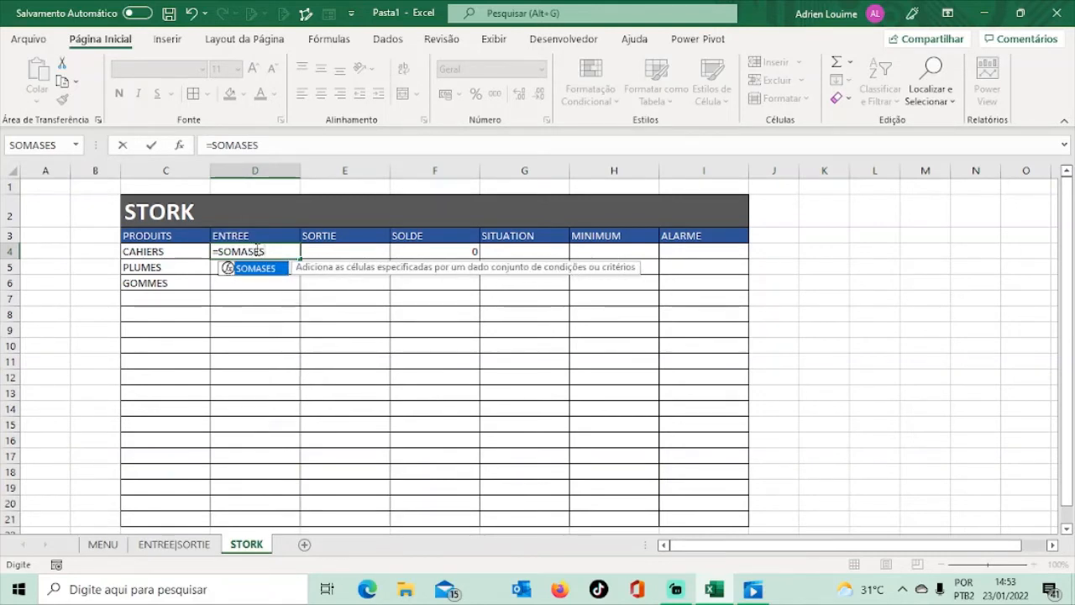
pyautogui.write('(')
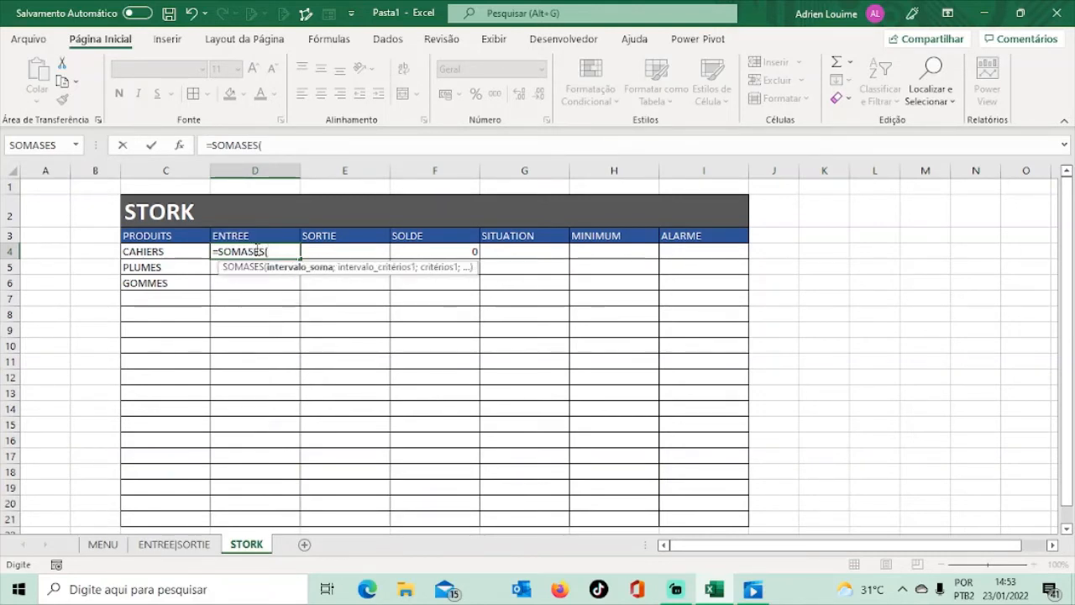
pyautogui.click(165, 546)
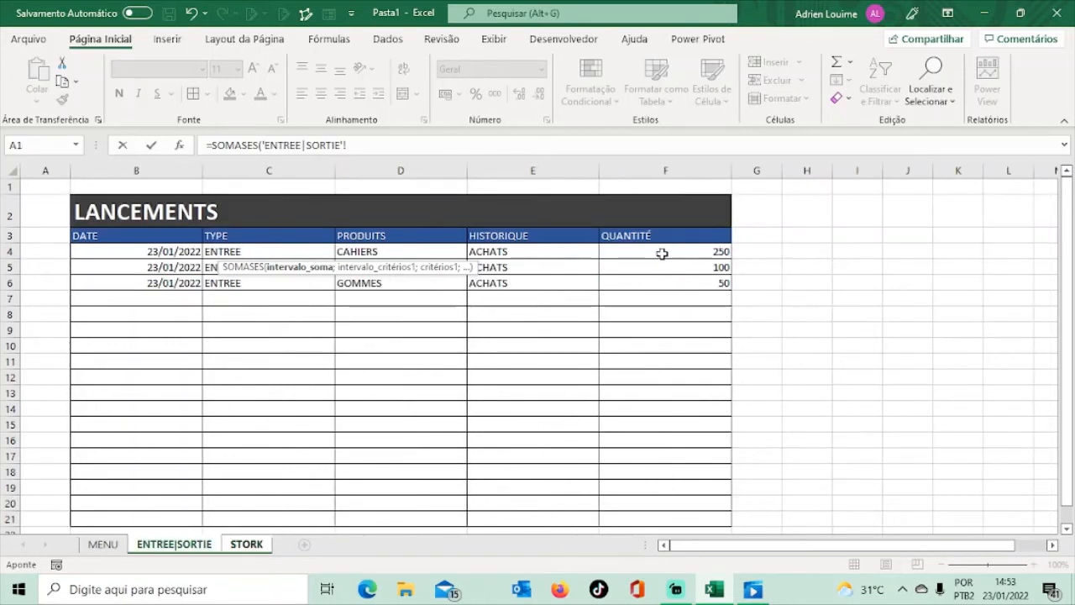
pyautogui.moveTo(662, 253); pyautogui.dragTo(683, 286)
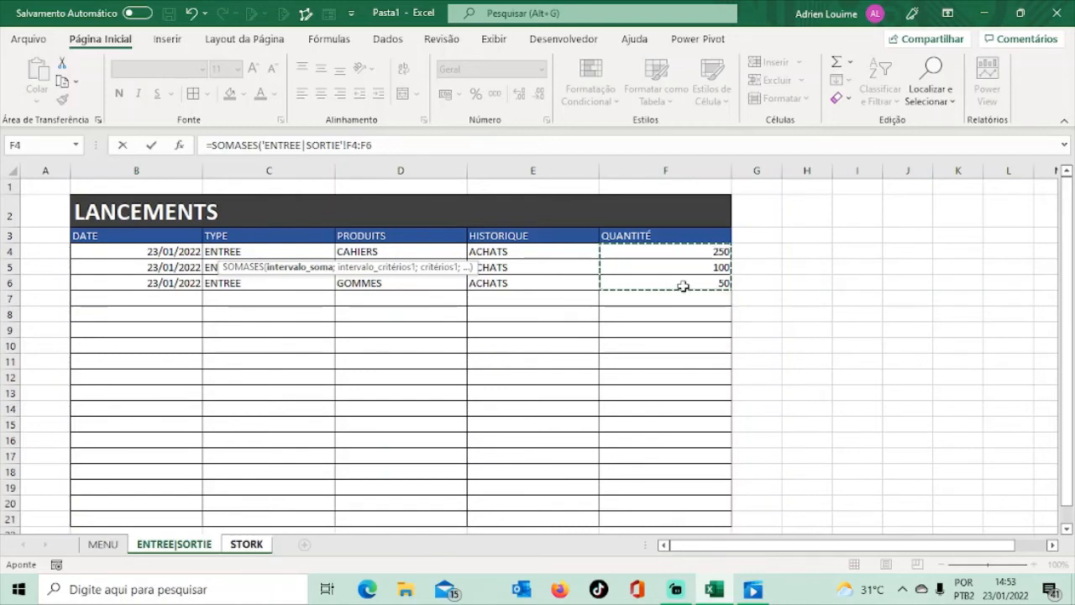
pyautogui.write(';')
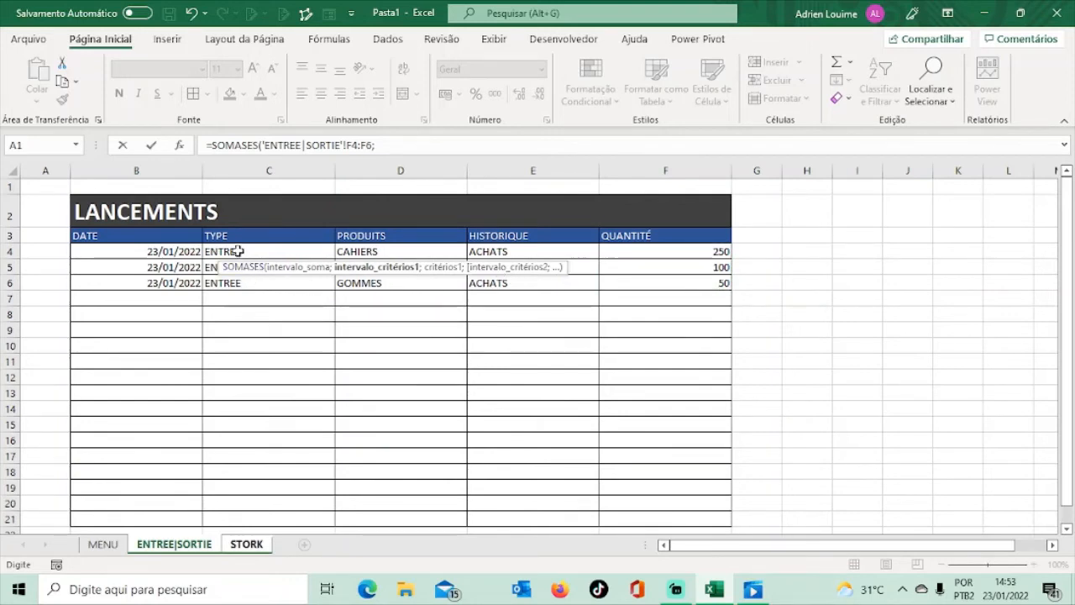
# Step: Add the first SOMASES condition, matching types C4:C6 on ENTREE|SORTIE against the ENTREE header as the absolute reference STORK!$D$3
pyautogui.moveTo(239, 252); pyautogui.dragTo(237, 277)
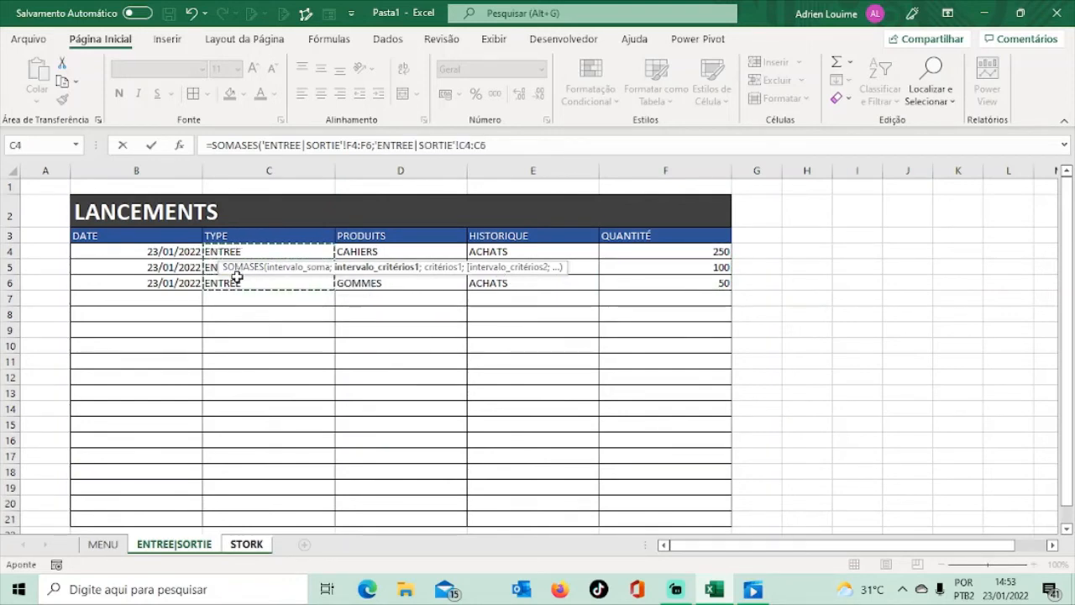
pyautogui.write(';')
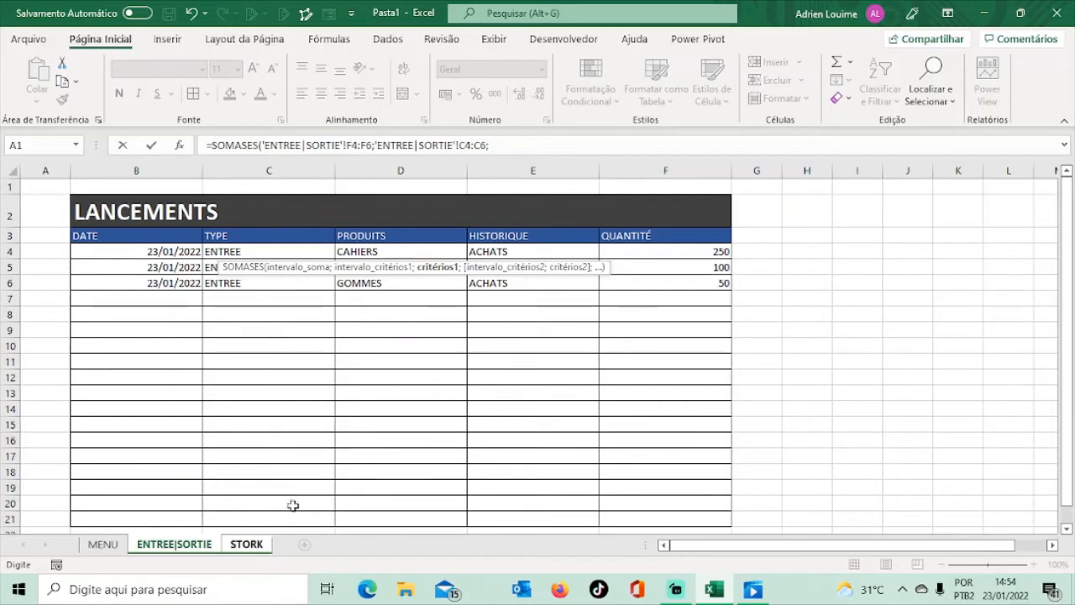
pyautogui.click(251, 545)
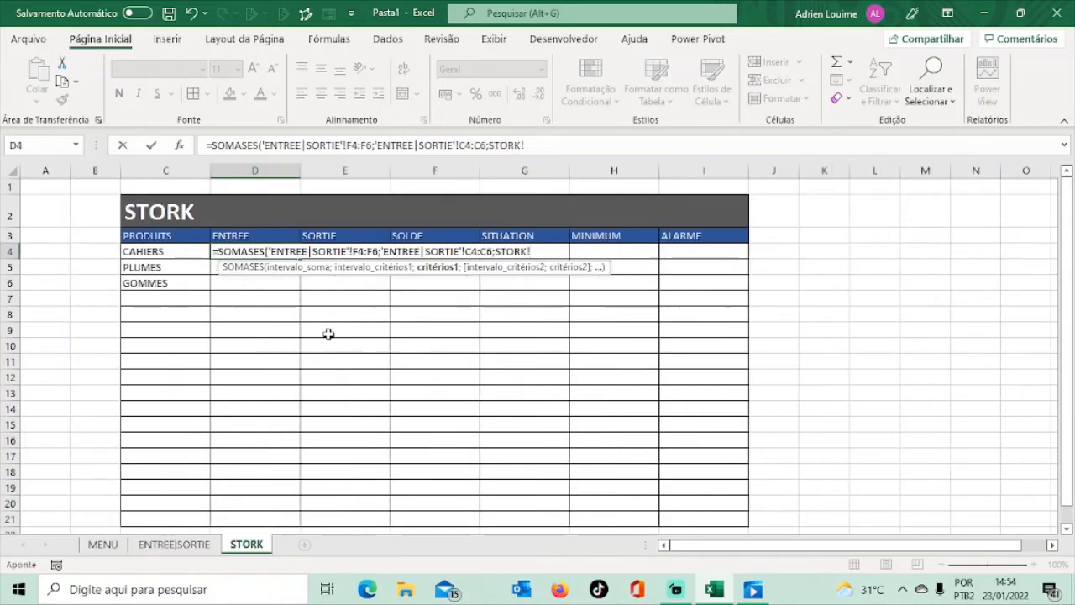
pyautogui.click(254, 235)
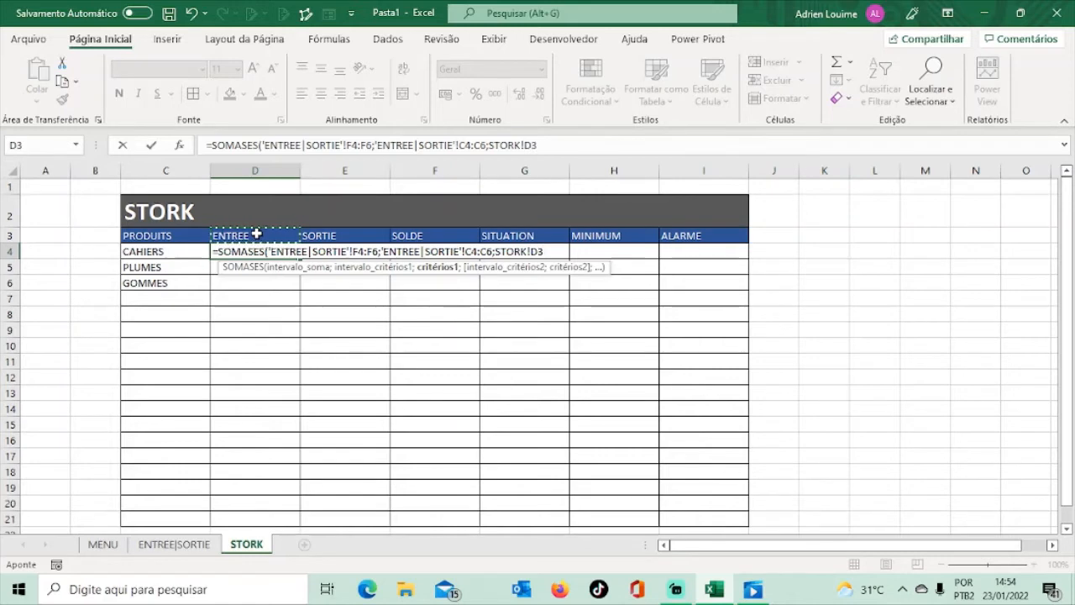
pyautogui.click(532, 147)
pyautogui.click(532, 147)
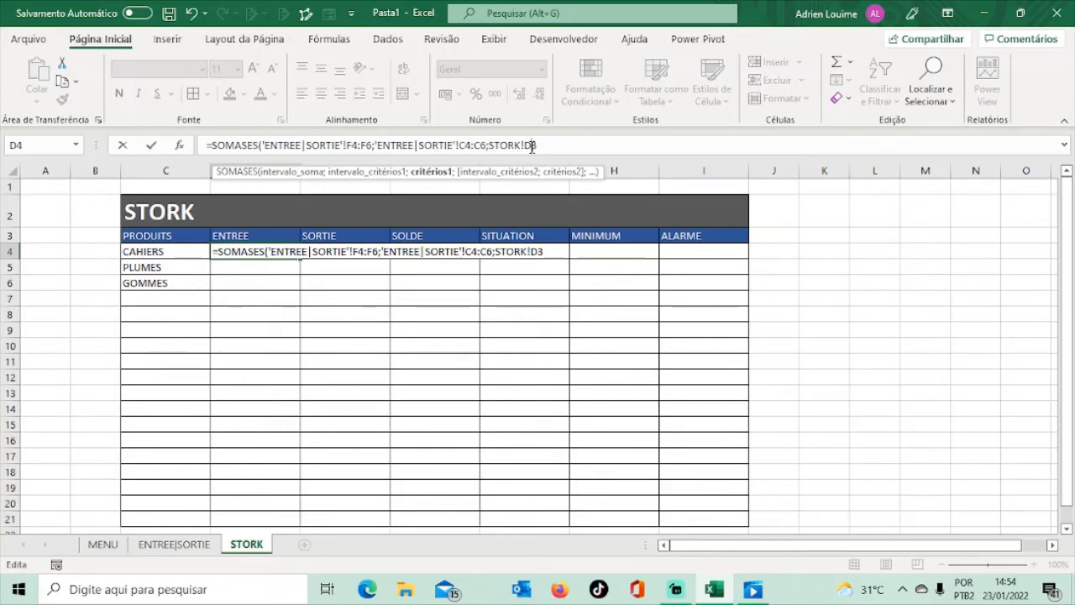
pyautogui.press('F4')
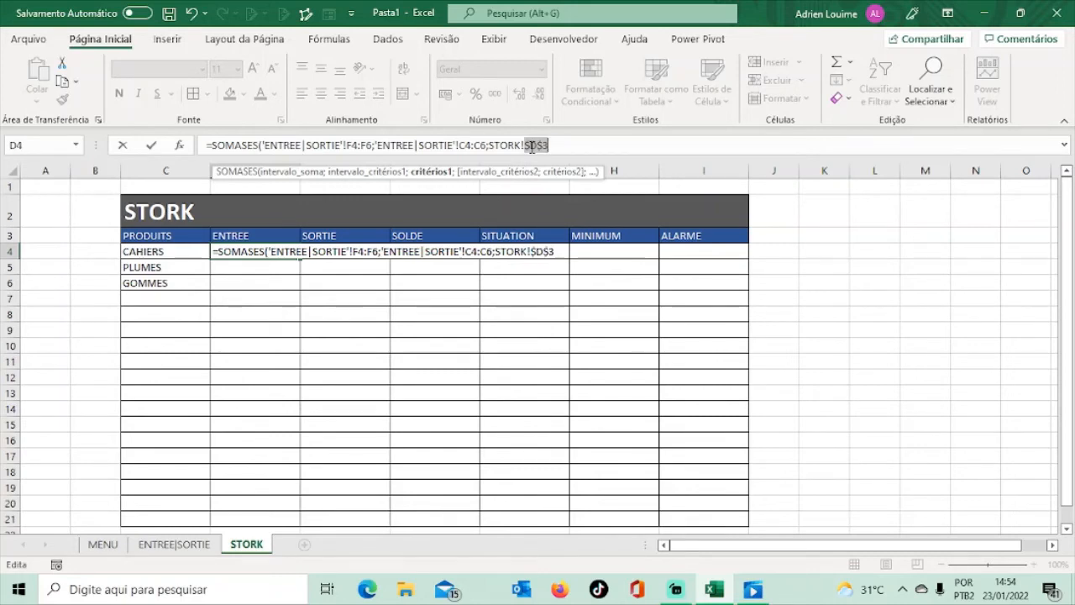
pyautogui.click(579, 145)
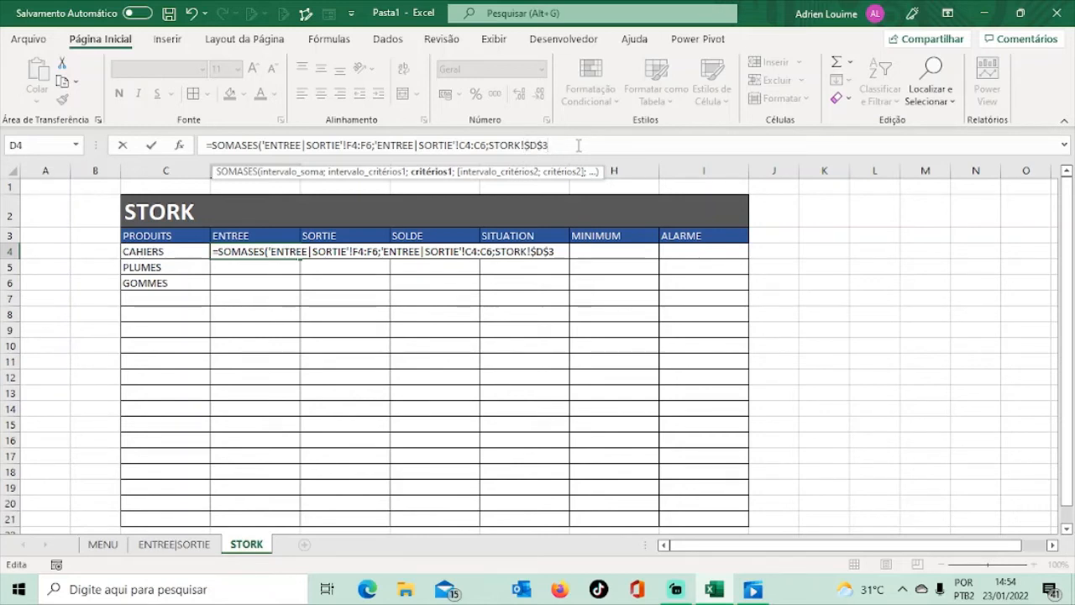
pyautogui.write(';')
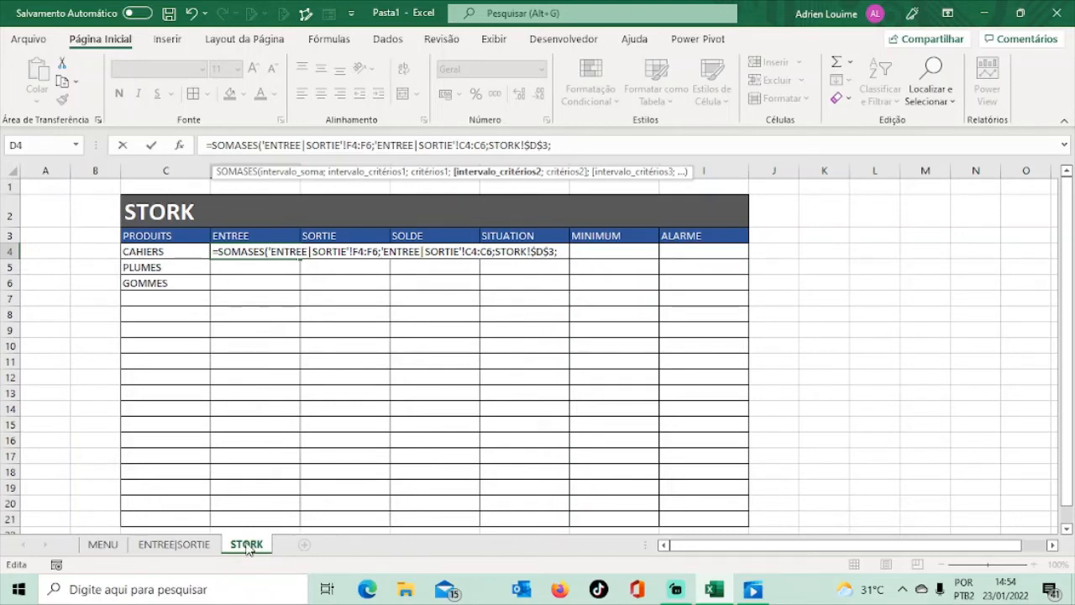
# Step: Finish D4's SOMASES formula with a second condition matching products D4:D6 on ENTREE|SORTIE against STORK!C4
pyautogui.click(206, 551)
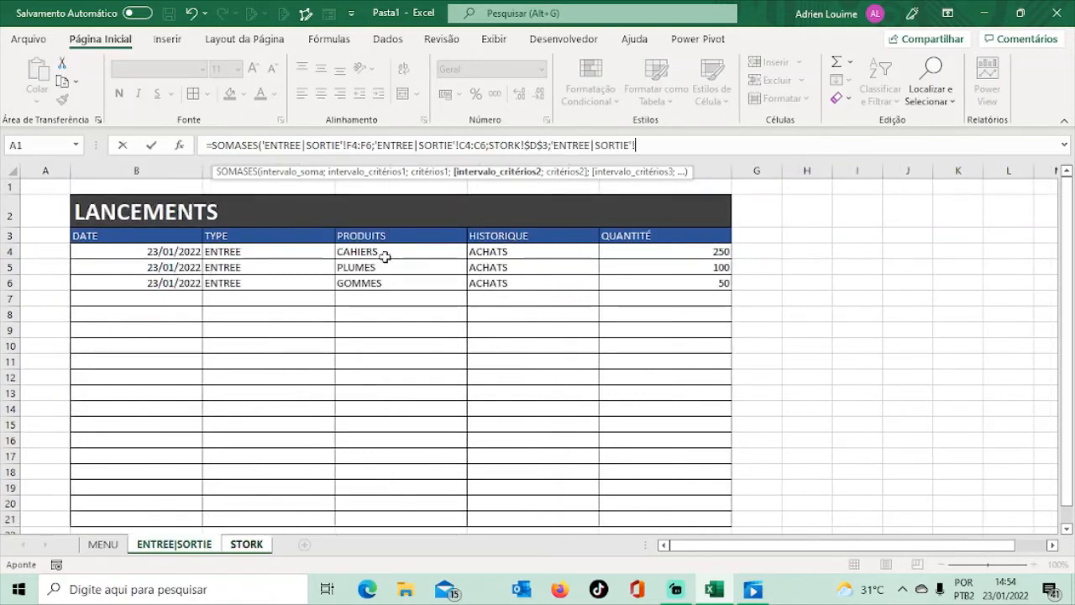
pyautogui.moveTo(371, 252); pyautogui.dragTo(374, 280)
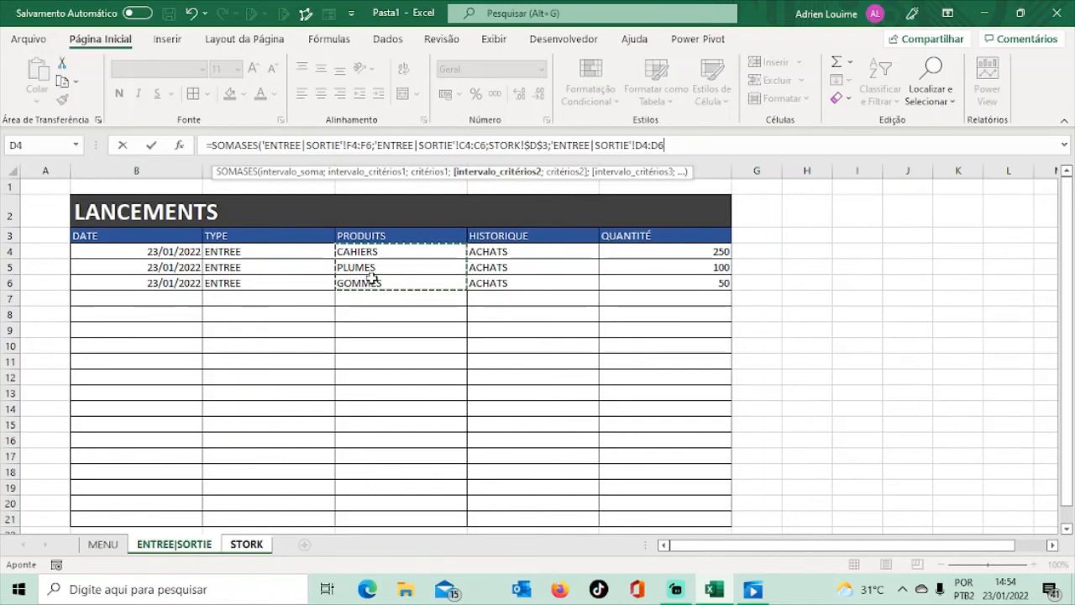
pyautogui.write(';')
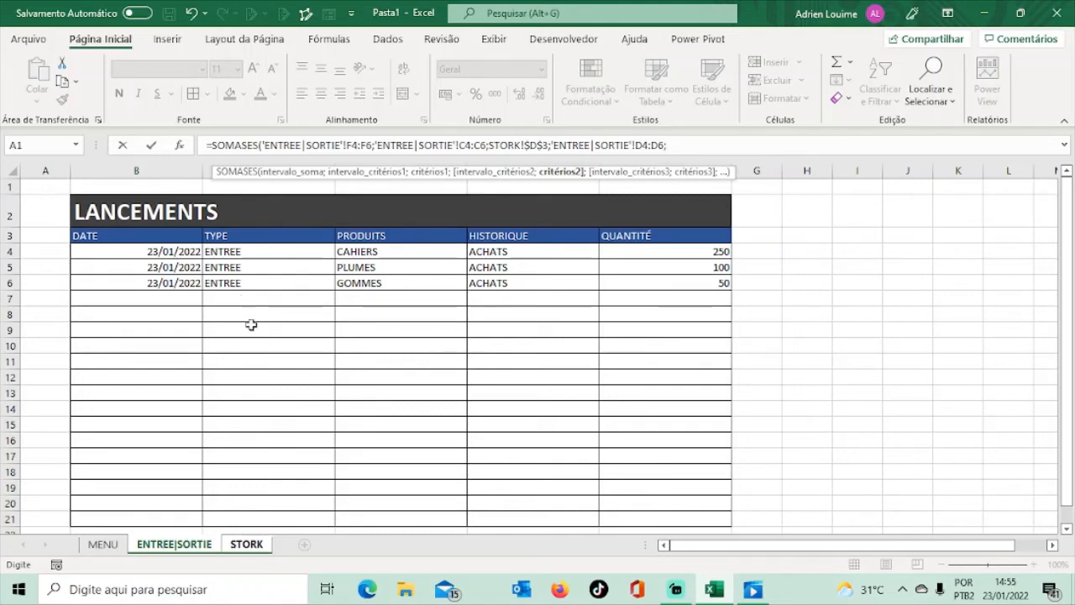
pyautogui.click(246, 544)
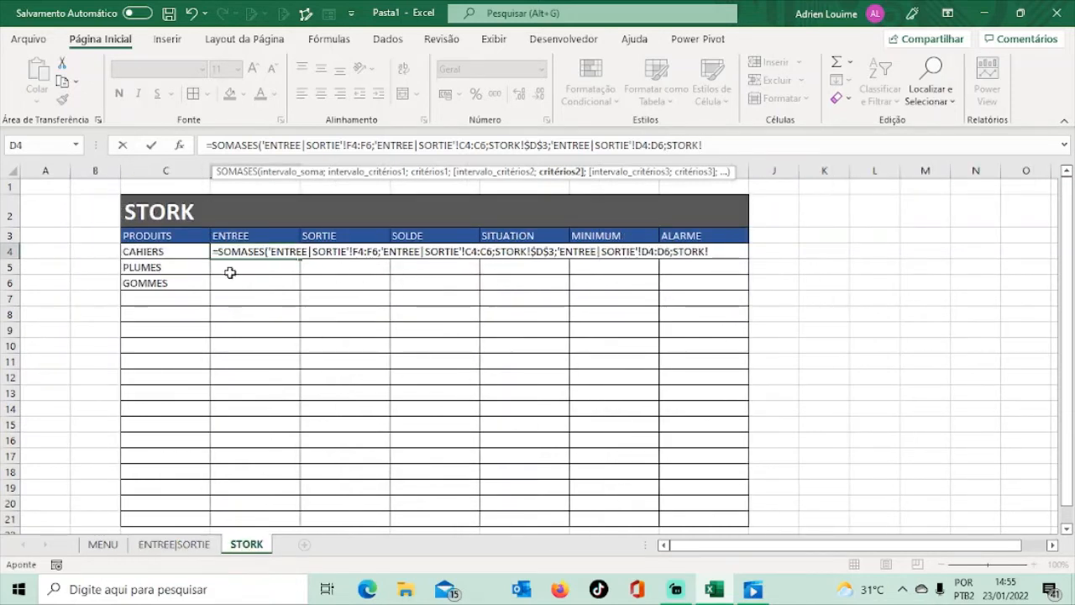
pyautogui.click(167, 253)
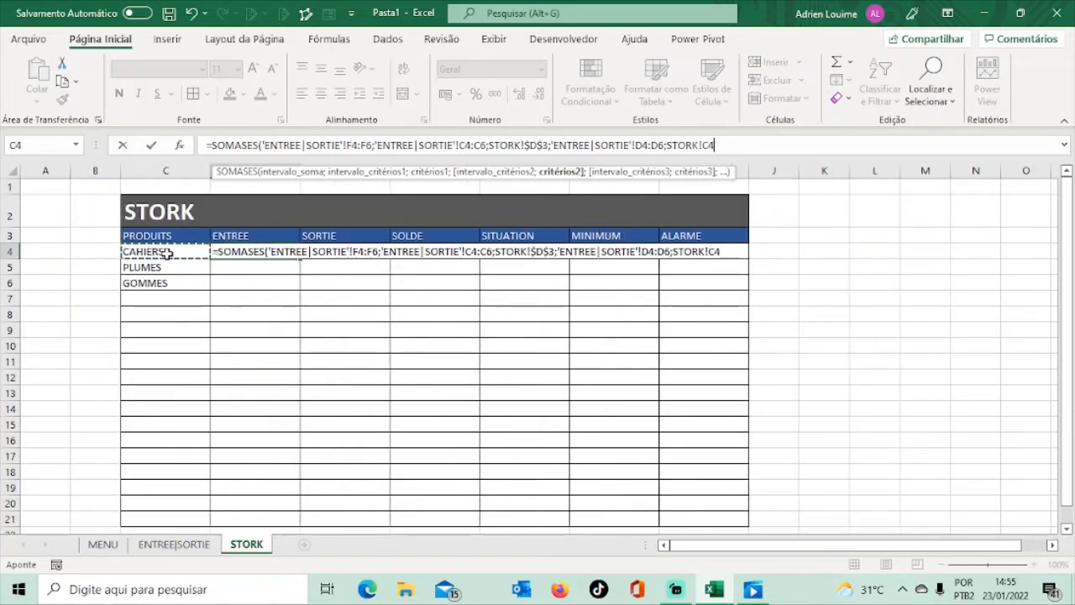
pyautogui.write(')')
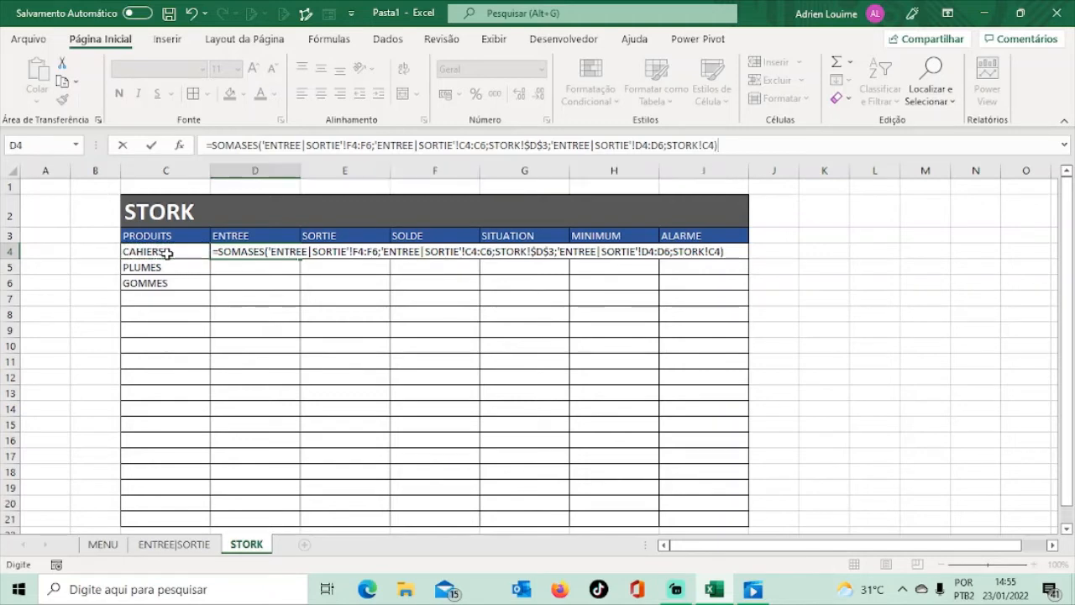
pyautogui.press('Return')
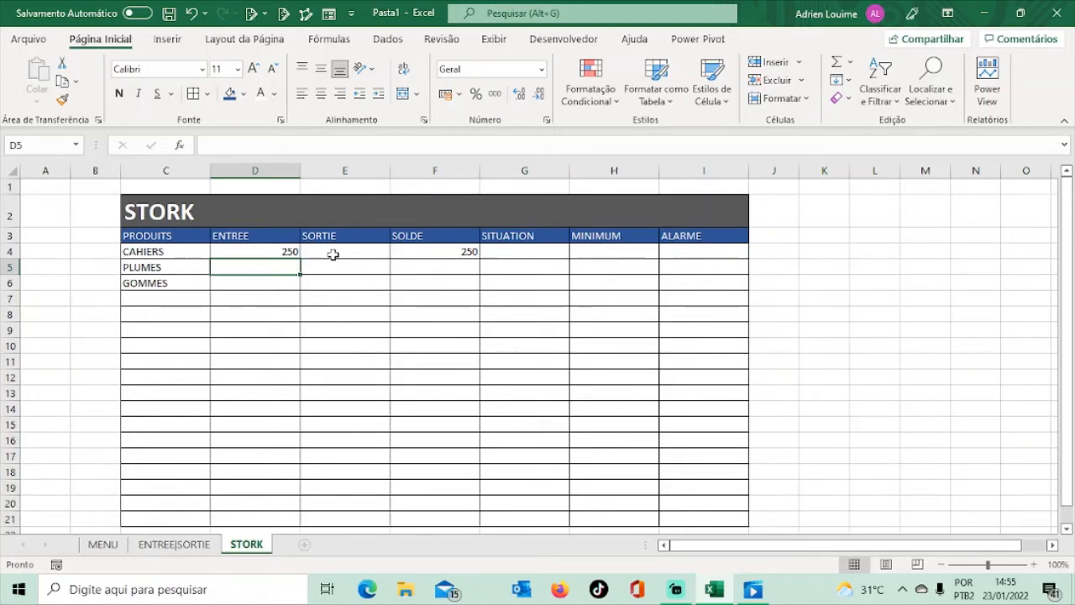
# Step: Begin a SOMASES formula in the SORTIE cell E4 with the quantities F4:F6 of the ENTREE|SORTIE sheet as the sum range
pyautogui.click(334, 254)
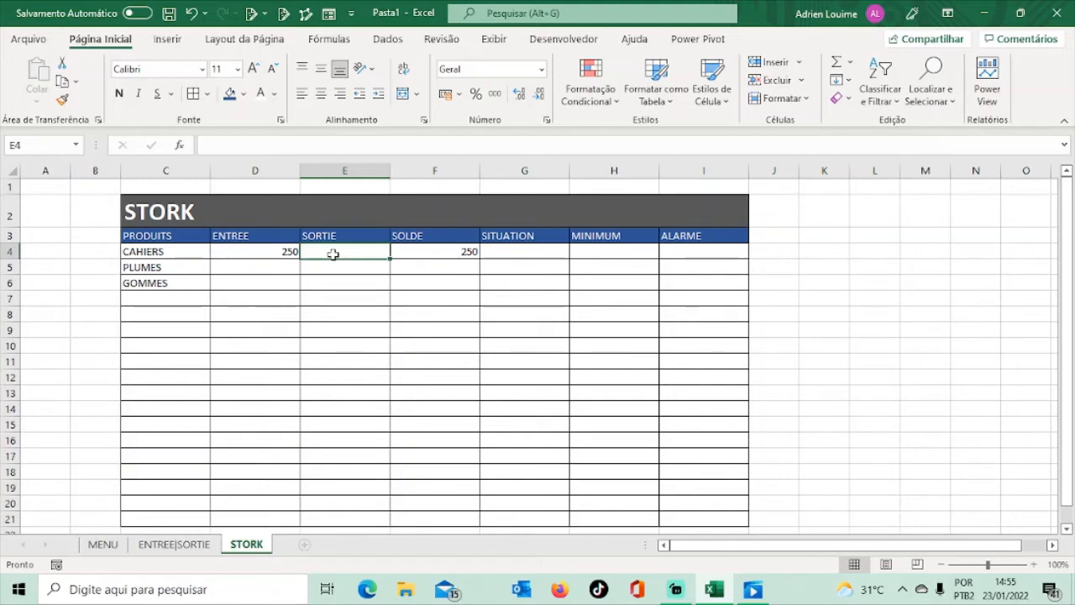
pyautogui.write('=')
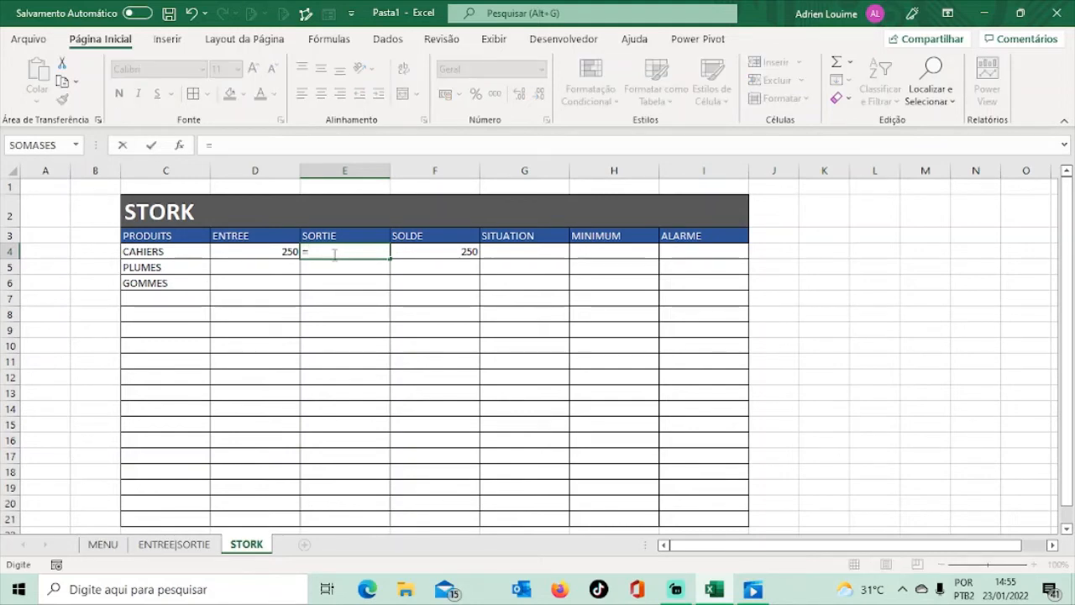
pyautogui.write('SOM')
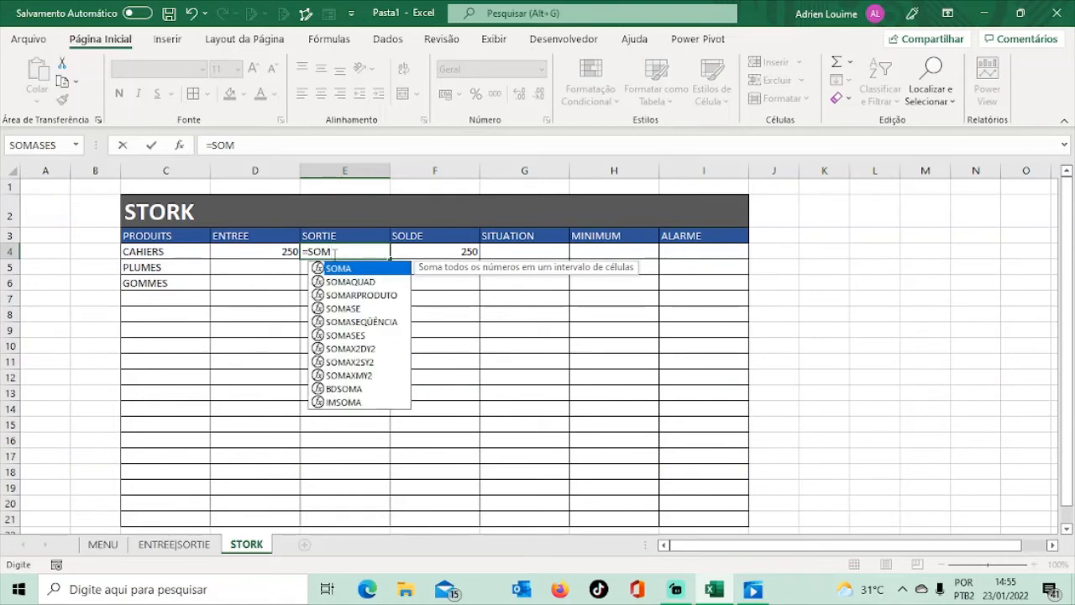
pyautogui.write('ASES')
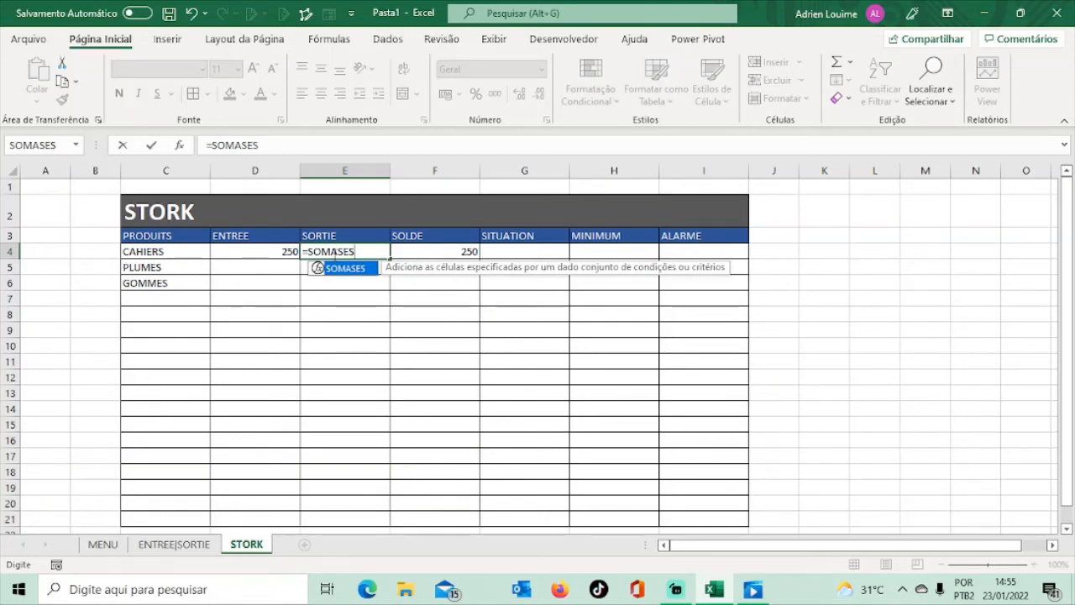
pyautogui.write('(')
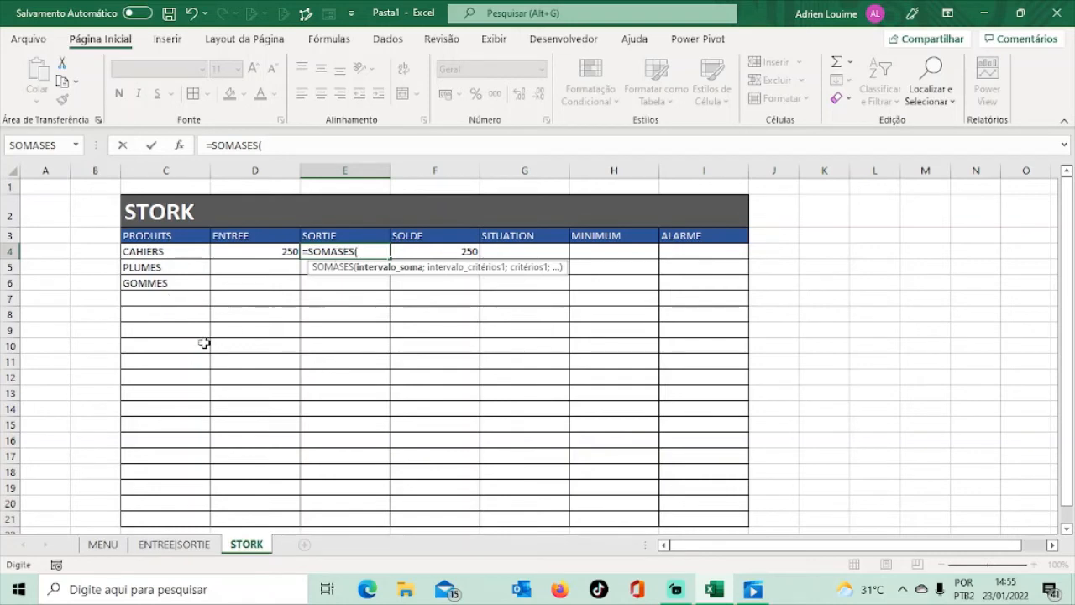
pyautogui.click(188, 548)
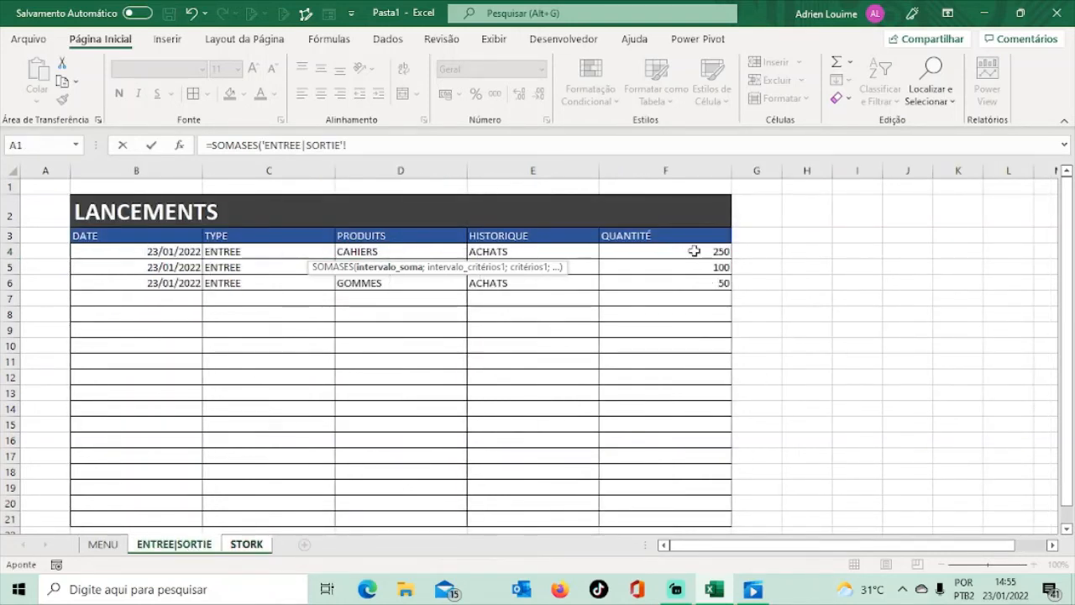
pyautogui.moveTo(694, 251); pyautogui.dragTo(695, 284)
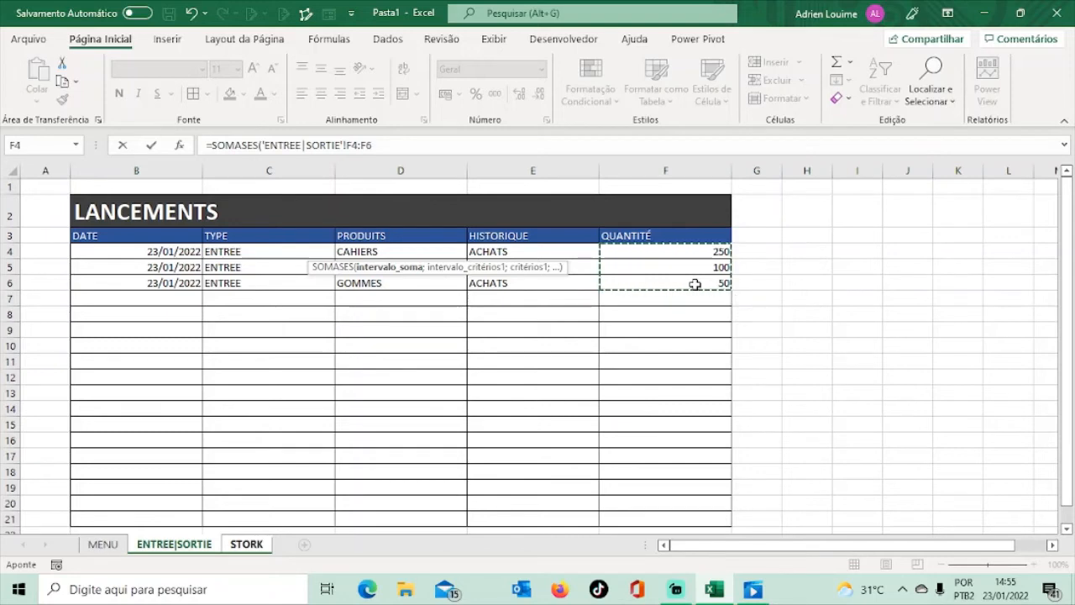
pyautogui.write(';')
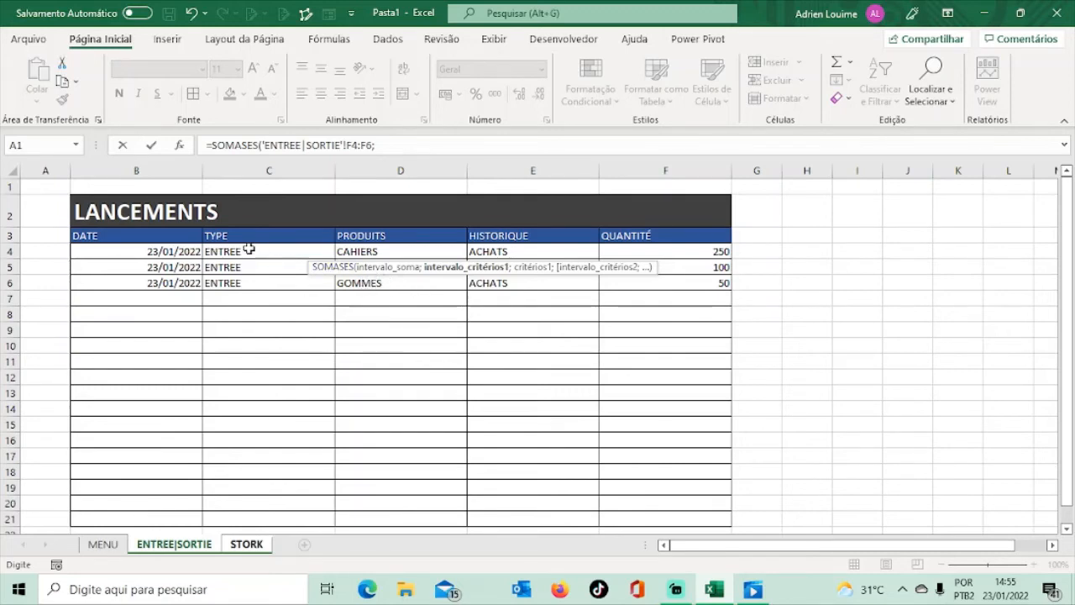
# Step: Add E4's first SOMASES condition, matching types C4:C6 on ENTREE|SORTIE against the SORTIE header as the absolute reference STORK!$E$3
pyautogui.moveTo(247, 246); pyautogui.dragTo(248, 274)
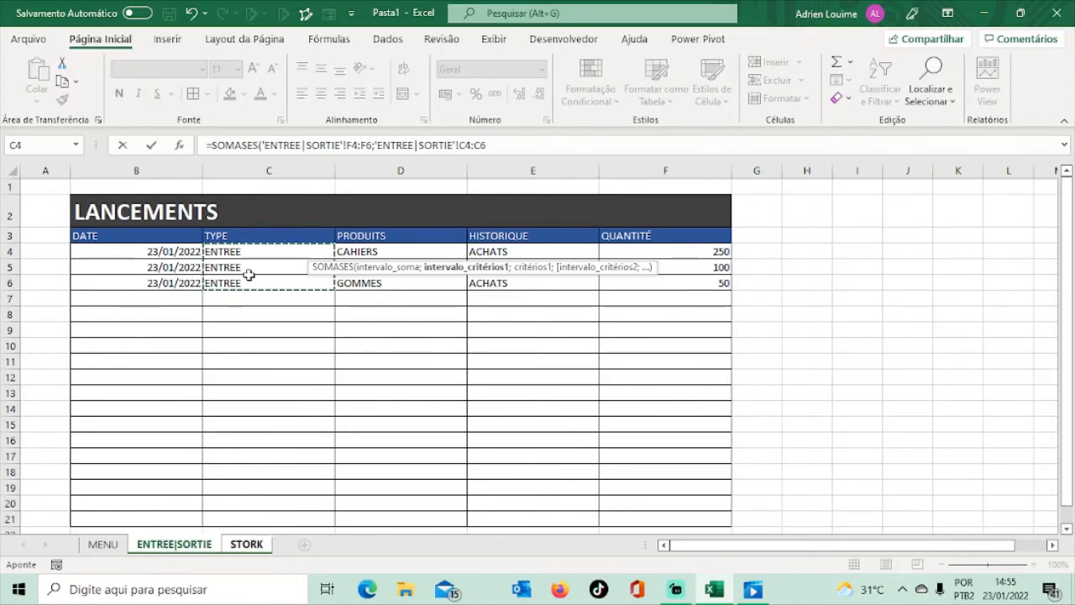
pyautogui.write(';')
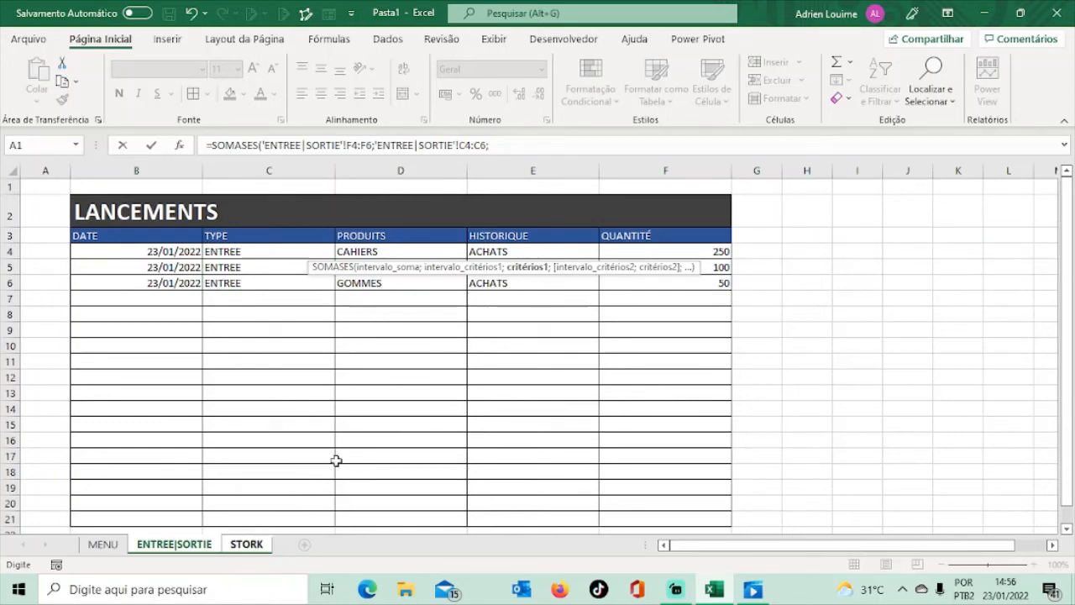
pyautogui.click(246, 545)
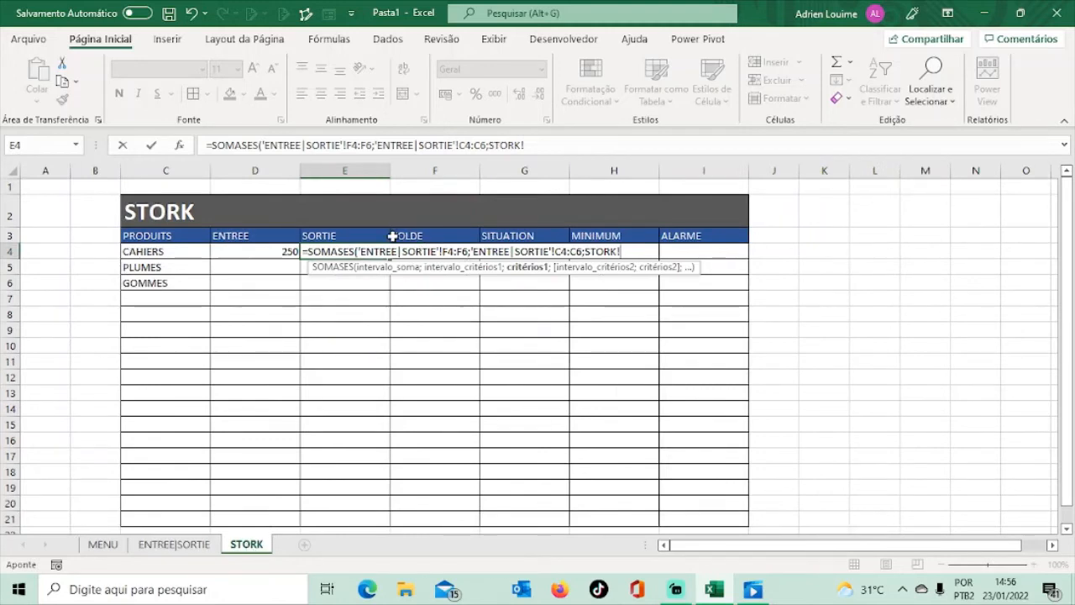
pyautogui.click(351, 236)
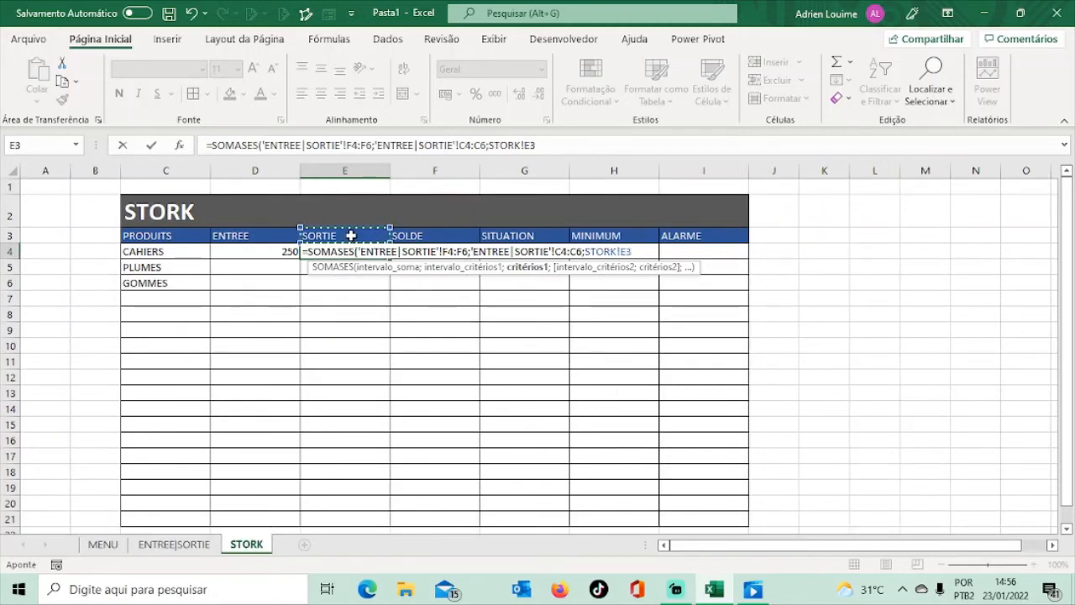
pyautogui.click(531, 145)
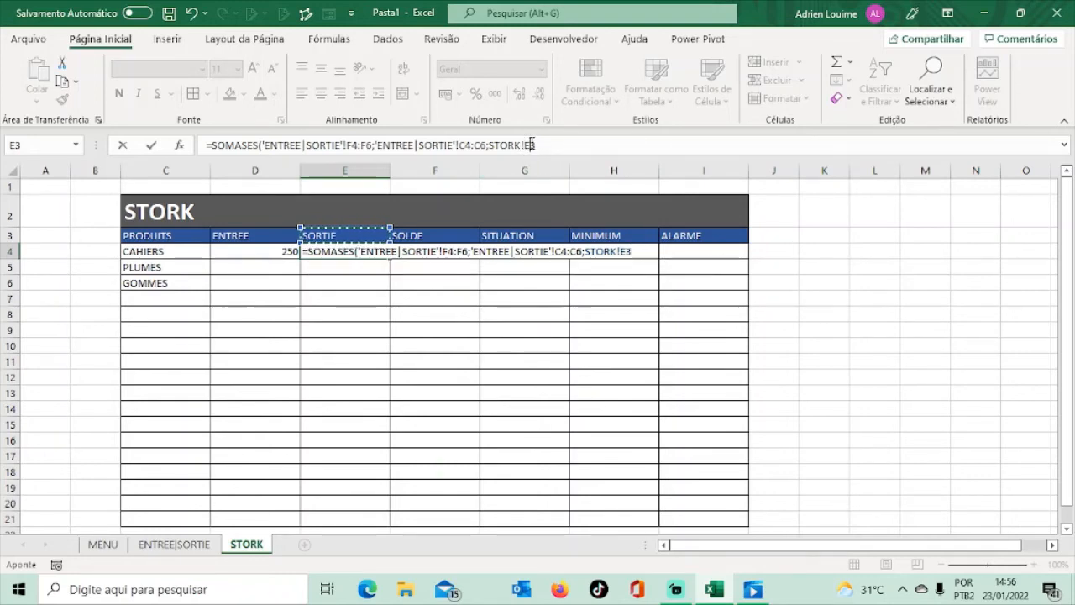
pyautogui.click(531, 145)
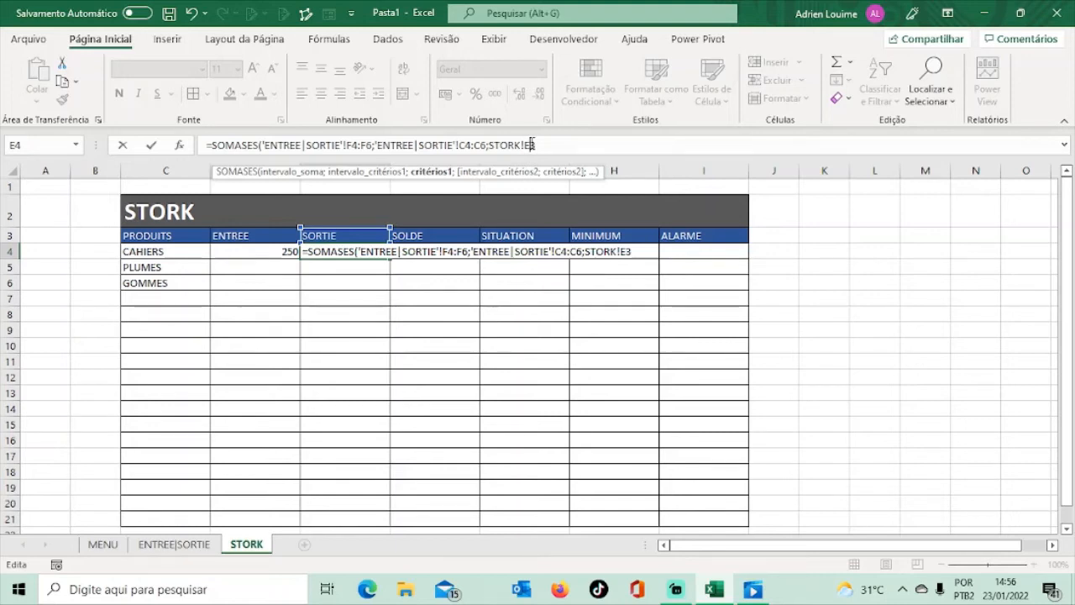
pyautogui.press('F4')
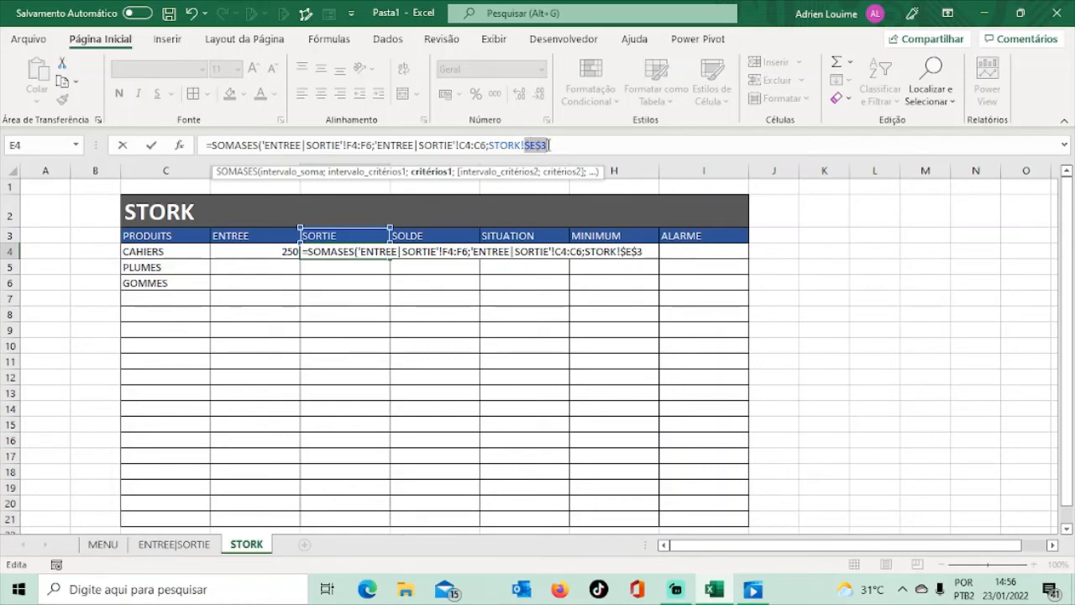
pyautogui.click(549, 145)
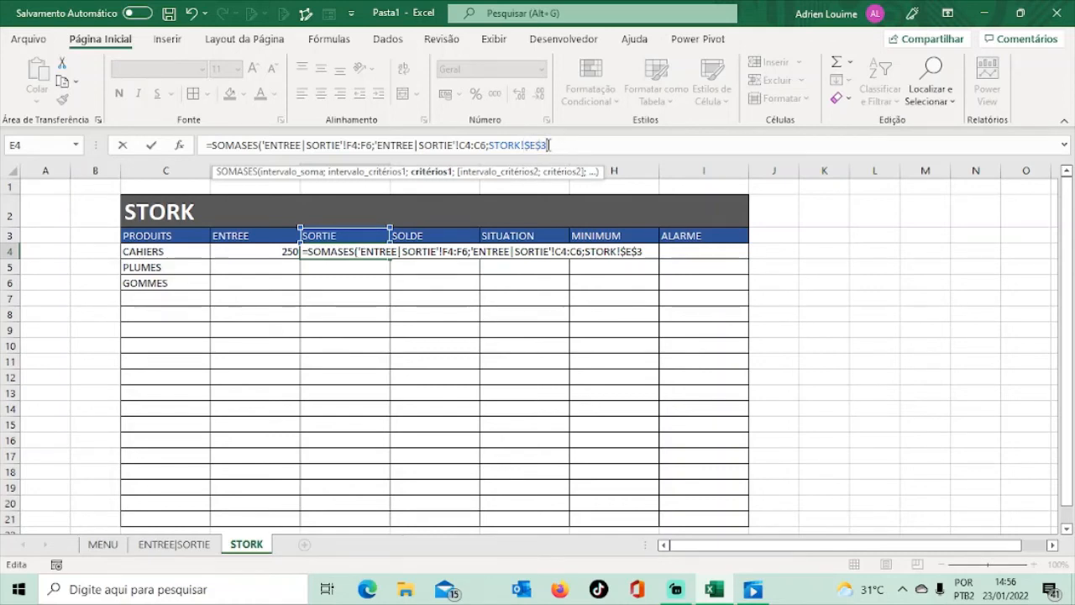
pyautogui.write(';')
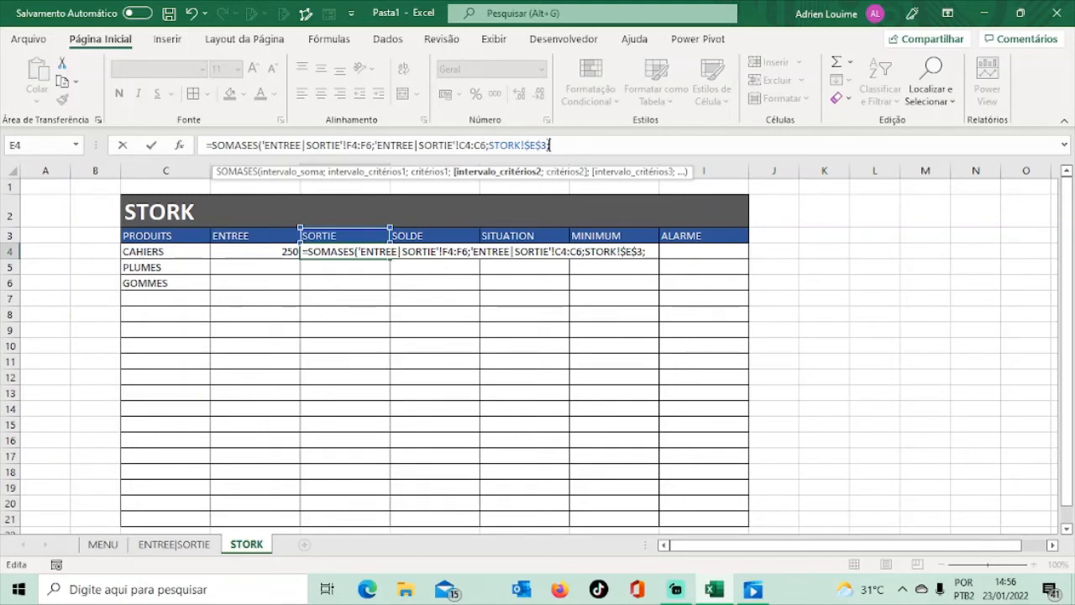
# Step: Finish E4's SOMASES formula with a second condition matching products D4:D6 on ENTREE|SORTIE against STORK!C4
pyautogui.click(190, 546)
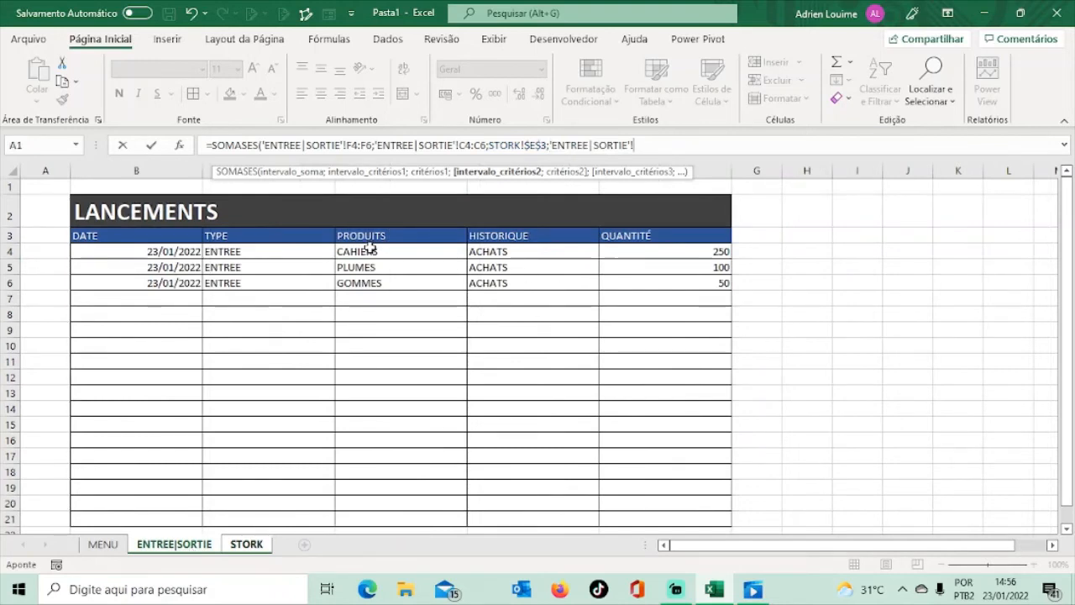
pyautogui.moveTo(369, 249); pyautogui.dragTo(363, 285)
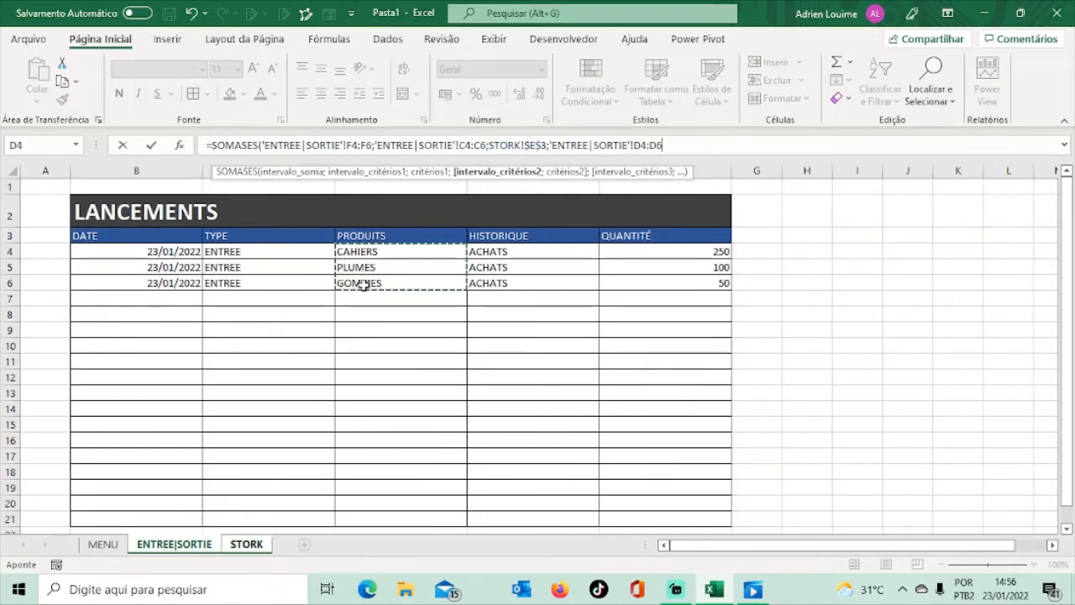
pyautogui.write(';')
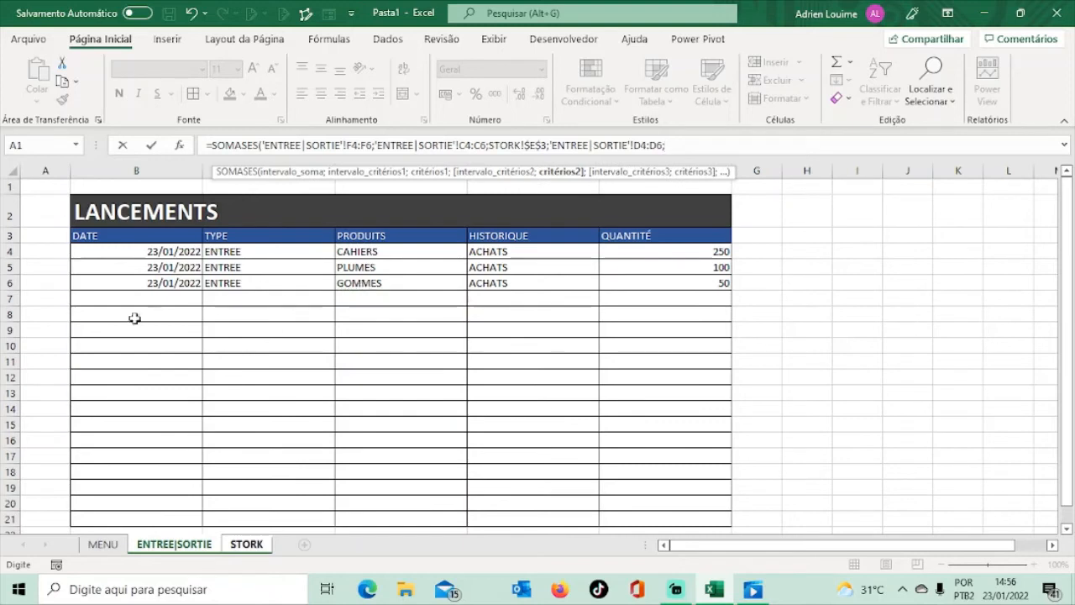
pyautogui.click(254, 546)
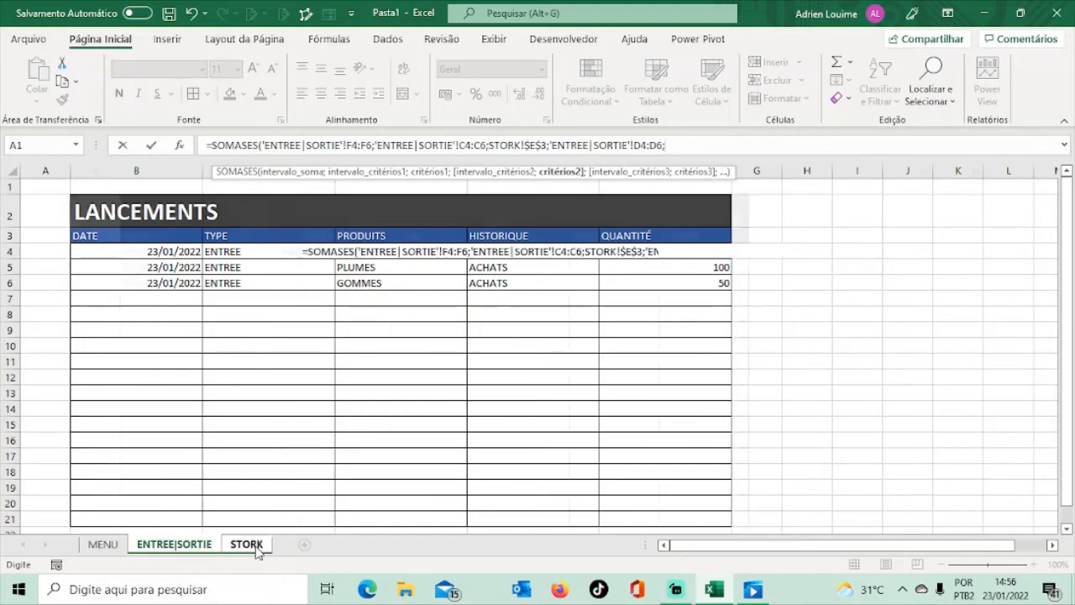
pyautogui.click(169, 250)
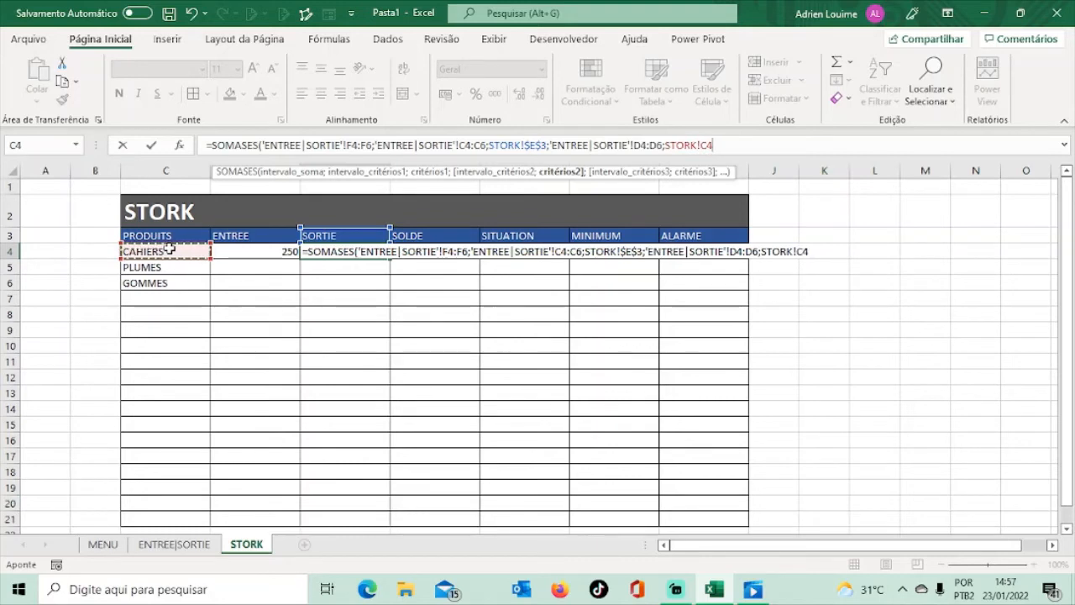
pyautogui.write(')')
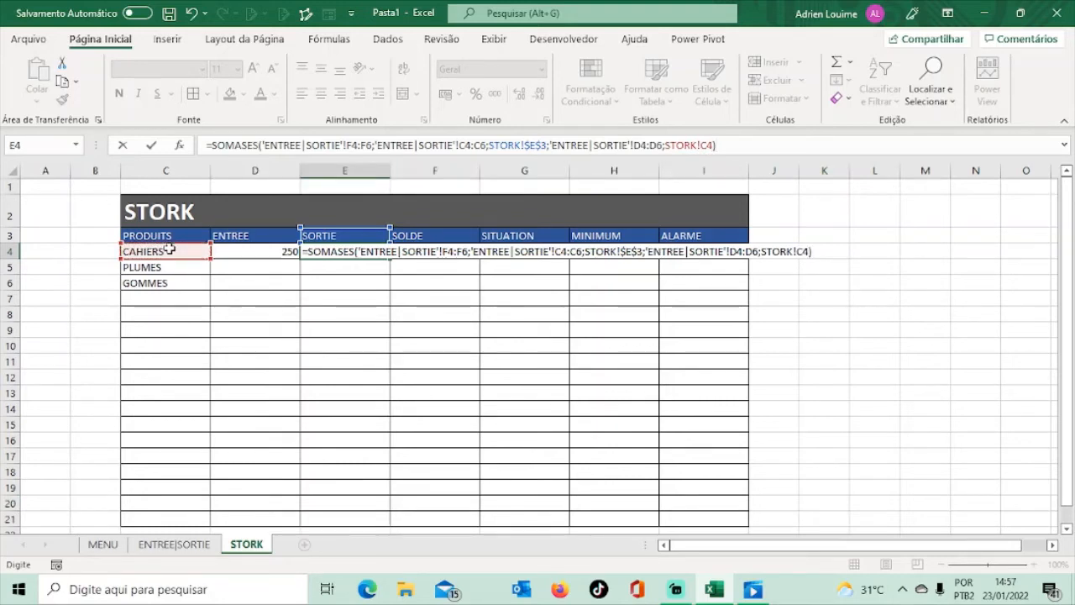
pyautogui.press('Return')
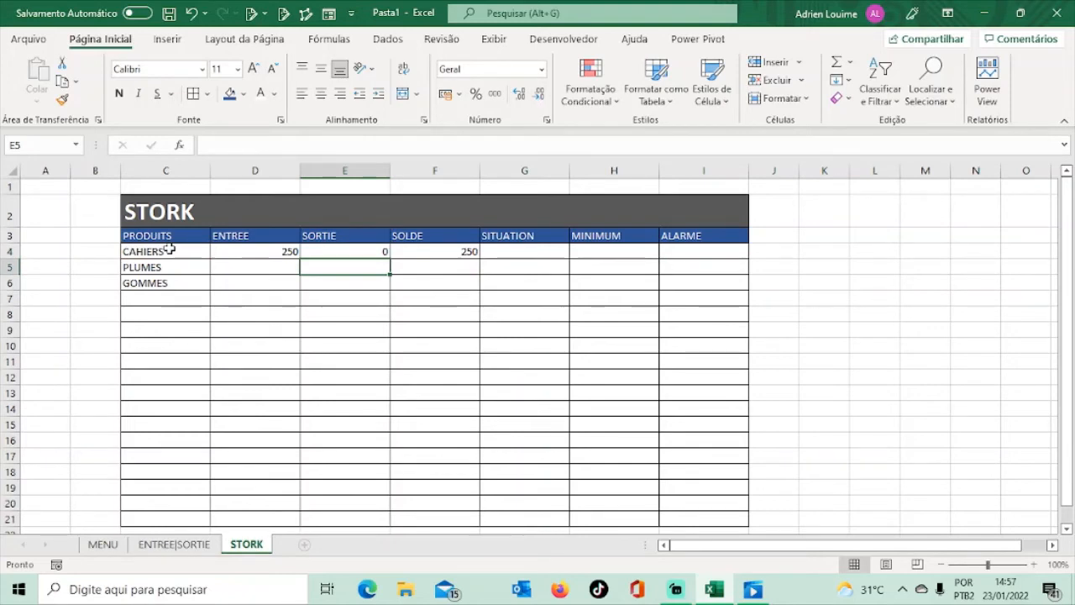
# Step: Copy the CAHIERS formulas in D4:F4 down to the PLUMES and GOMMES rows, through row 6
pyautogui.click(221, 252)
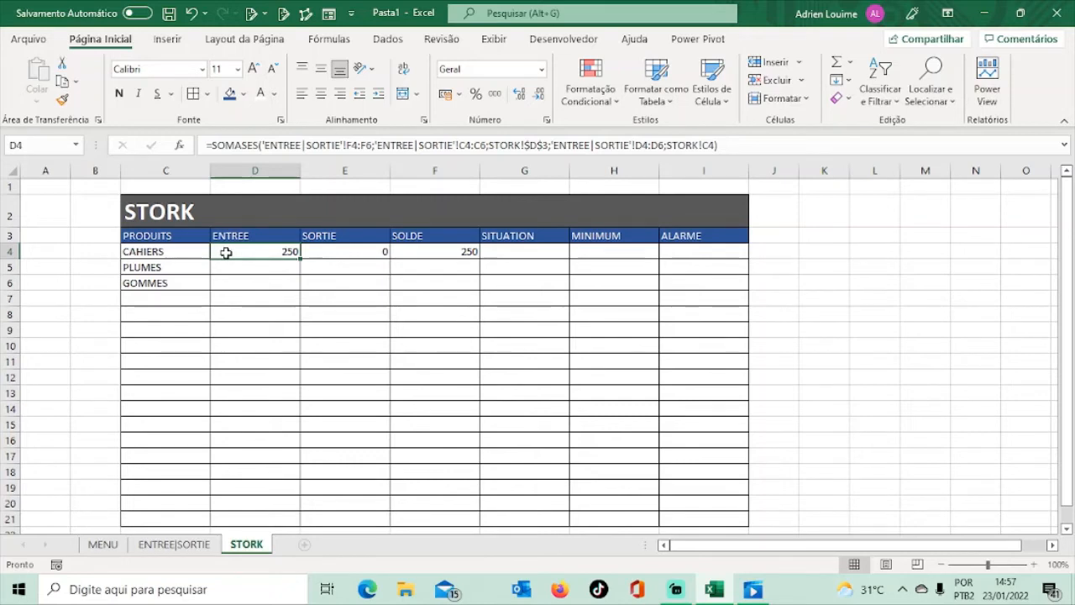
pyautogui.moveTo(223, 252); pyautogui.dragTo(435, 248)
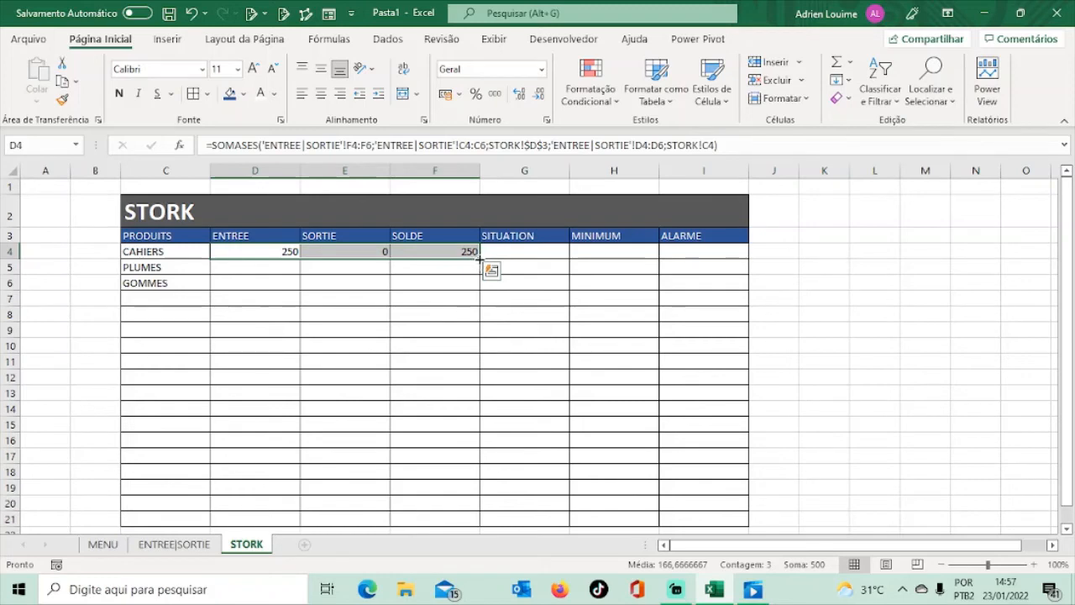
pyautogui.moveTo(479, 259); pyautogui.dragTo(480, 290)
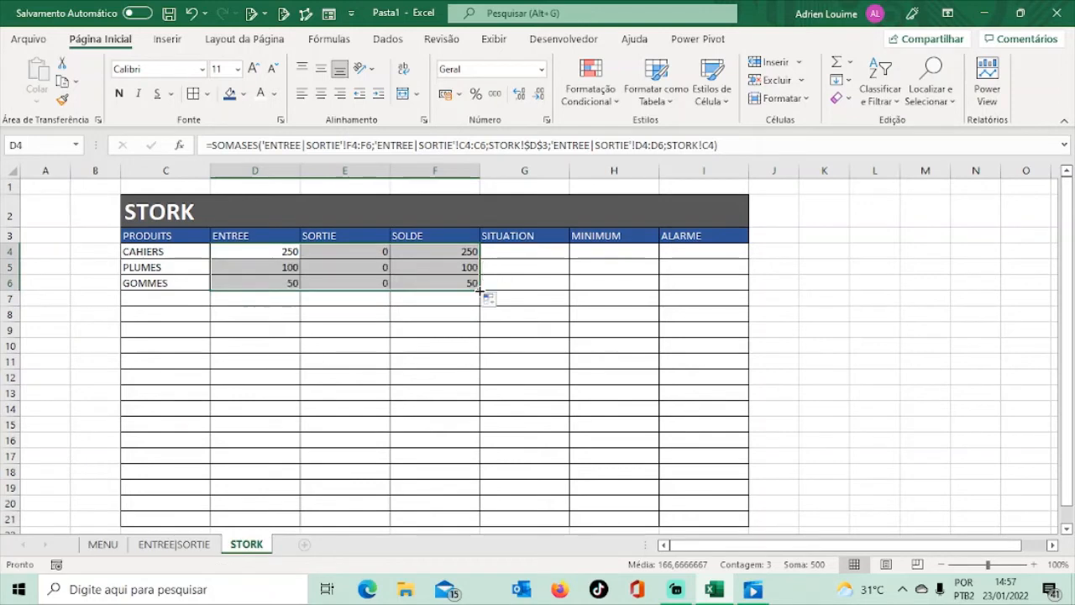
pyautogui.click(552, 319)
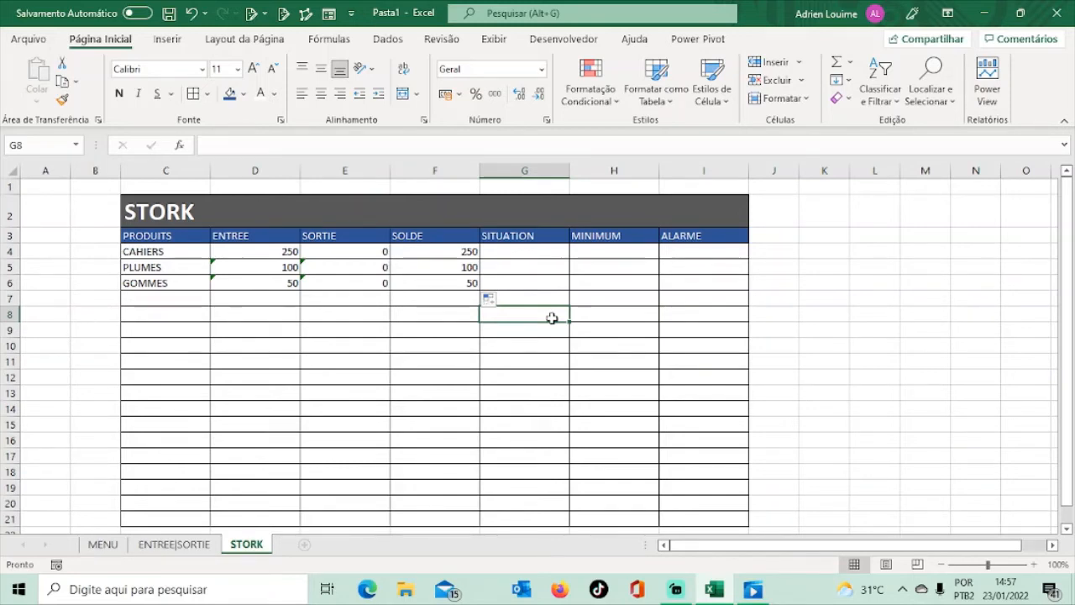
# Step: On the ENTREE|SORTIE sheet, start a LANCEMENTS entry in row 7 with date 24/01/2022 and type SORTIE
pyautogui.click(171, 546)
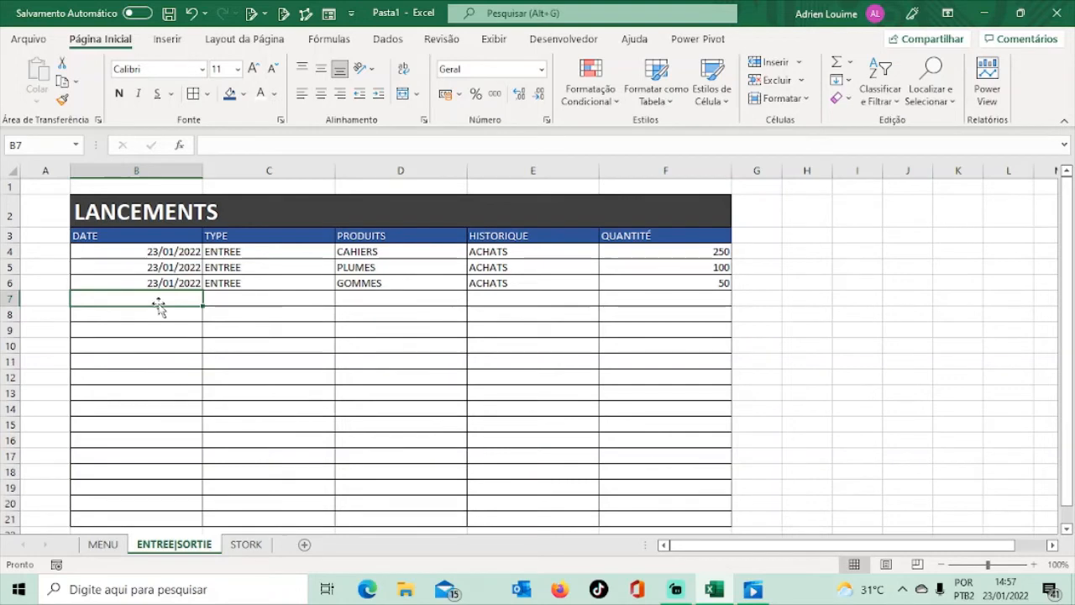
pyautogui.write('24')
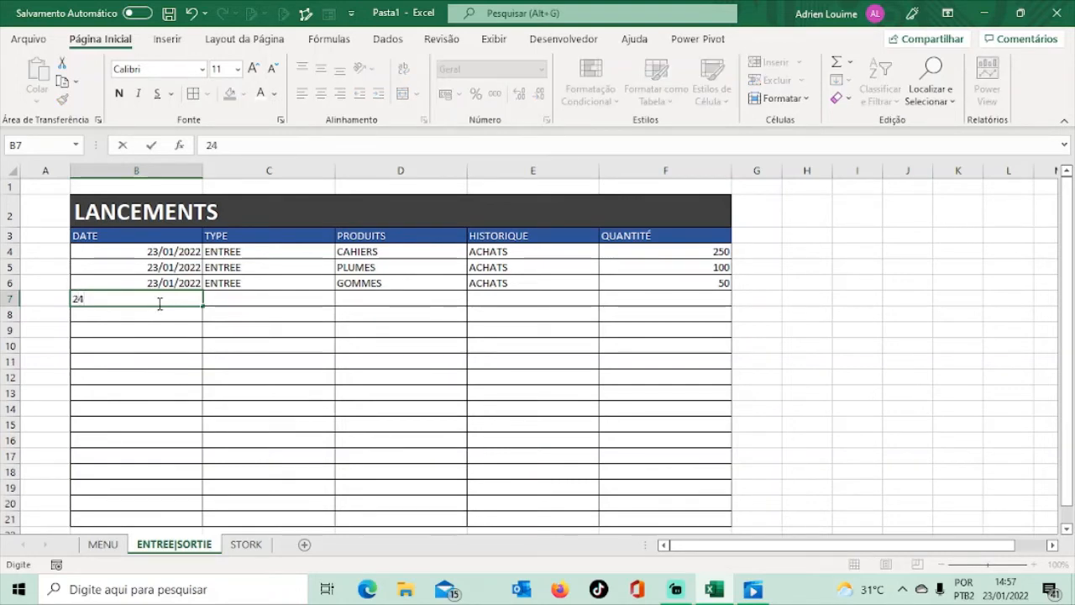
pyautogui.write('/01/')
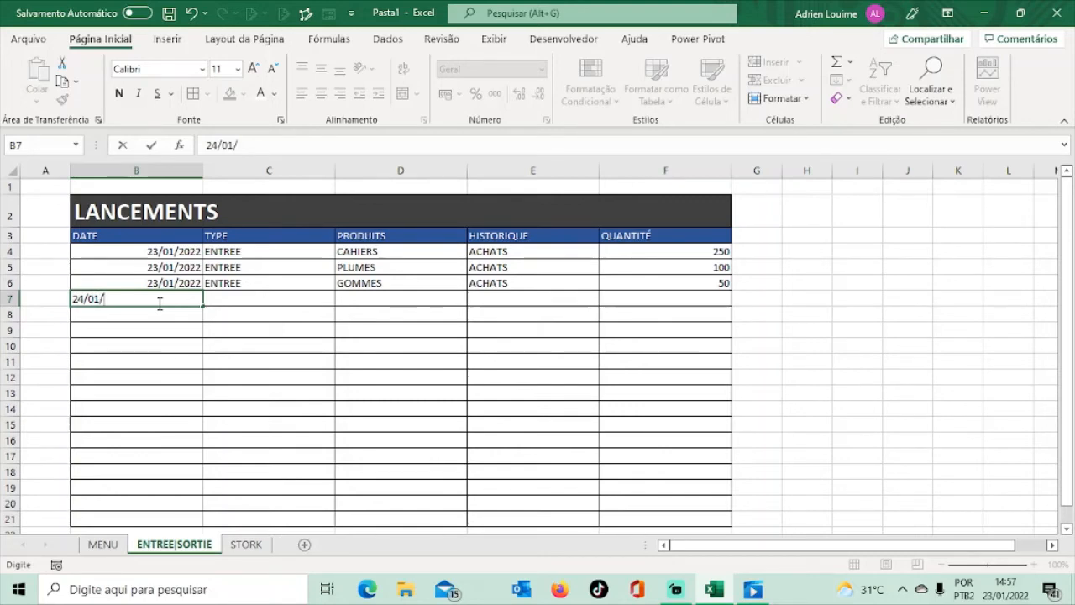
pyautogui.write('2')
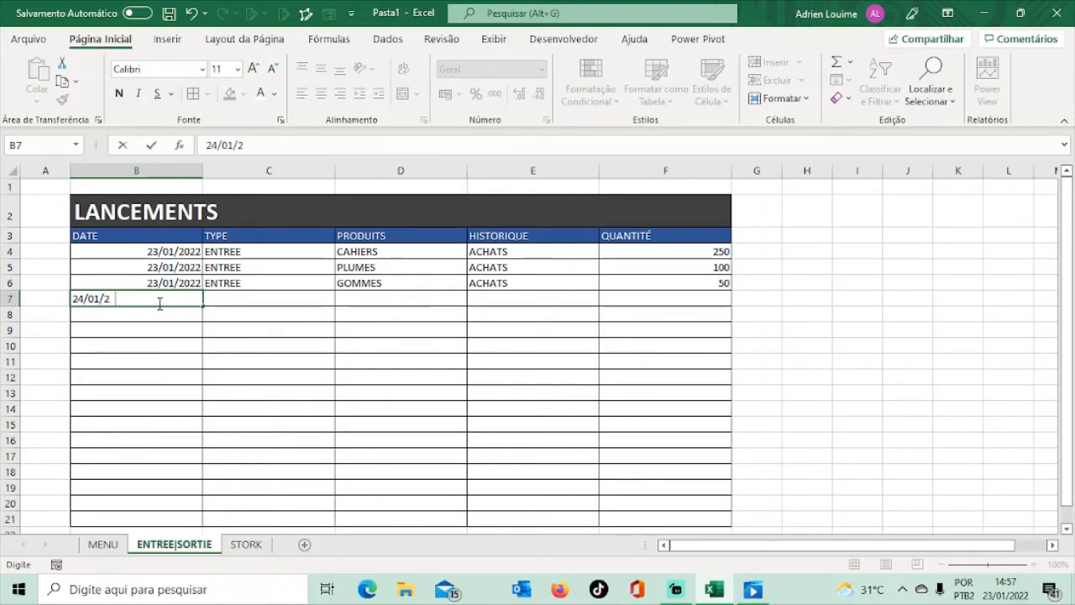
pyautogui.write('022')
pyautogui.press('Tab')
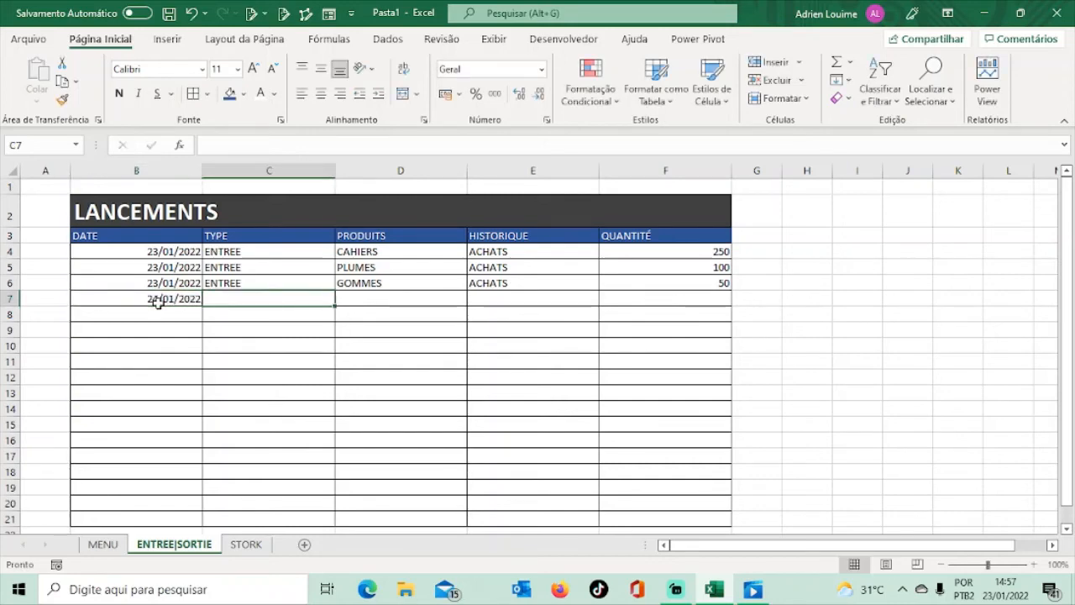
pyautogui.write('SO')
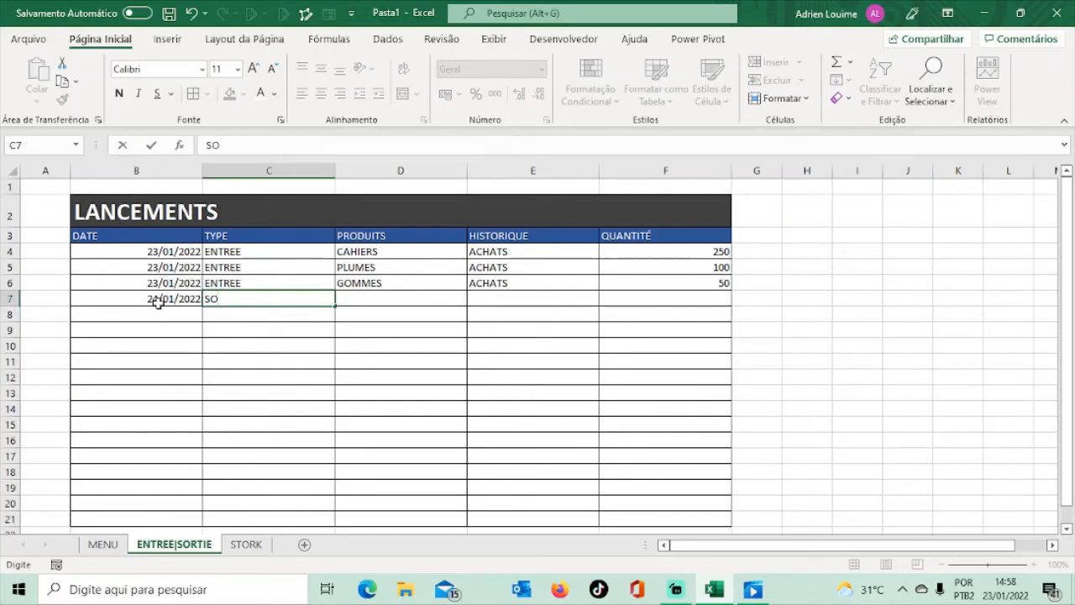
pyautogui.write('RTIE')
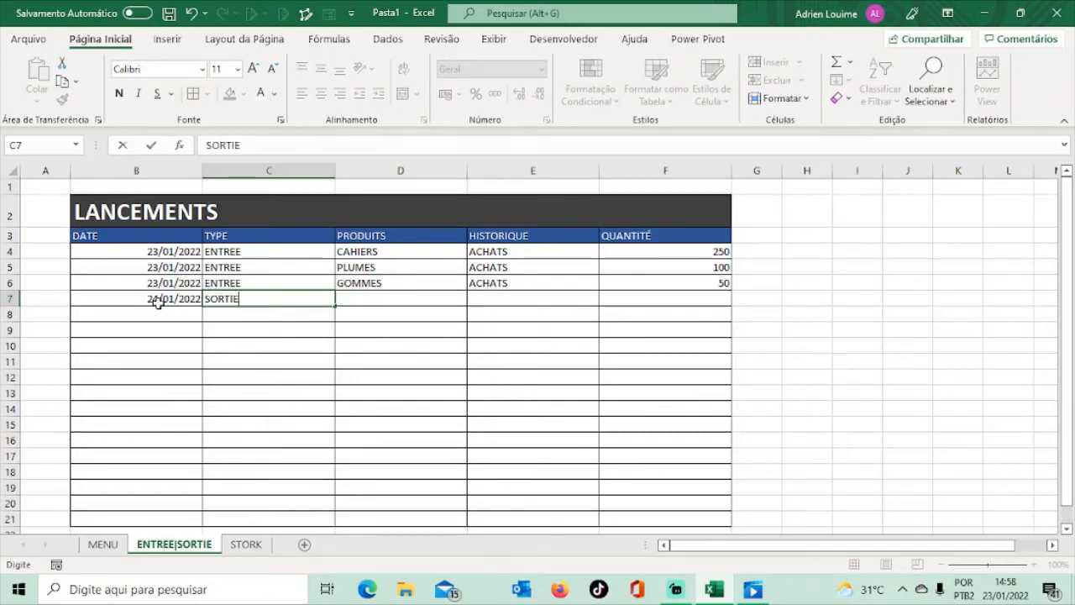
pyautogui.press('Tab')
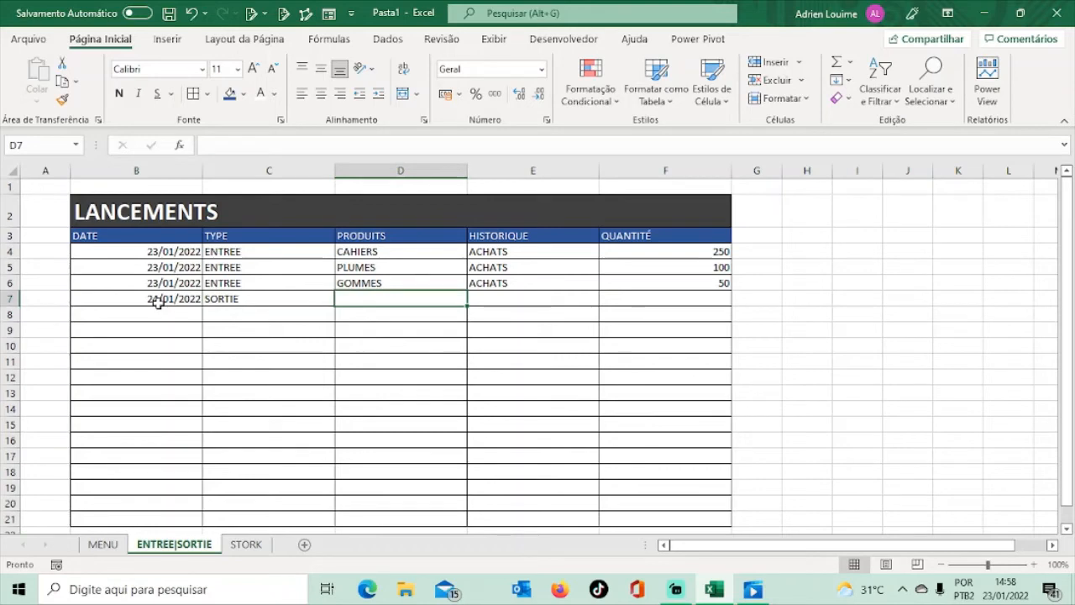
# Step: Complete row 7 with product PLUMES, historique VENTE and quantity 25, and check the updated STORK sheet
pyautogui.write('PLUMES')
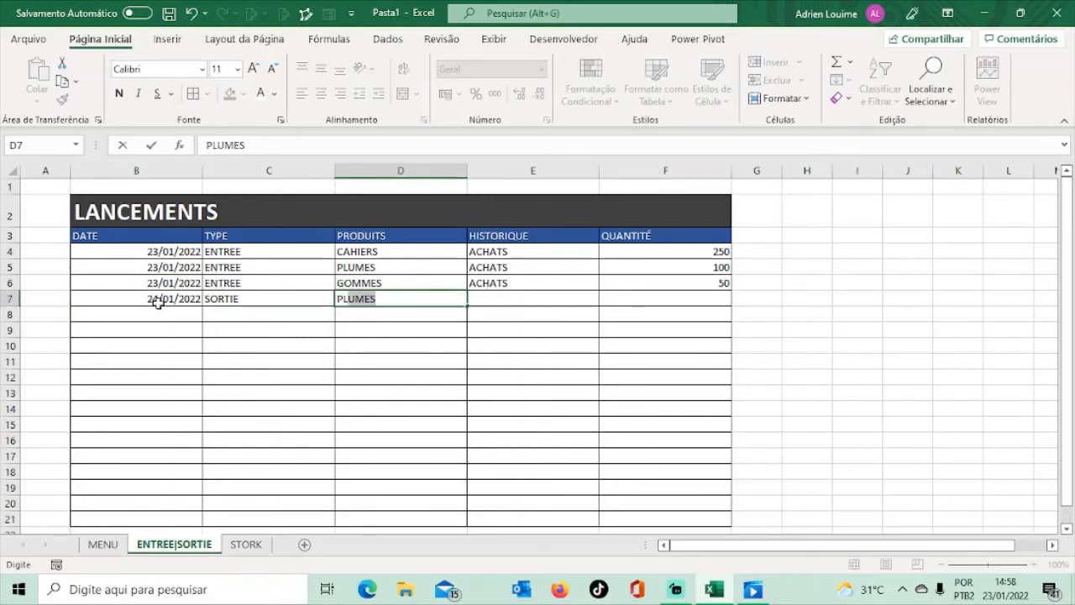
pyautogui.press('Tab')
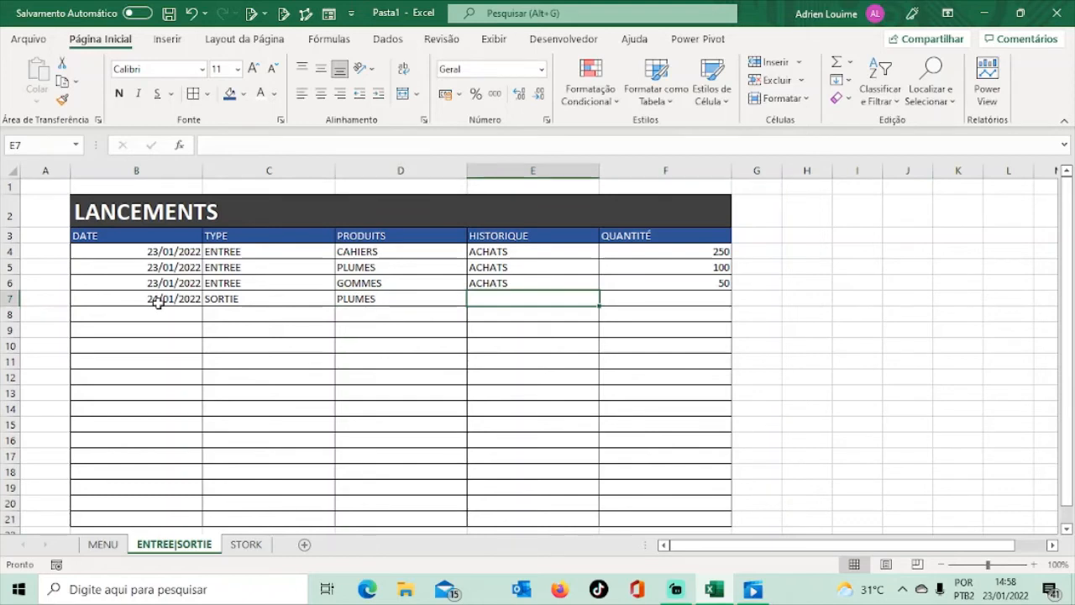
pyautogui.write('VEN')
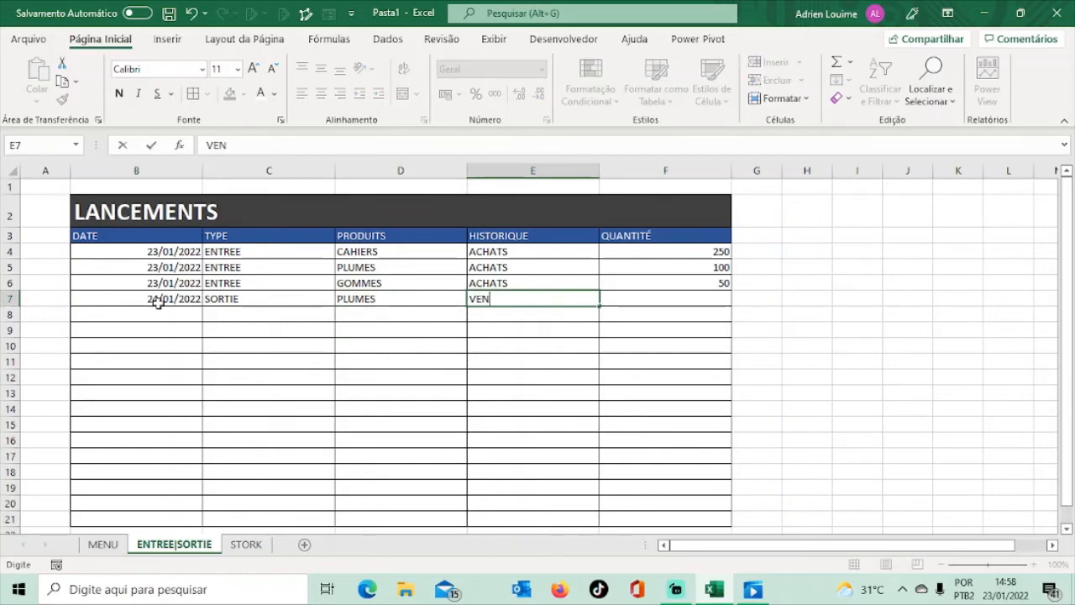
pyautogui.write('TE')
pyautogui.press('Tab')
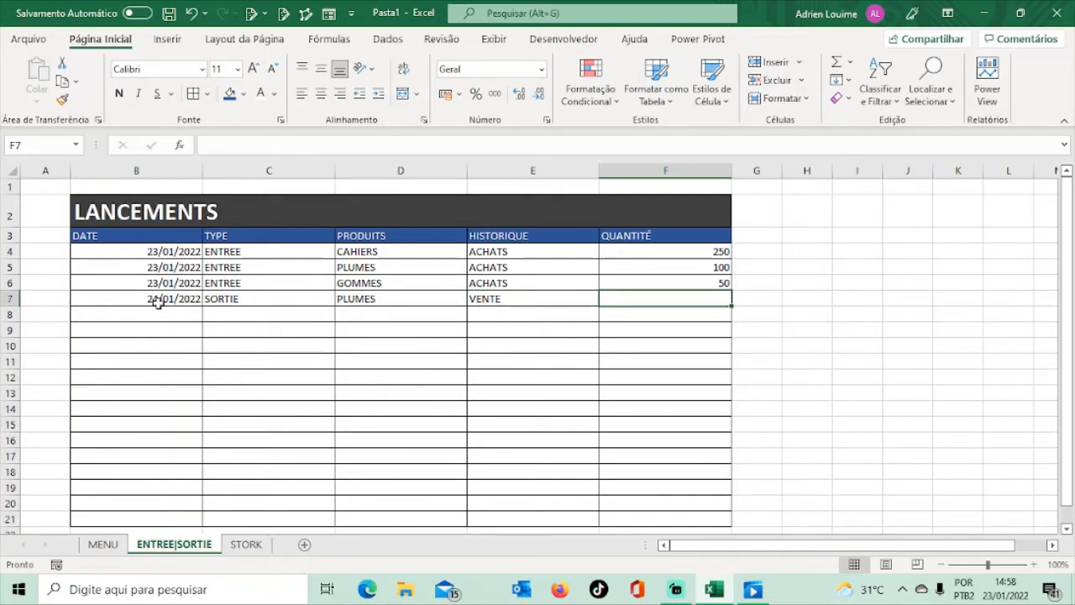
pyautogui.write('25')
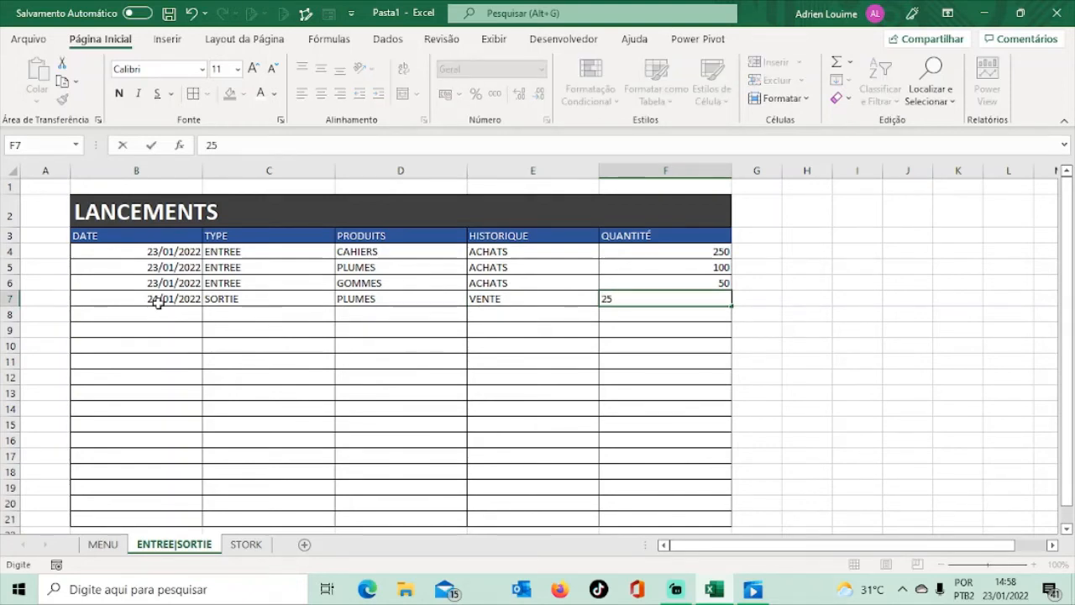
pyautogui.click(159, 310)
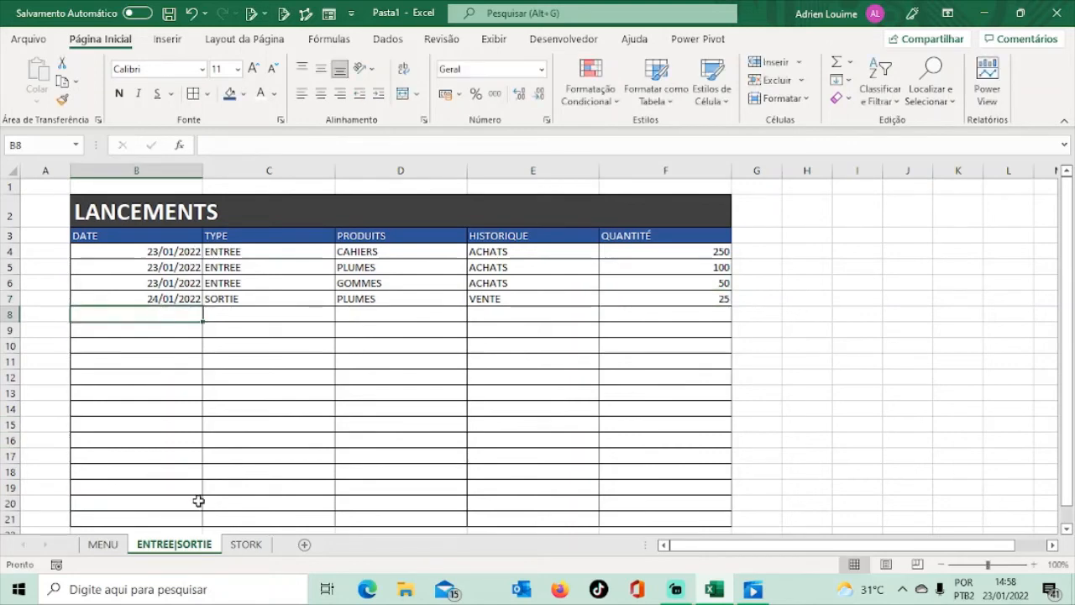
pyautogui.click(247, 545)
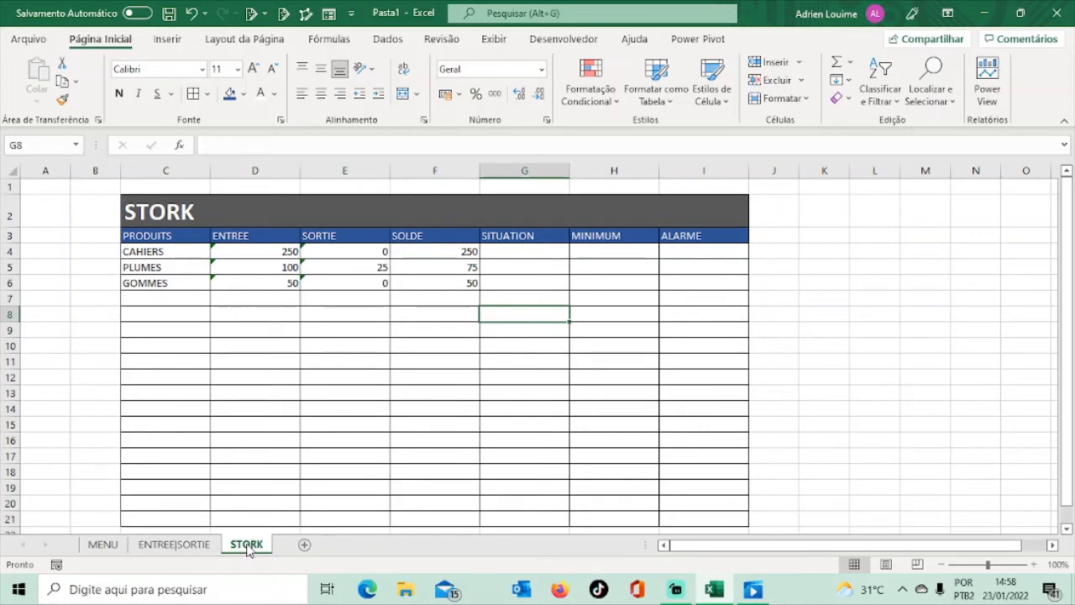
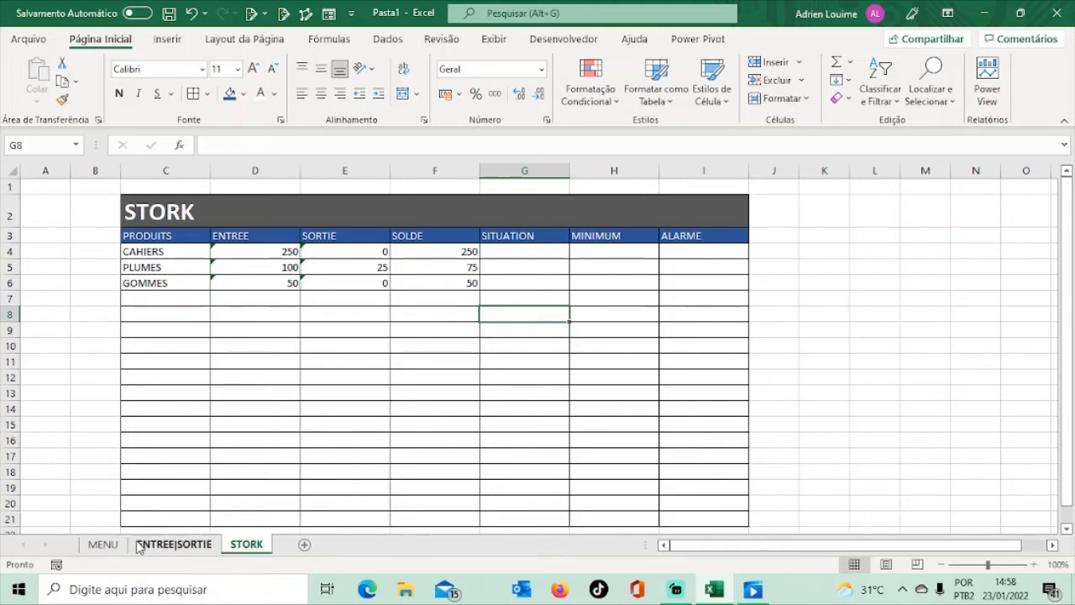
# Step: Start another LANCEMENTS entry in row 8 of ENTREE|SORTIE with date 24/01/2022 and type SORTIE
pyautogui.click(164, 545)
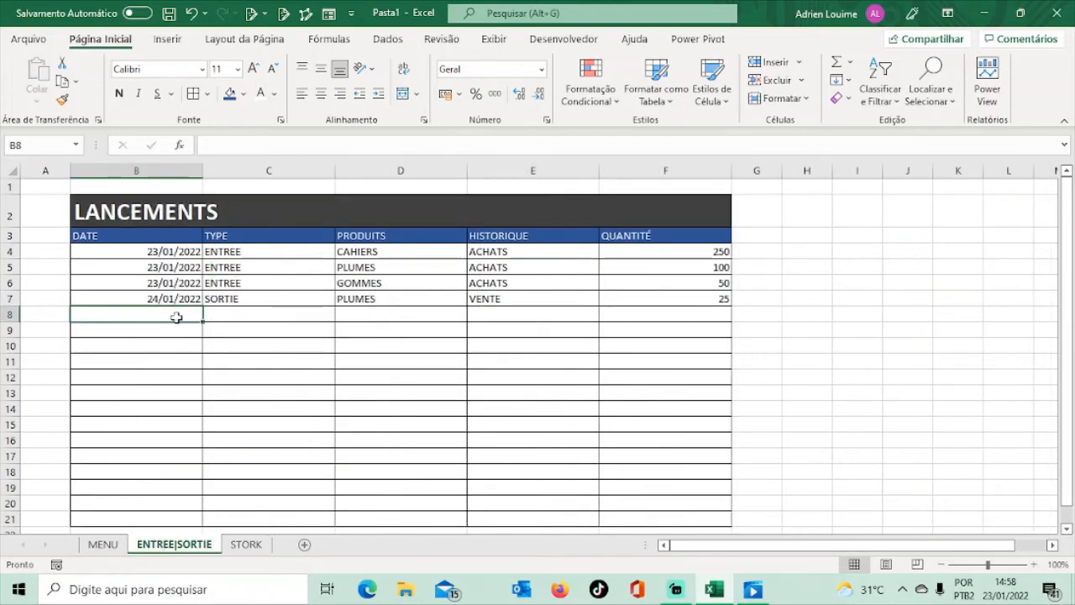
pyautogui.write('24/')
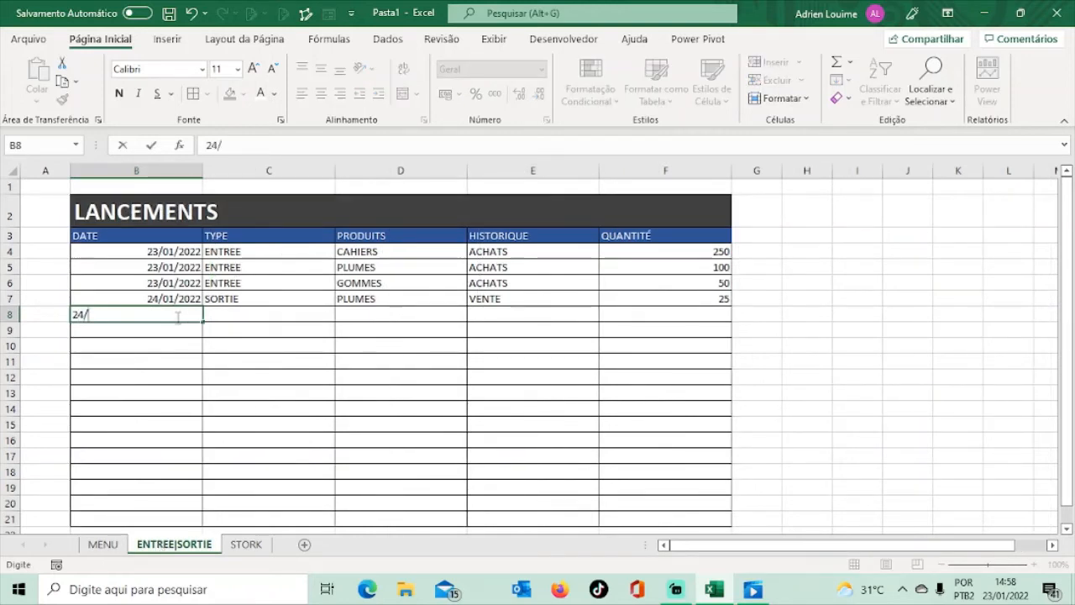
pyautogui.write('01')
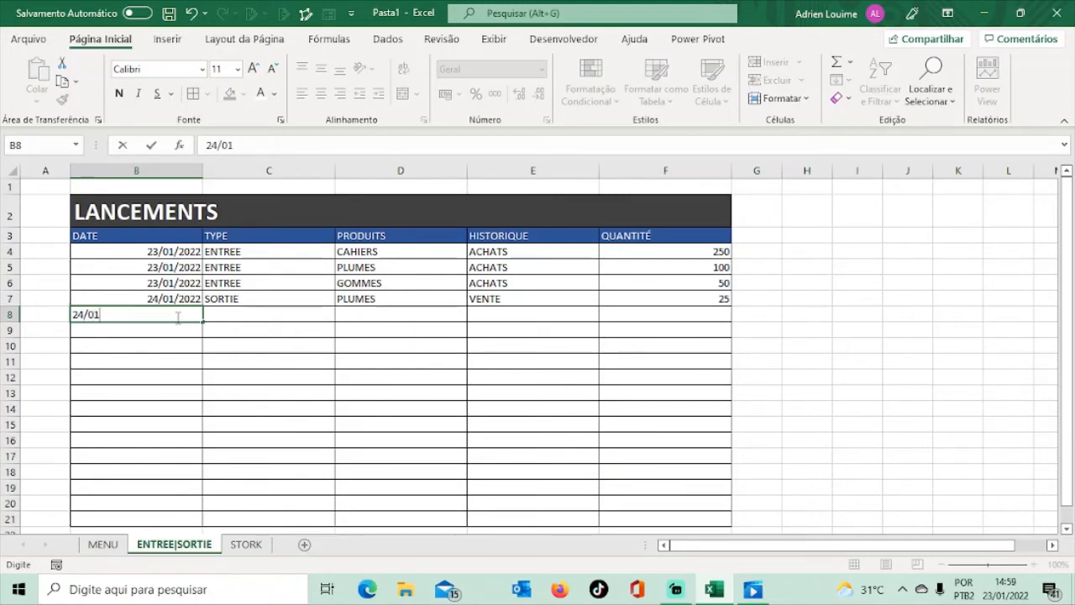
pyautogui.write('/2022')
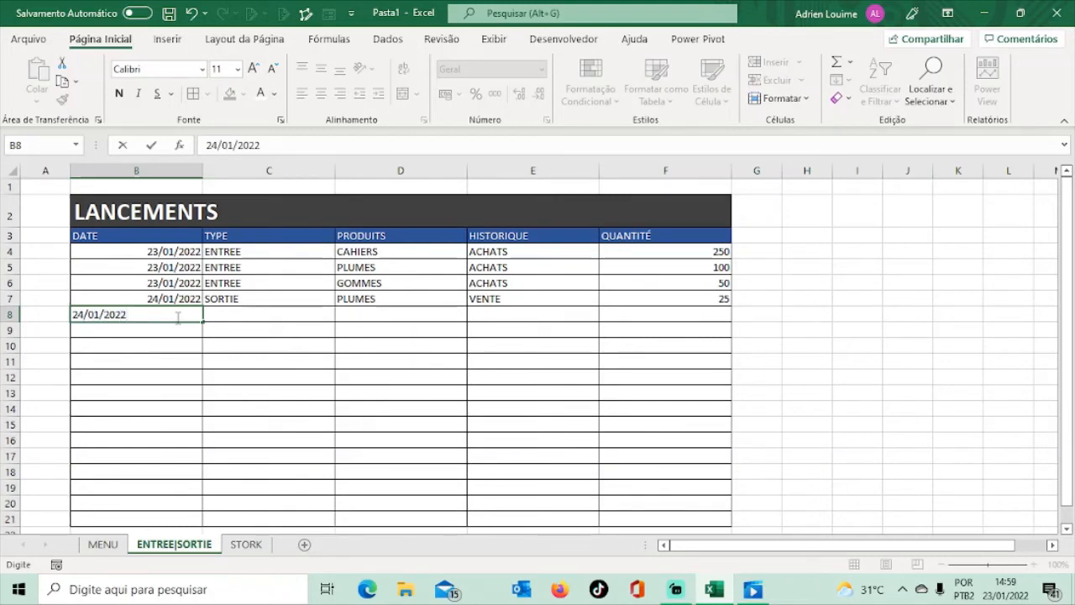
pyautogui.press('Tab')
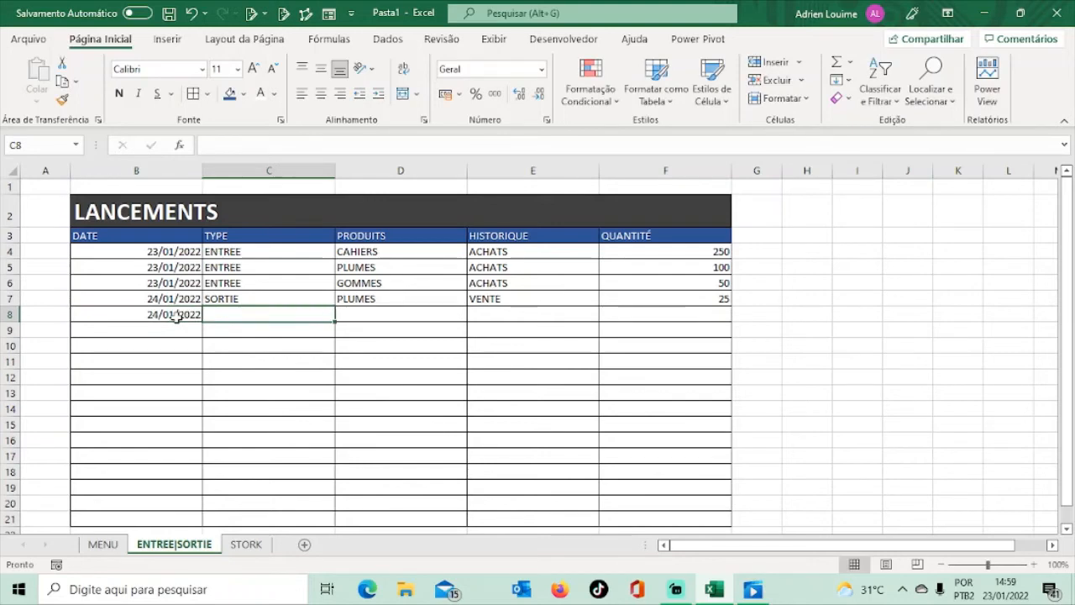
pyautogui.write('SORTIE')
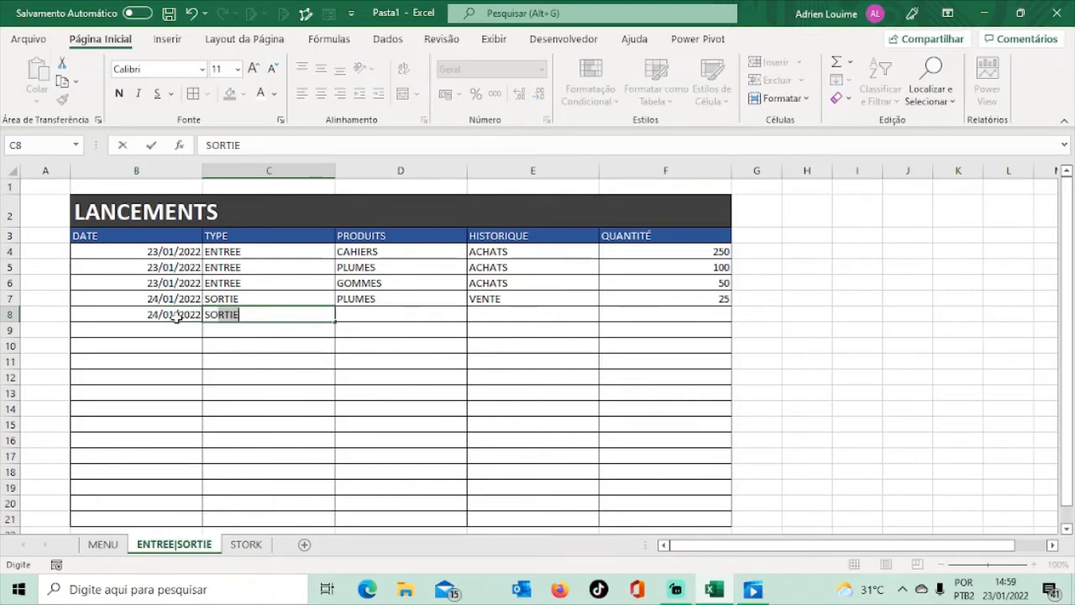
pyautogui.press('Tab')
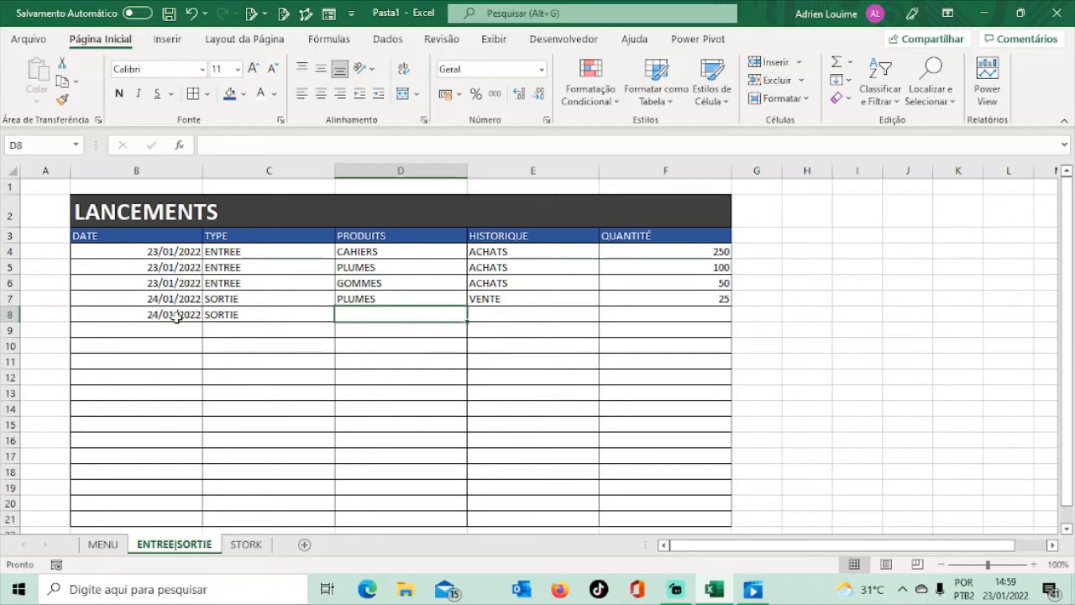
# Step: Complete row 8 with product GOMMES, historique VENTE and quantity 30
pyautogui.write('GOMMES')
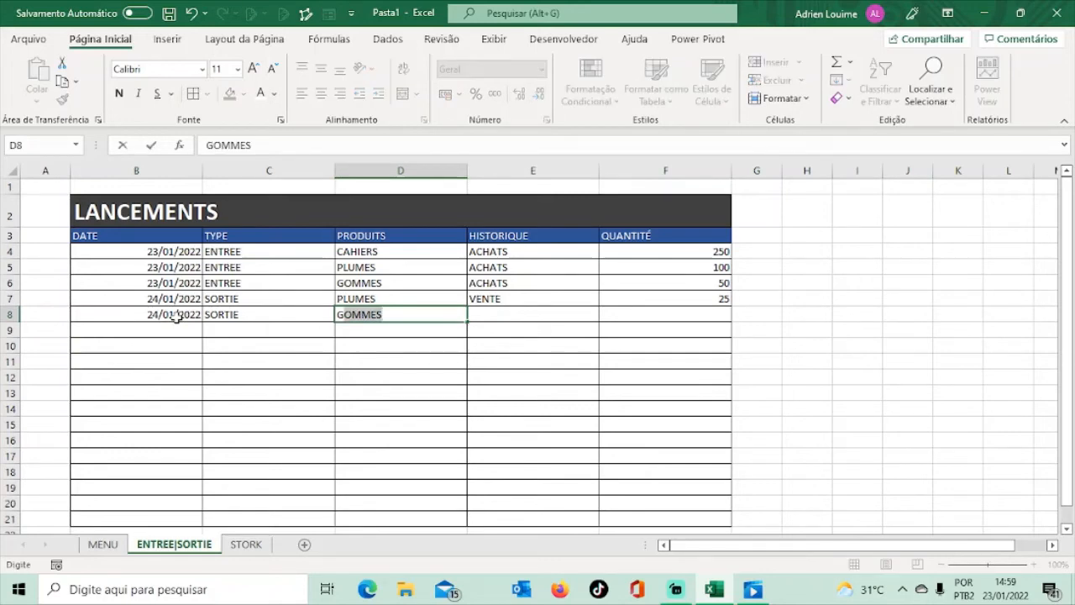
pyautogui.press('Tab')
pyautogui.write('V')
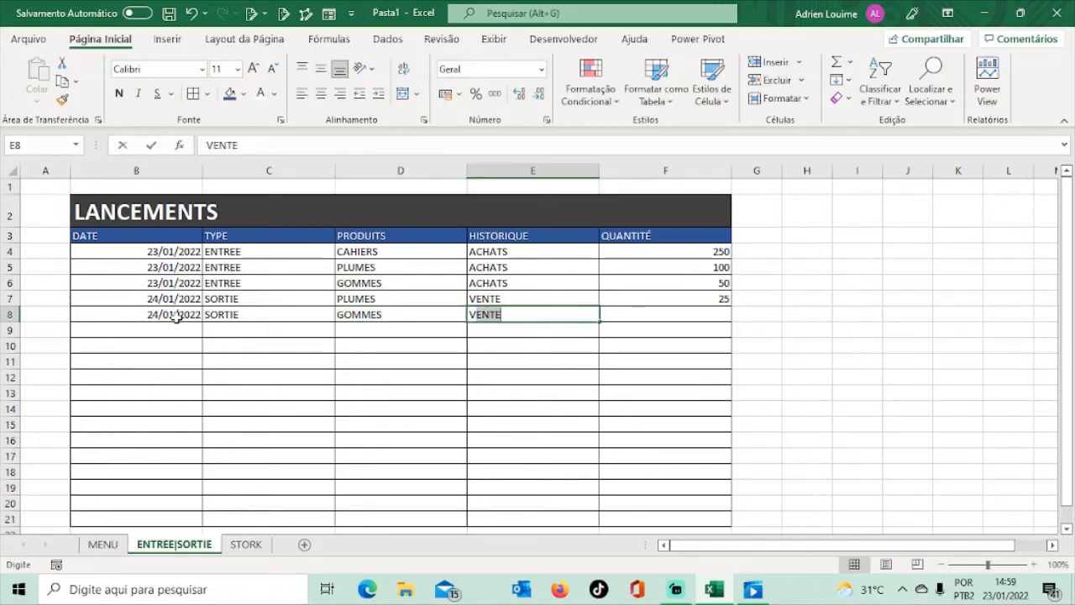
pyautogui.press('Tab')
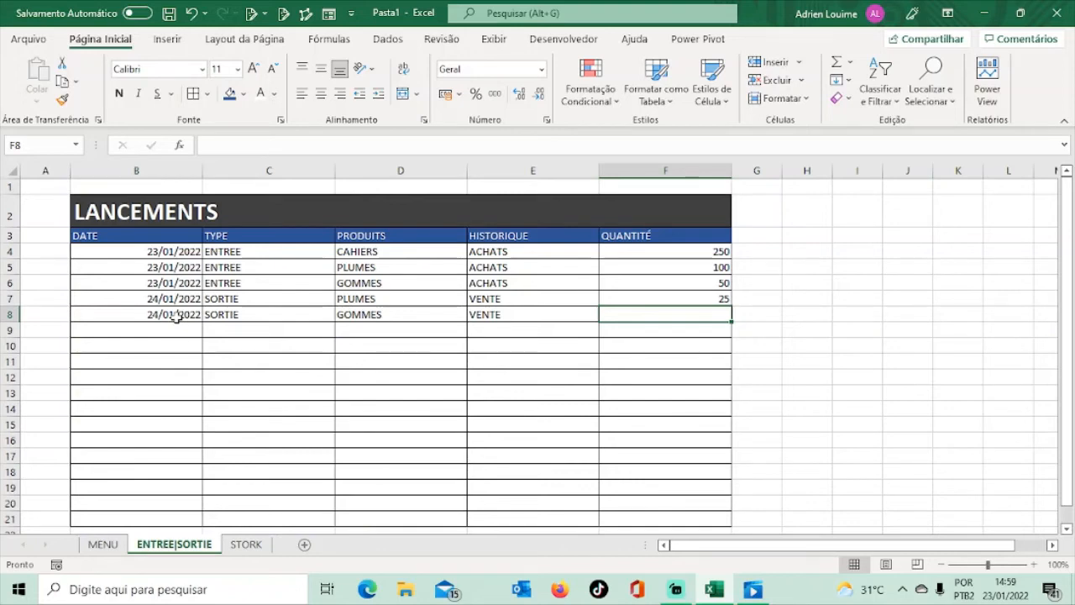
pyautogui.write('2')
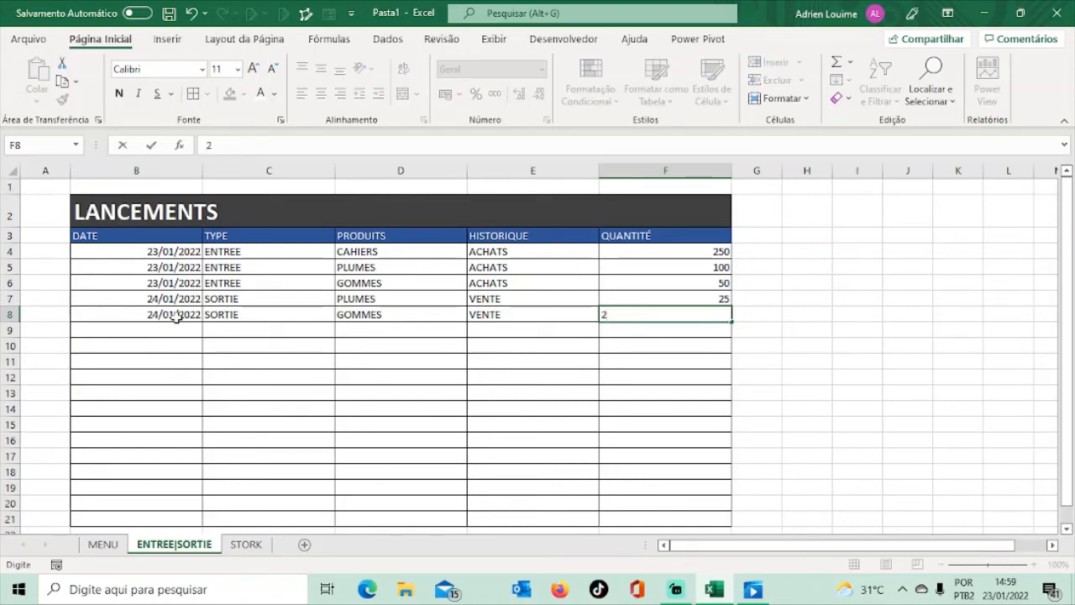
pyautogui.press('BackSpace')
pyautogui.write('30')
pyautogui.press('Return')
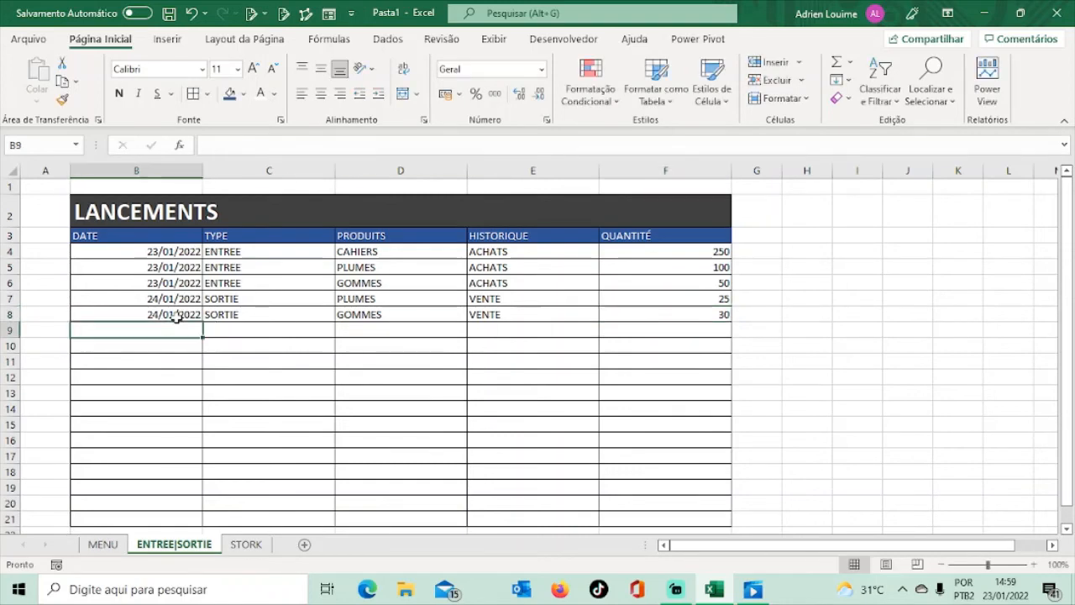
# Step: On the STORK sheet, begin an SE formula in cell G4, the SITUATION of CAHIERS
pyautogui.click(247, 545)
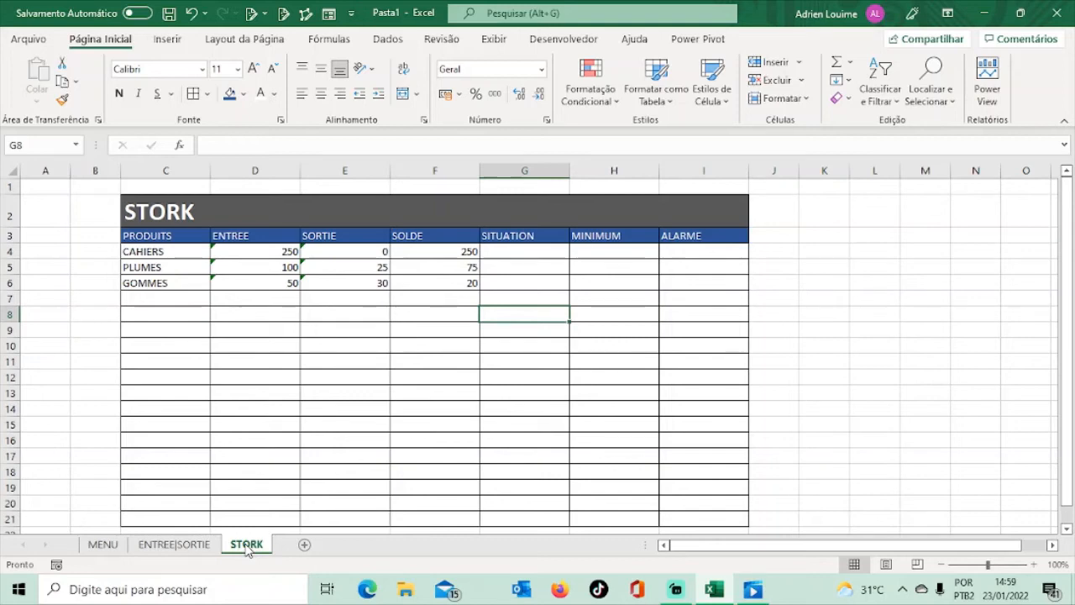
pyautogui.click(512, 250)
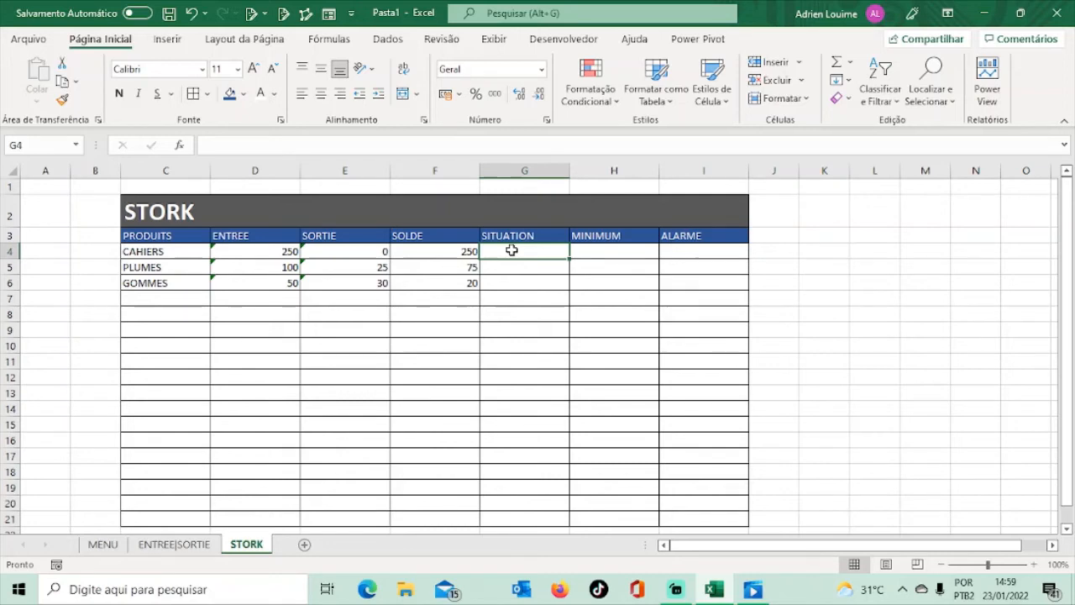
pyautogui.write('=')
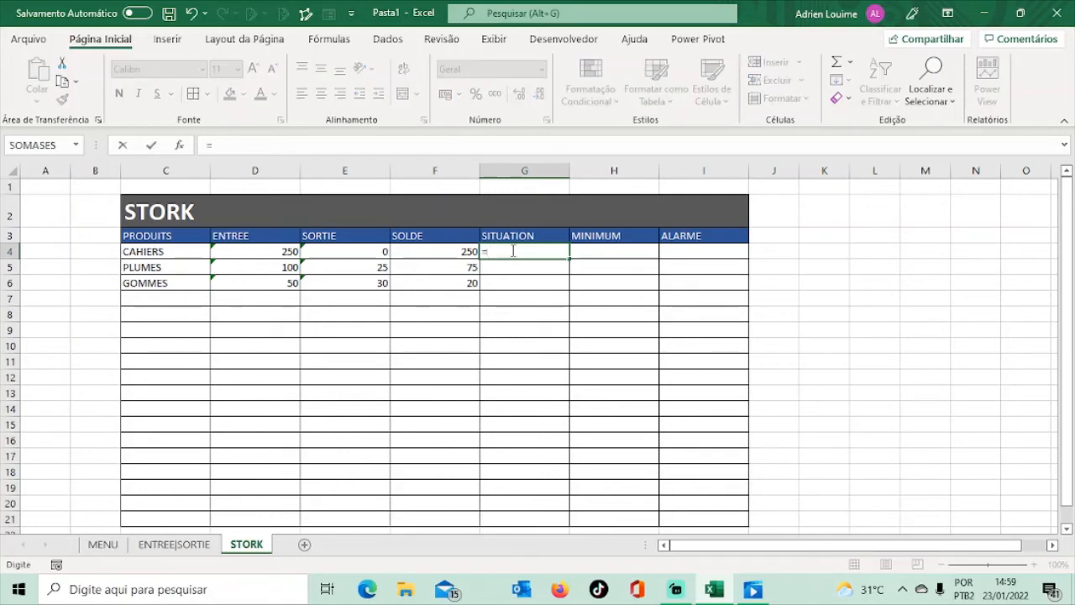
pyautogui.write('SE')
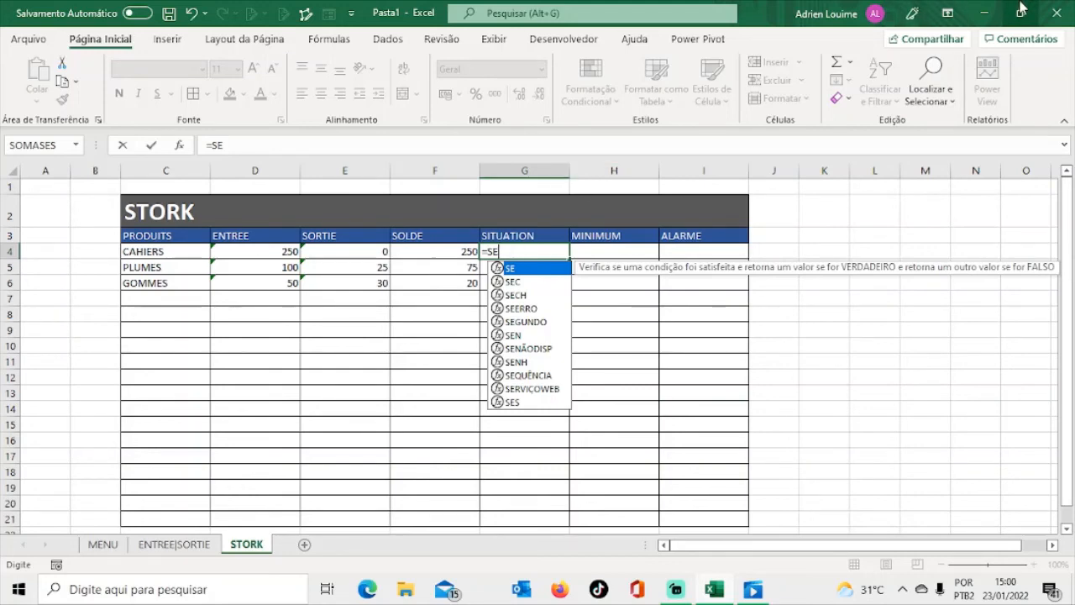
pyautogui.click(985, 13)
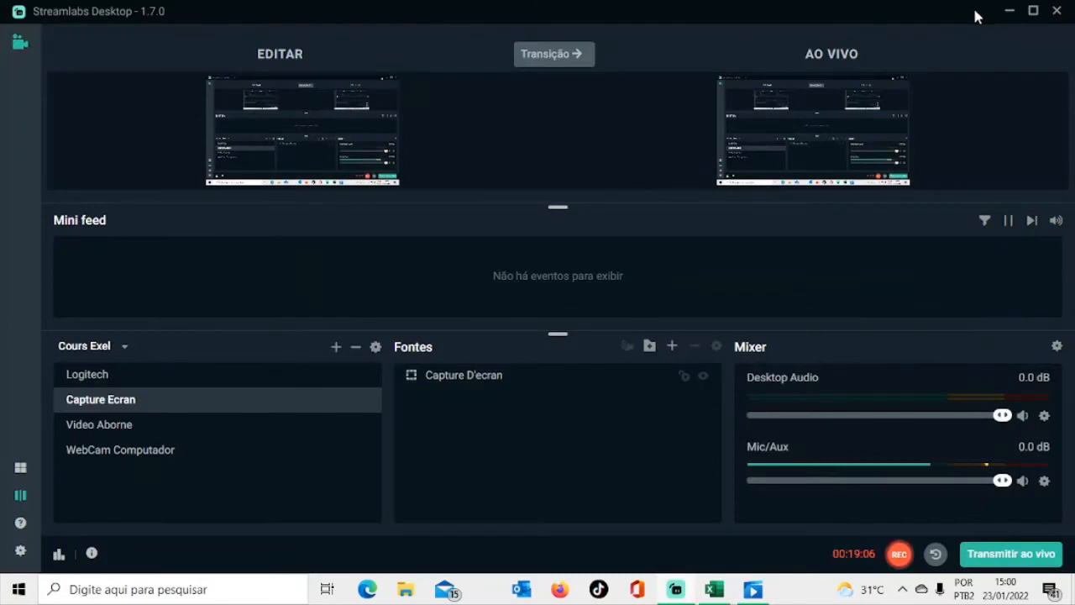
pyautogui.click(713, 590)
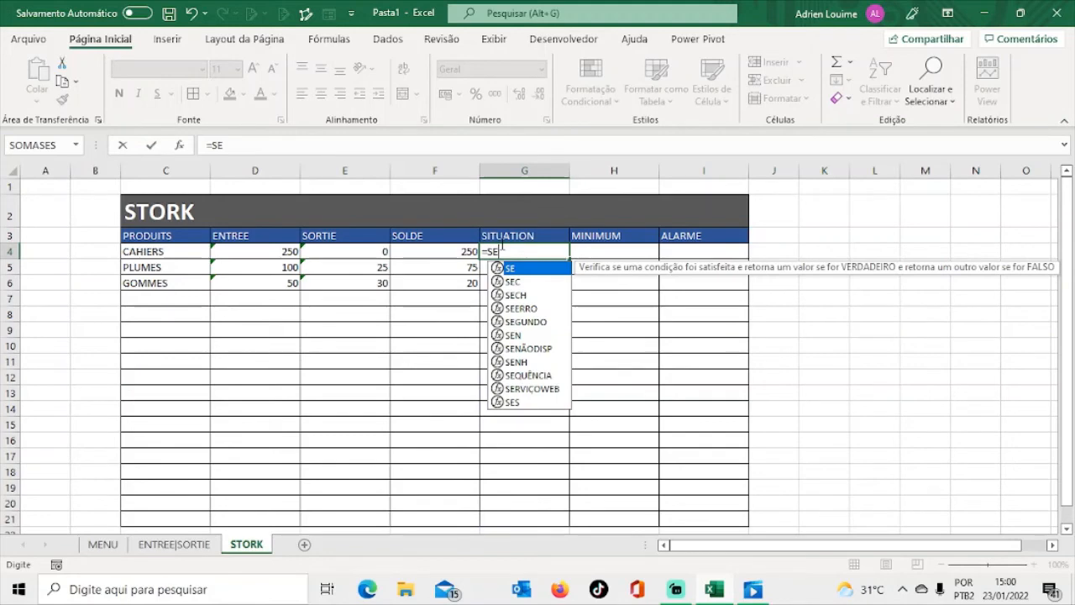
pyautogui.write('(')
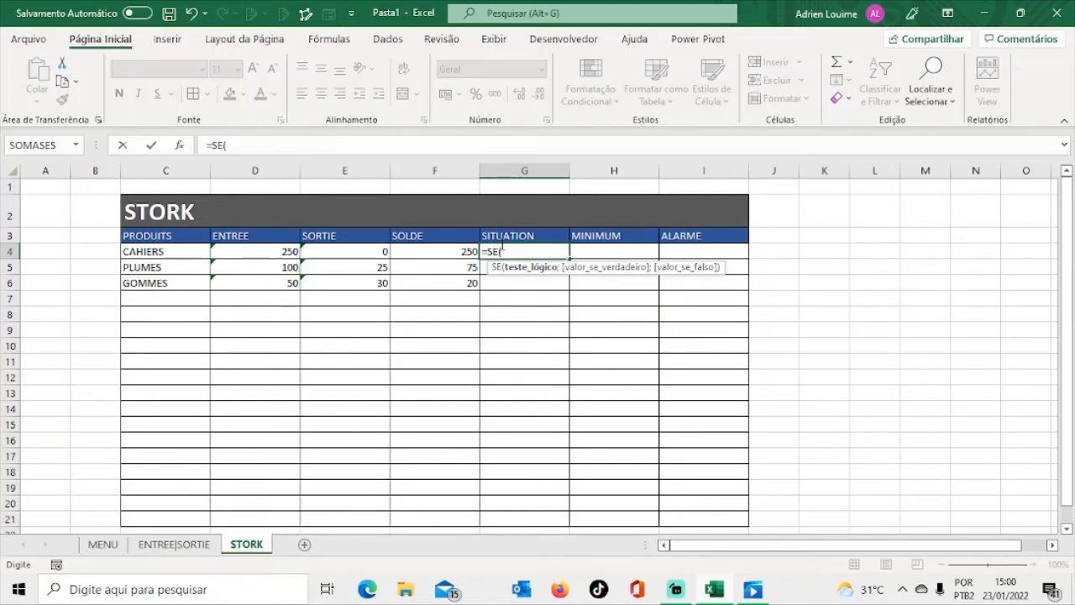
pyautogui.click(619, 257)
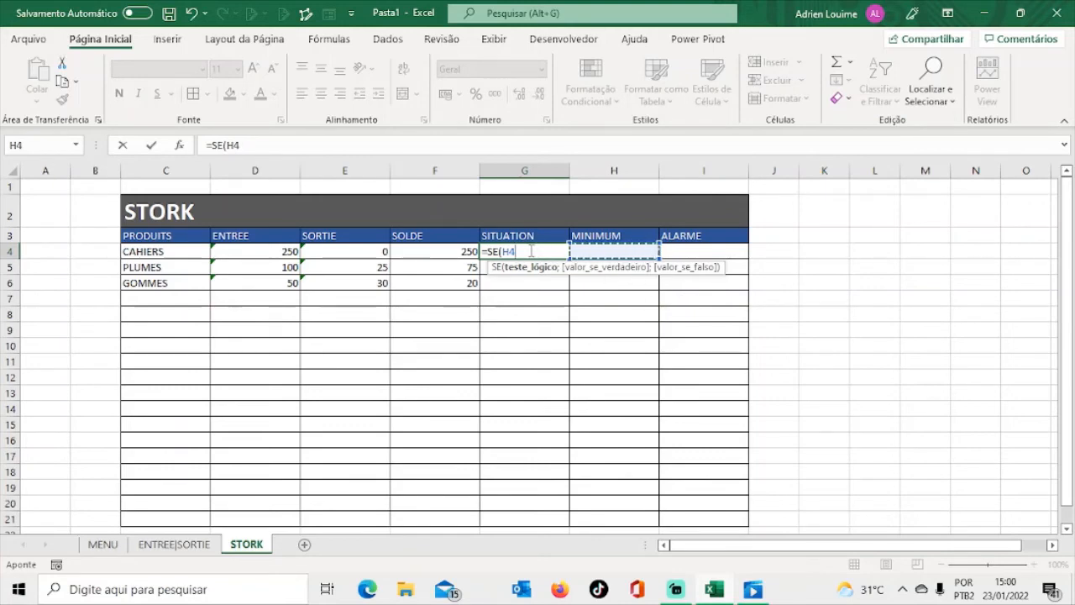
pyautogui.press('BackSpace')
pyautogui.press('BackSpace')
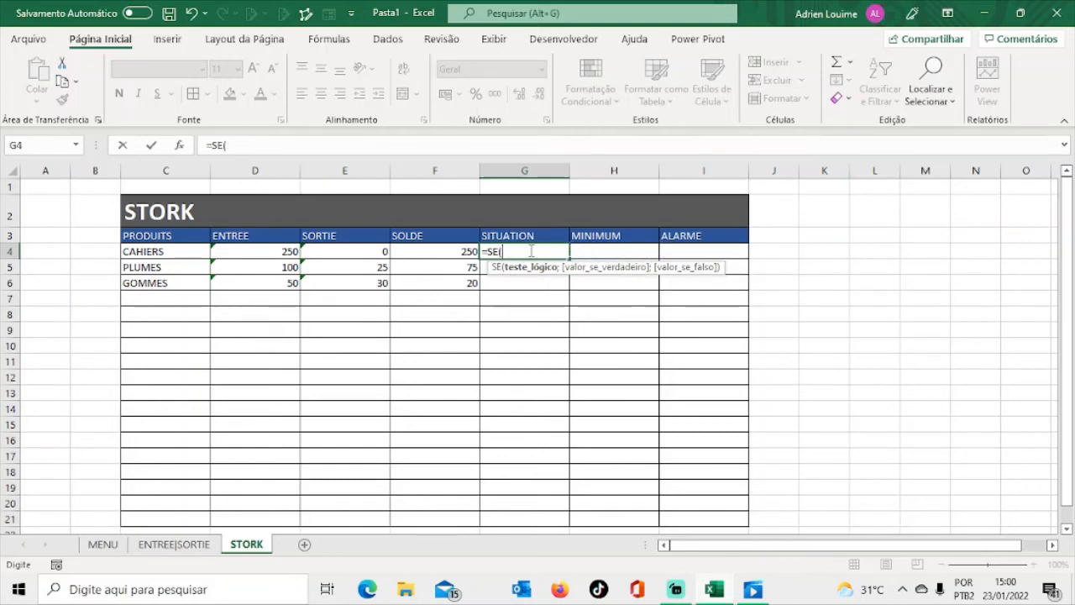
# Step: Set the logical test of the SE formula in G4 to F4<=H4, comparing SOLDE with MINIMUM
pyautogui.click(444, 252)
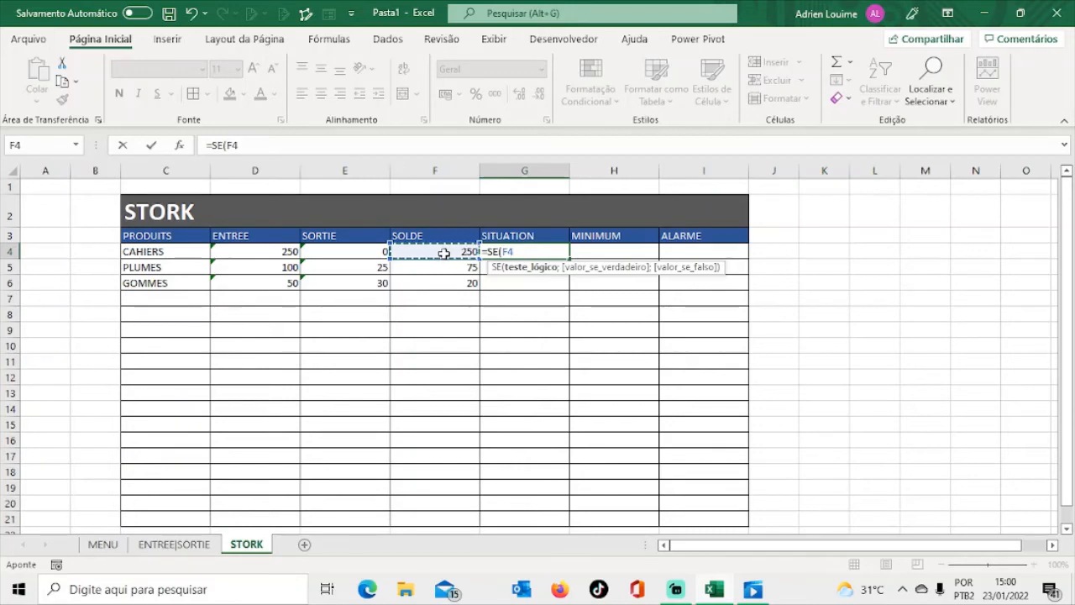
pyautogui.write('<')
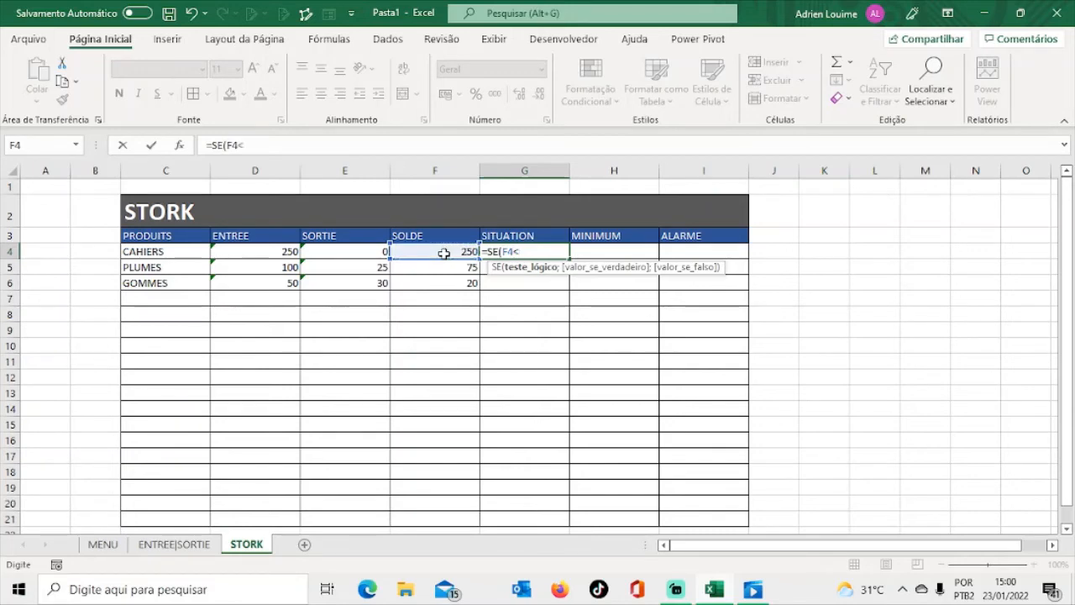
pyautogui.write('=')
pyautogui.click(586, 251)
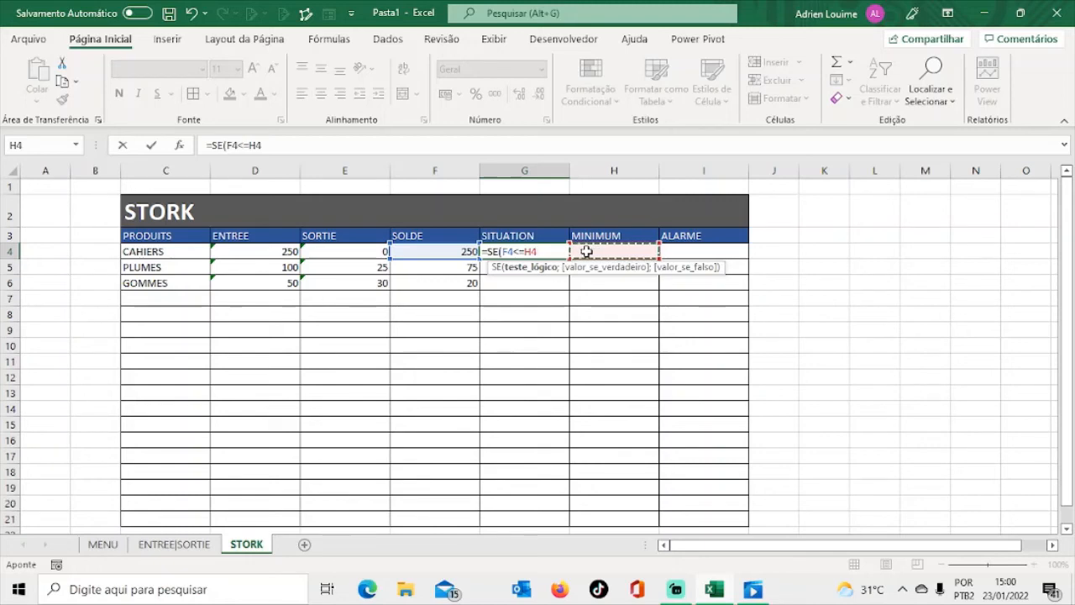
pyautogui.write(';')
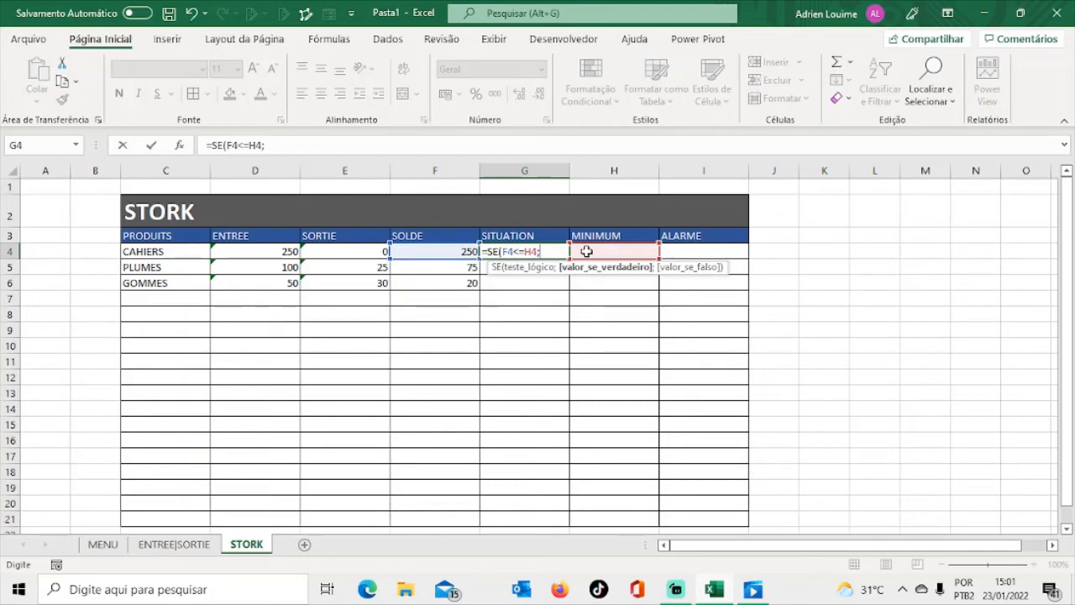
pyautogui.write('AC')
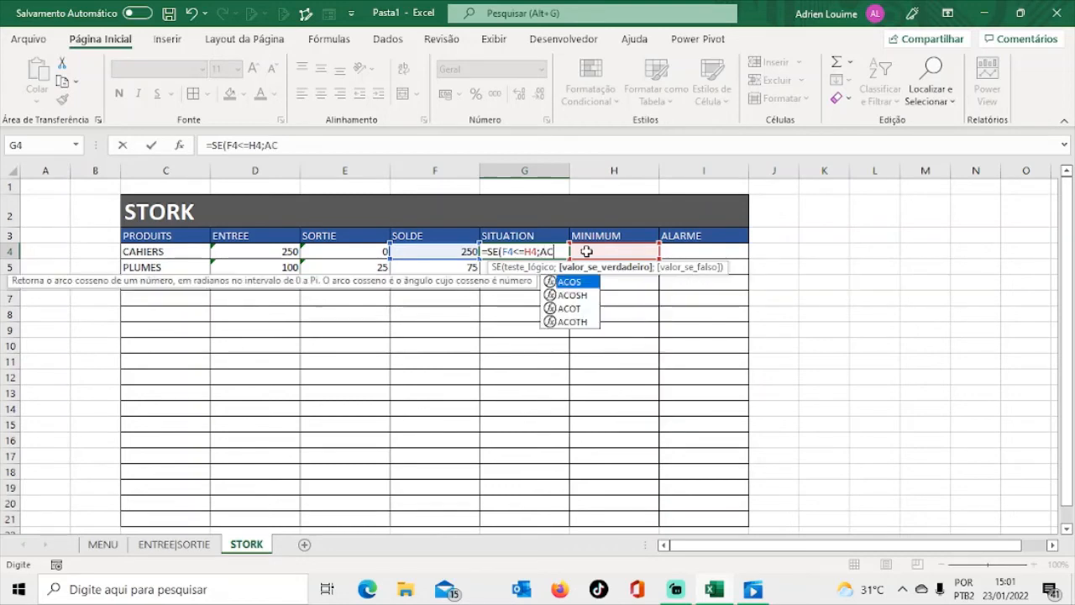
pyautogui.write('HA')
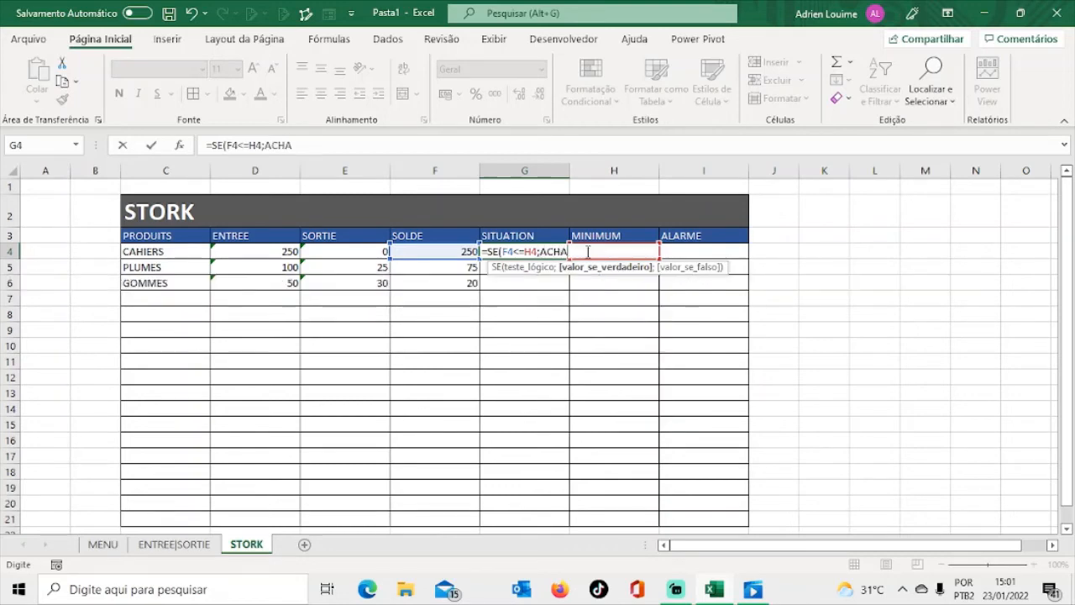
pyautogui.press('BackSpace')
pyautogui.press('BackSpace')
pyautogui.press('BackSpace')
pyautogui.press('BackSpace')
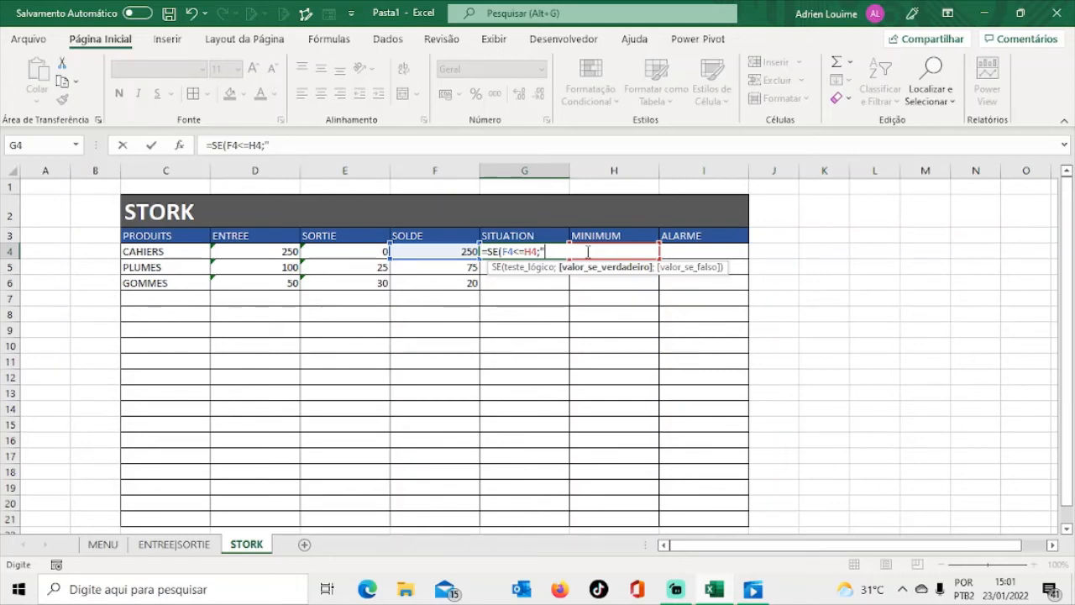
# Step: Give the SE formula in G4 the quoted text "ACHATS" as its value if true
pyautogui.write('AC')
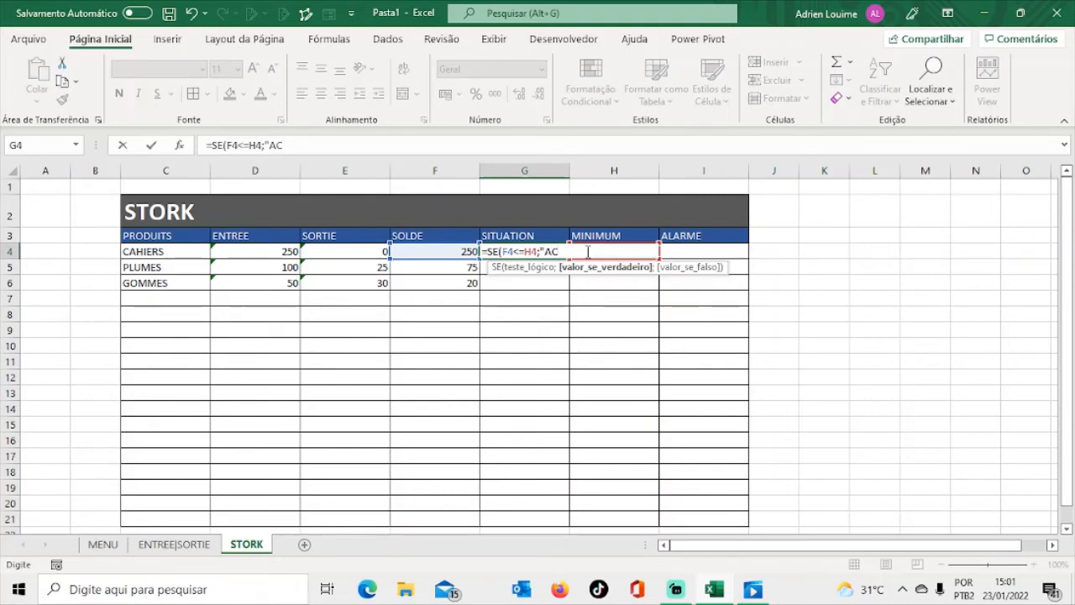
pyautogui.write('HATS')
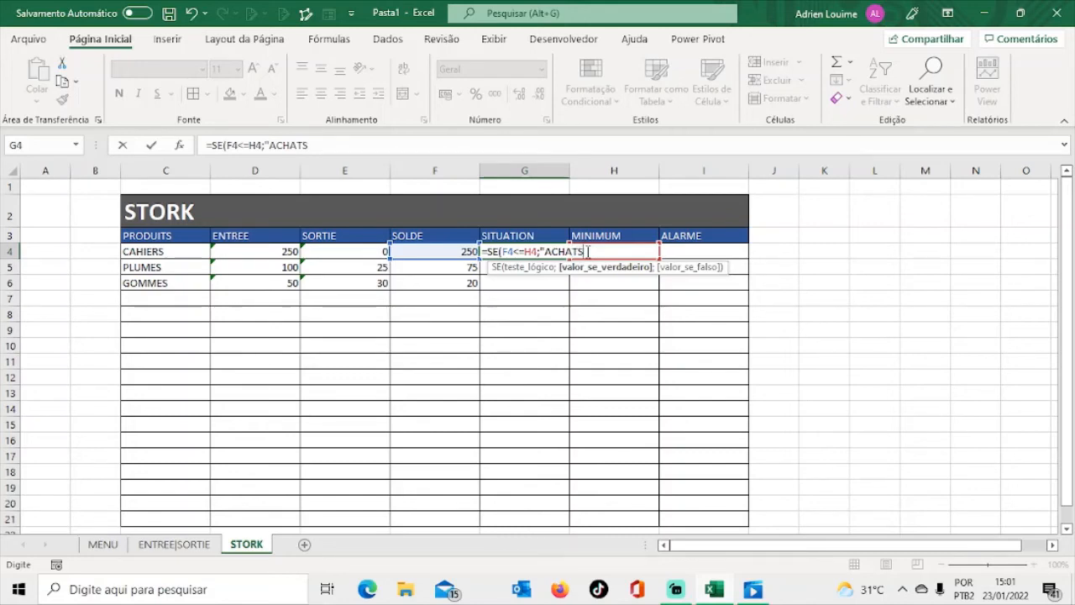
pyautogui.write('";')
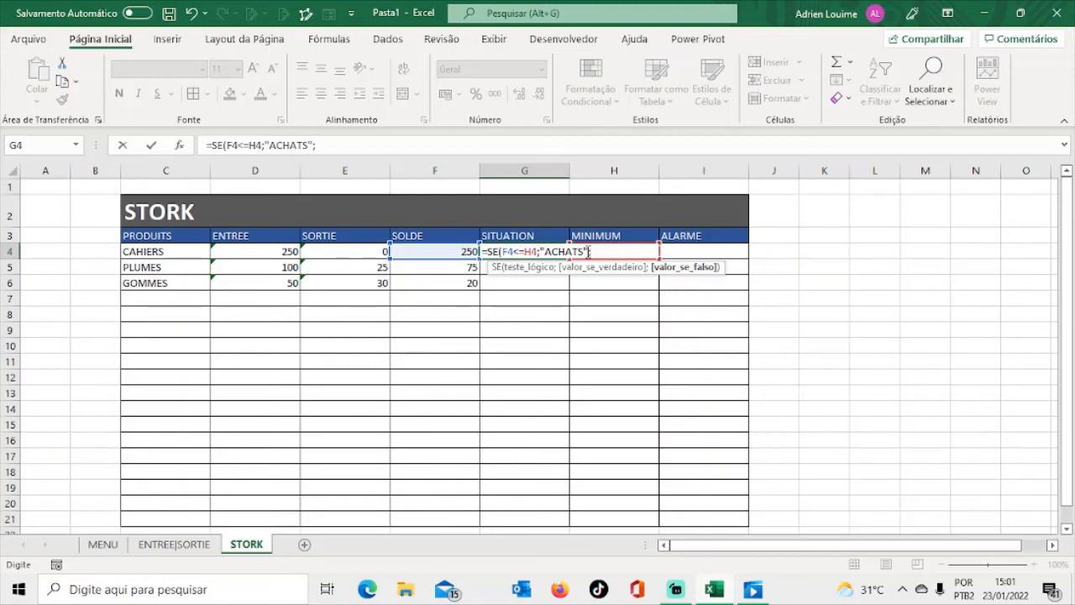
pyautogui.write('o')
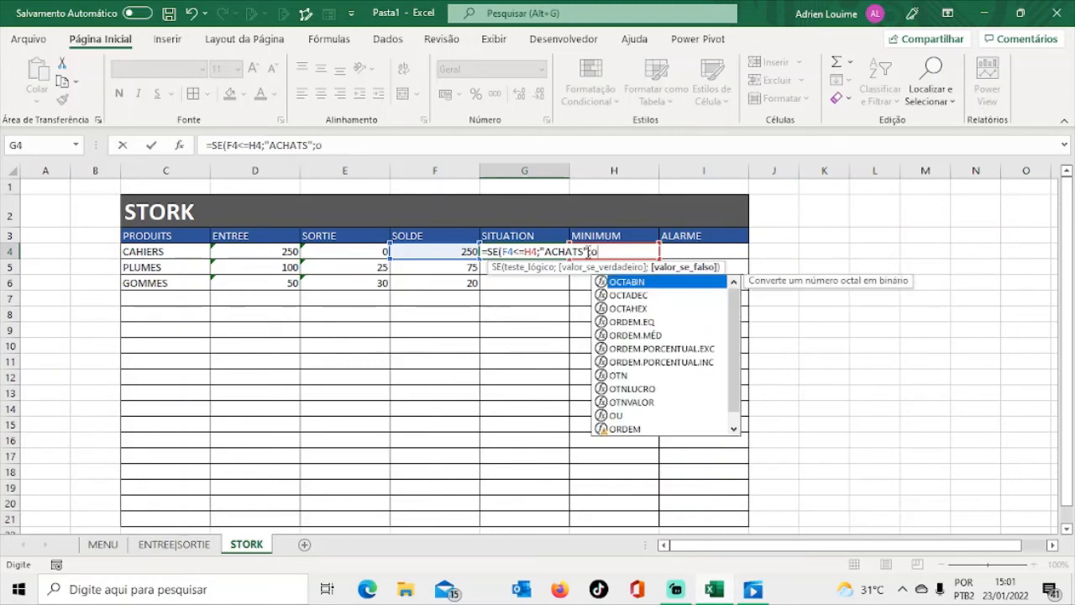
pyautogui.press('BackSpace')
pyautogui.write('OK')
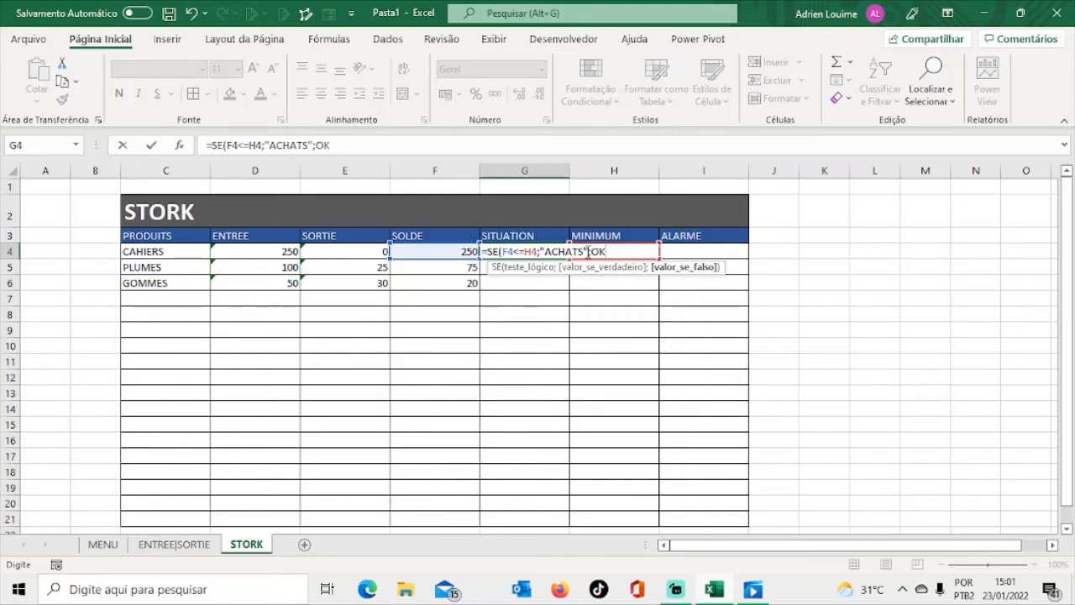
pyautogui.press('BackSpace')
pyautogui.press('BackSpace')
# Step: Complete the G4 formula with the quoted text "OK" as its value if false
pyautogui.write('"O')
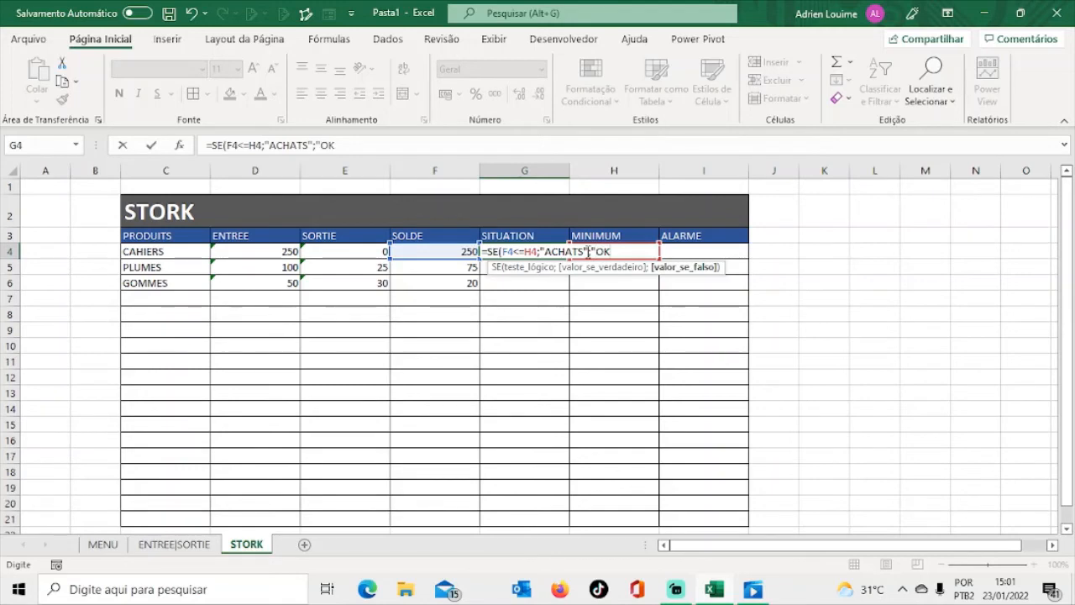
pyautogui.write('")')
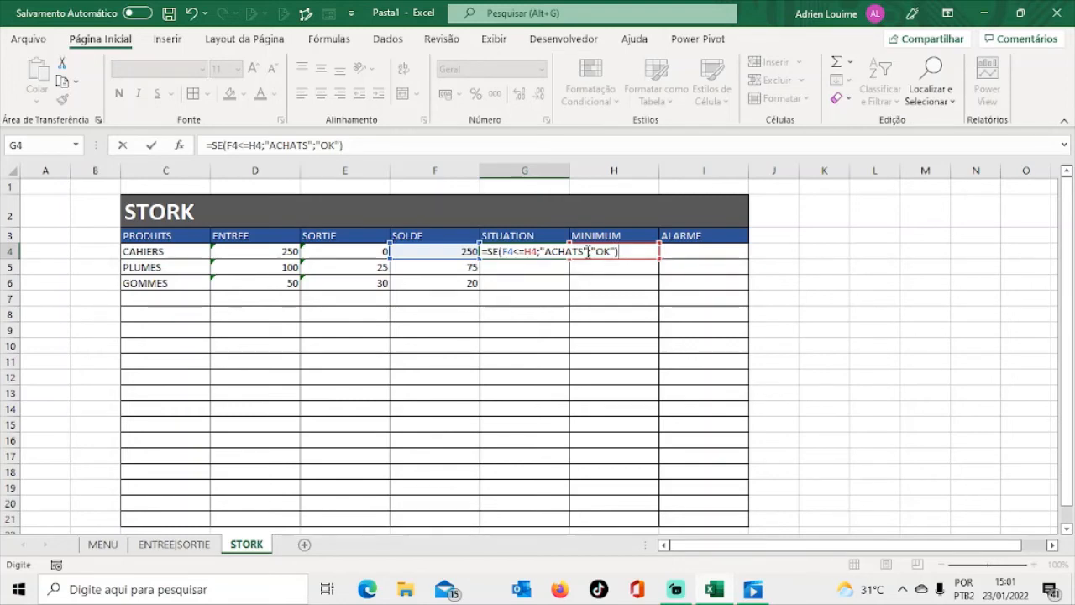
pyautogui.press('Return')
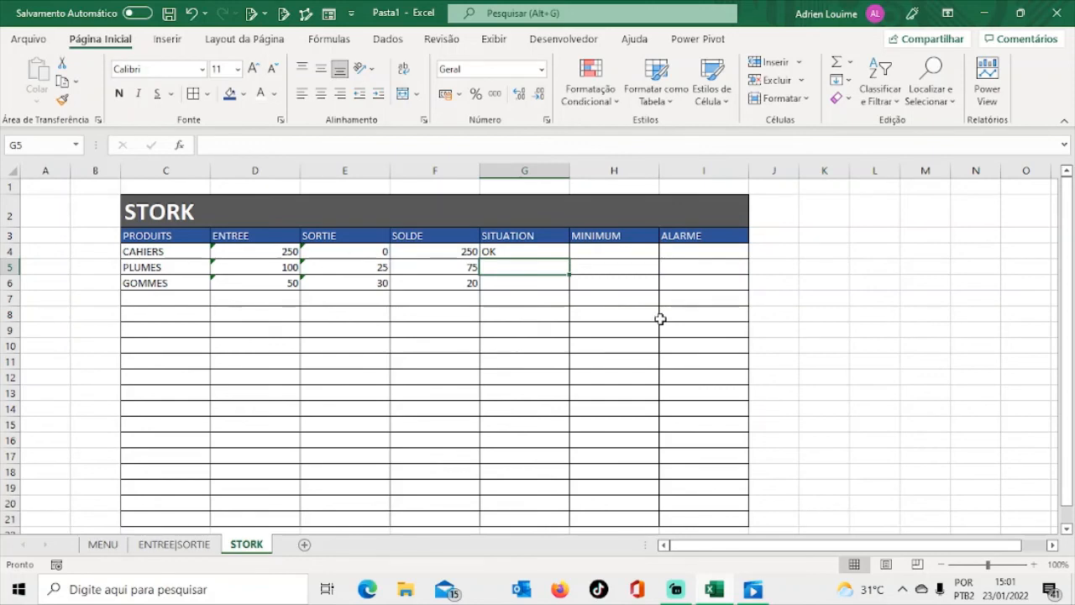
# Step: Fill the MINIMUM column with 10 for CAHIERS, 15 for PLUMES and 20 for GOMMES
pyautogui.click(628, 254)
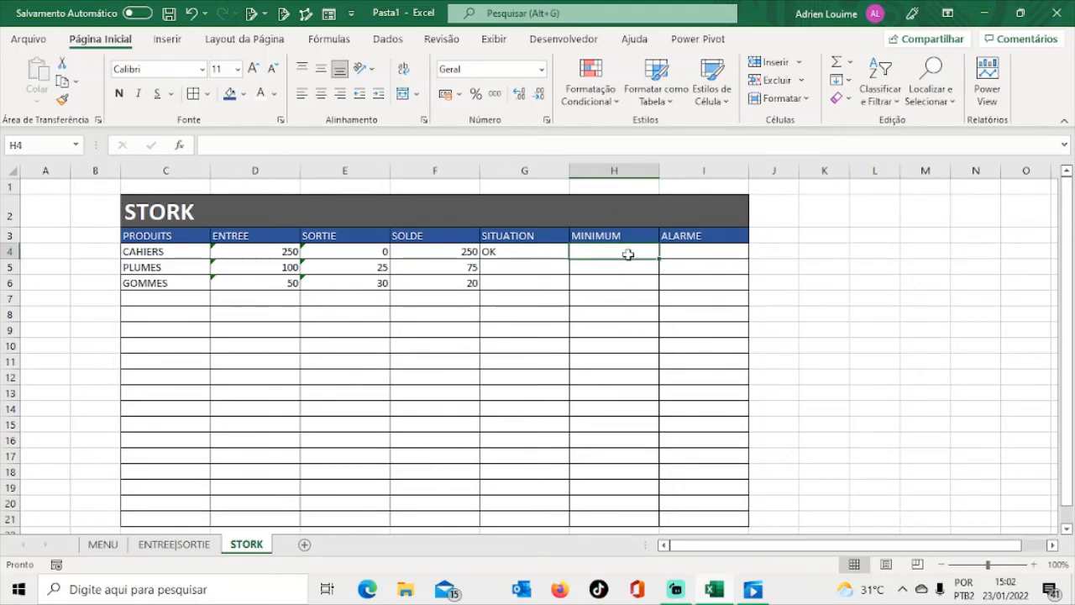
pyautogui.write('10')
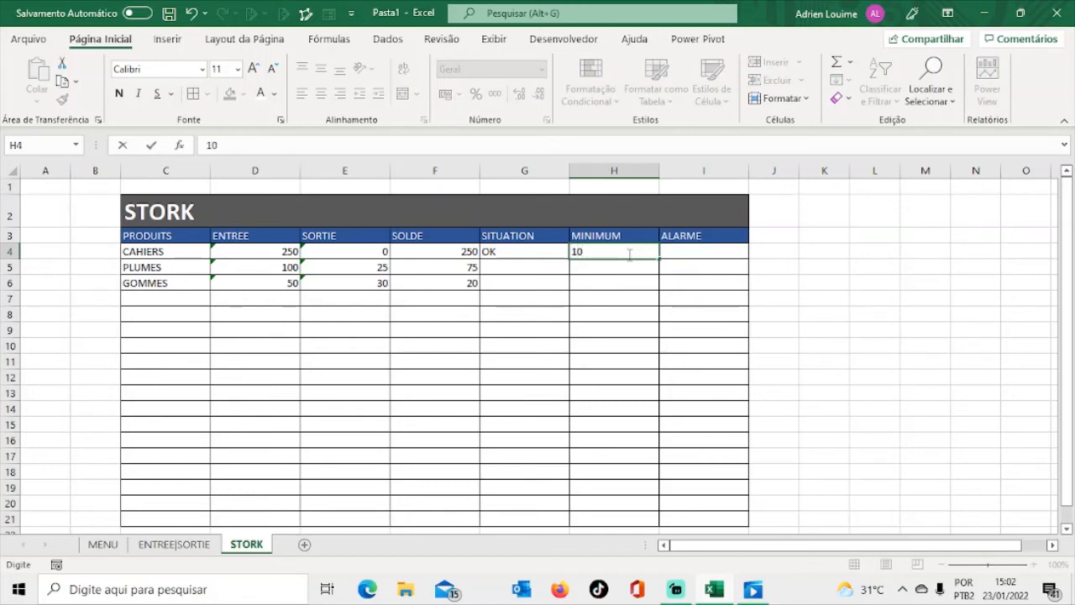
pyautogui.click(637, 270)
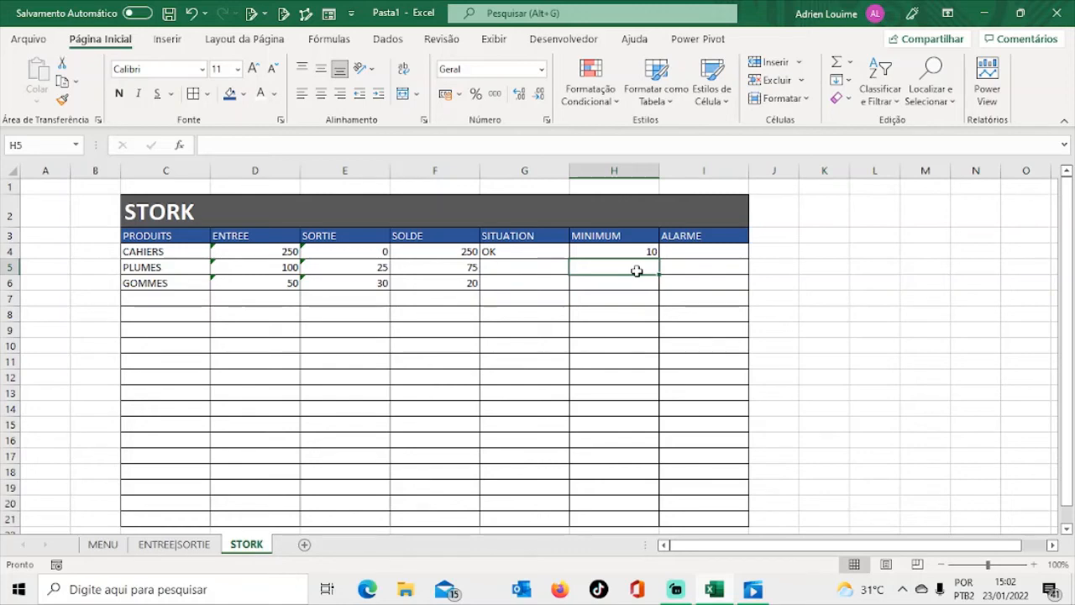
pyautogui.write('15')
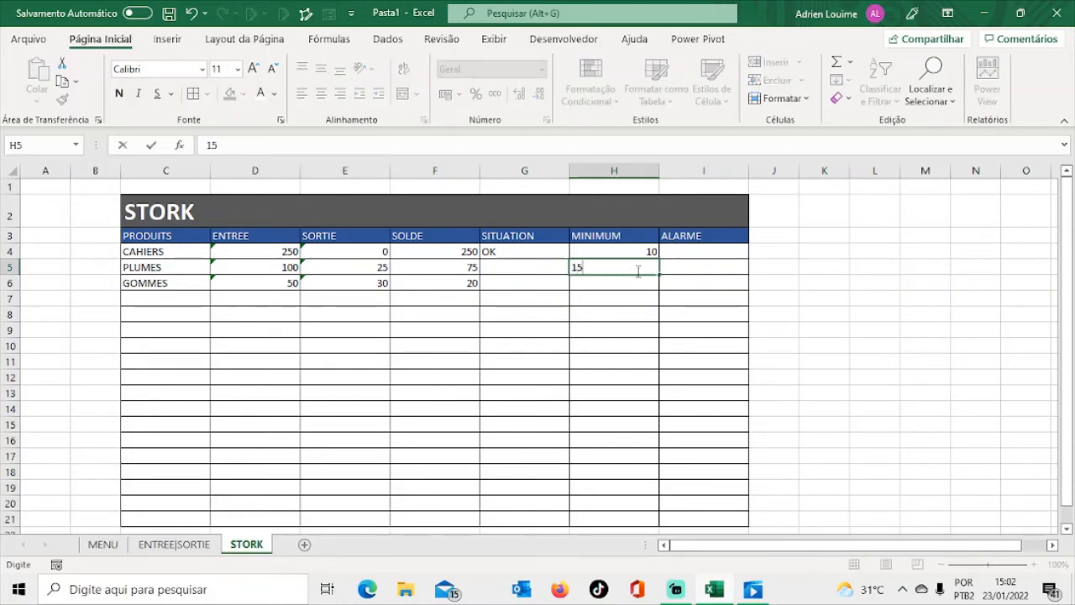
pyautogui.press('Return')
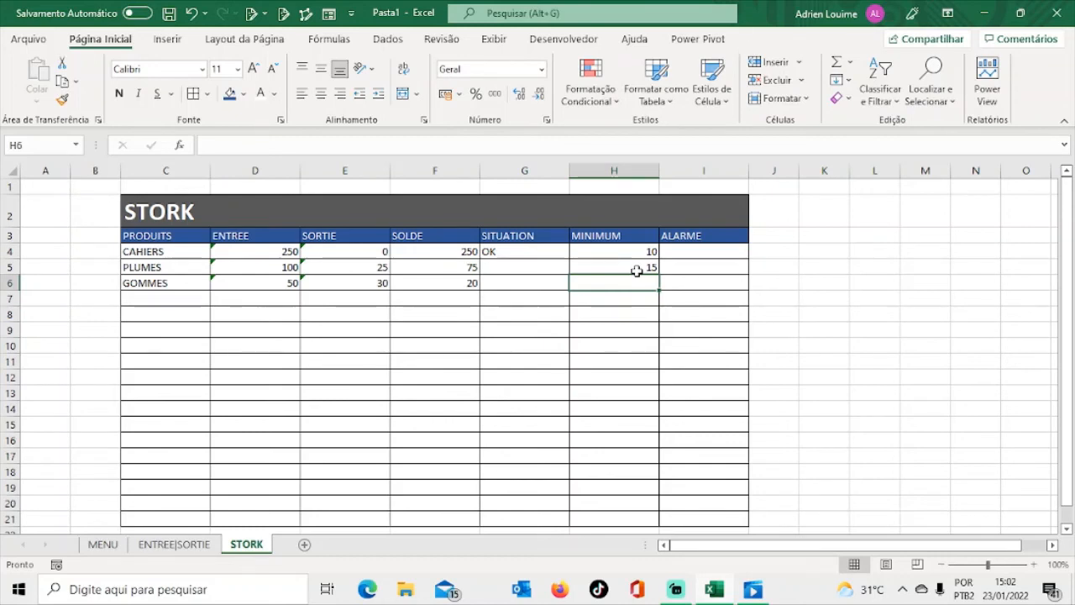
pyautogui.write('20')
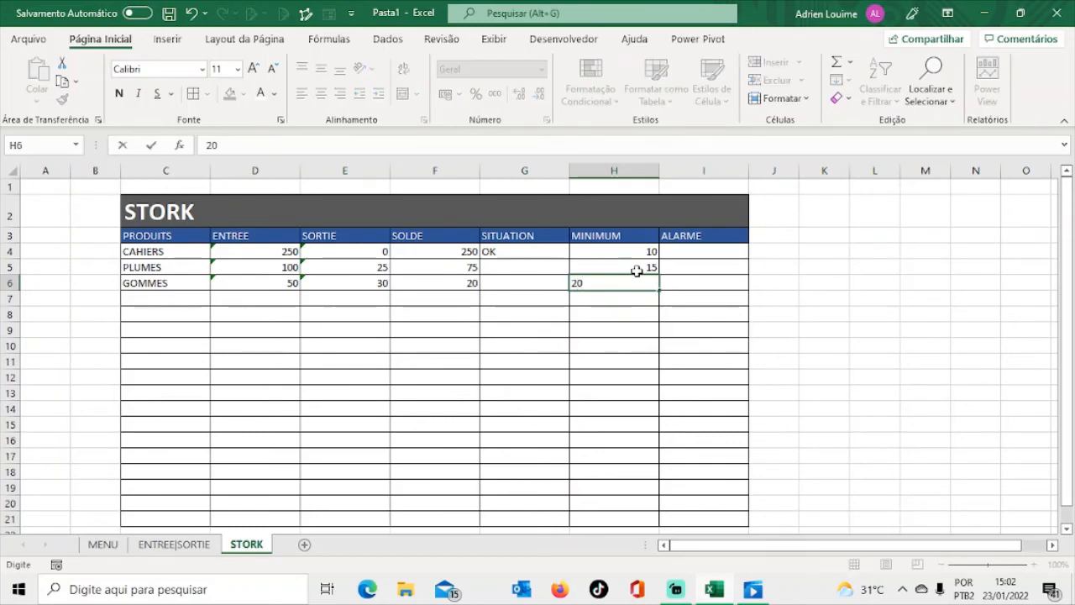
pyautogui.press('Return')
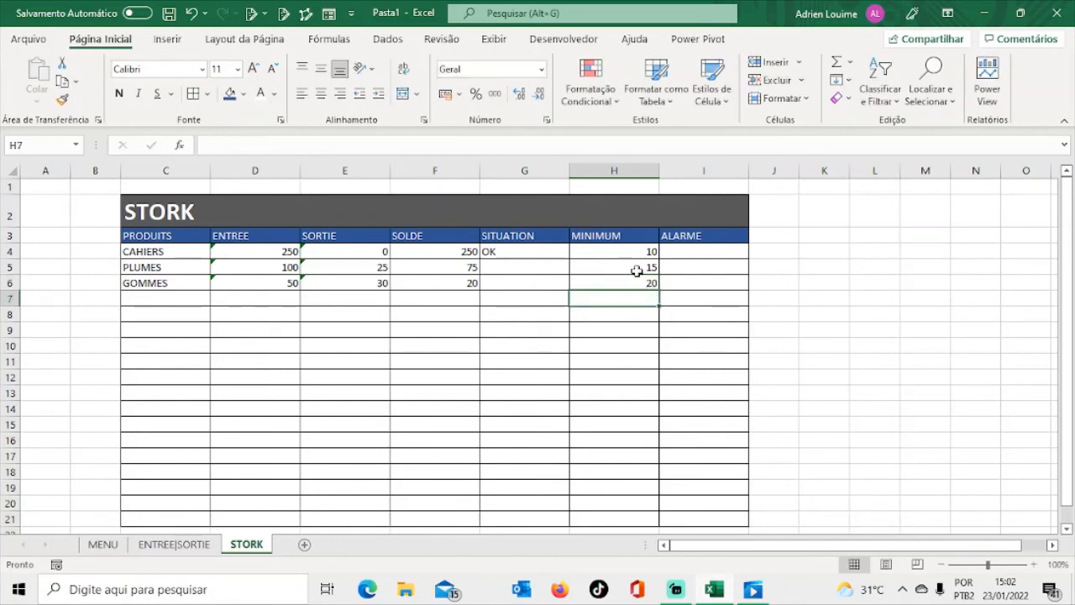
# Step: Review the SITUATION formula in G4 and copy it down to G6 for PLUMES and GOMMES
pyautogui.click(544, 252)
pyautogui.doubleClick(544, 252)
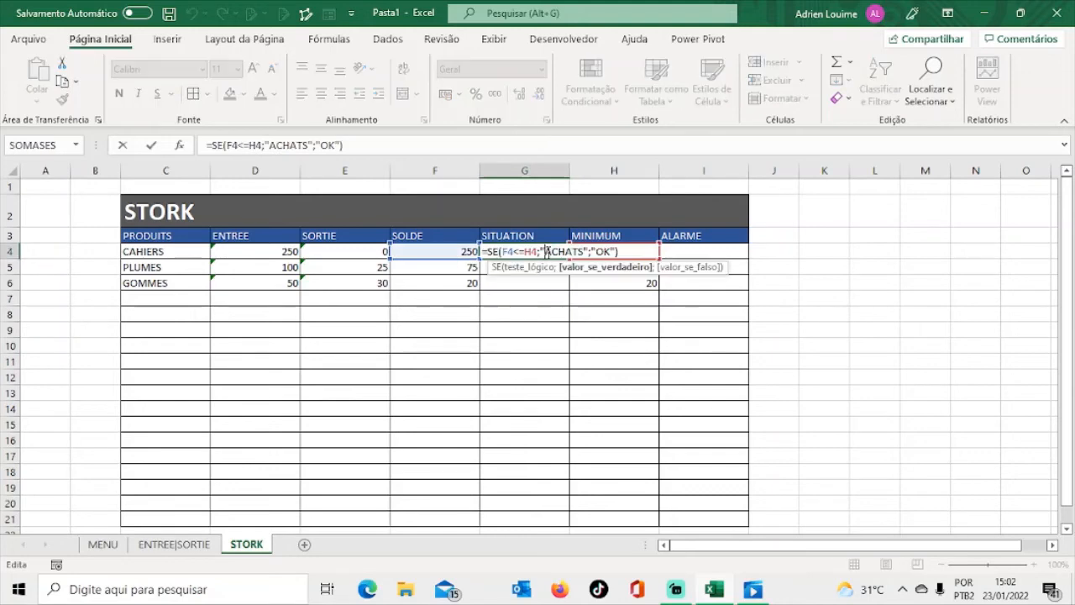
pyautogui.click(536, 283)
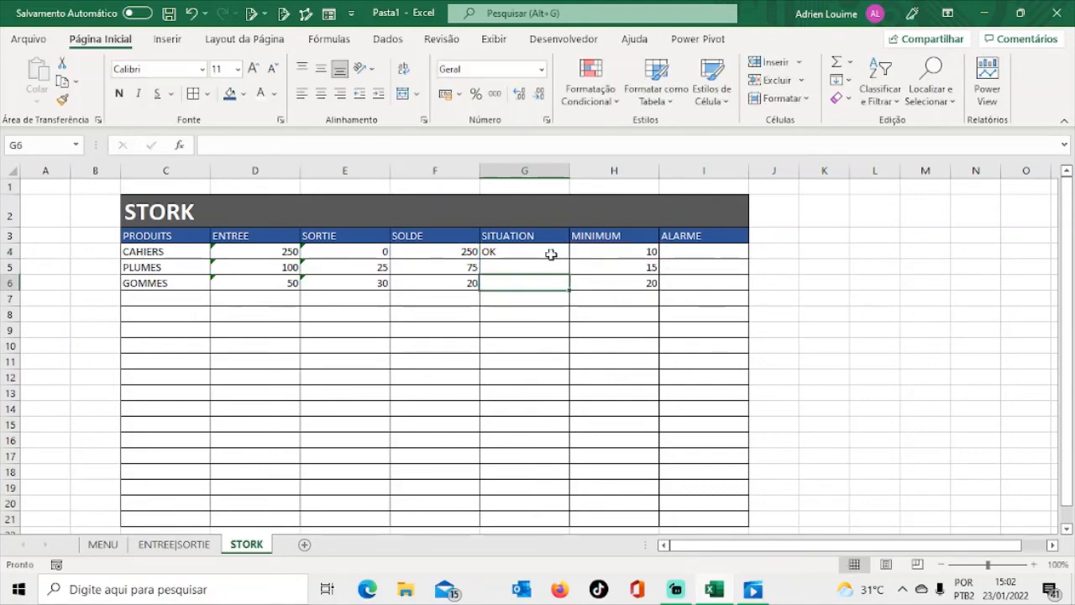
pyautogui.click(549, 251)
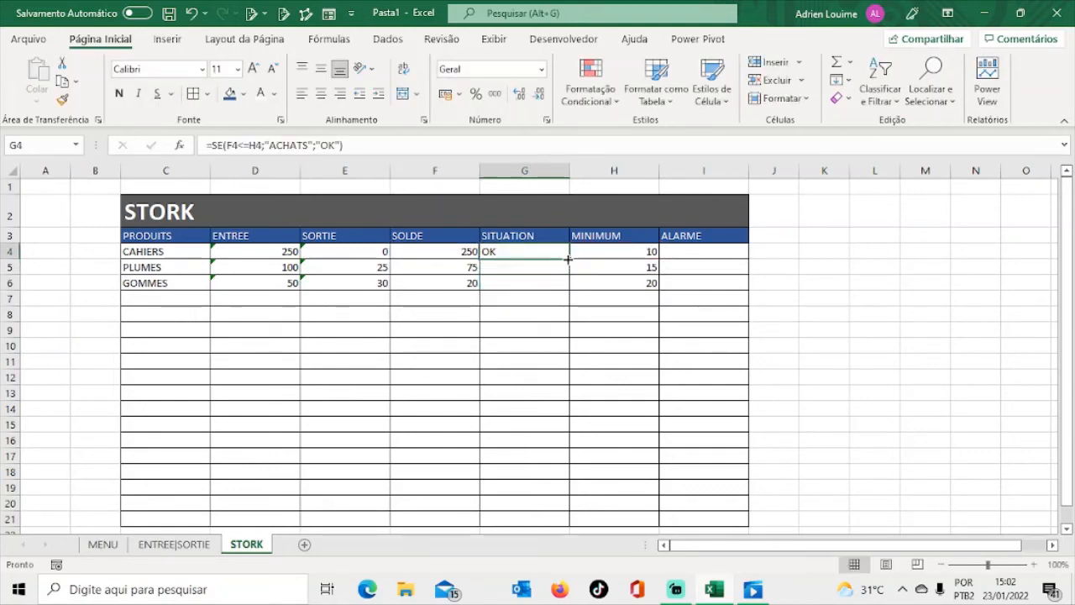
pyautogui.moveTo(568, 259); pyautogui.dragTo(567, 286)
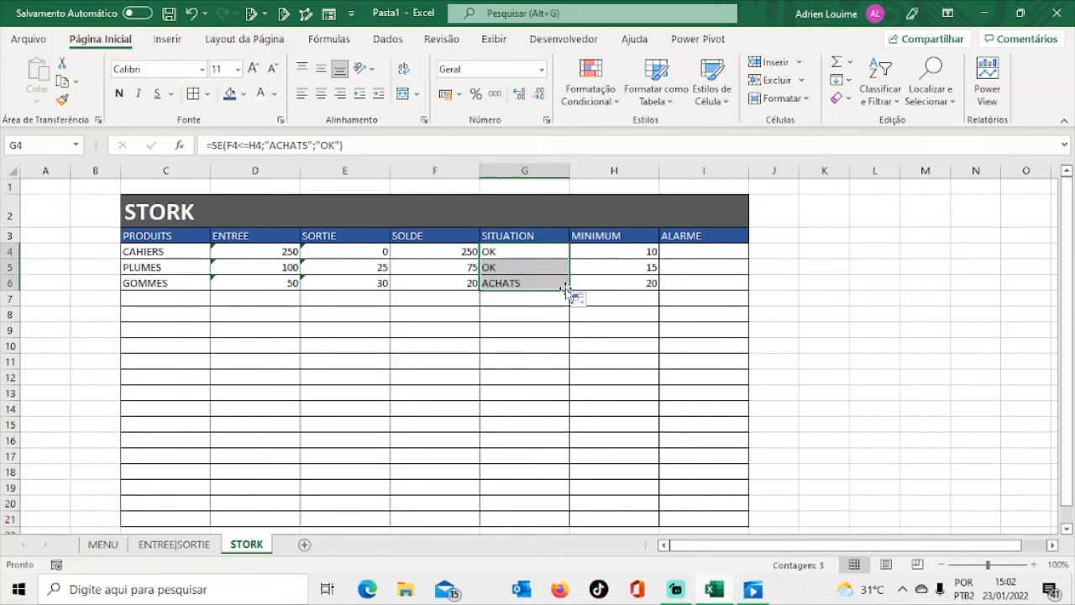
# Step: On the ENTREE|SORTIE sheet, start a new entry in row 9 with date 25/01/2022 and type SORTIE
pyautogui.click(533, 308)
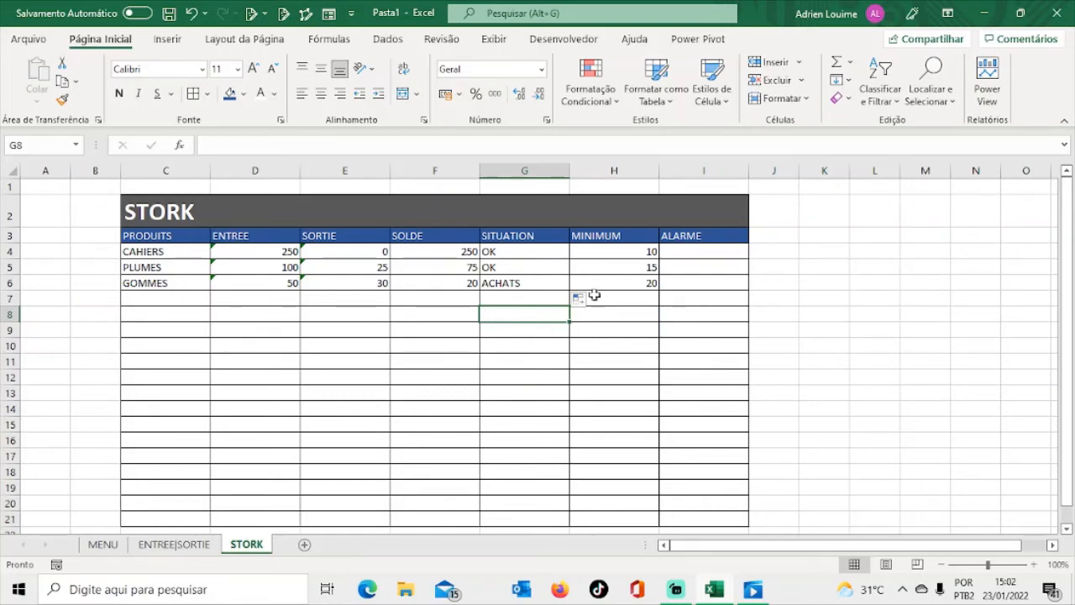
pyautogui.click(518, 252)
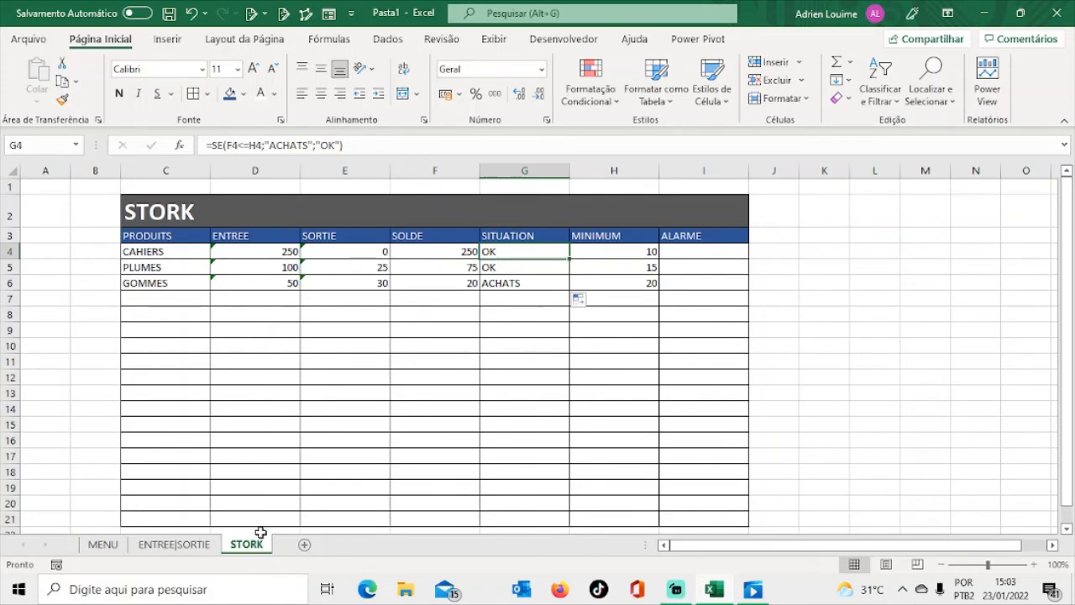
pyautogui.click(175, 544)
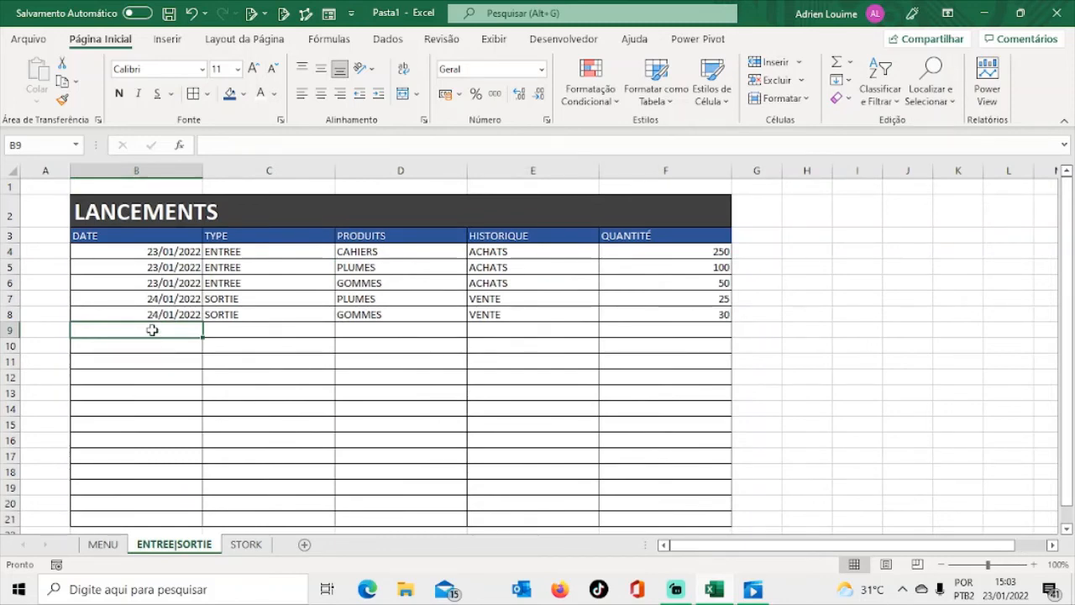
pyautogui.write('25')
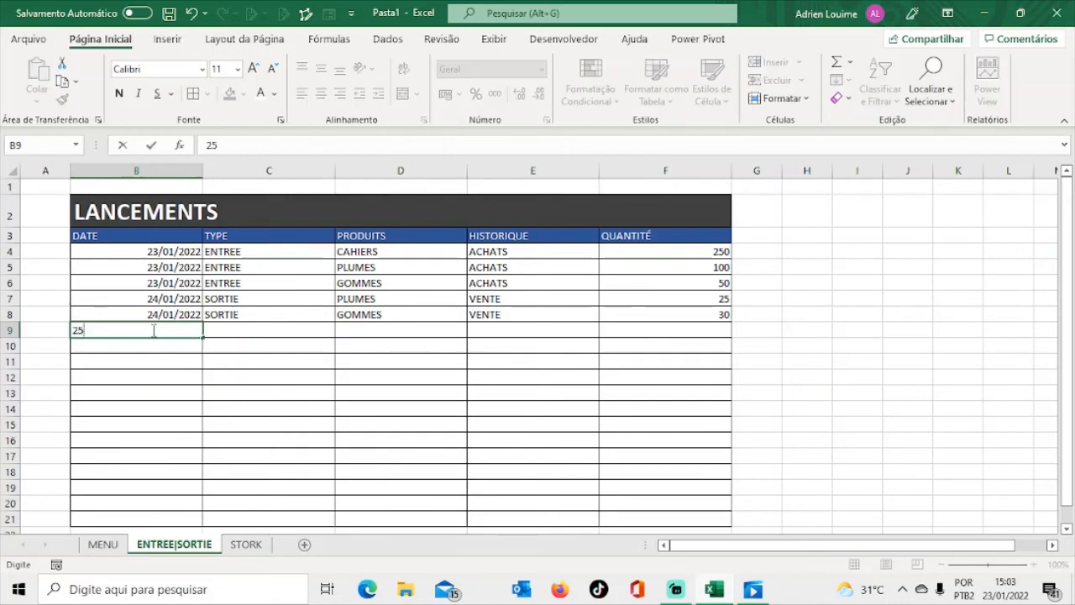
pyautogui.write('/01/2022')
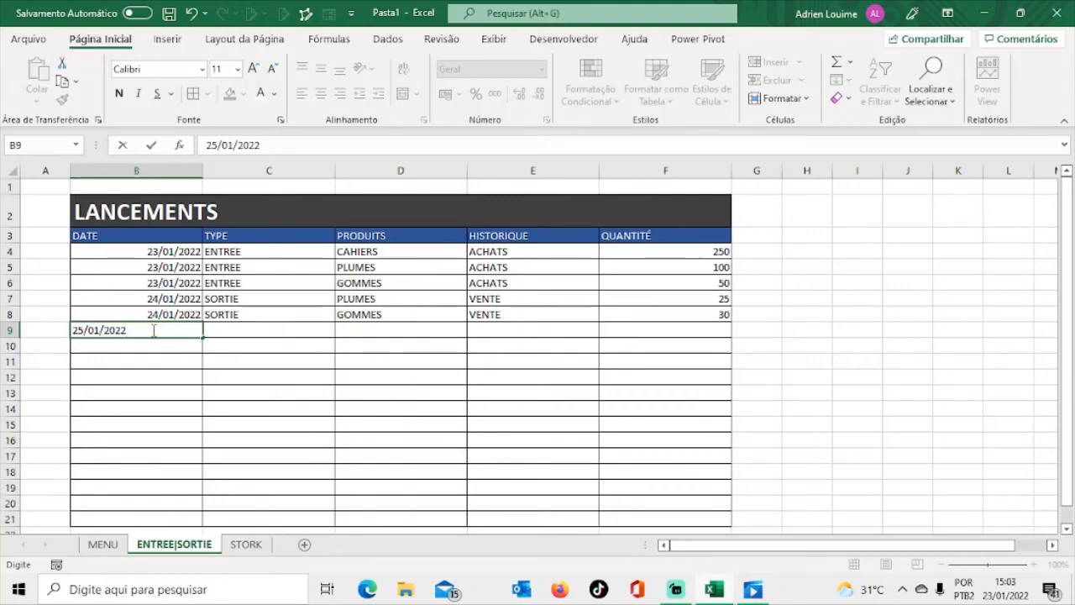
pyautogui.press('Tab')
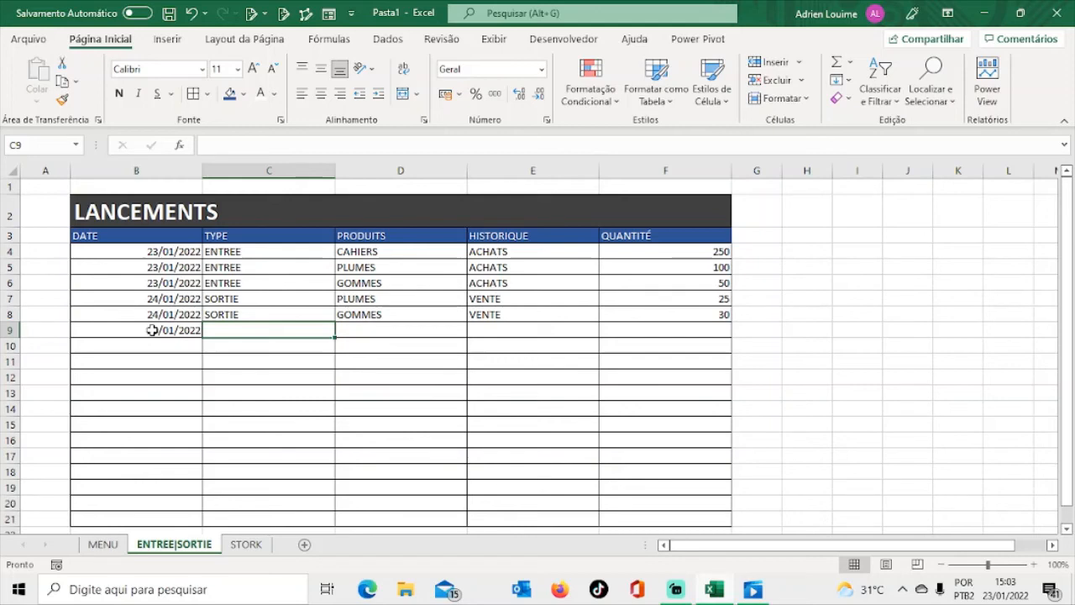
pyautogui.write('SORTIE')
pyautogui.press('Tab')
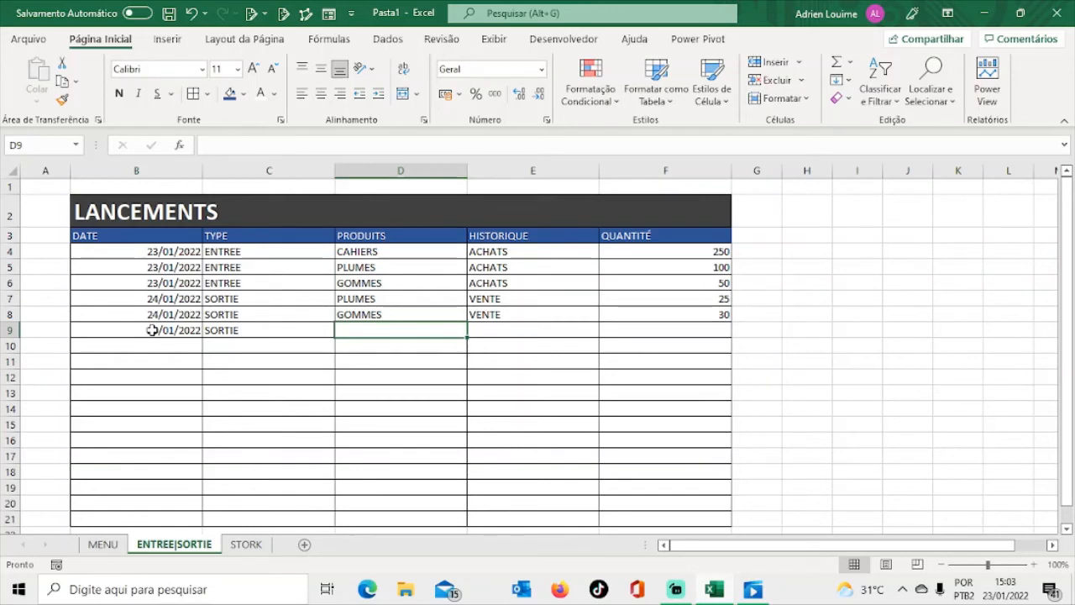
# Step: Complete the row 9 entry with product CAHIERS, history VENTE and quantity 241
pyautogui.write('C')
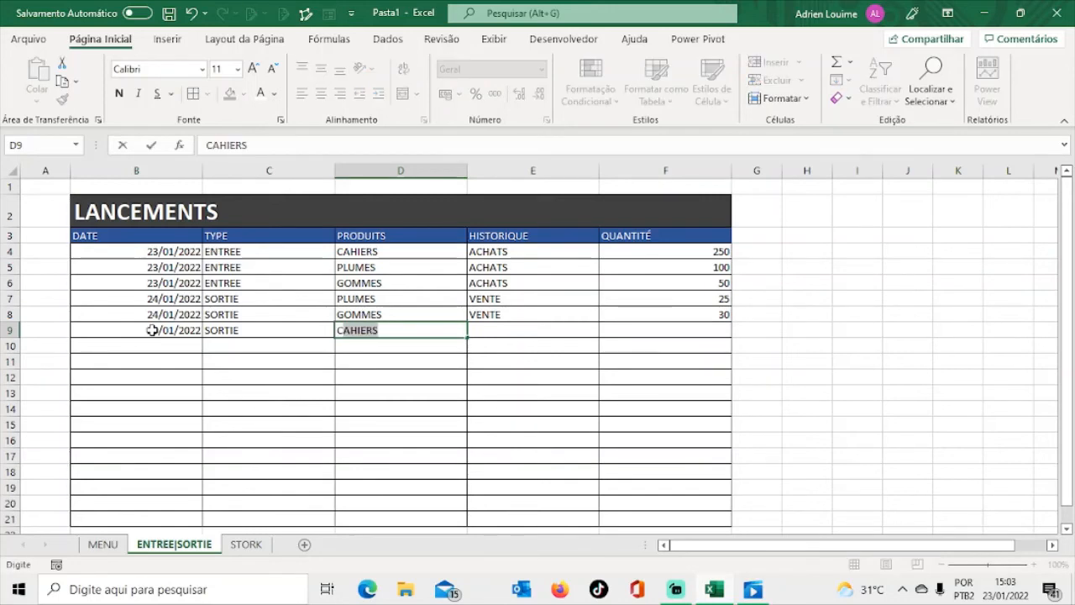
pyautogui.press('Tab')
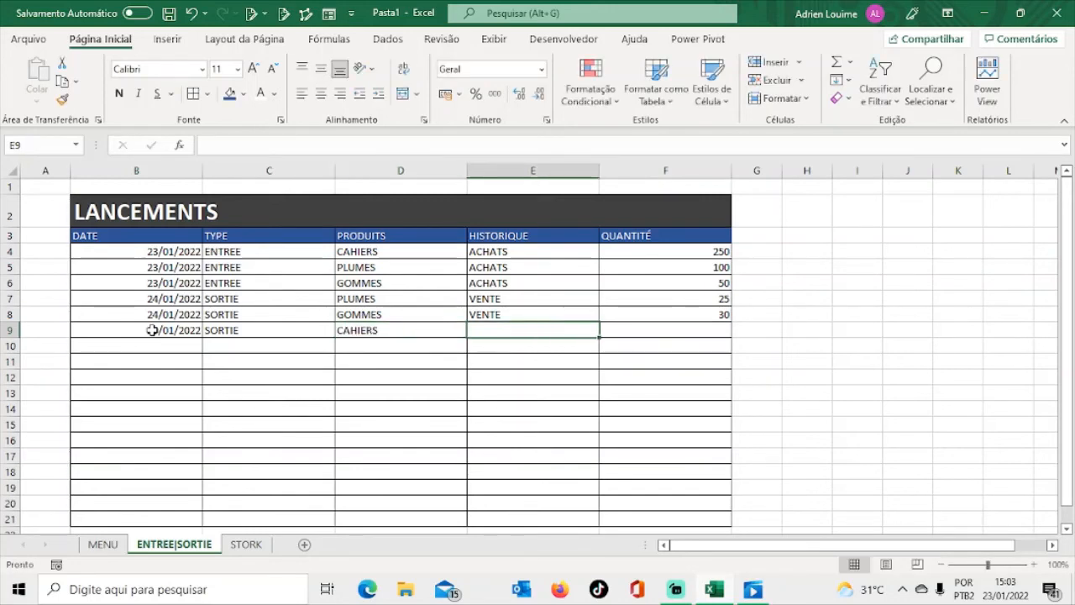
pyautogui.write('VENTE')
pyautogui.press('Tab')
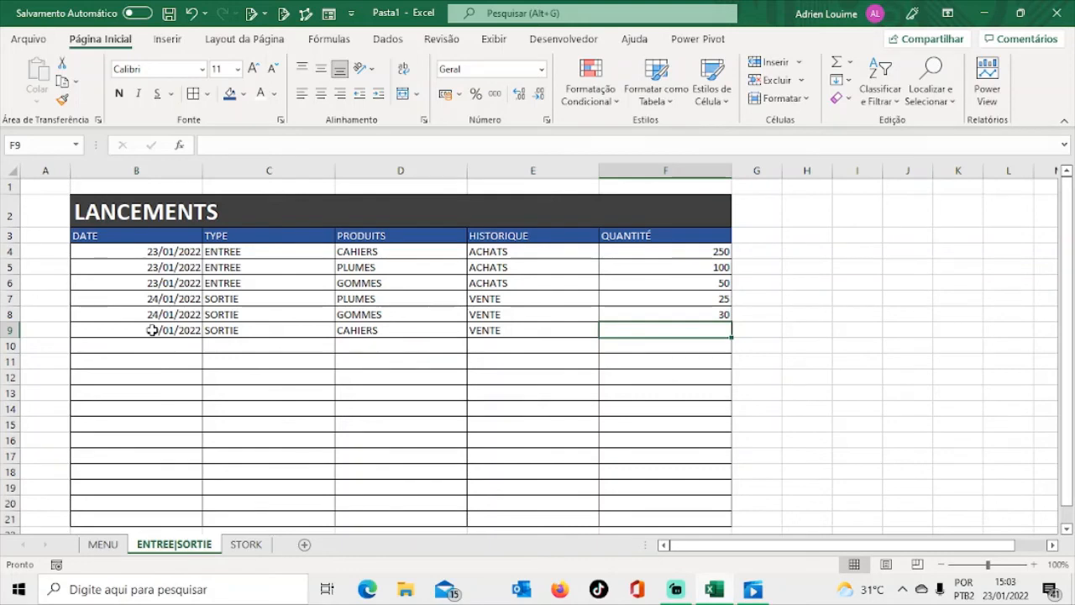
pyautogui.write('2')
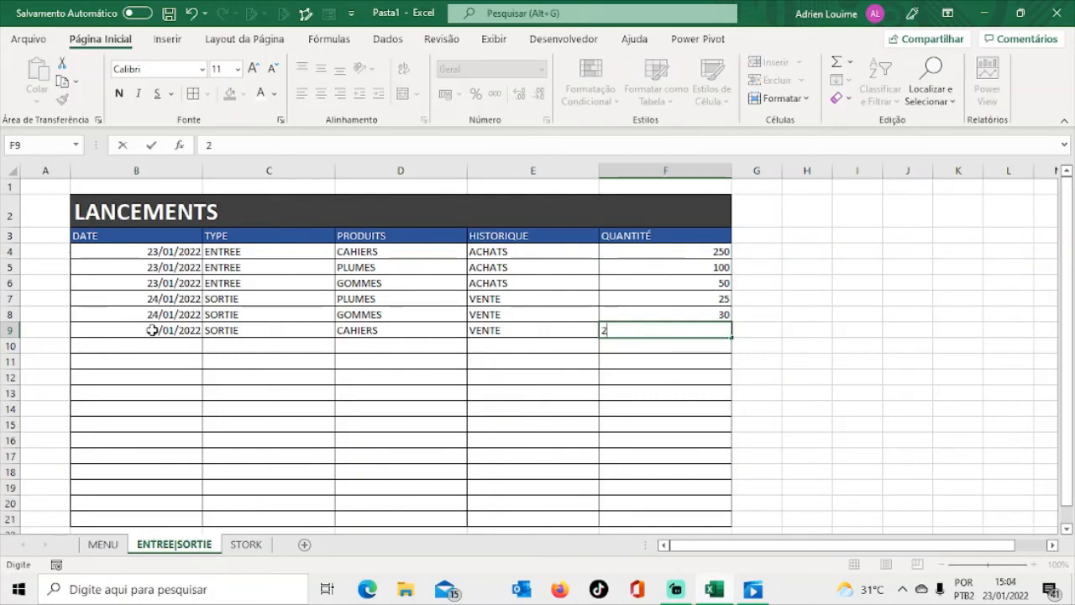
pyautogui.write('40')
pyautogui.press('BackSpace')
pyautogui.write('1')
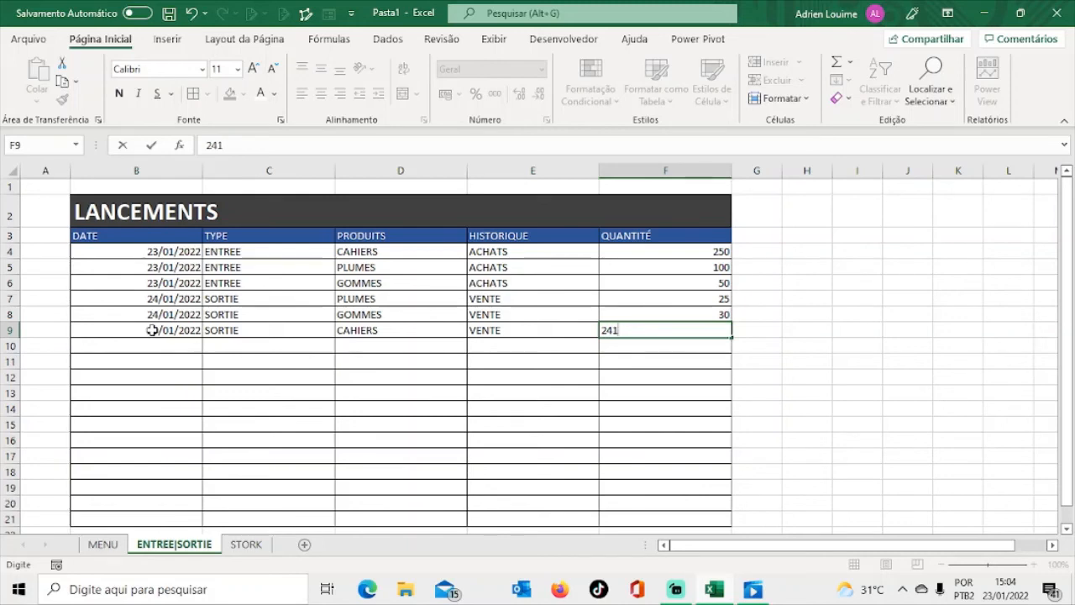
pyautogui.press('Return')
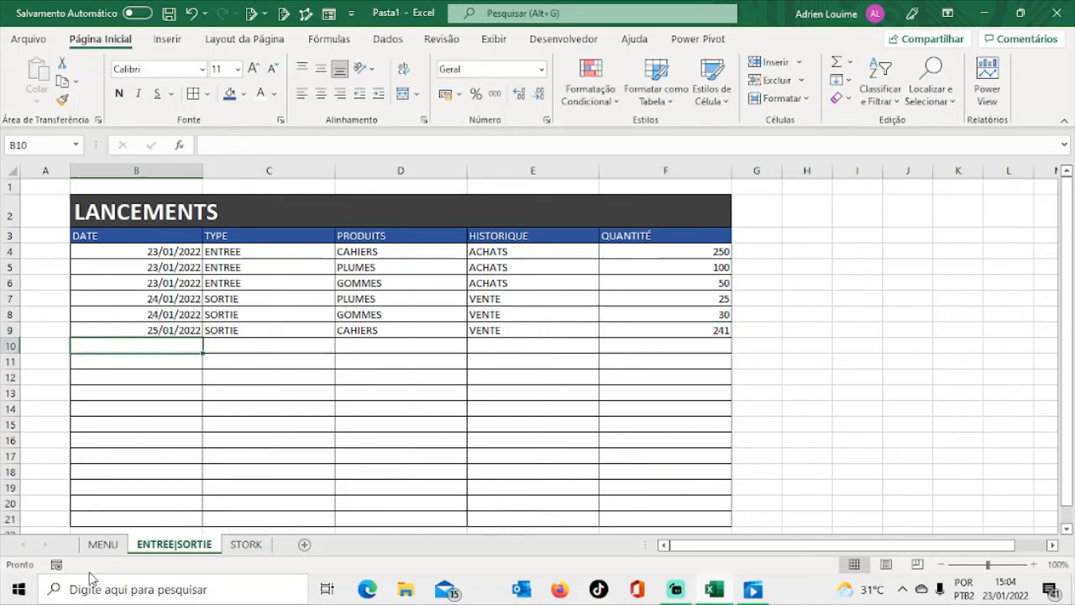
# Step: Check the CAHIERS row and its ENTREE formula on STORK against the row 9 sale on ENTREE|SORTIE
pyautogui.click(247, 546)
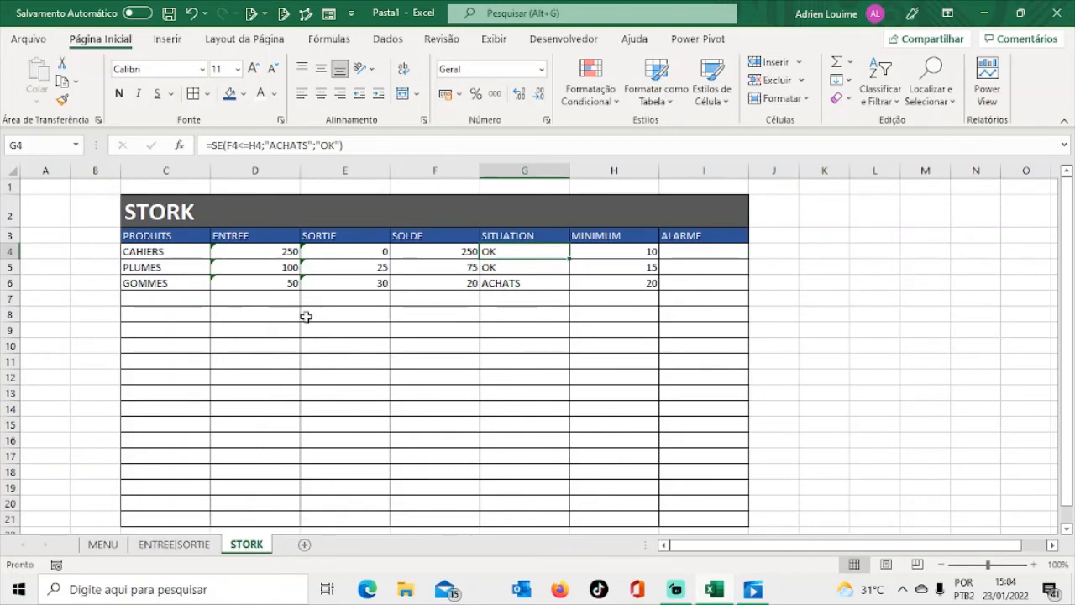
pyautogui.click(281, 251)
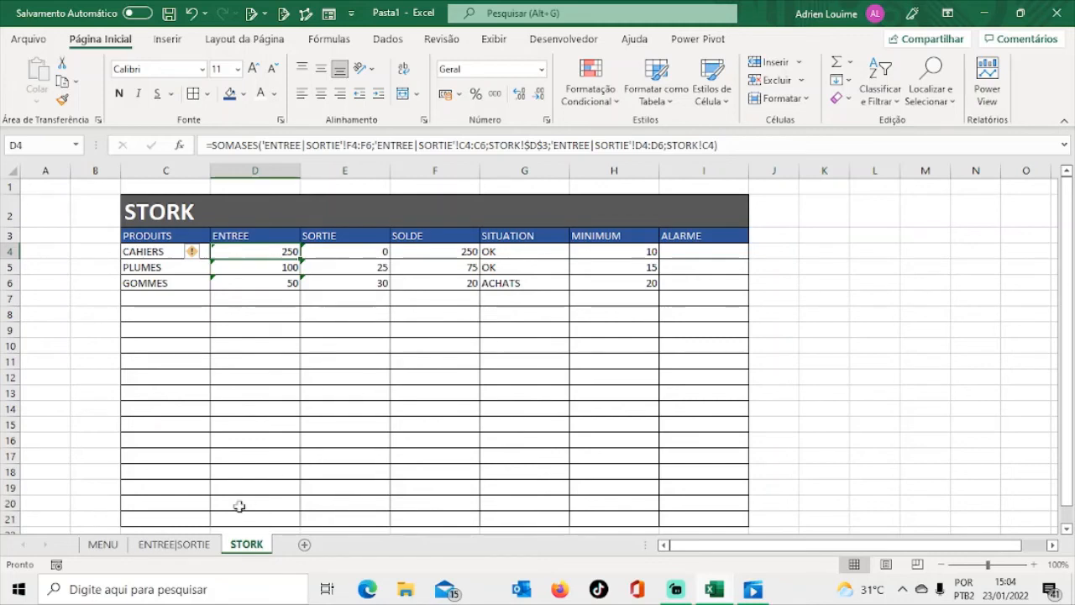
pyautogui.click(174, 545)
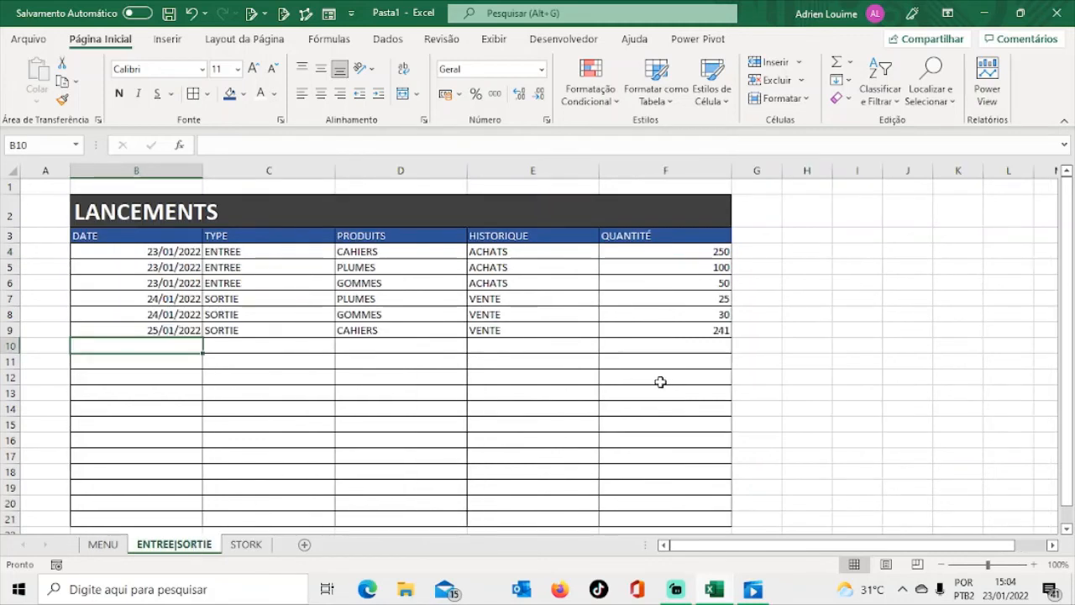
pyautogui.click(629, 328)
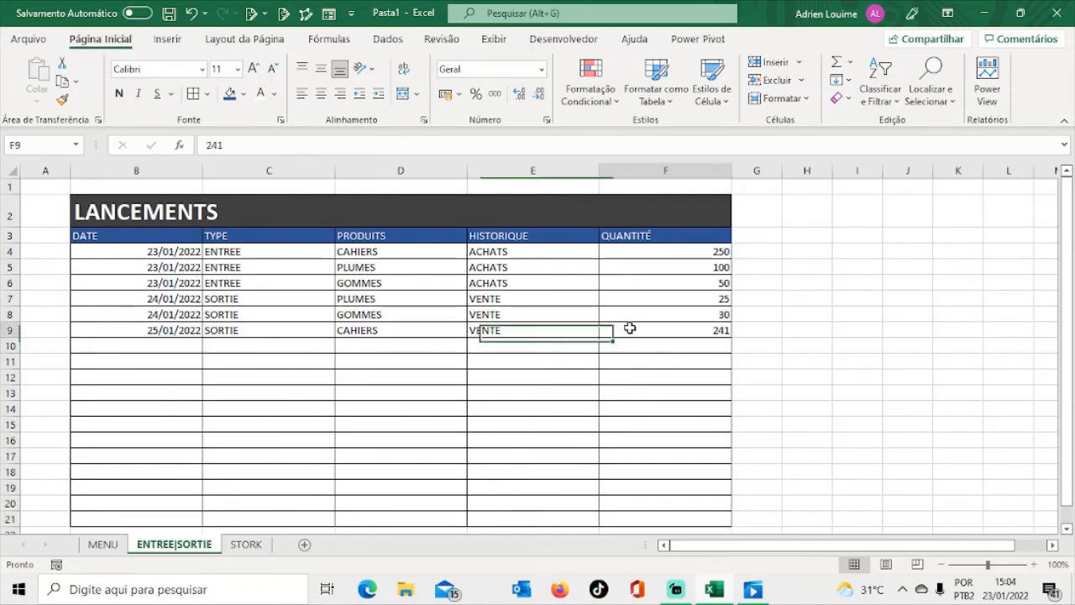
pyautogui.click(252, 329)
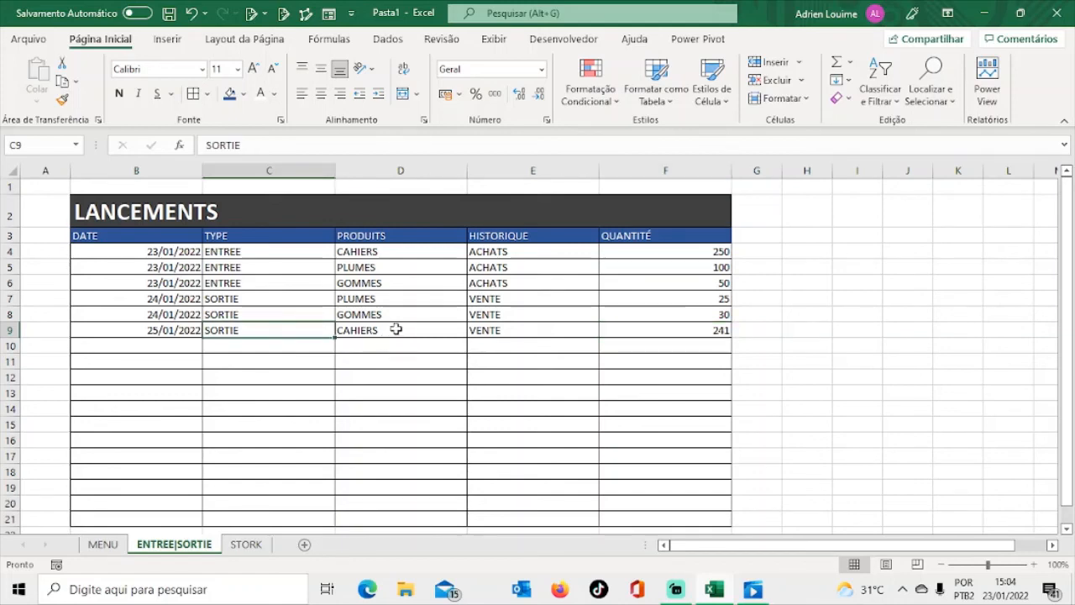
pyautogui.click(395, 318)
pyautogui.click(499, 333)
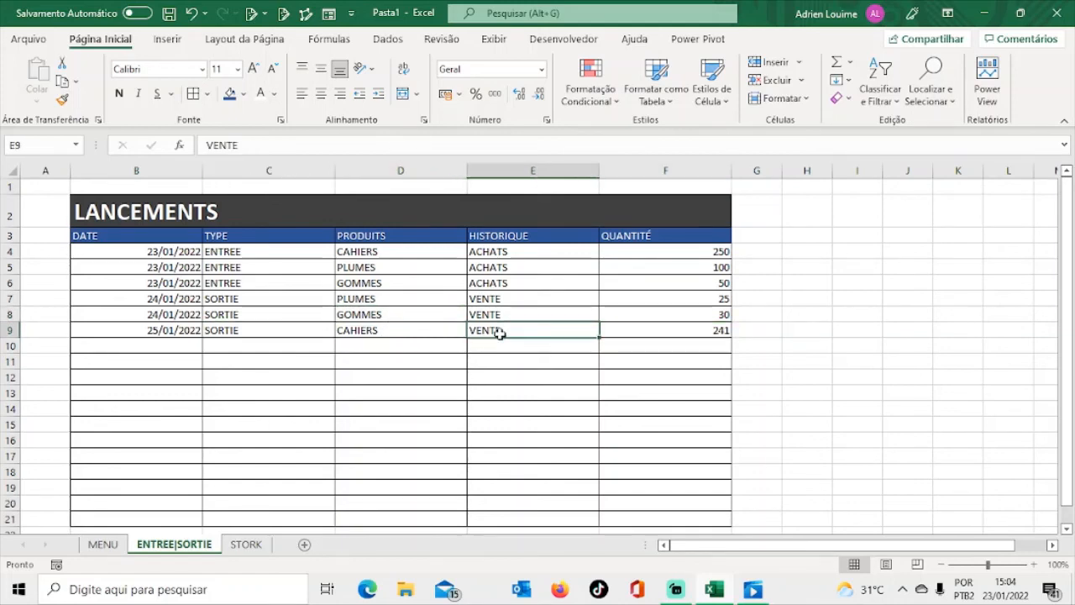
pyautogui.click(616, 327)
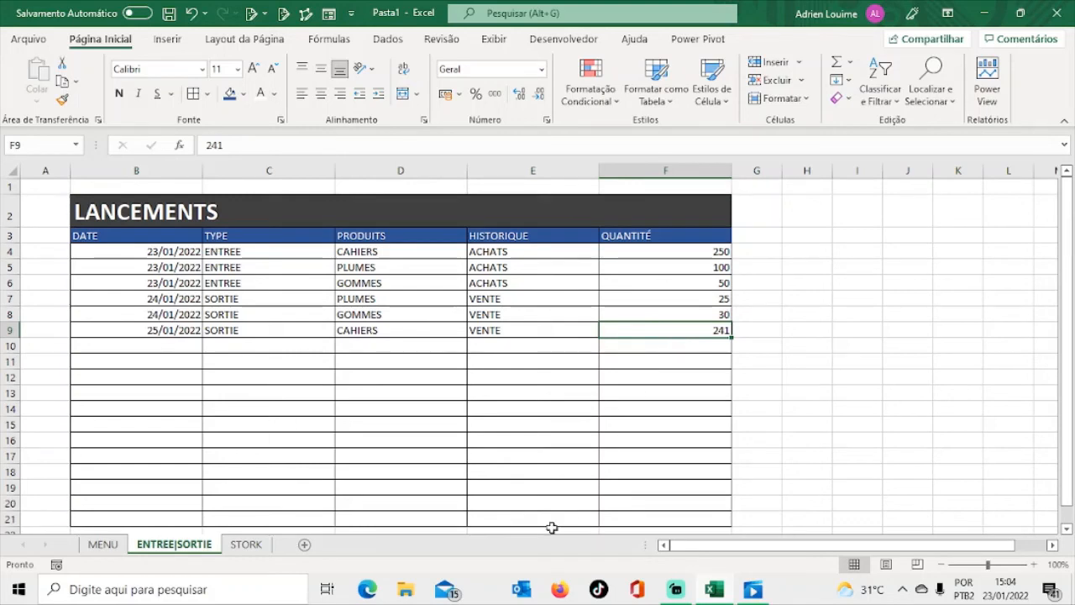
# Step: On the STORK sheet, copy the SORTIE formula from E4 down to E8
pyautogui.click(246, 545)
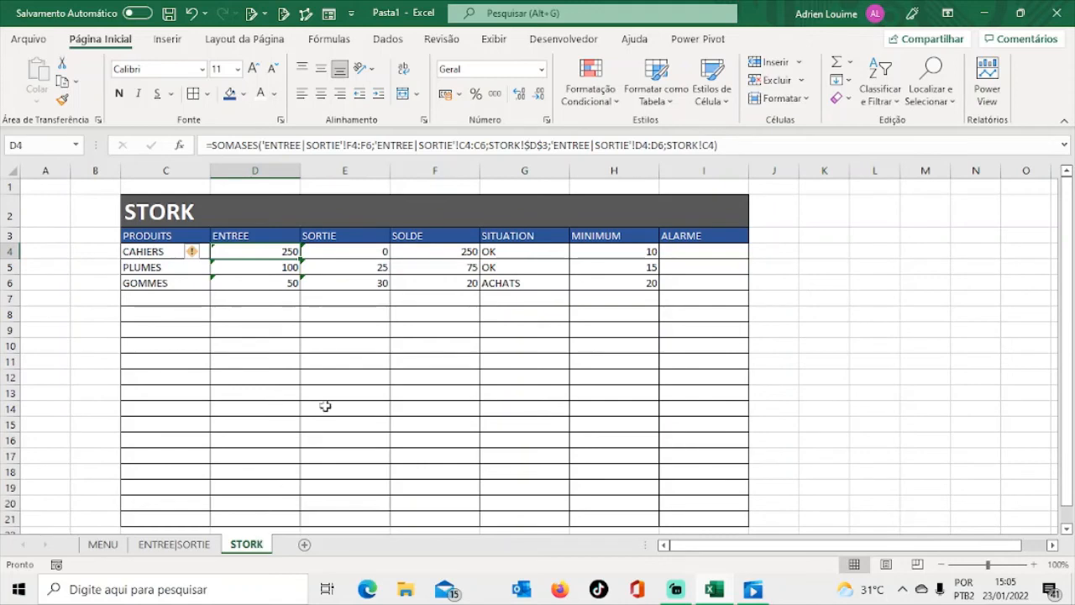
pyautogui.click(352, 254)
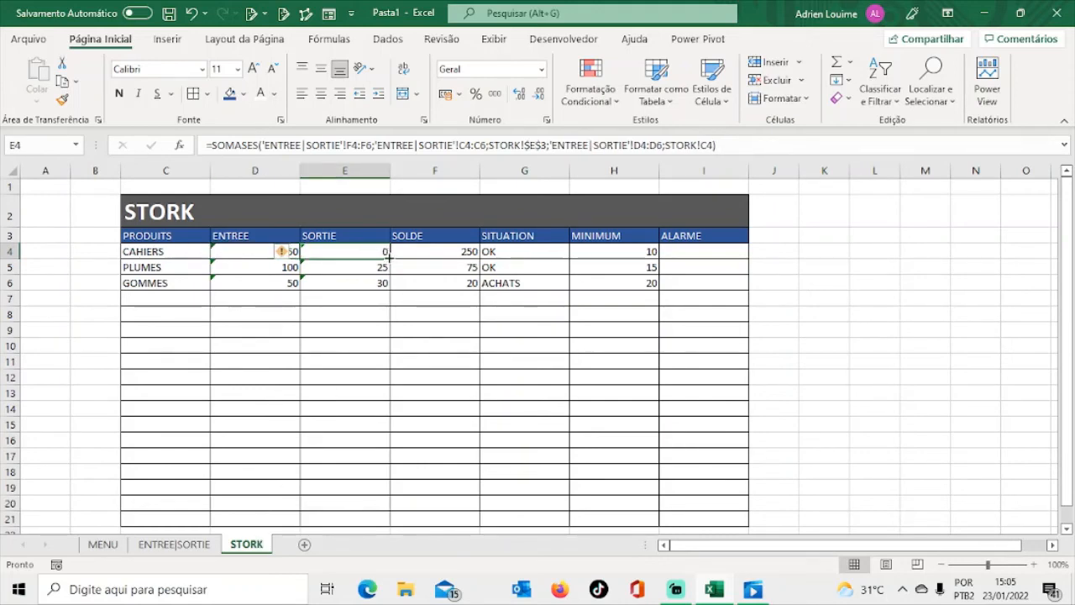
pyautogui.moveTo(389, 257); pyautogui.dragTo(385, 322)
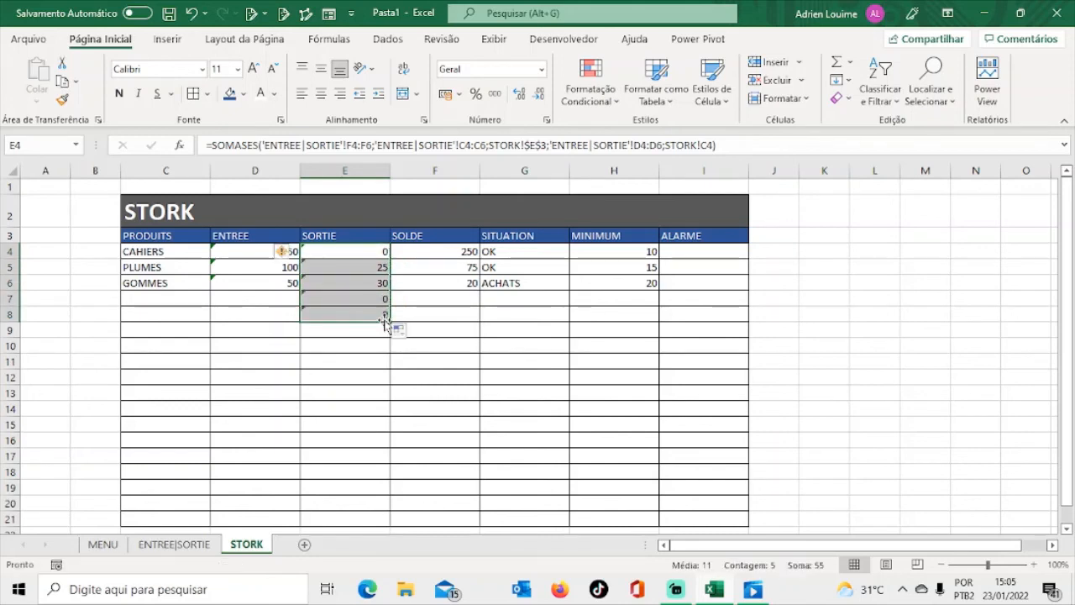
pyautogui.click(344, 250)
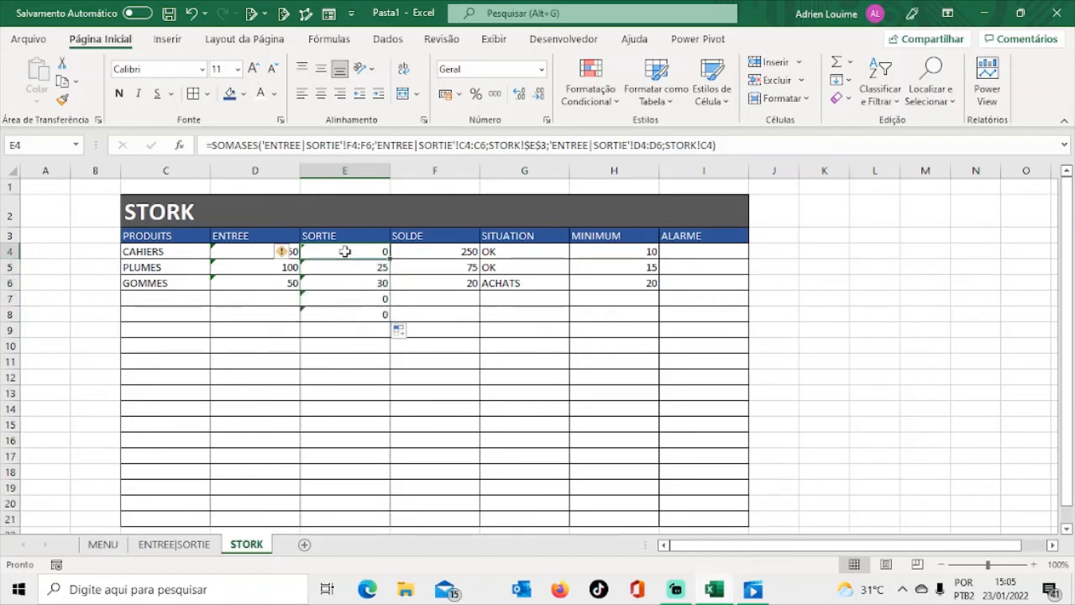
# Step: Compare the type, product and quantity in row 9 of ENTREE|SORTIE with the CAHIERS formulas for ENTREE, SORTIE and SOLDE on STORK
pyautogui.click(242, 253)
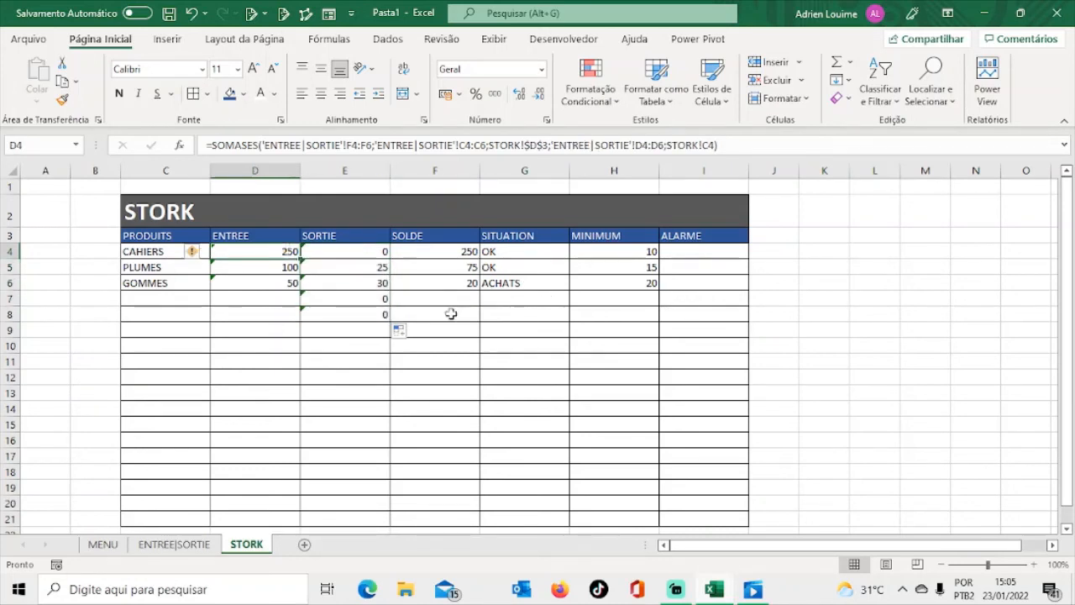
pyautogui.click(199, 547)
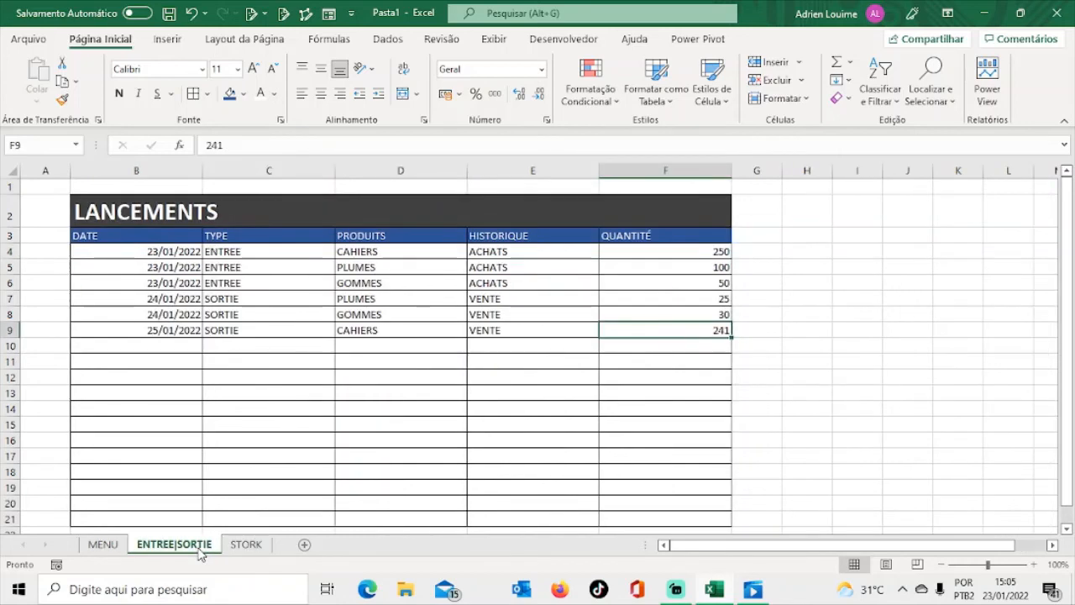
pyautogui.click(354, 332)
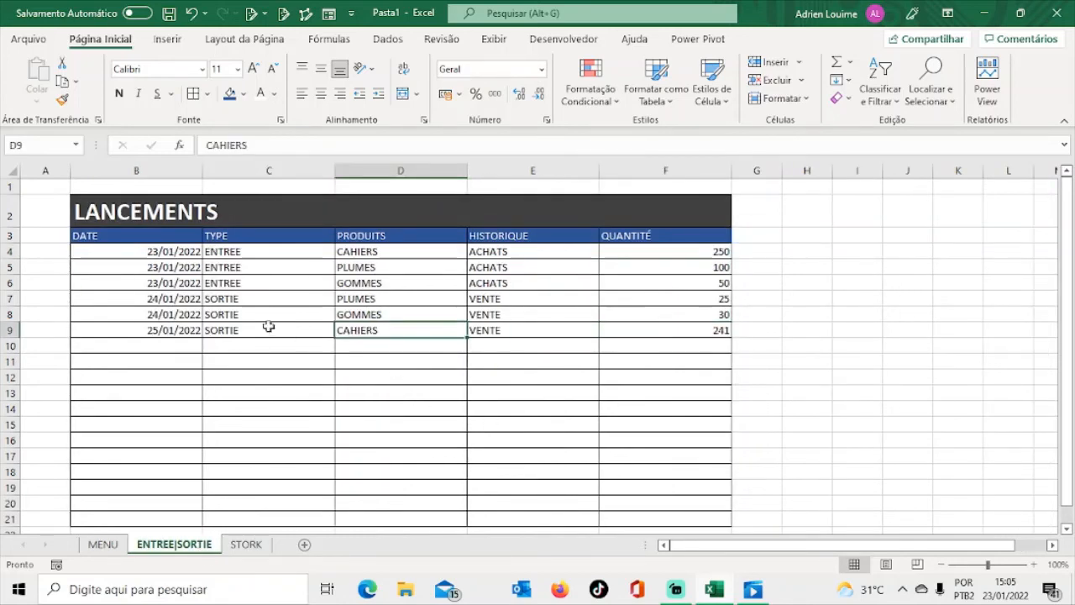
pyautogui.click(219, 326)
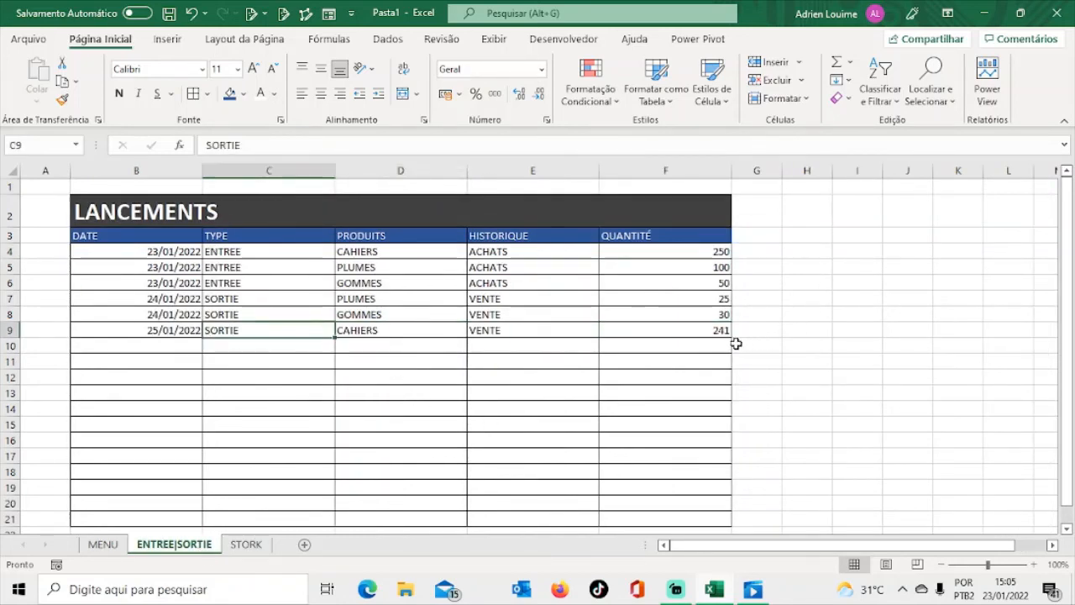
pyautogui.click(714, 329)
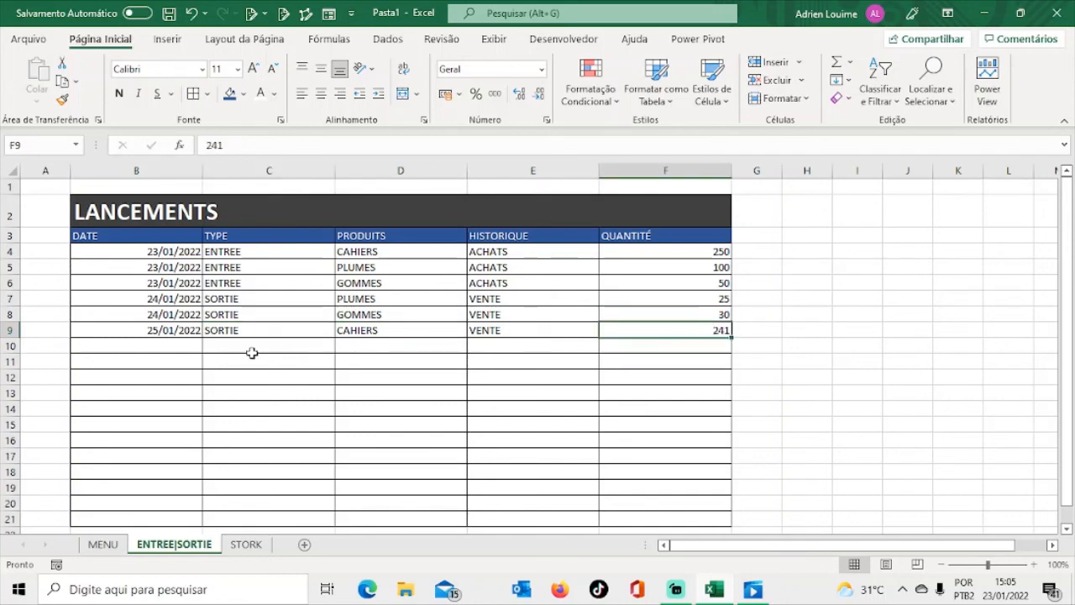
pyautogui.click(224, 332)
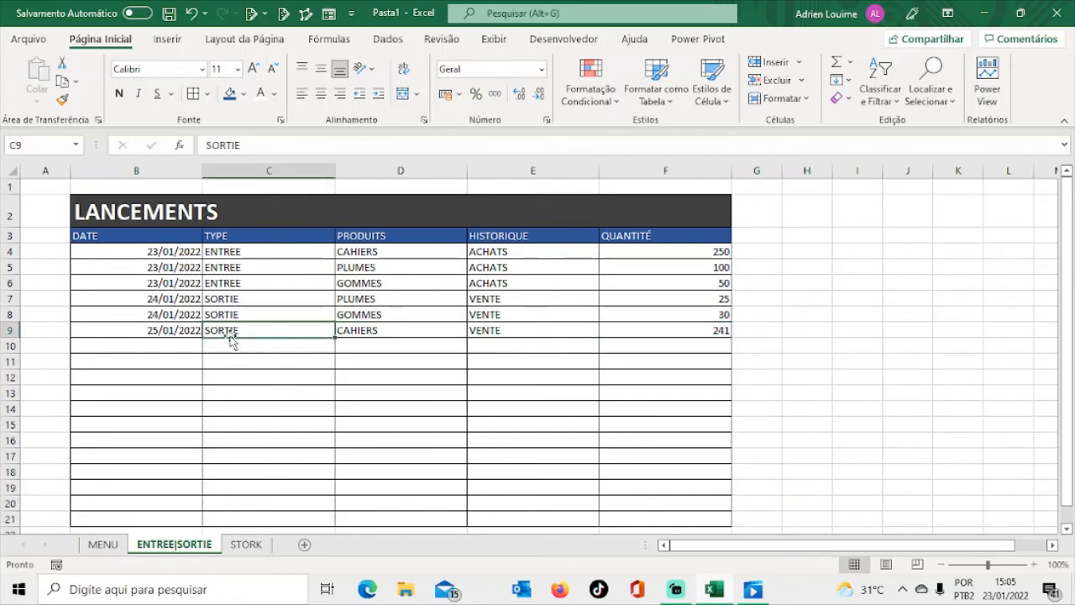
pyautogui.click(384, 329)
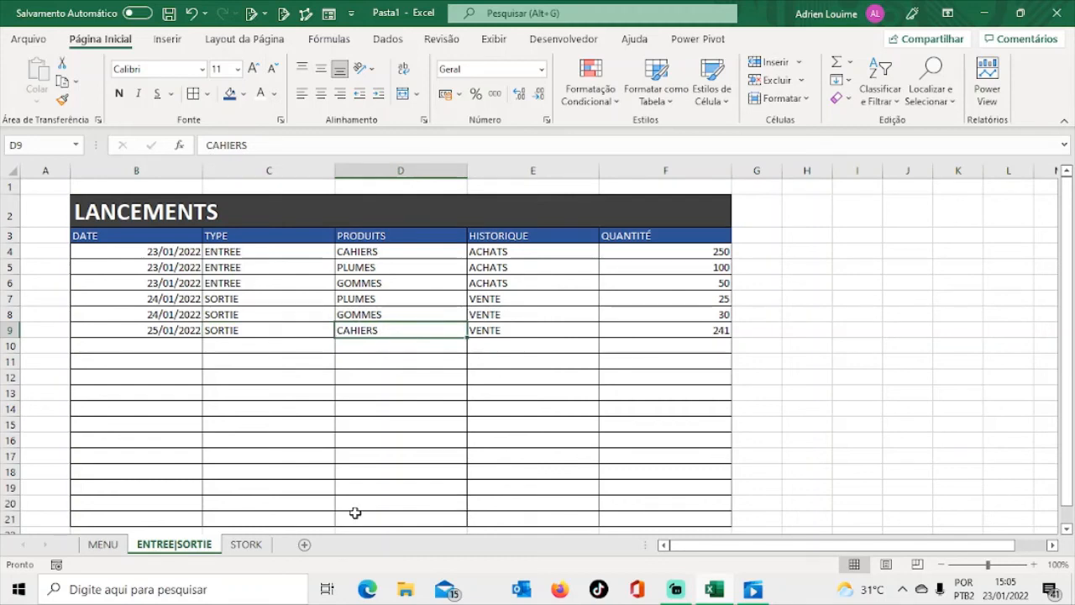
pyautogui.click(242, 547)
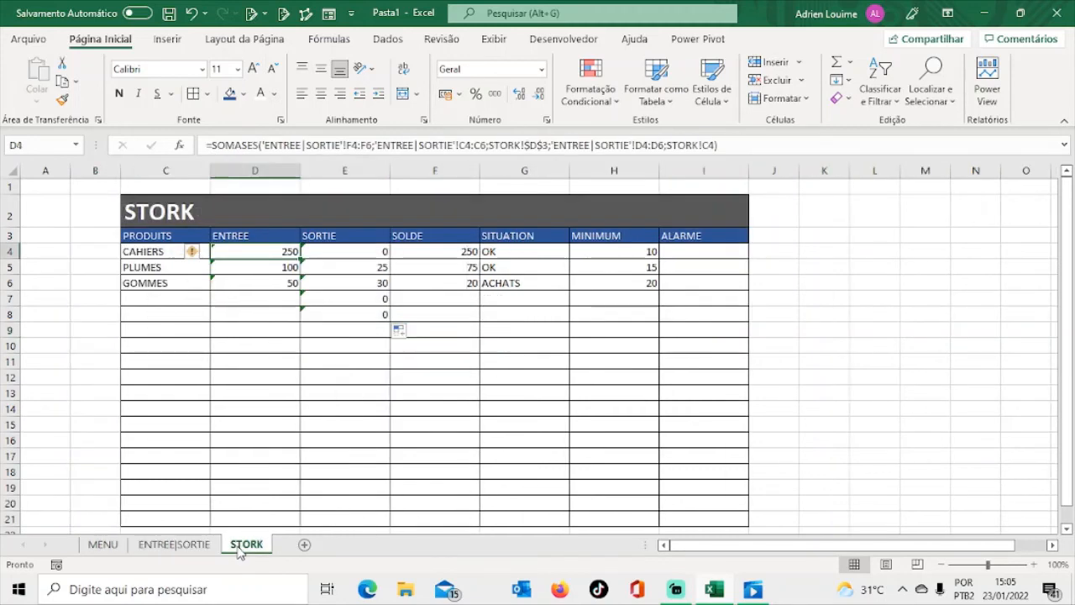
pyautogui.click(413, 265)
pyautogui.click(419, 247)
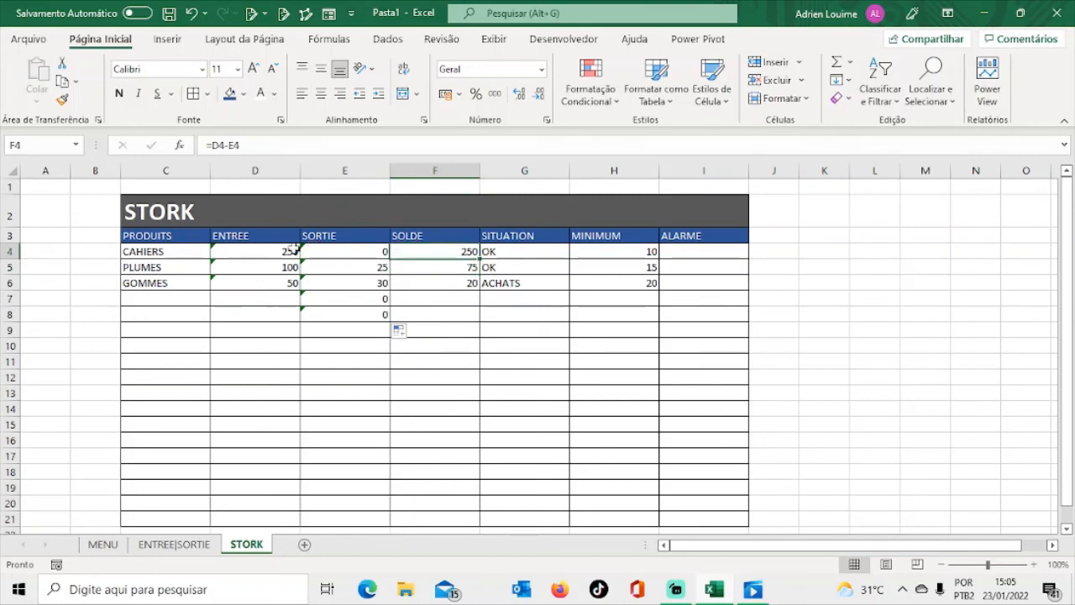
pyautogui.click(267, 252)
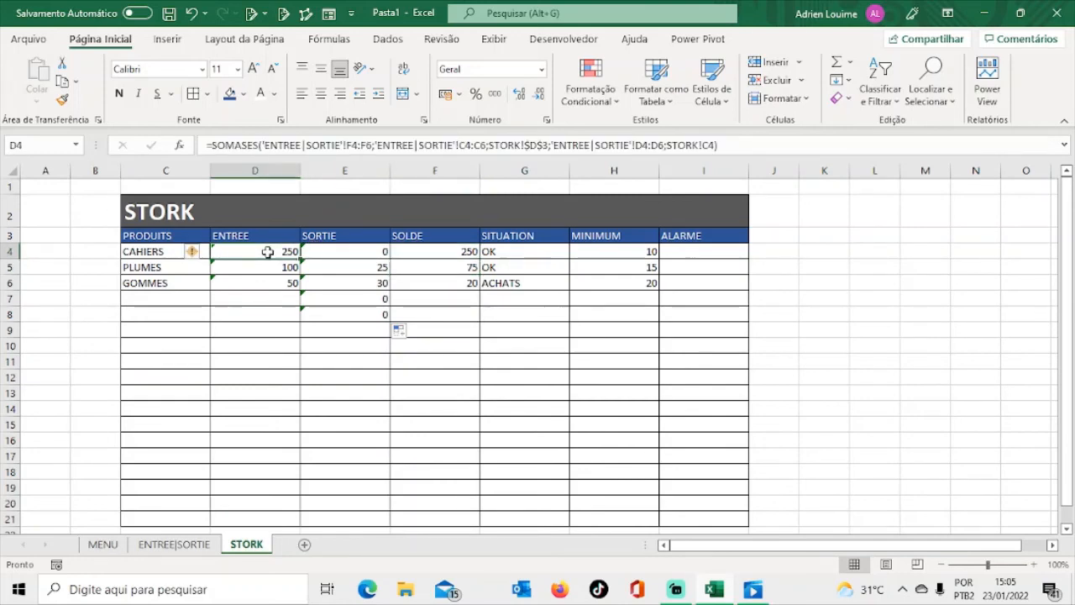
pyautogui.click(333, 248)
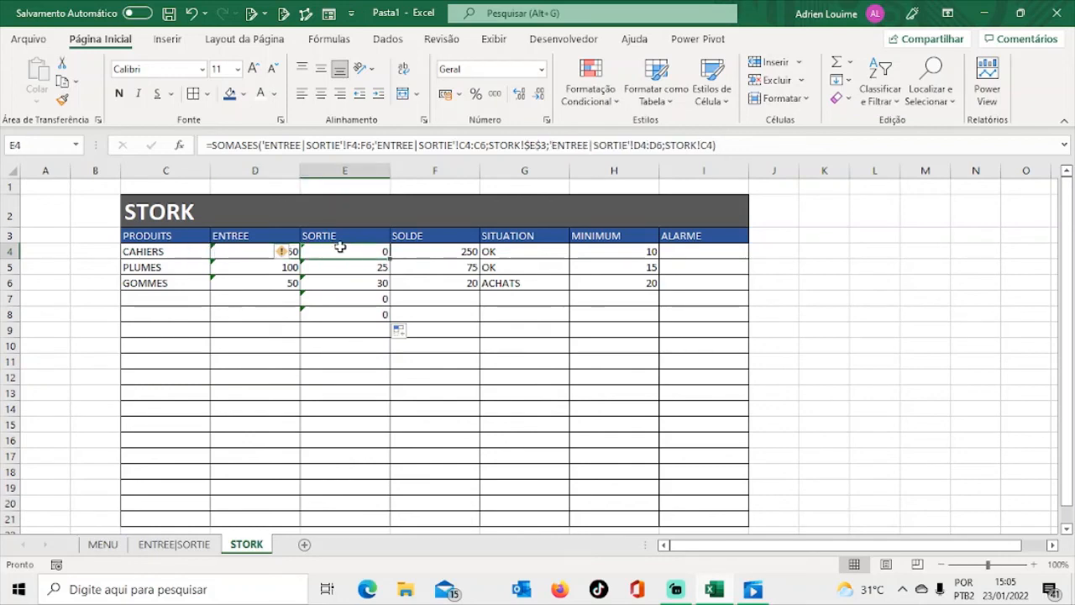
# Step: Check the SOLDE and SITUATION formulas and the MINIMUM value in the CAHIERS row
pyautogui.click(412, 249)
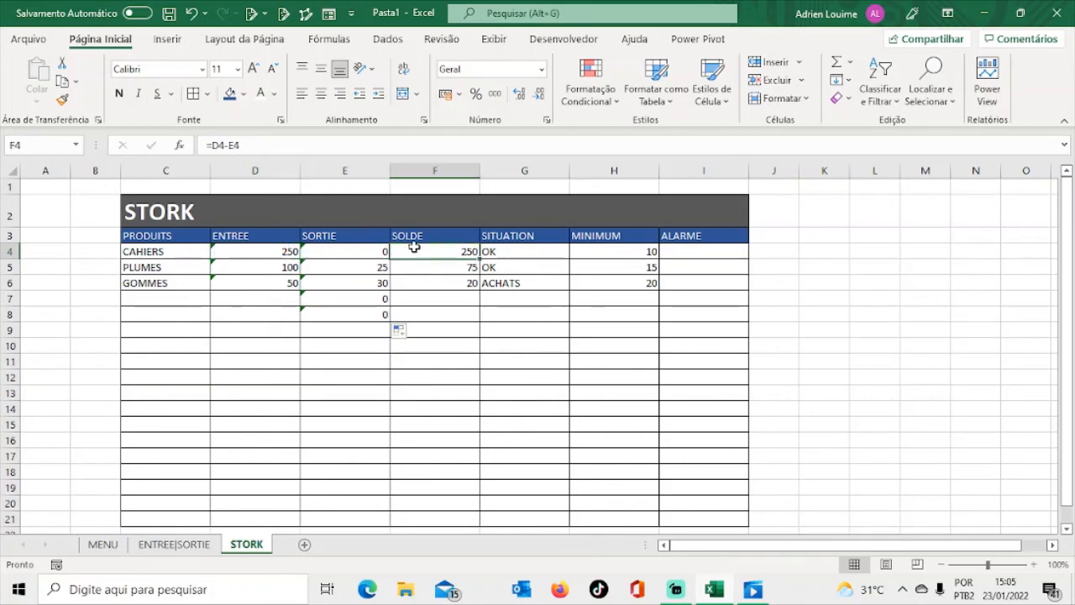
pyautogui.click(531, 254)
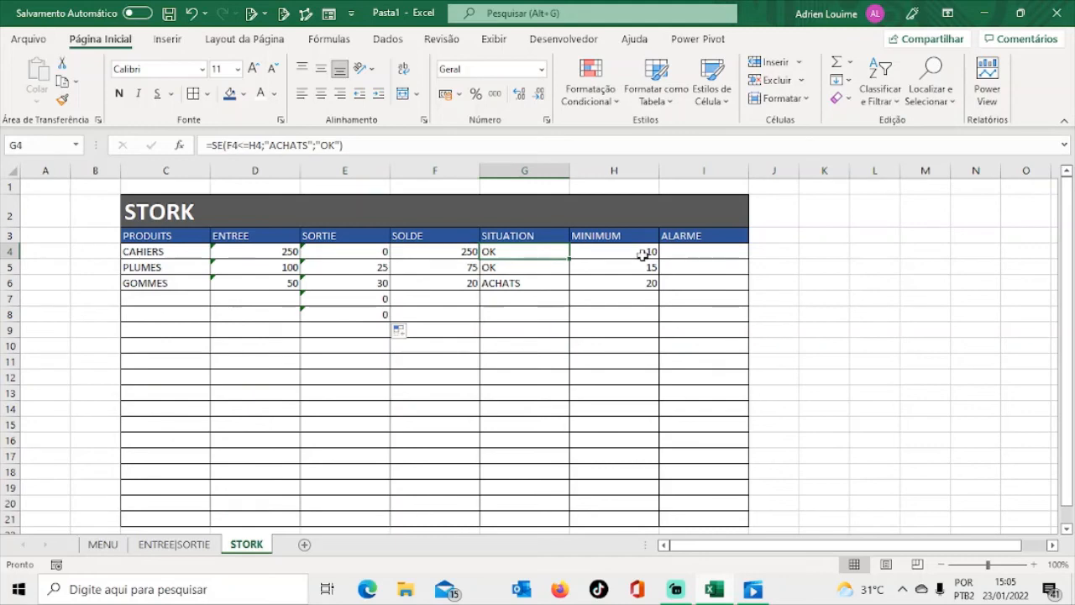
pyautogui.click(643, 255)
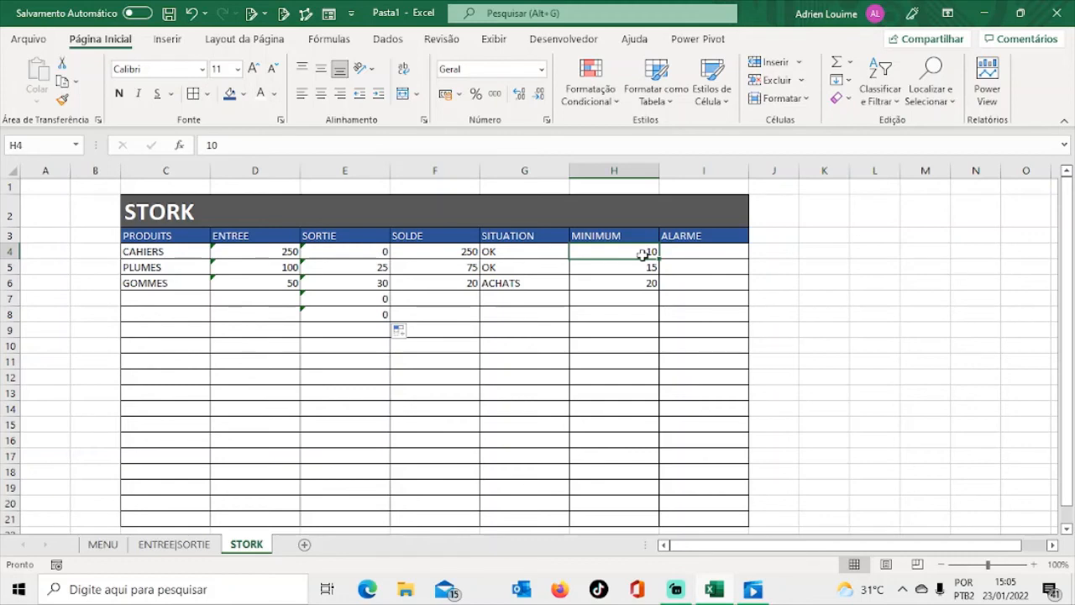
# Step: Enter the formula =SE(G3="OK";0;1) in ALARME cell I4 of the CAHIERS row
pyautogui.click(685, 255)
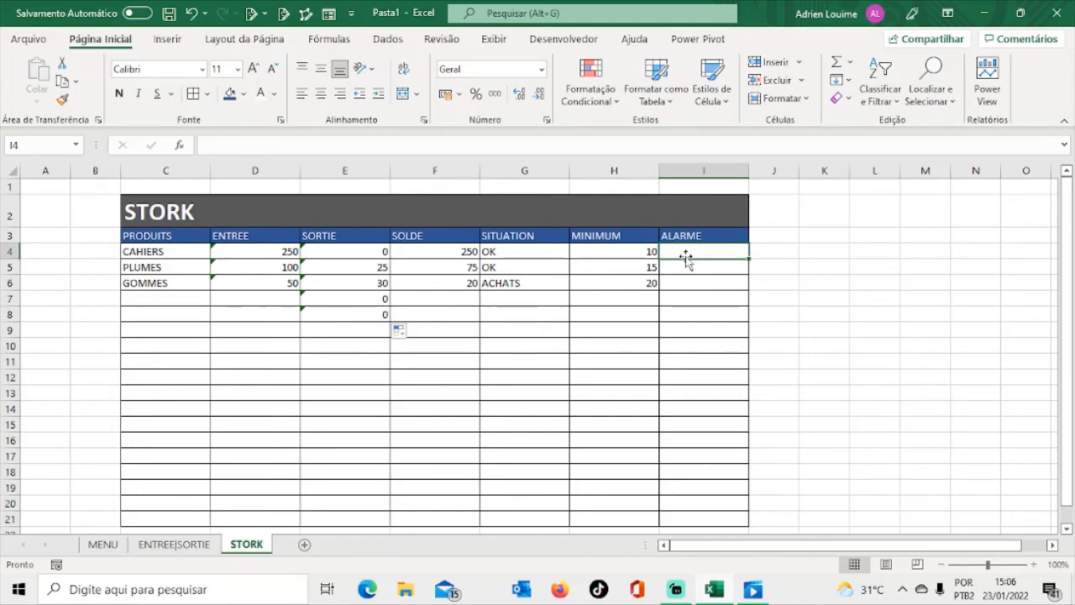
pyautogui.press('capslock')
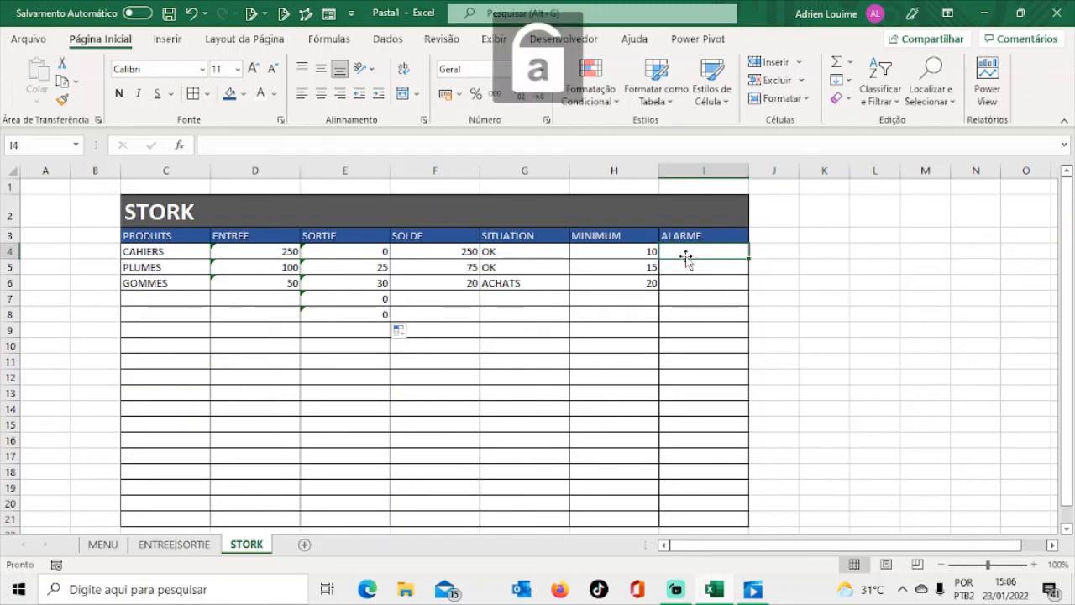
pyautogui.press('capslock')
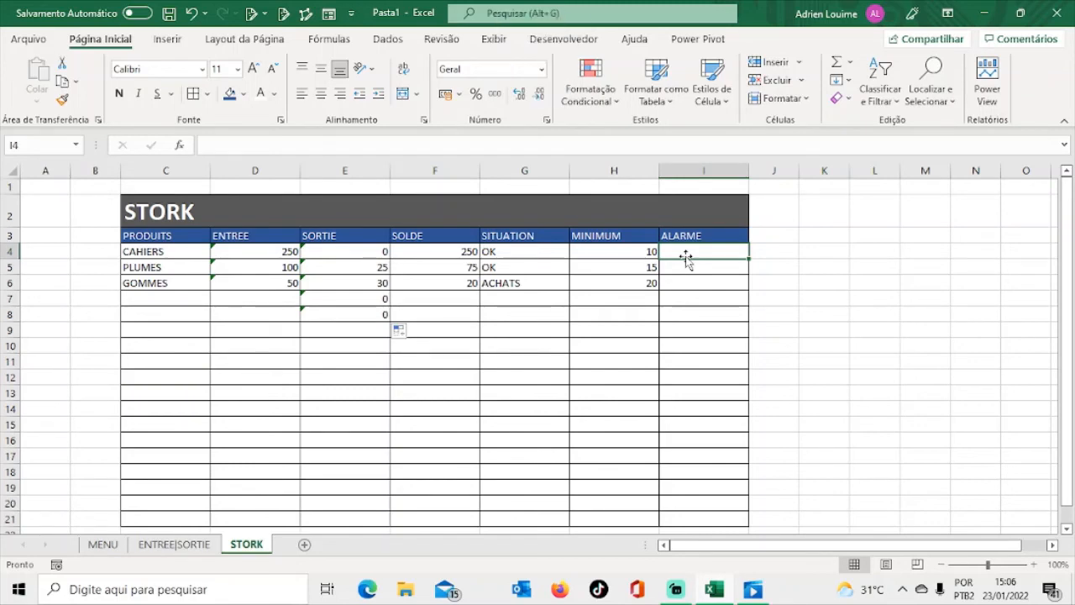
pyautogui.write('s')
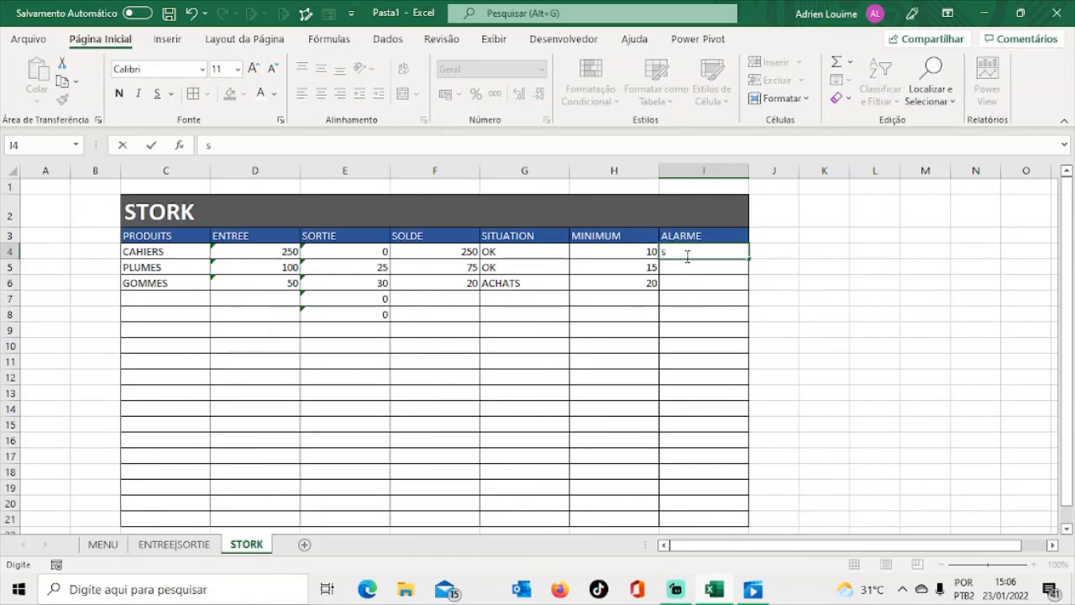
pyautogui.press('BackSpace')
pyautogui.write('=')
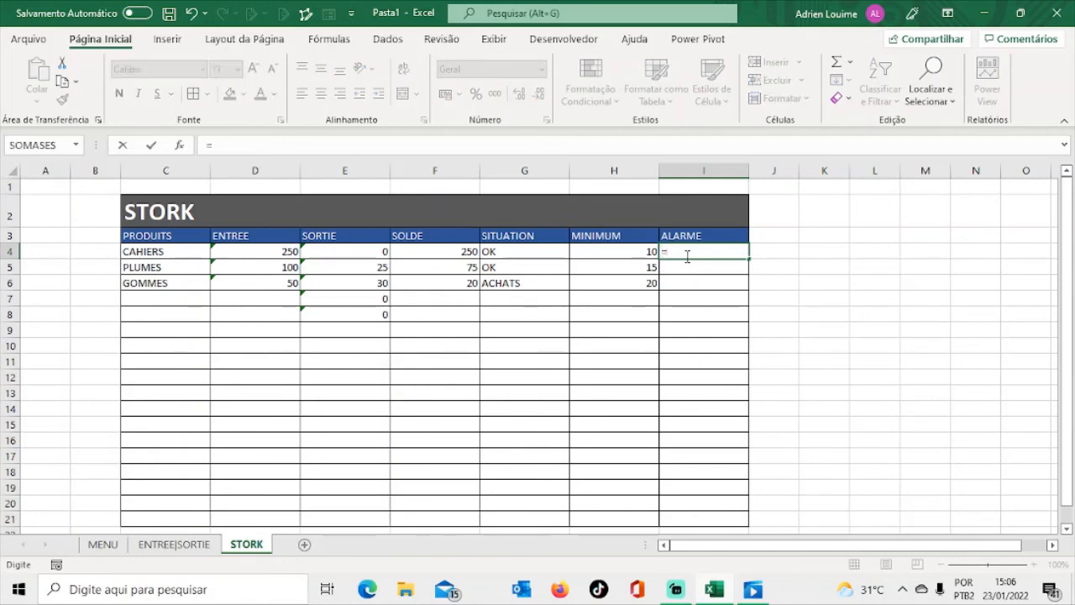
pyautogui.write('SE')
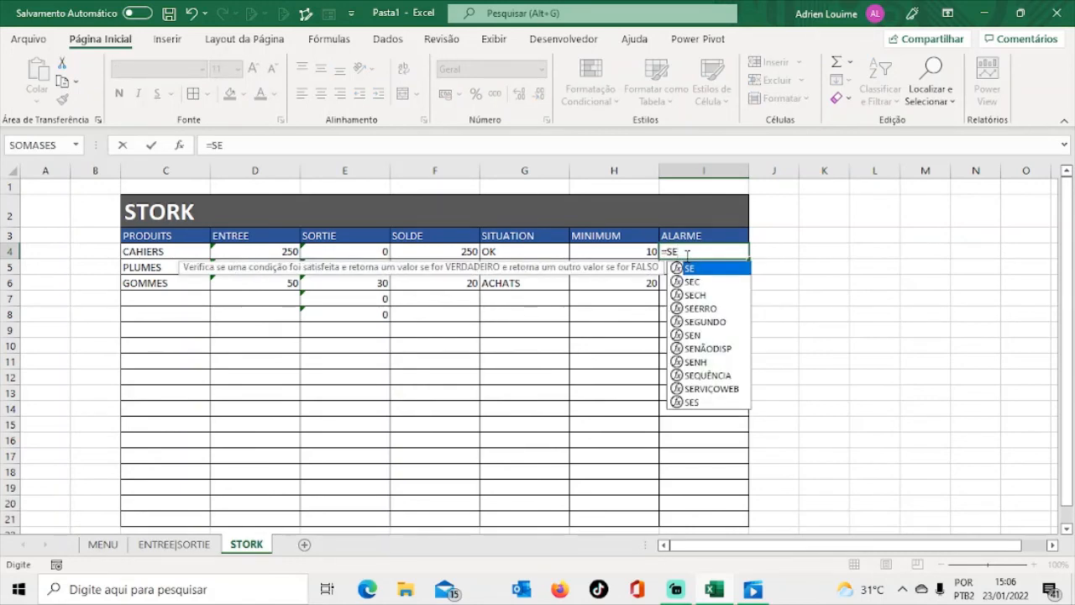
pyautogui.write('(')
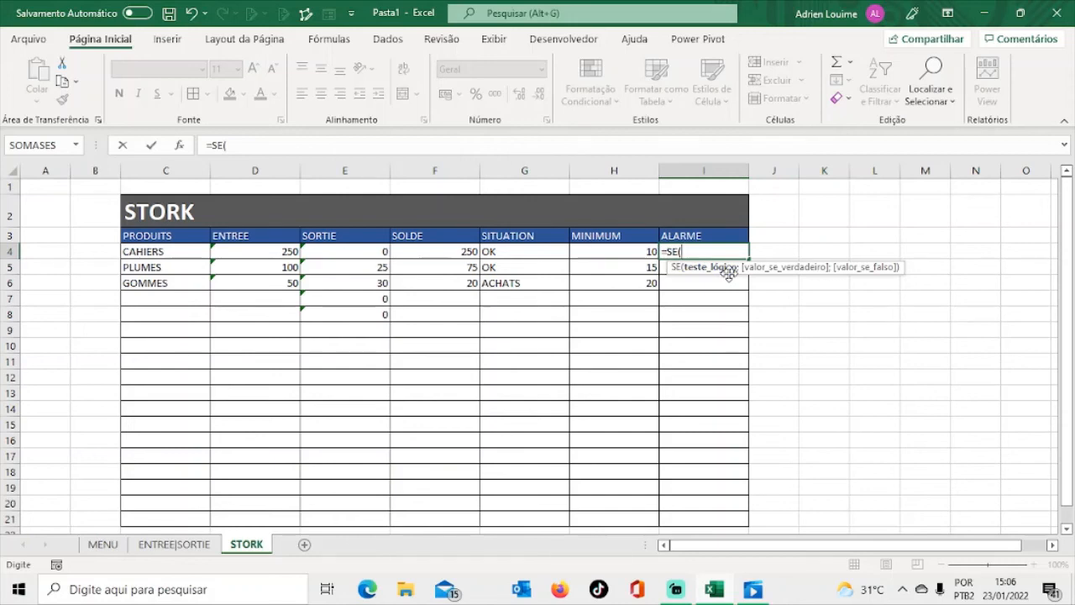
pyautogui.write('G3')
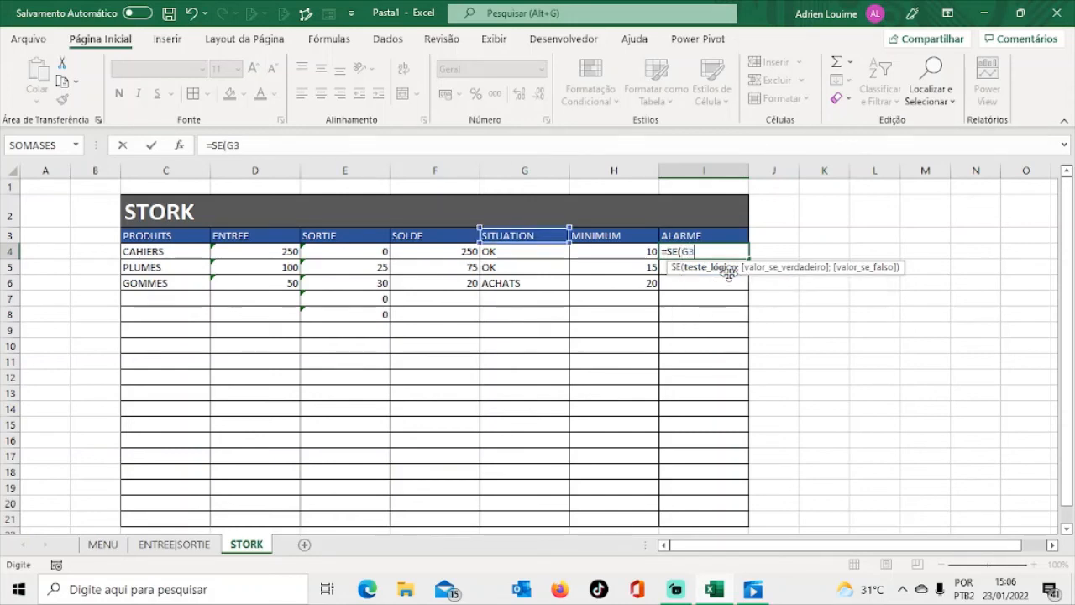
pyautogui.write('="OK')
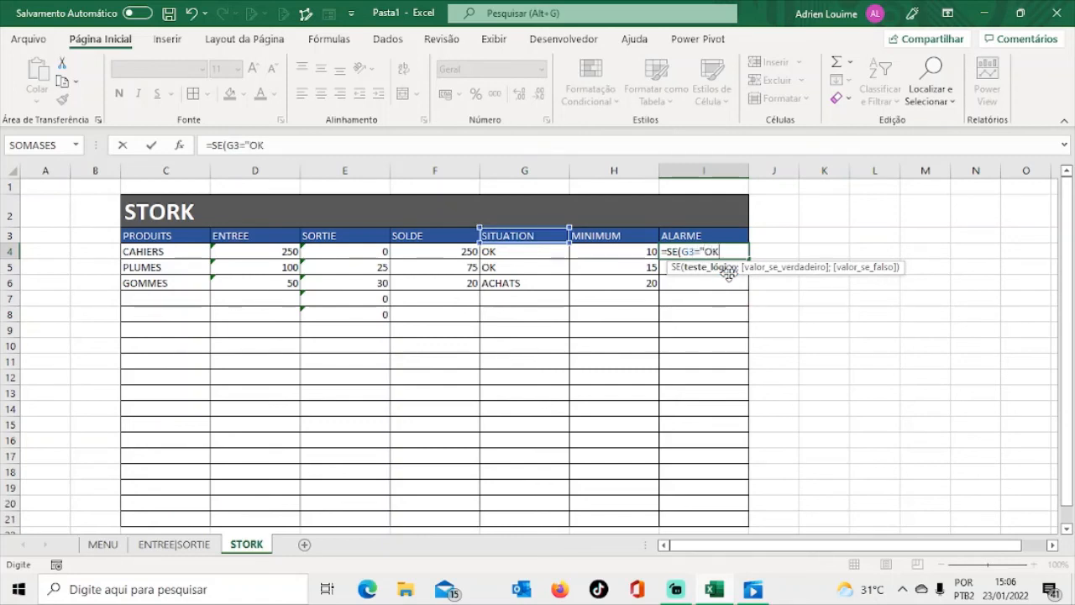
pyautogui.write('";')
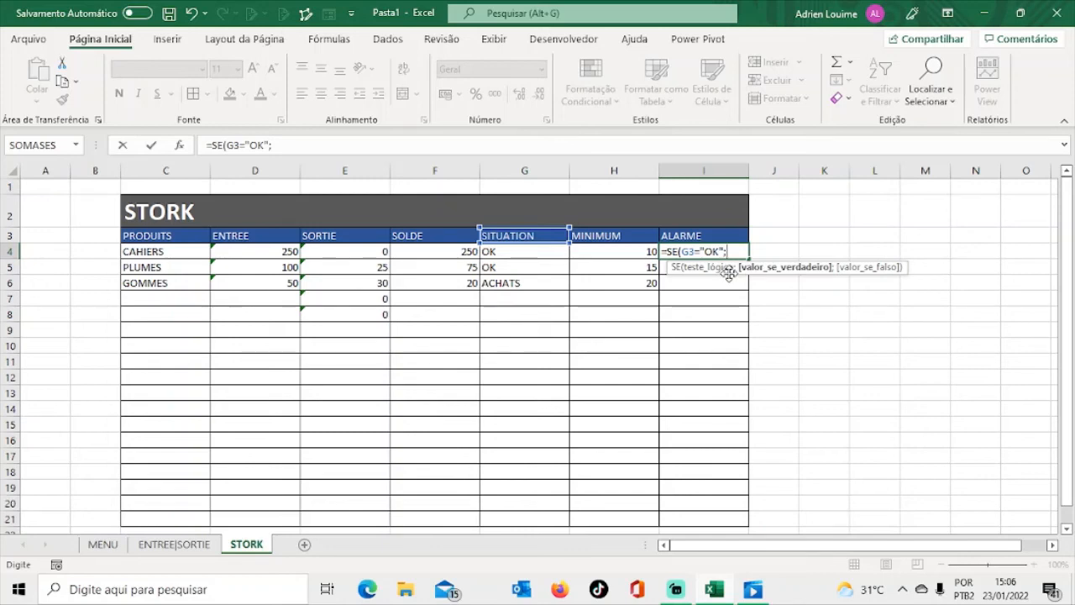
pyautogui.write('0;')
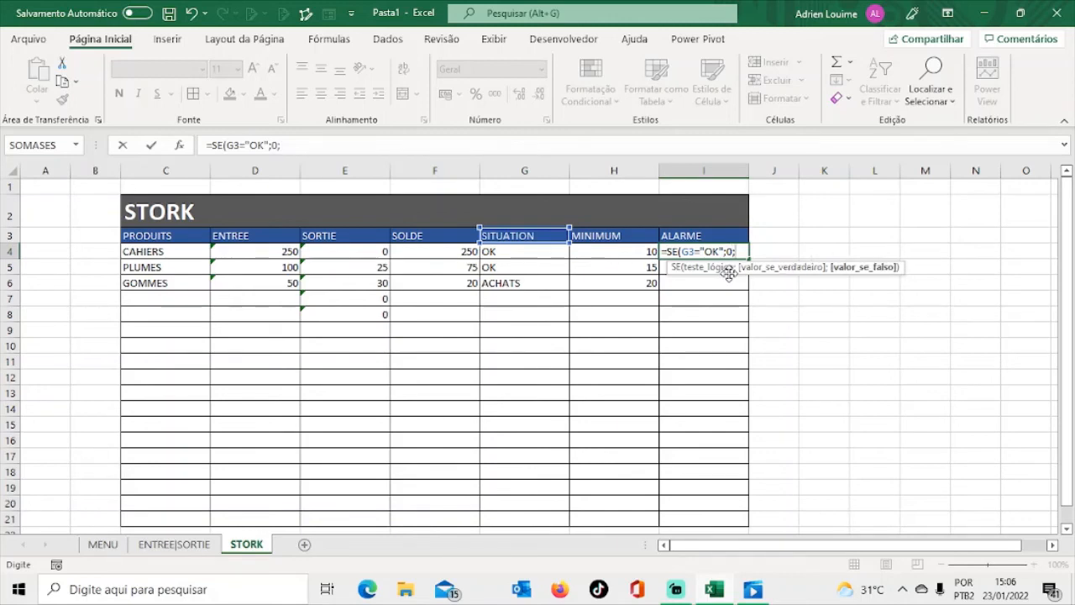
pyautogui.write('1')
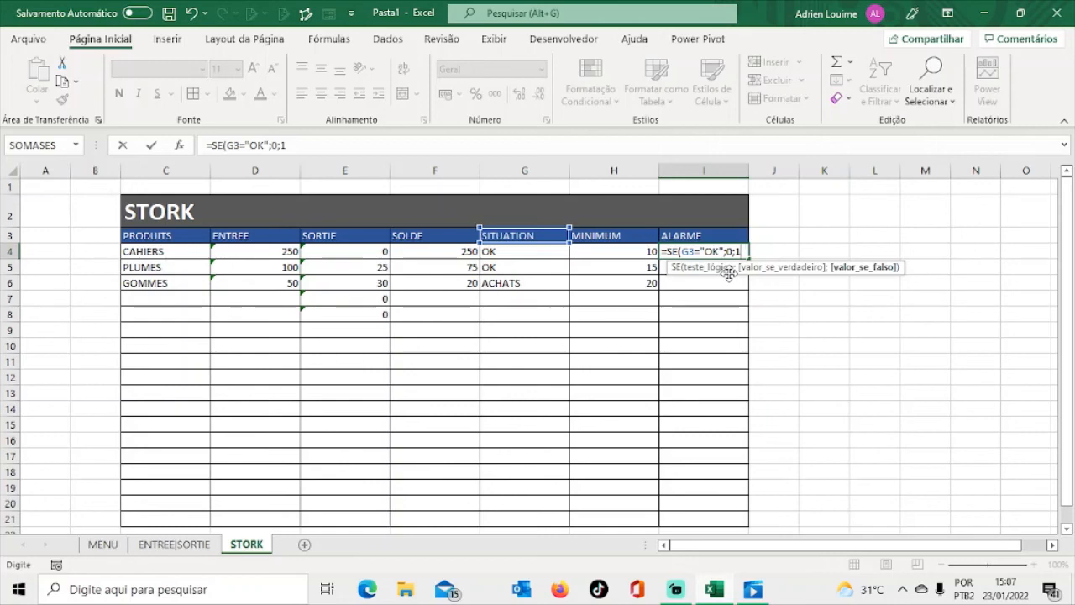
pyautogui.press('Return')
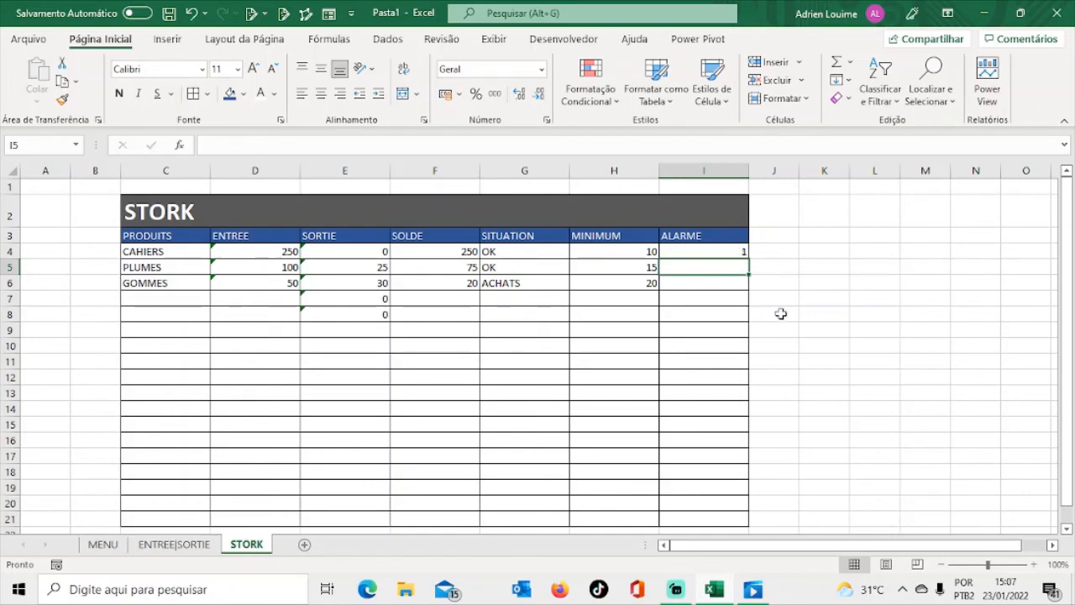
# Step: Copy the ALARME formula from I4 down to I6 and check the copied formula in the GOMMES row
pyautogui.click(840, 318)
pyautogui.click(724, 250)
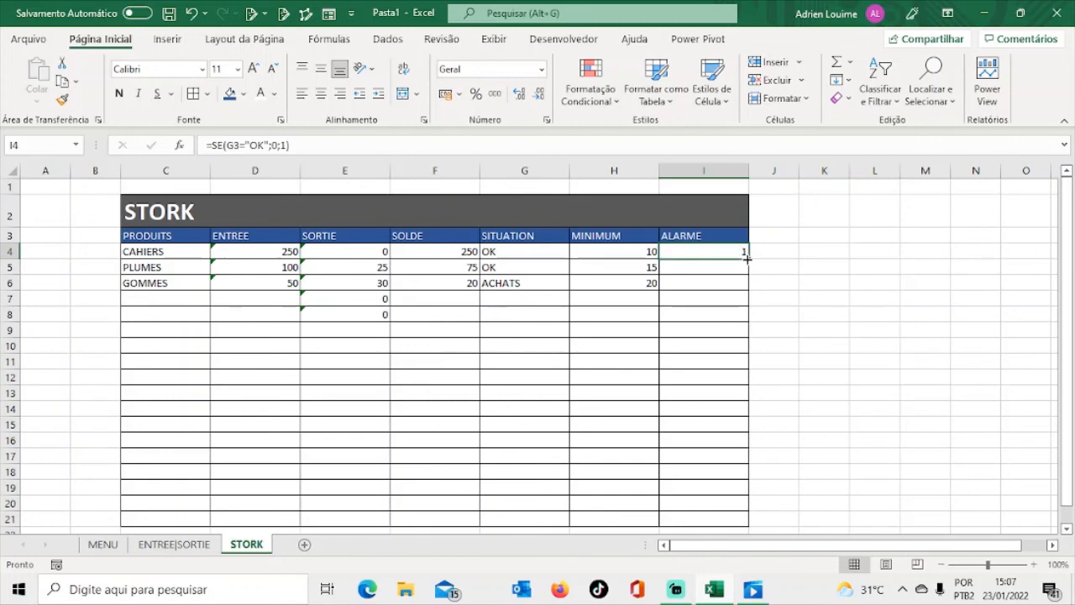
pyautogui.moveTo(747, 259); pyautogui.dragTo(747, 290)
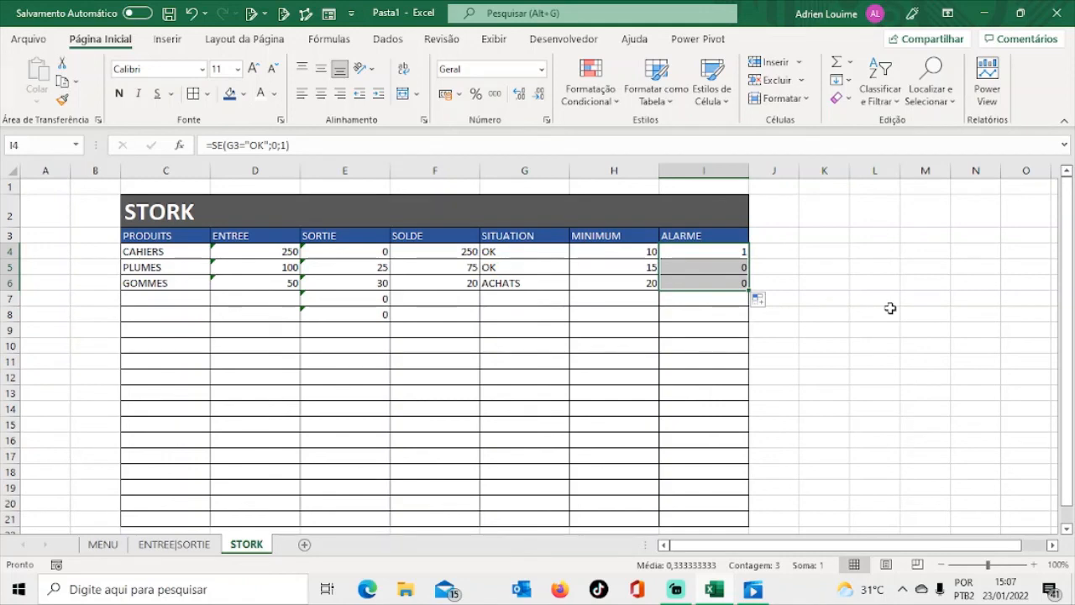
pyautogui.click(743, 277)
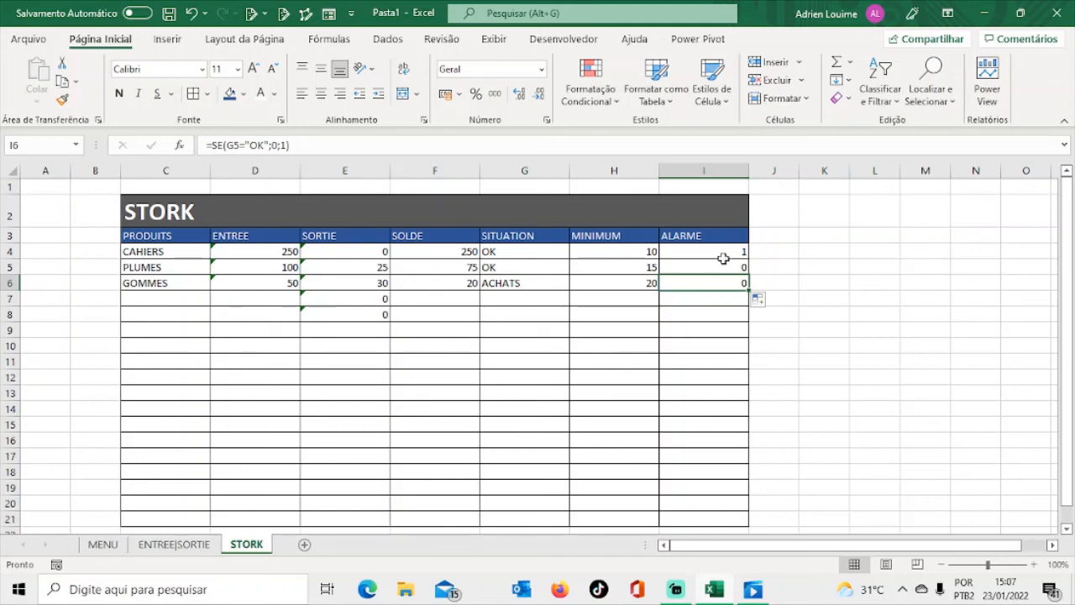
# Step: Change the ALARME formula in I4 to =SE(G3="OK";1;0) and copy it down to I6
pyautogui.click(721, 254)
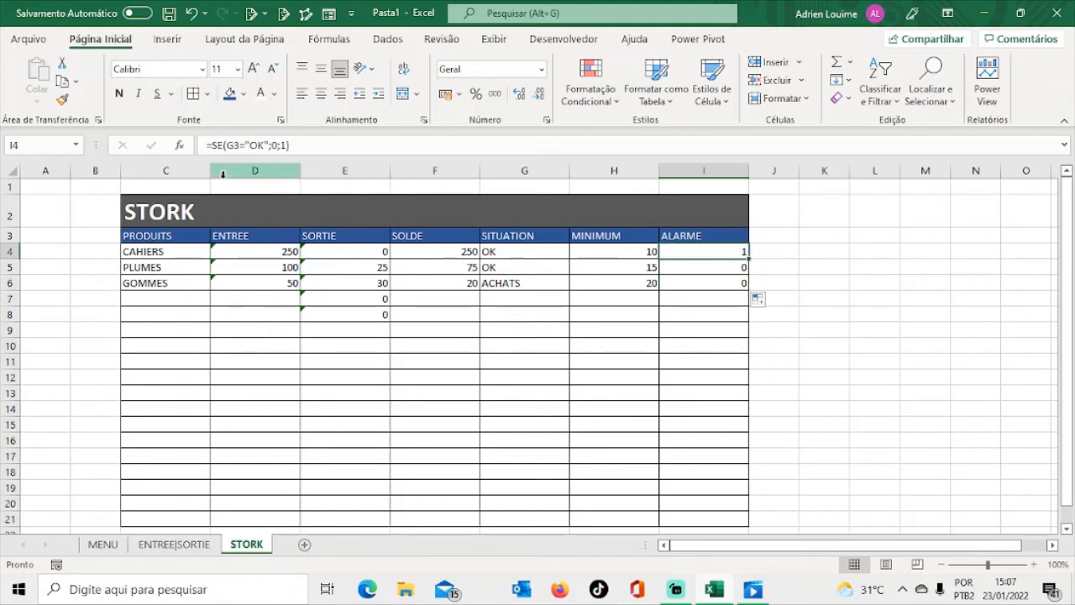
pyautogui.click(301, 145)
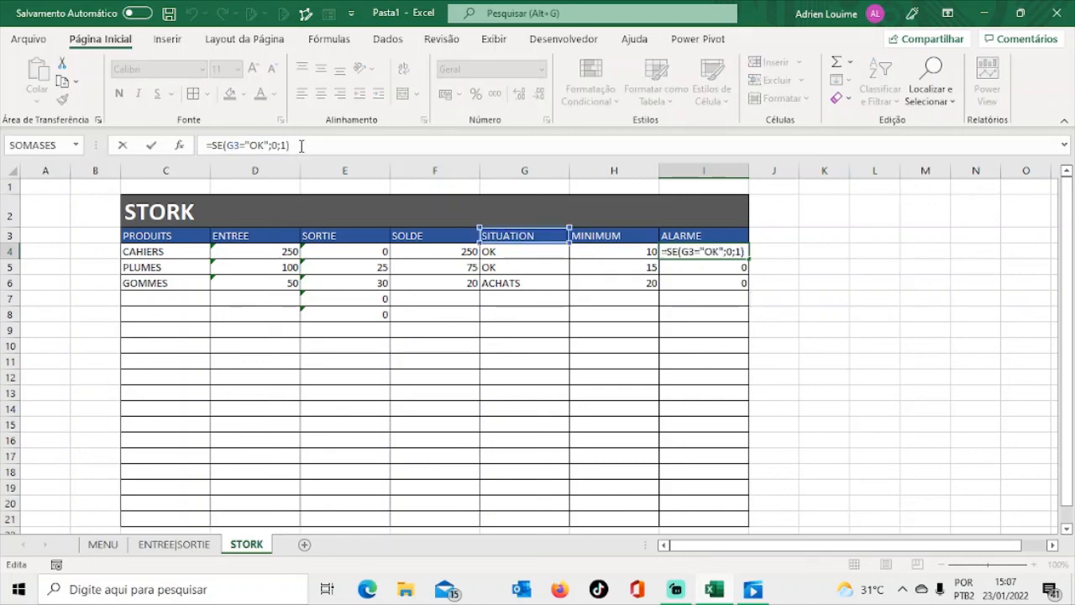
pyautogui.press('BackSpace')
pyautogui.press('BackSpace')
pyautogui.press('BackSpace')
pyautogui.press('BackSpace')
pyautogui.press('BackSpace')
pyautogui.press('BackSpace')
pyautogui.press('BackSpace')
pyautogui.press('BackSpace')
pyautogui.press('BackSpace')
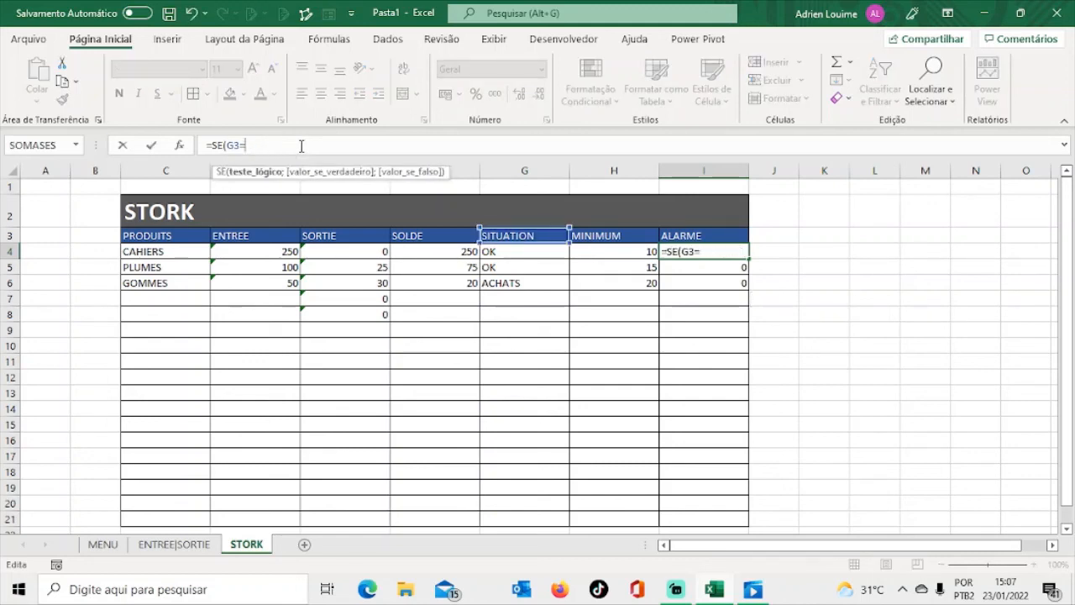
pyautogui.press('BackSpace')
pyautogui.press('BackSpace')
pyautogui.press('BackSpace')
pyautogui.press('BackSpace')
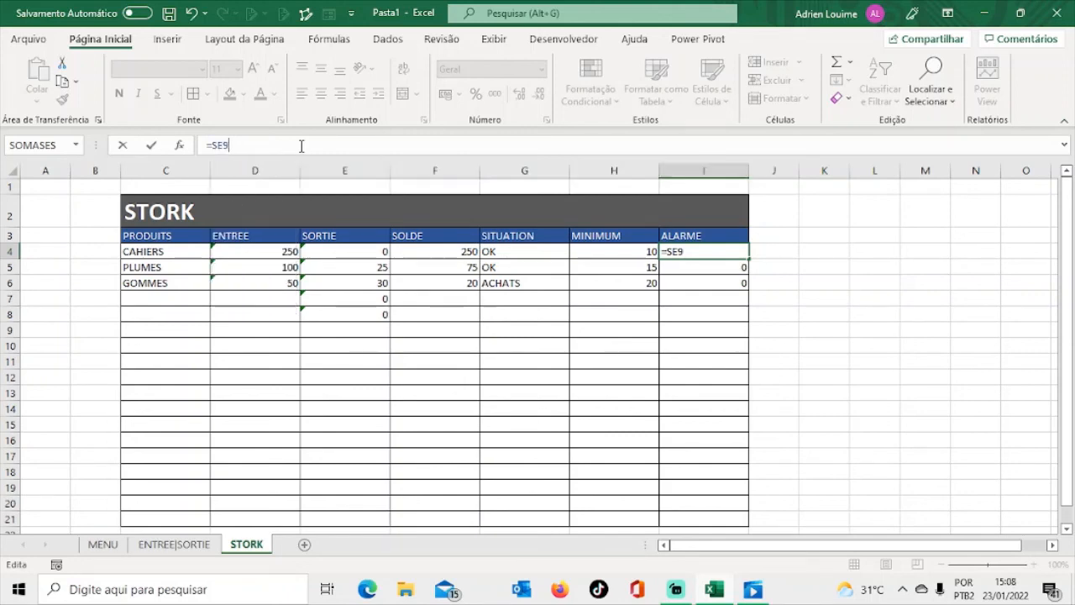
pyautogui.write('(')
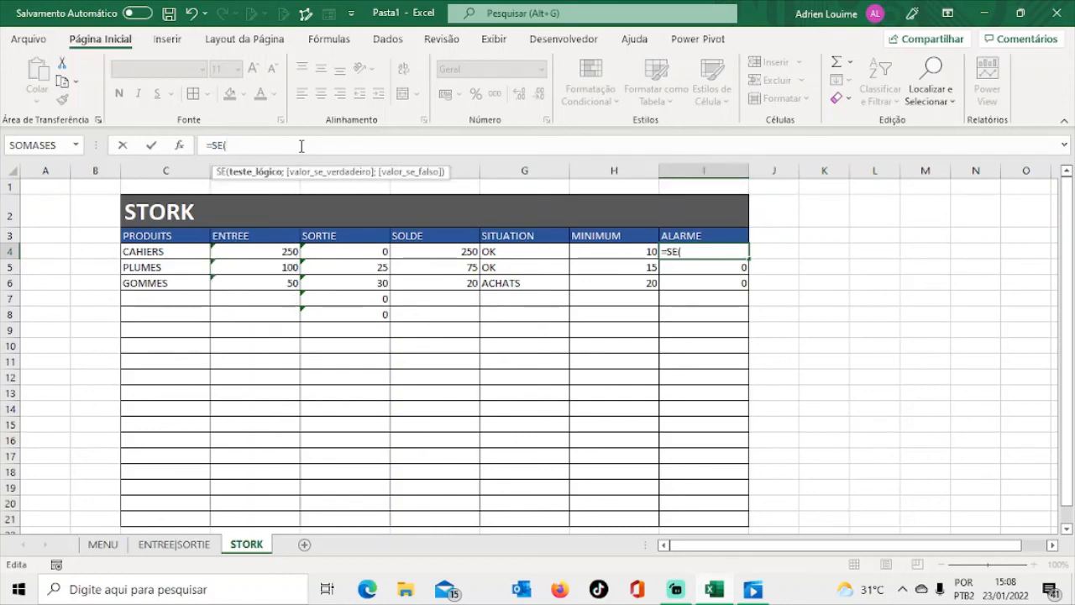
pyautogui.write('G')
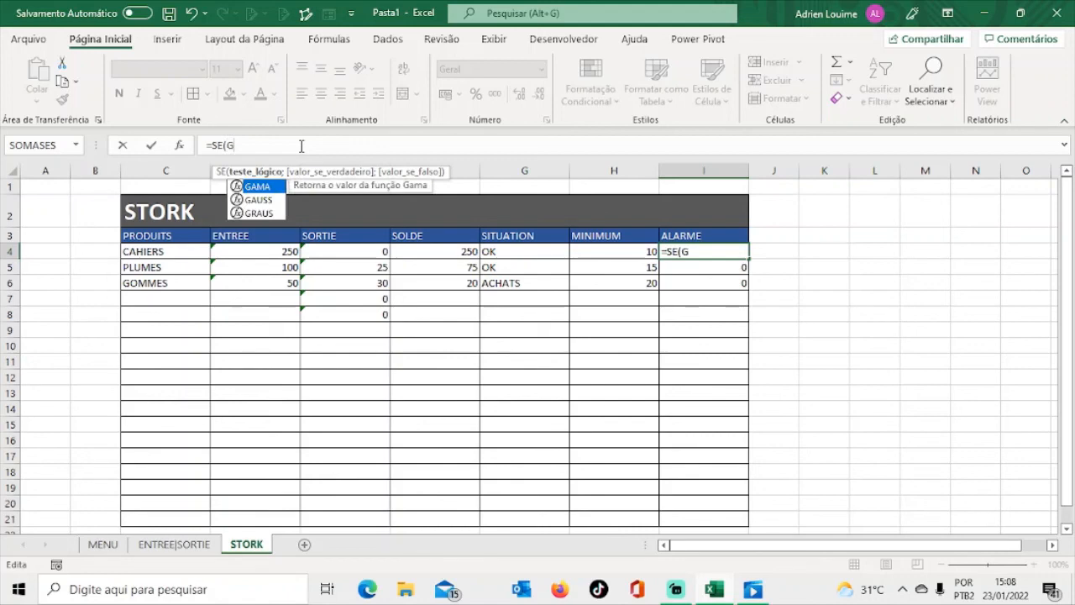
pyautogui.write('3')
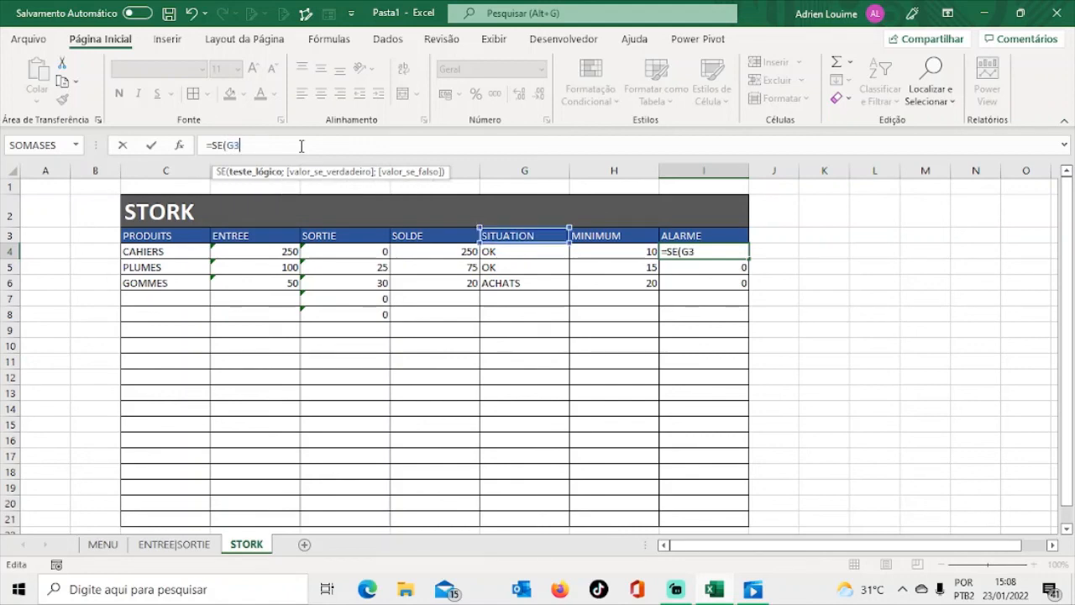
pyautogui.write('="')
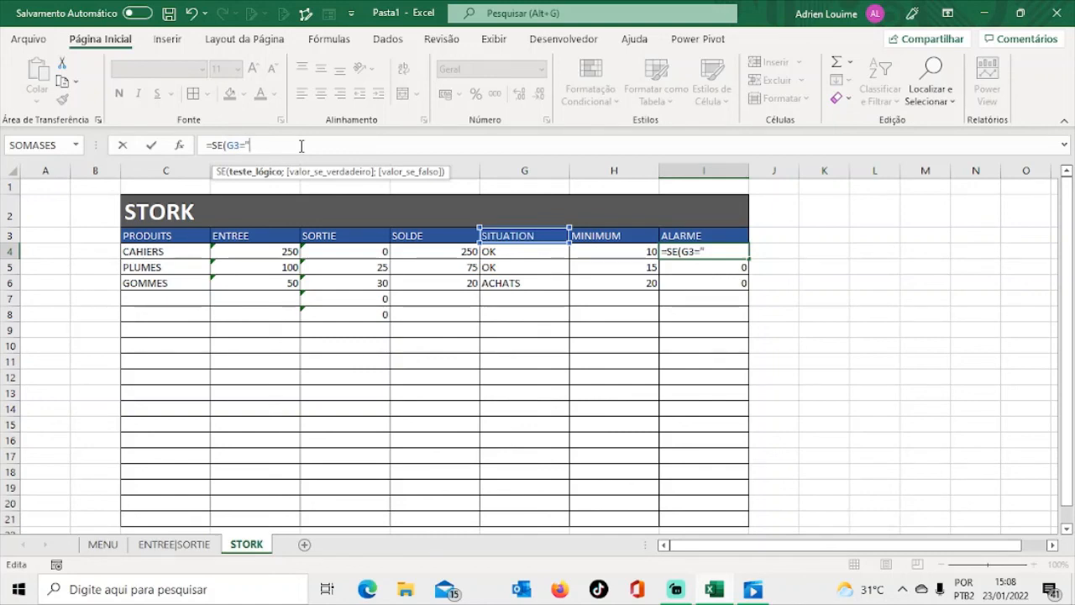
pyautogui.write('OK";1')
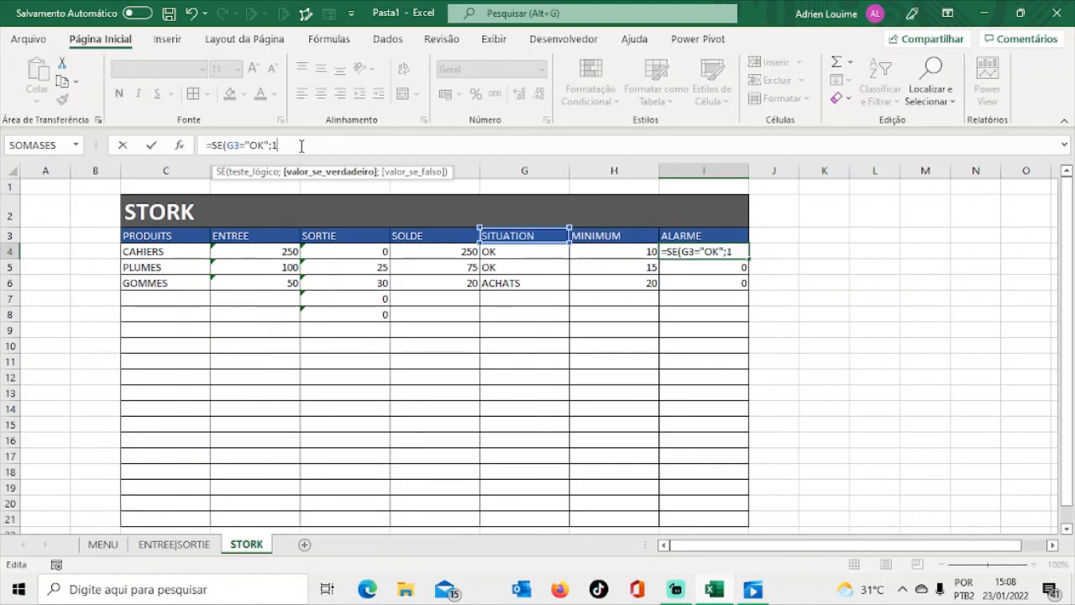
pyautogui.write(';')
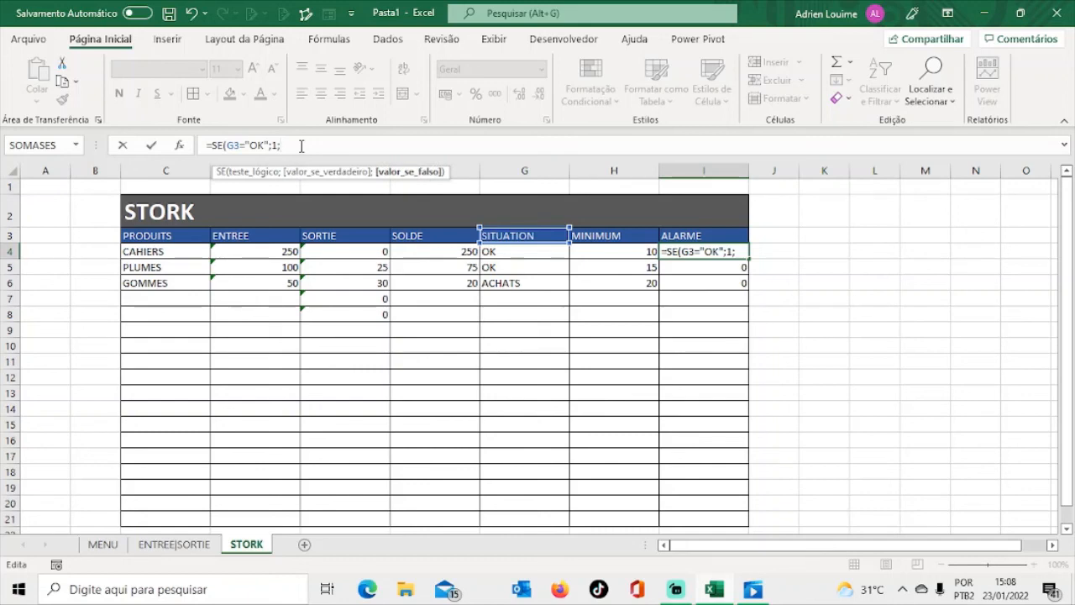
pyautogui.write('O')
pyautogui.press('BackSpace')
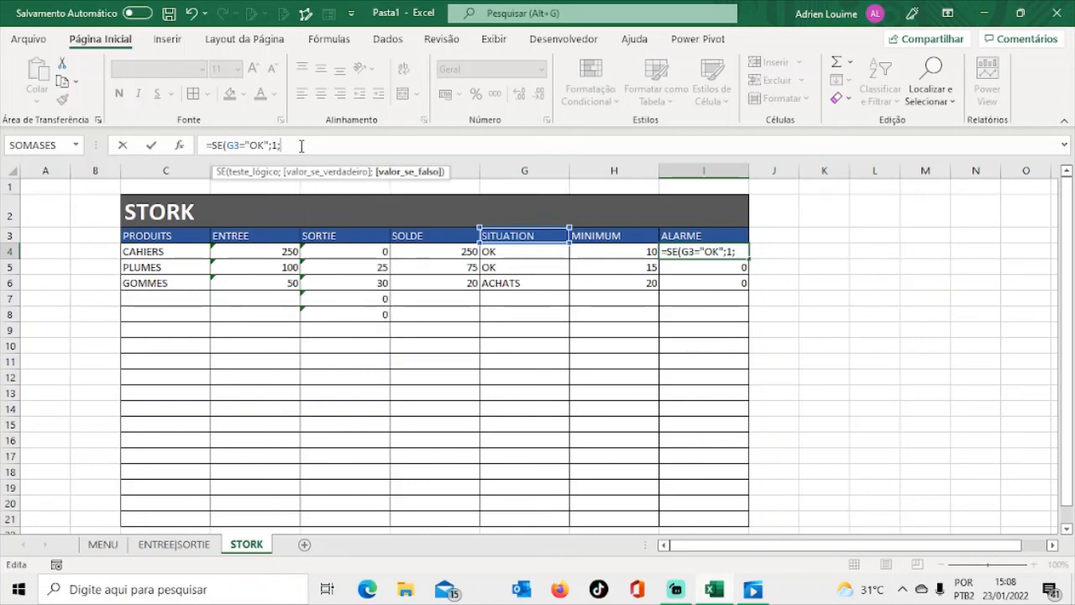
pyautogui.write('0')
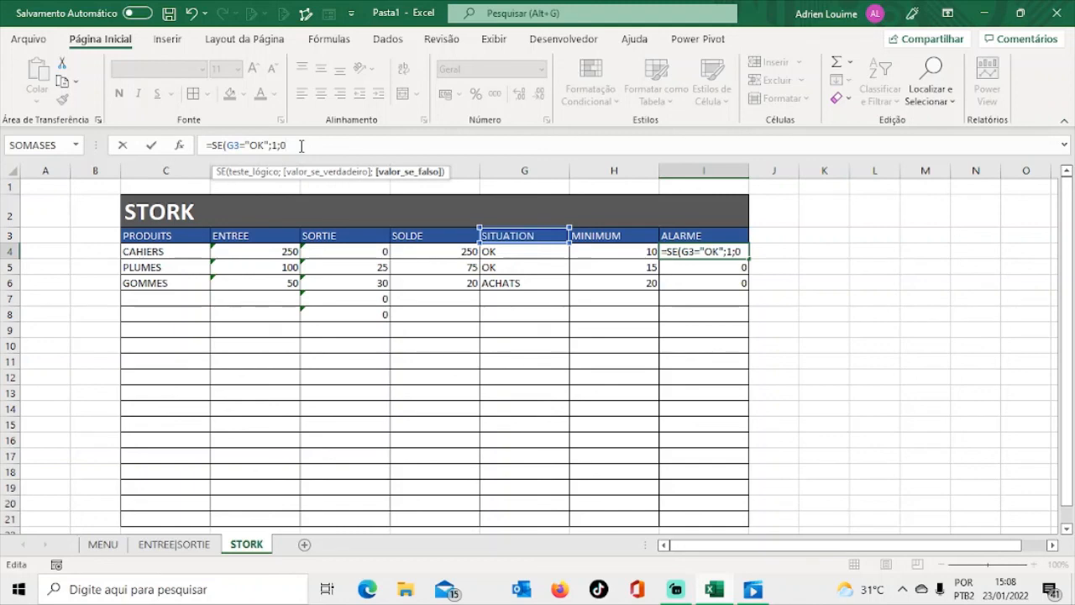
pyautogui.write(')')
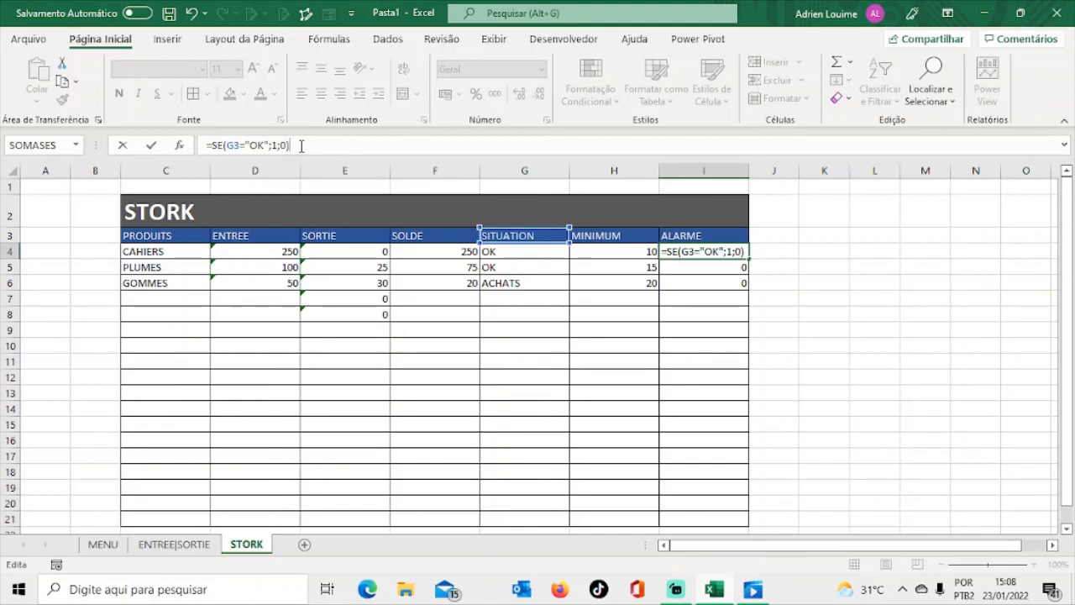
pyautogui.press('Return')
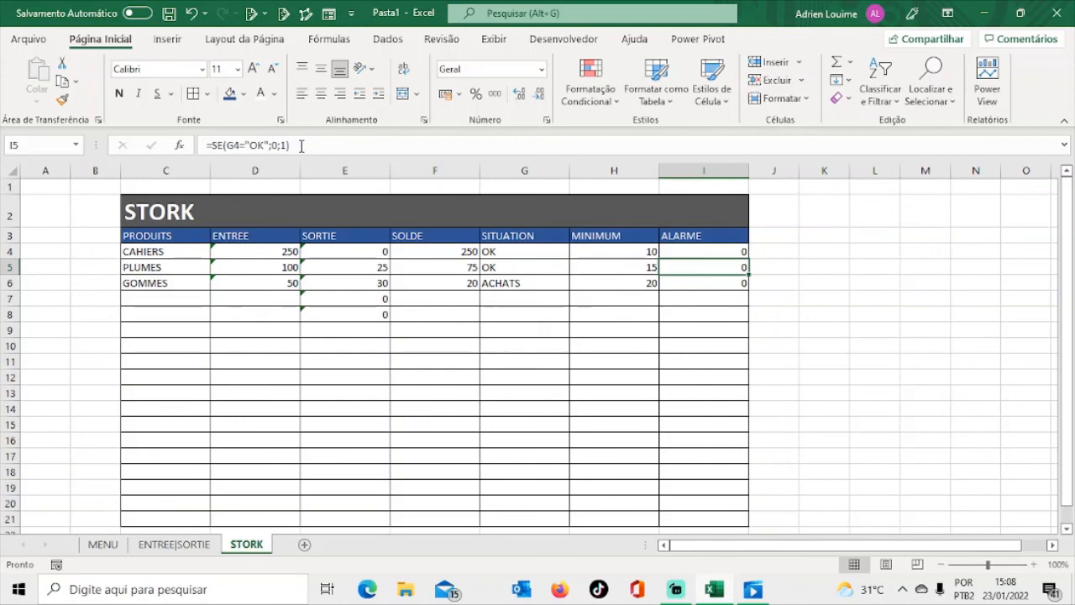
pyautogui.click(725, 250)
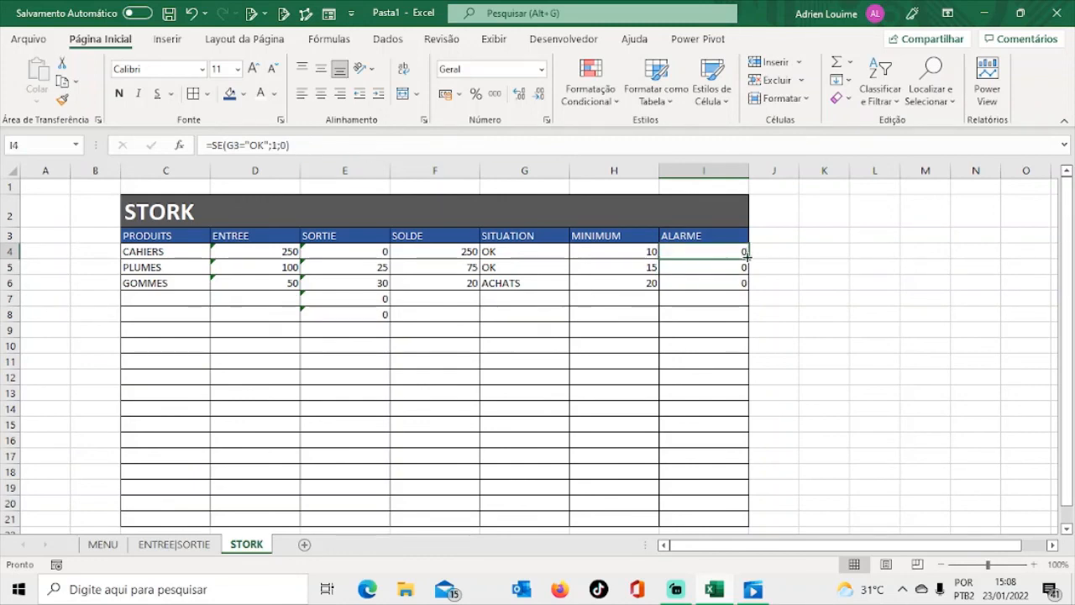
pyautogui.moveTo(746, 257); pyautogui.dragTo(745, 287)
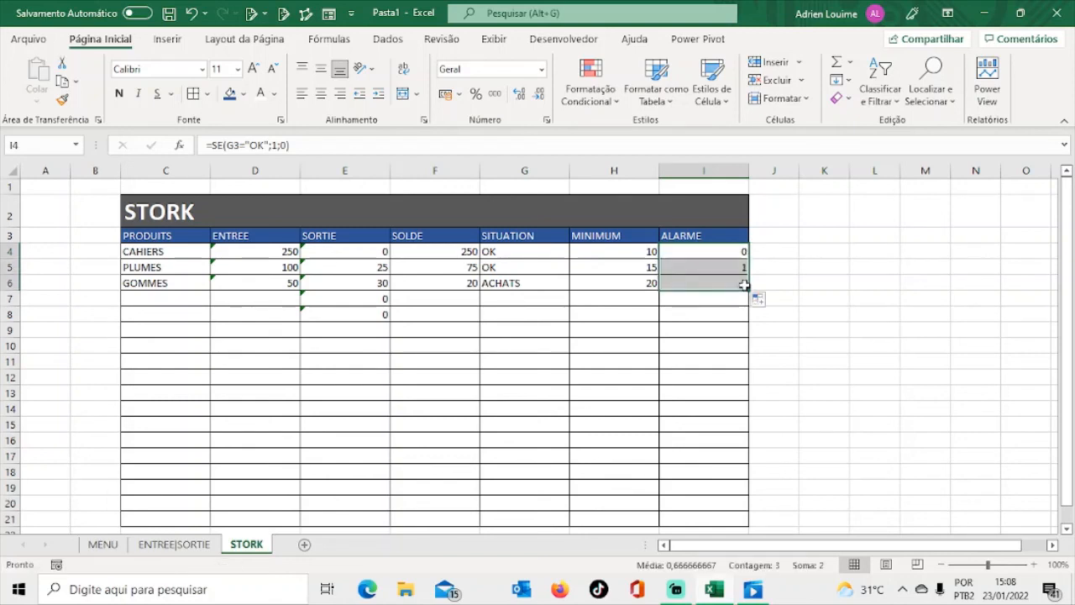
# Step: Start a new conditional formatting rule for ALARME cells I4:I6 using an icon set of red, yellow and green circles
pyautogui.click(825, 269)
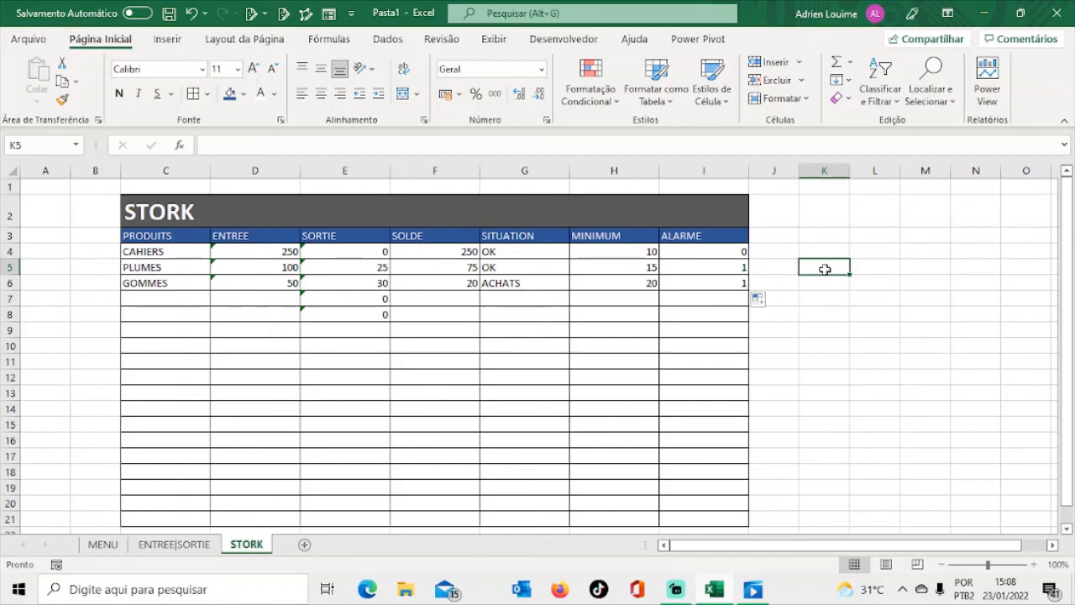
pyautogui.click(699, 249)
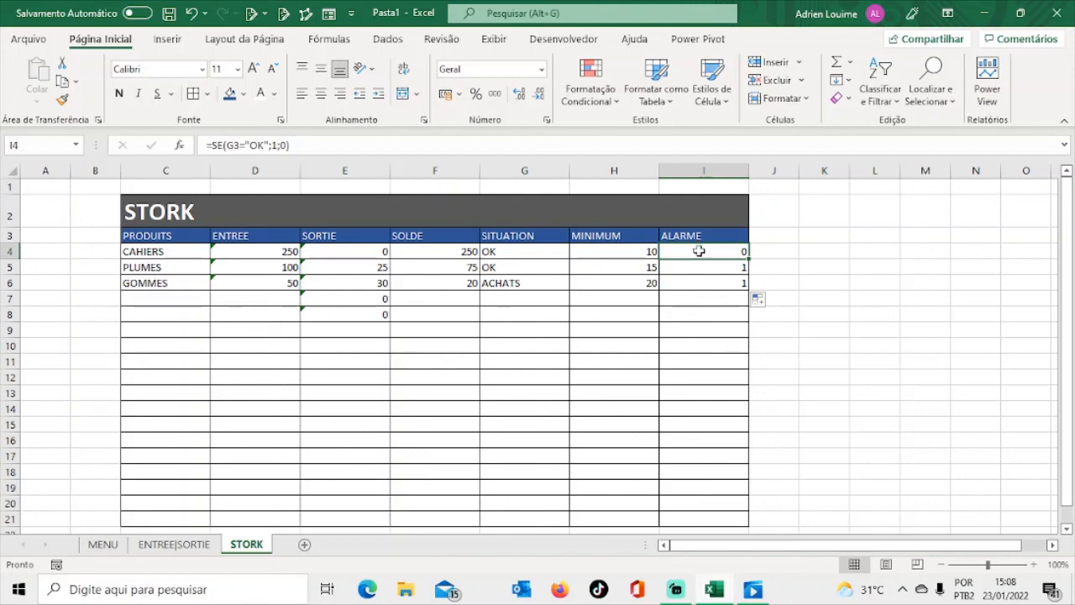
pyautogui.moveTo(699, 251); pyautogui.dragTo(697, 281)
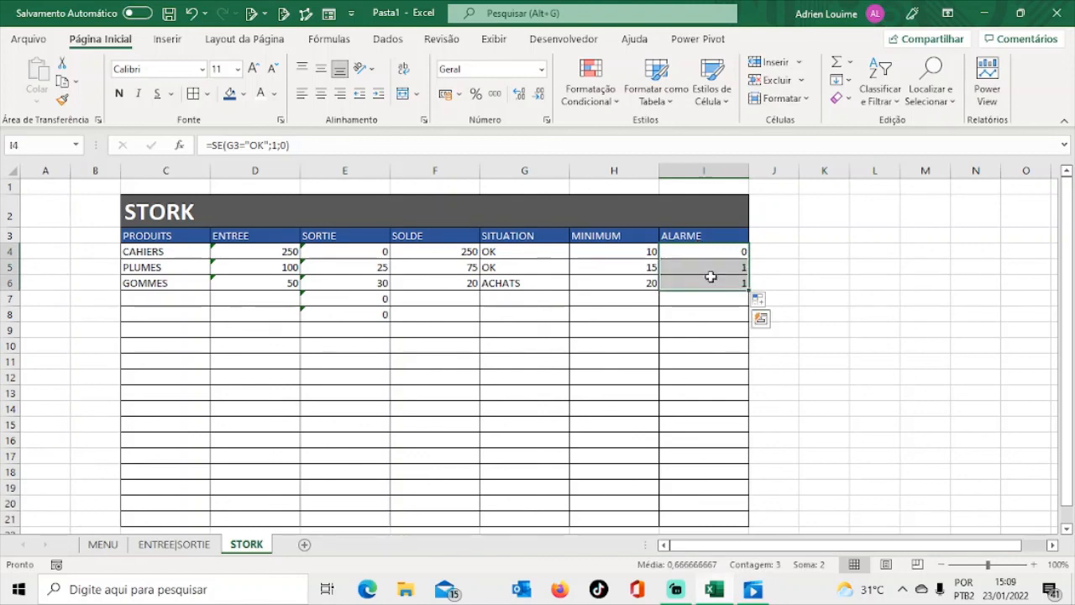
pyautogui.click(617, 103)
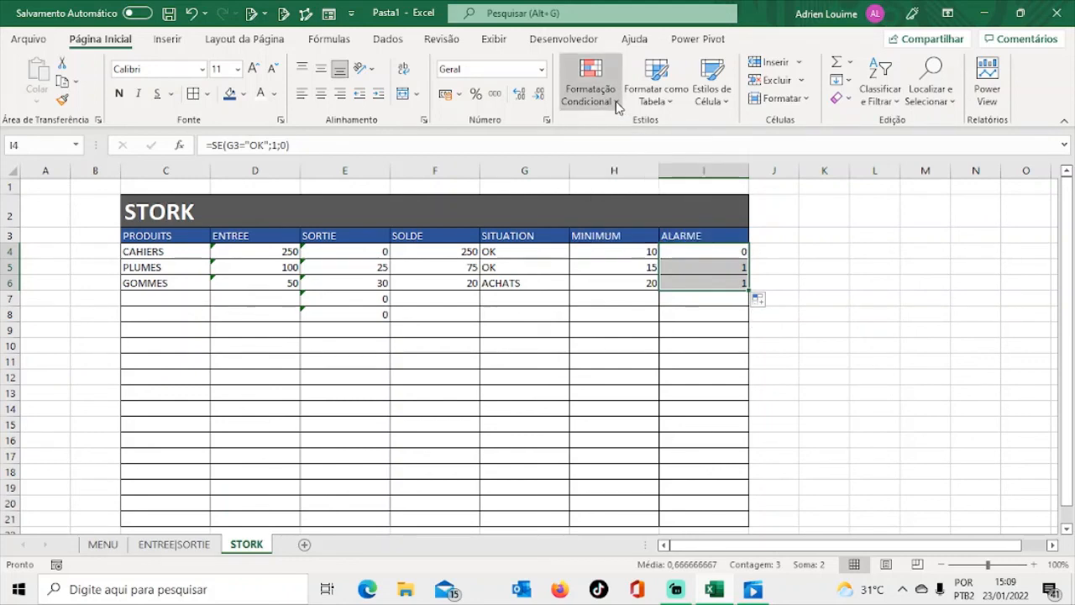
pyautogui.moveTo(630, 211)
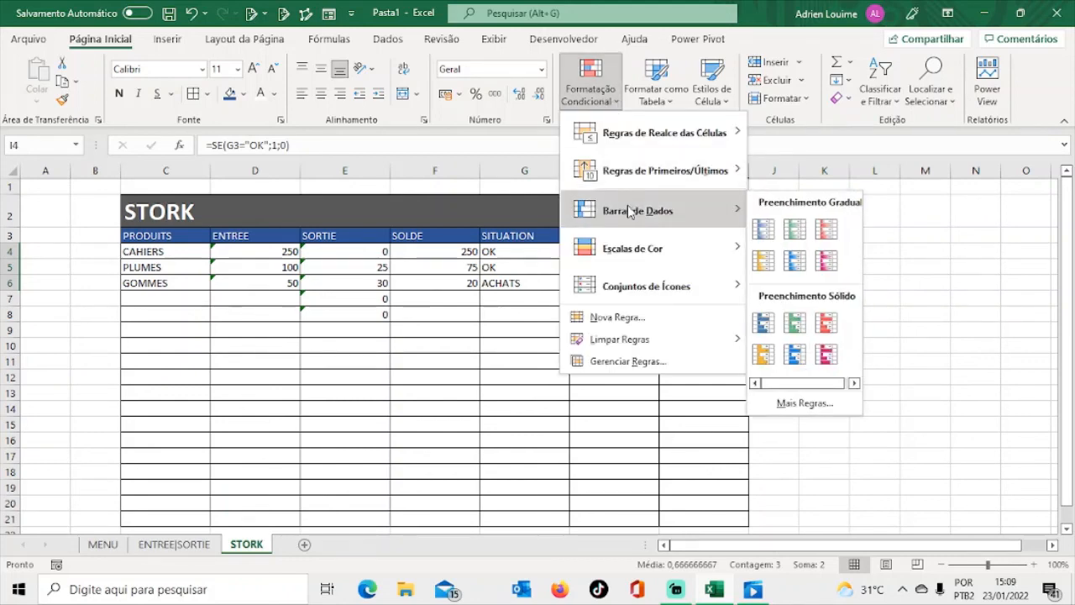
pyautogui.click(626, 319)
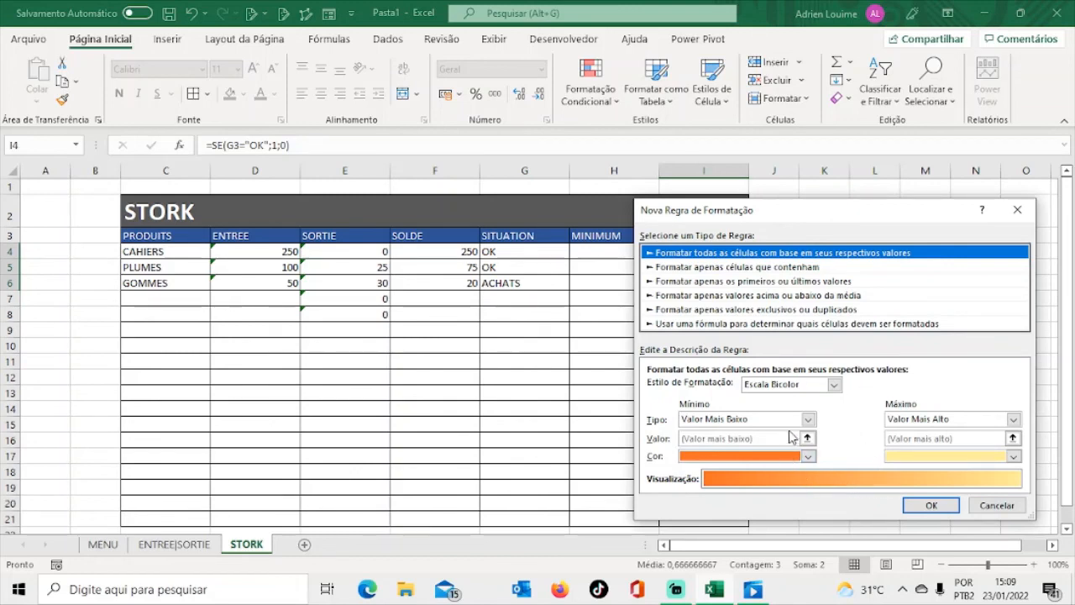
pyautogui.click(834, 385)
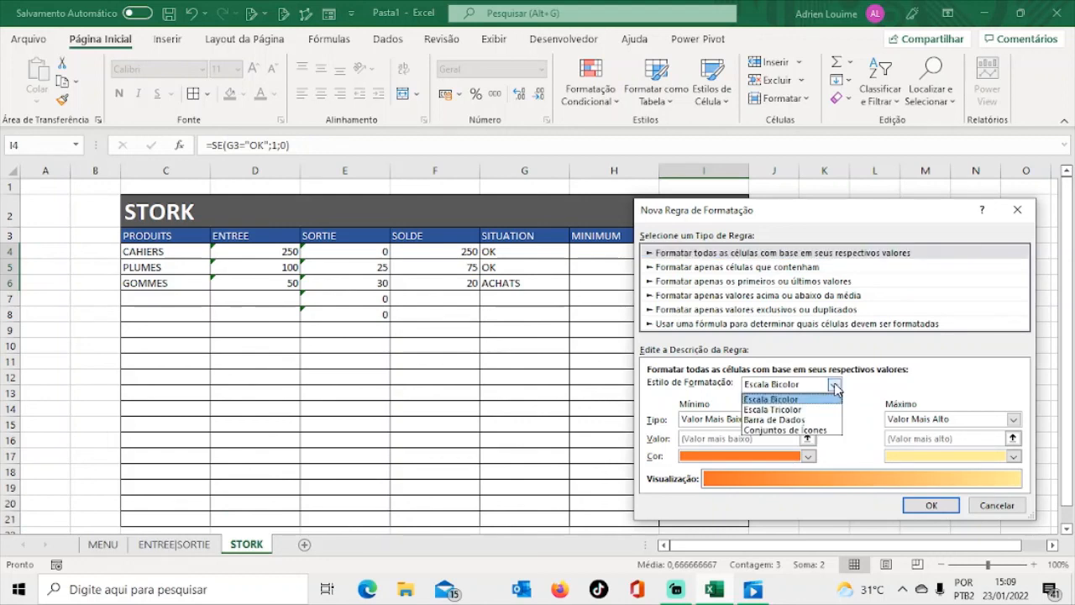
pyautogui.click(789, 430)
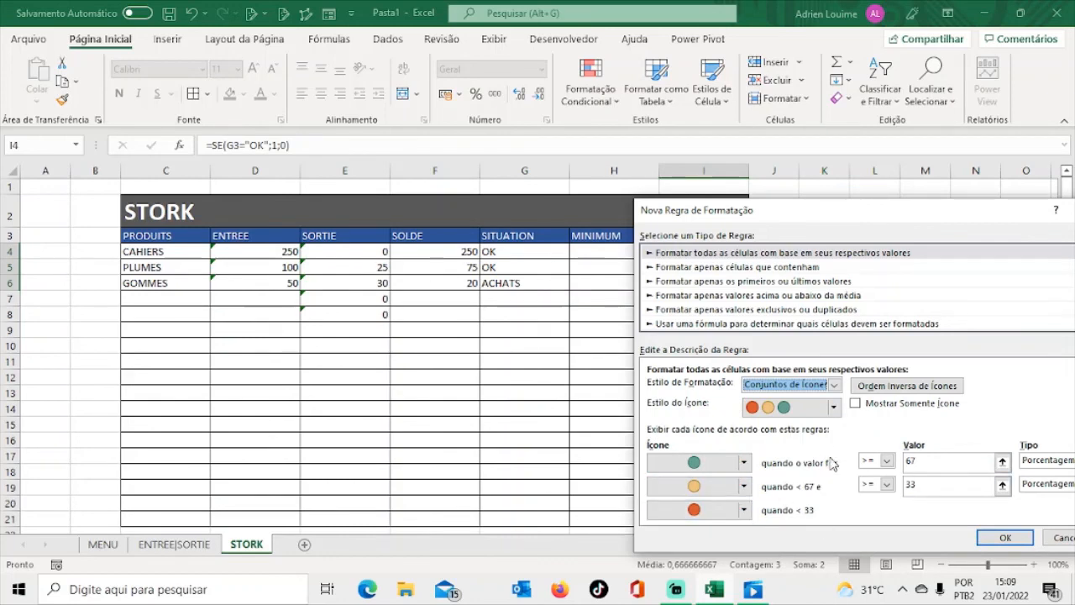
pyautogui.click(833, 408)
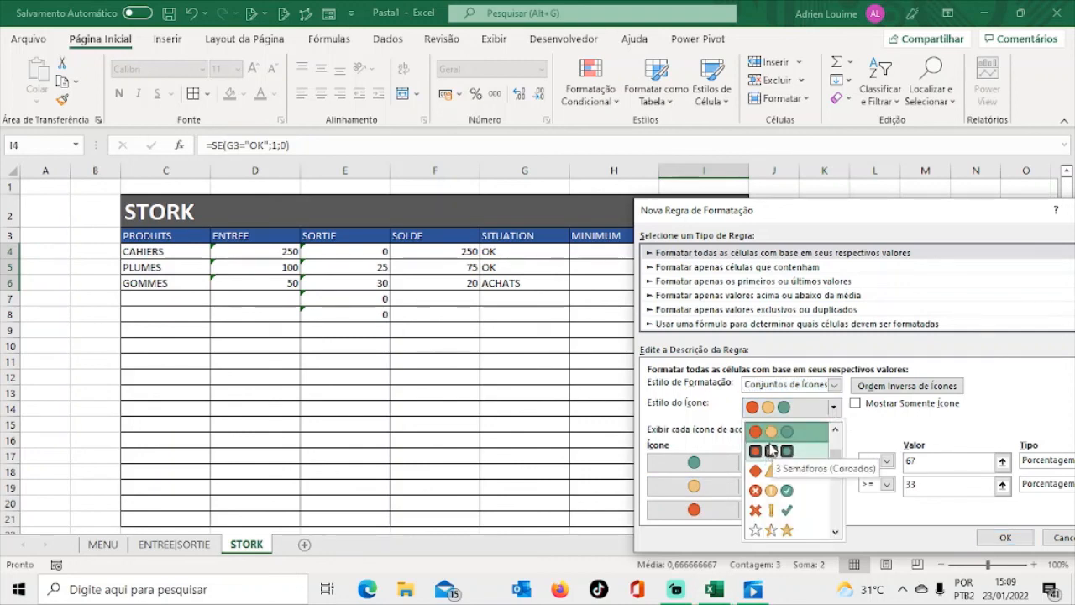
pyautogui.click(778, 411)
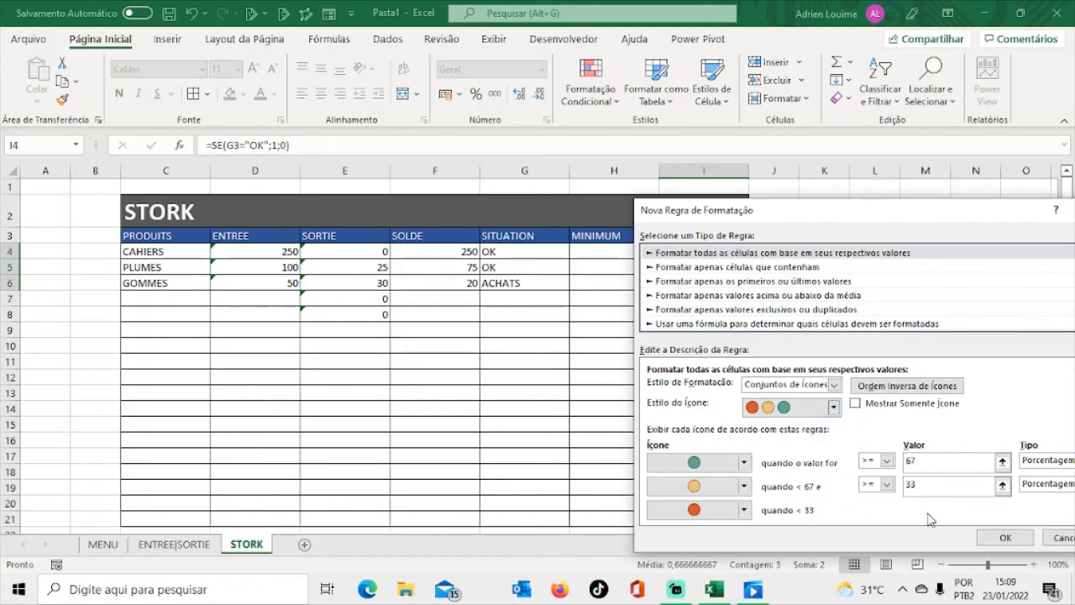
# Step: Set the rule's threshold values to 0 for the green icon and 1 for the yellow icon
pyautogui.click(915, 459)
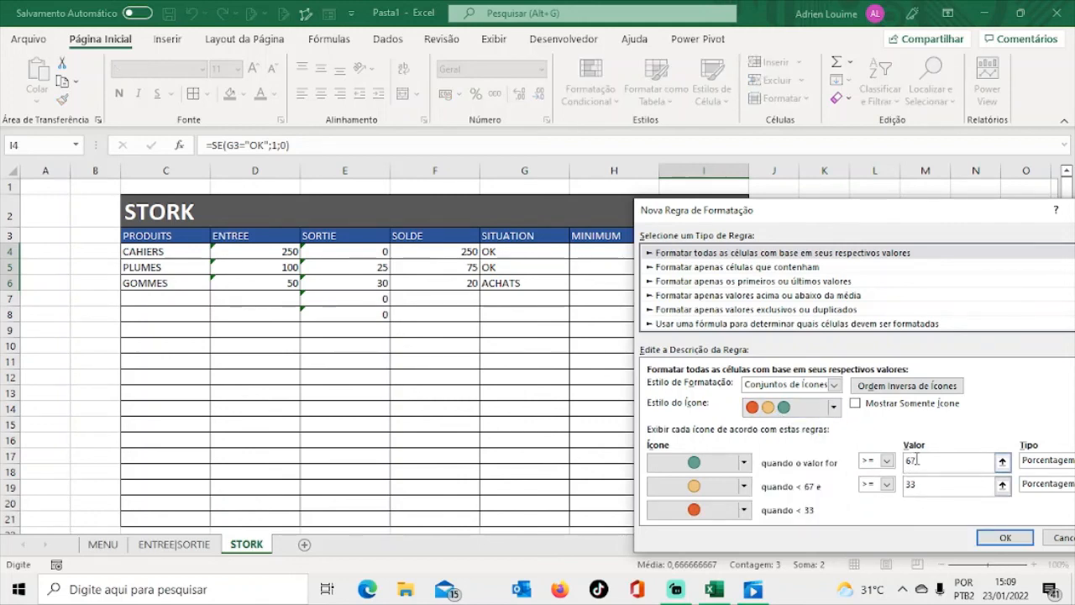
pyautogui.press('BackSpace')
pyautogui.press('BackSpace')
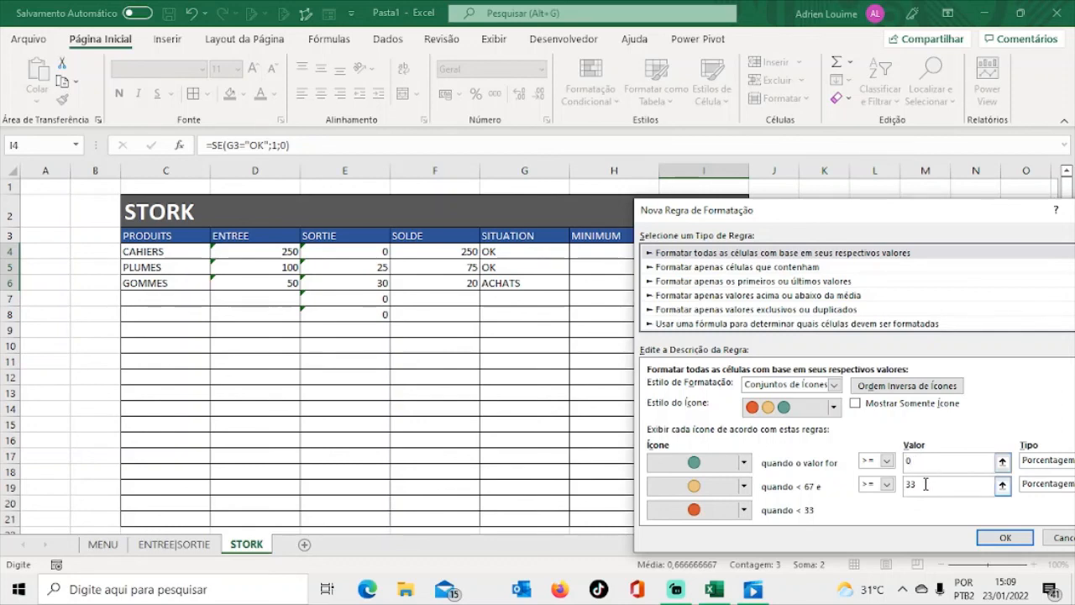
pyautogui.click(925, 484)
pyautogui.press('BackSpace')
pyautogui.press('BackSpace')
pyautogui.write('1')
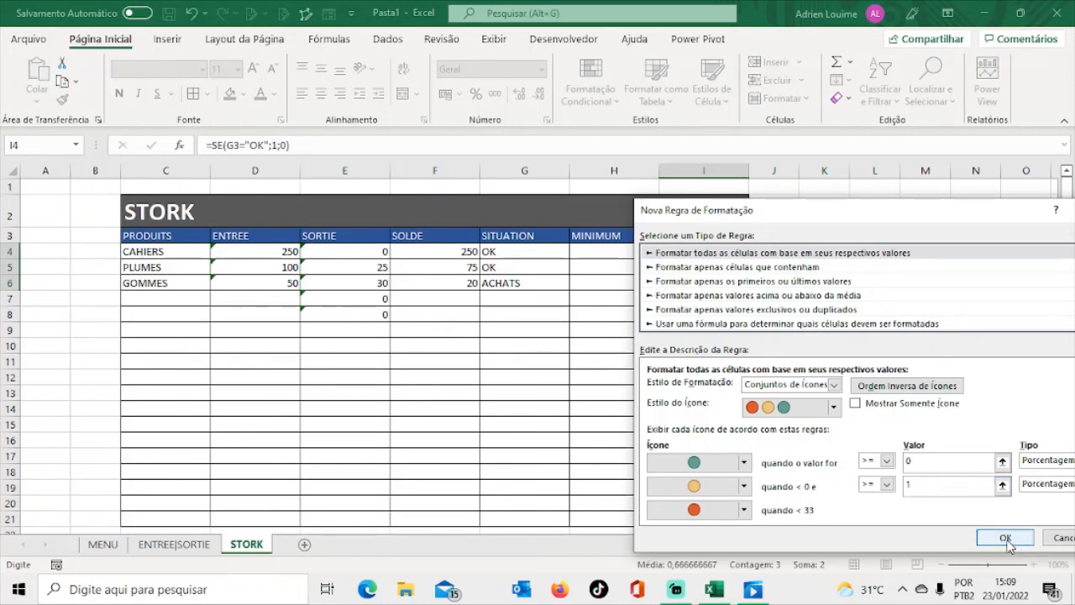
# Step: Change the value type of both icon thresholds from percentage to Número
pyautogui.click(1048, 461)
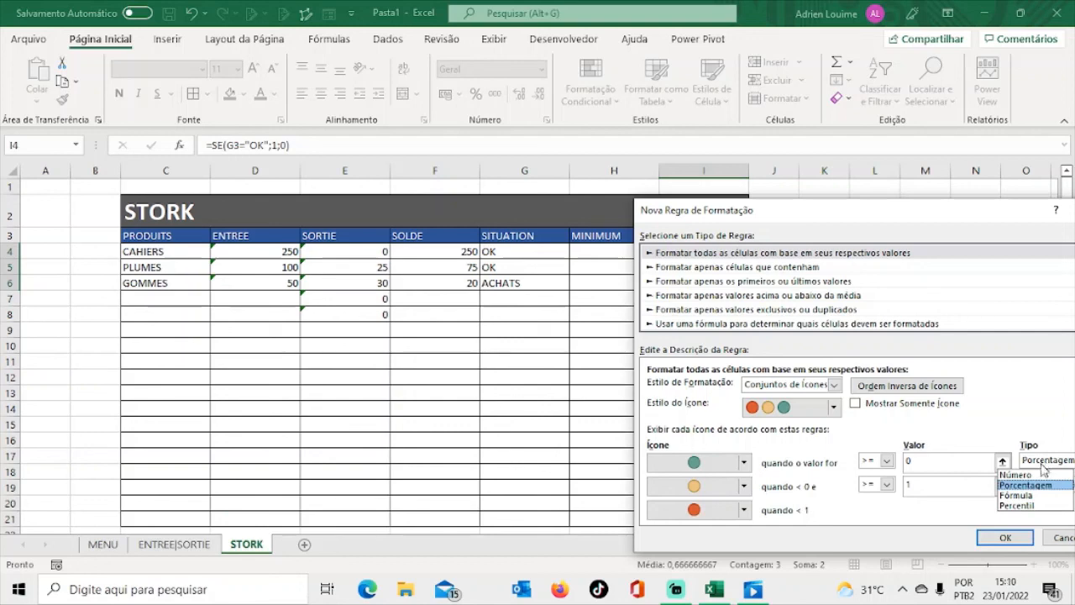
pyautogui.click(1029, 475)
pyautogui.click(1036, 485)
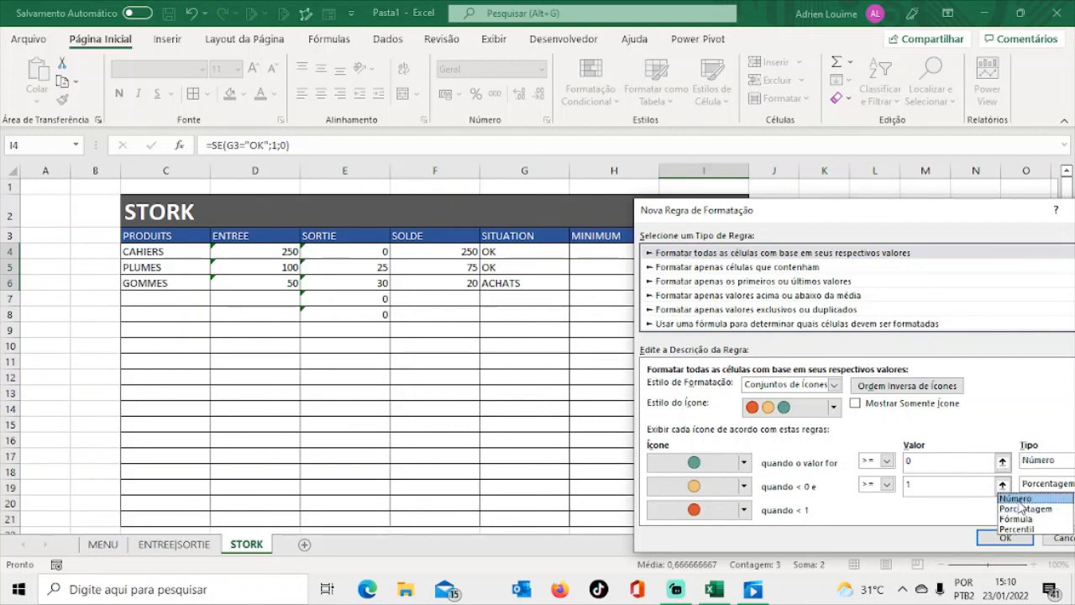
pyautogui.click(1016, 498)
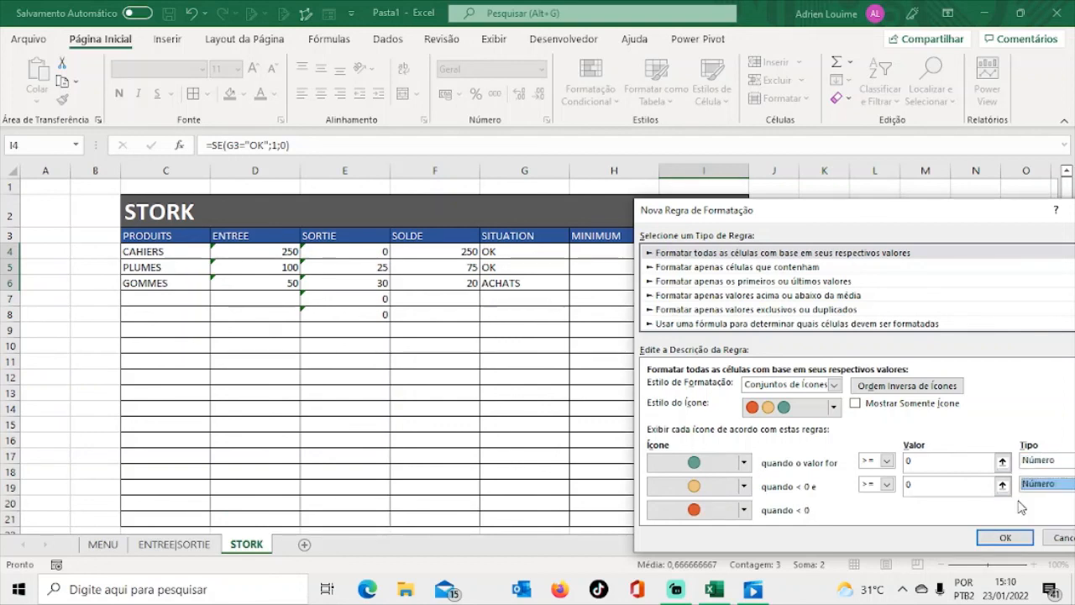
# Step: Replace the yellow middle icon with a red circle and apply the icon rule to the ALARME cells
pyautogui.click(745, 486)
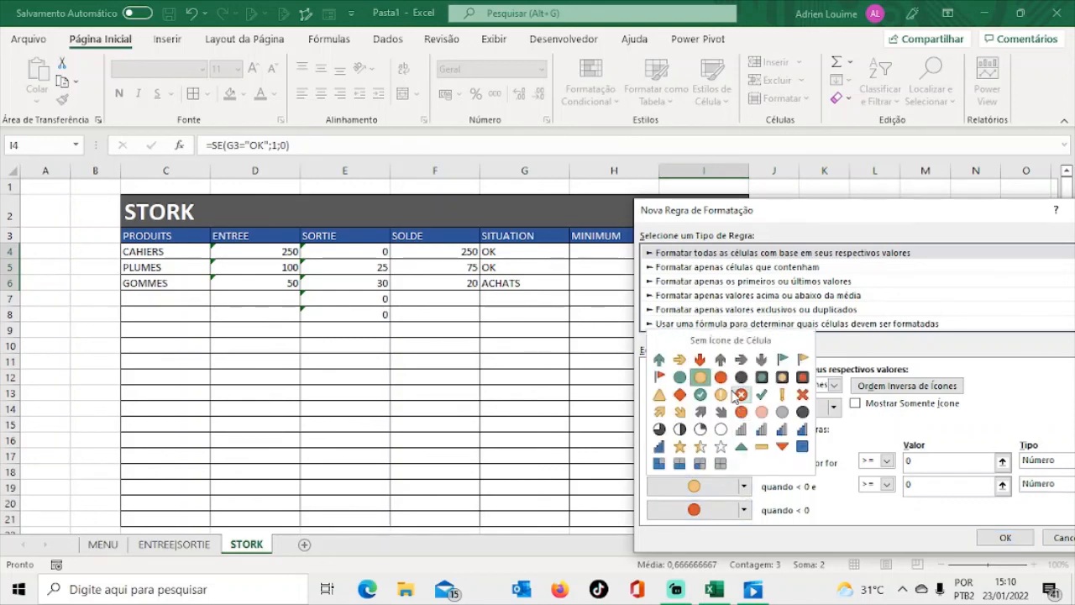
pyautogui.click(721, 377)
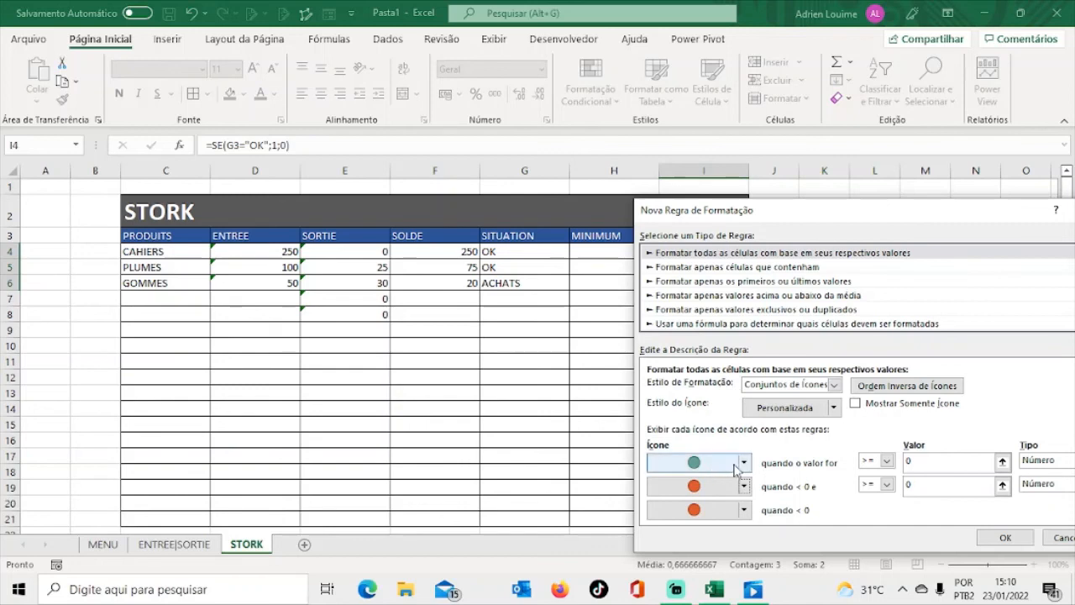
pyautogui.click(1004, 540)
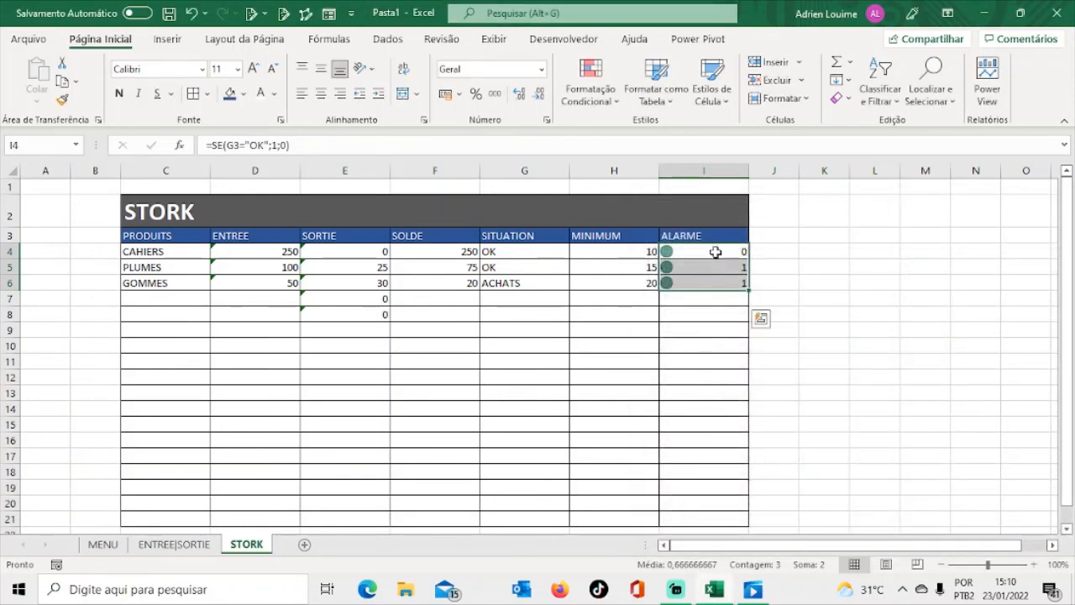
# Step: Check the ALARME formulas and icons in the GOMMES and CAHIERS rows
pyautogui.click(710, 283)
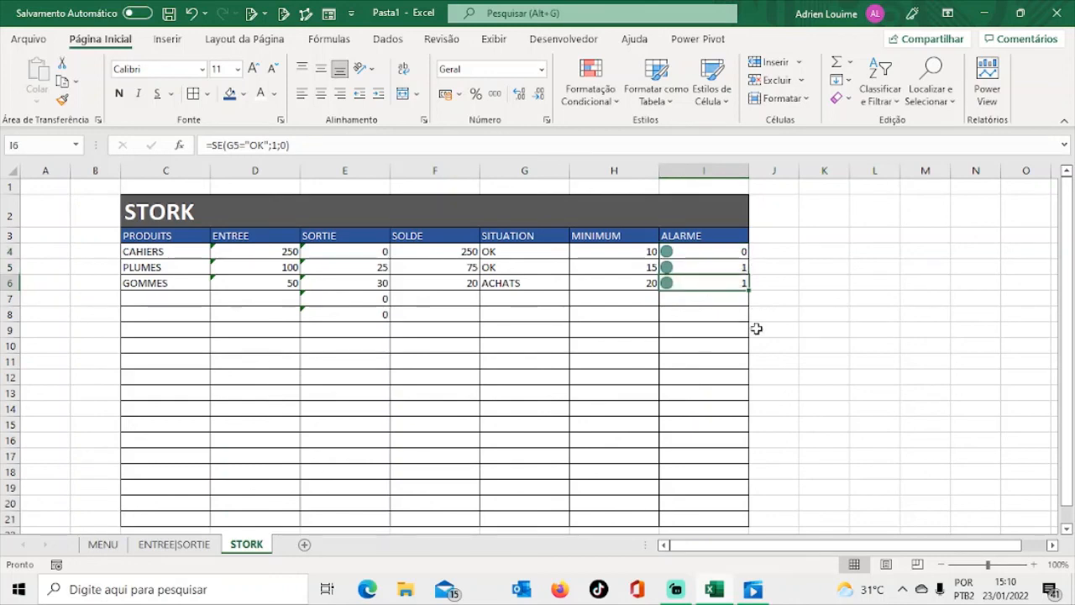
pyautogui.click(703, 238)
pyautogui.click(701, 248)
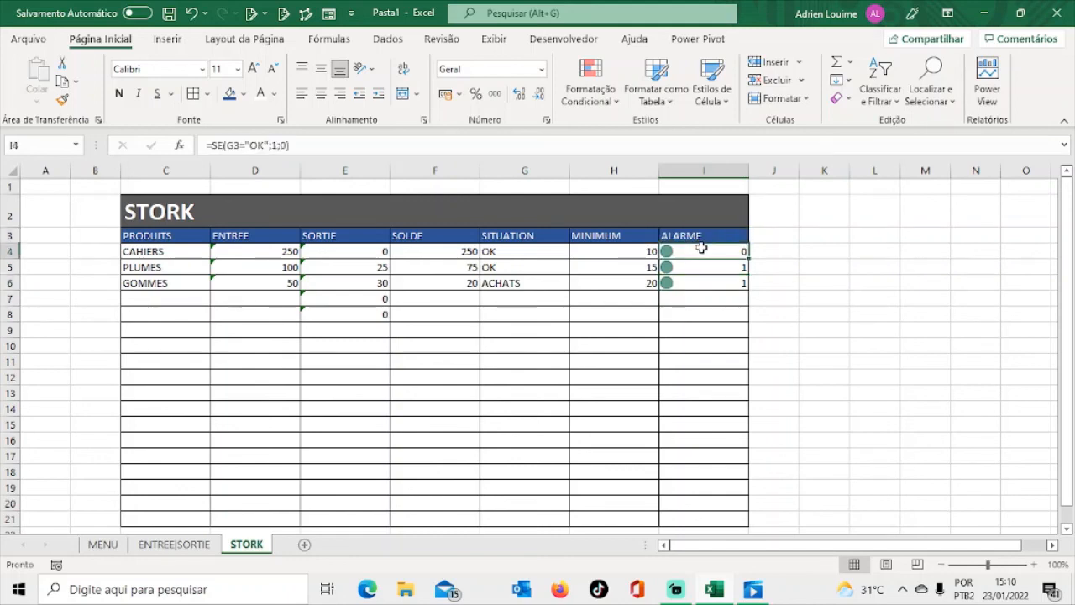
# Step: Start another new conditional formatting rule for ALARME cells I4:I6
pyautogui.moveTo(701, 249); pyautogui.dragTo(700, 280)
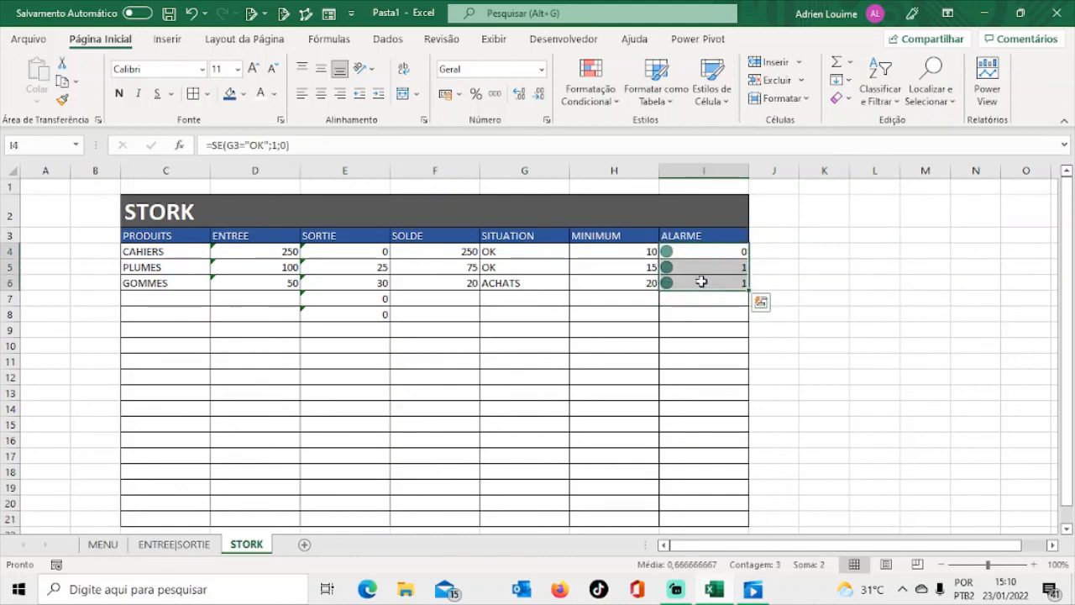
pyautogui.click(609, 78)
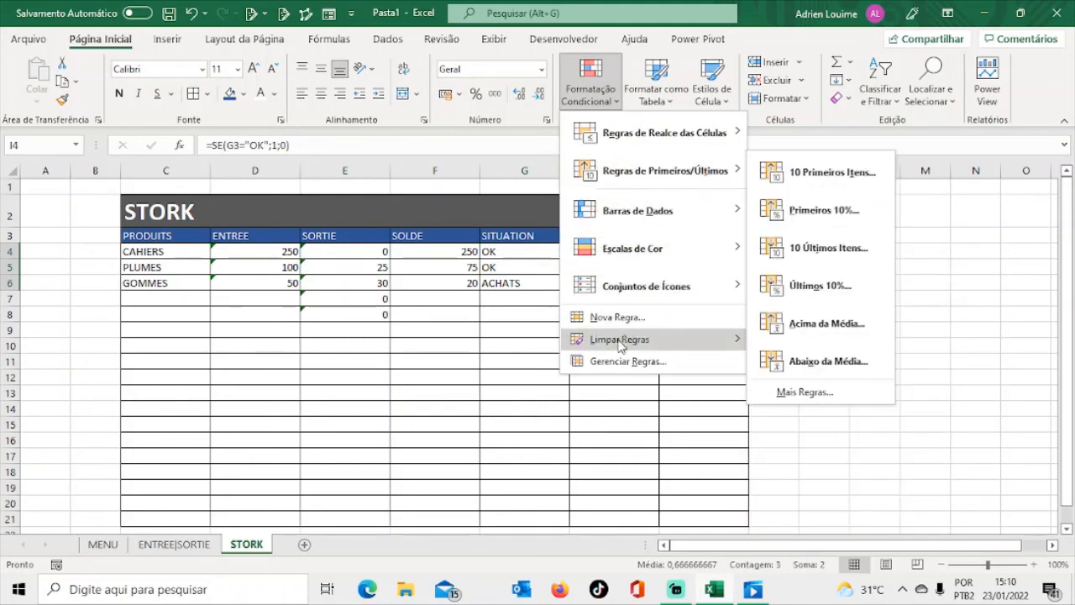
pyautogui.moveTo(618, 351)
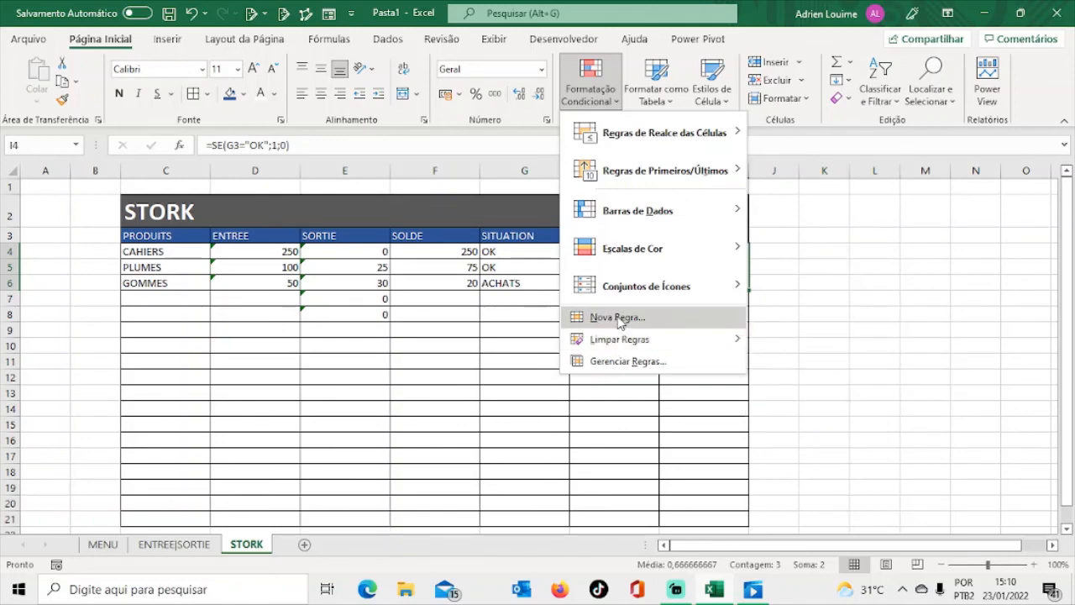
pyautogui.click(619, 318)
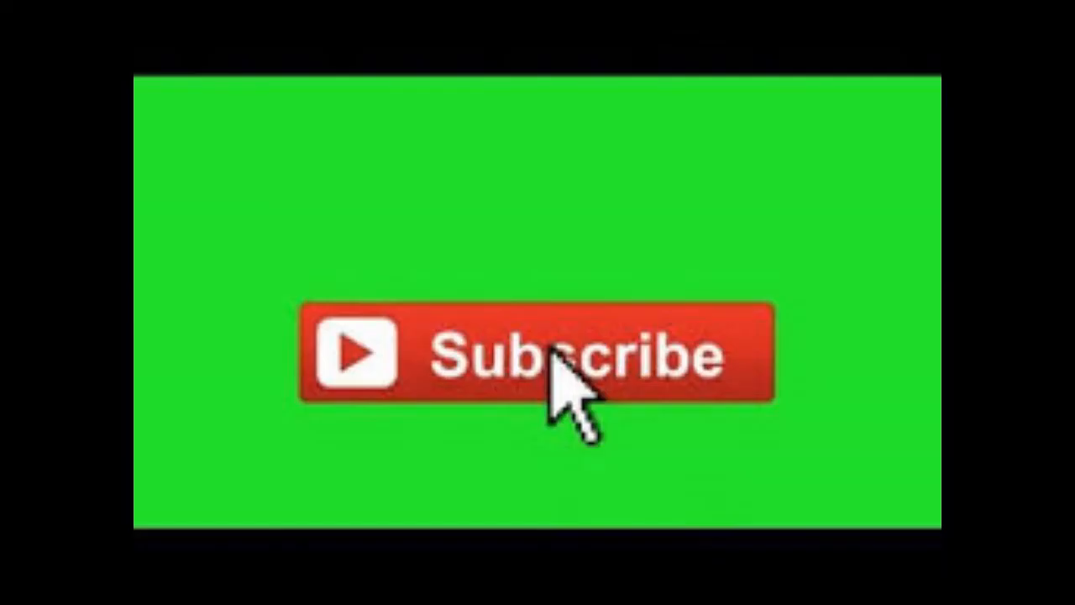